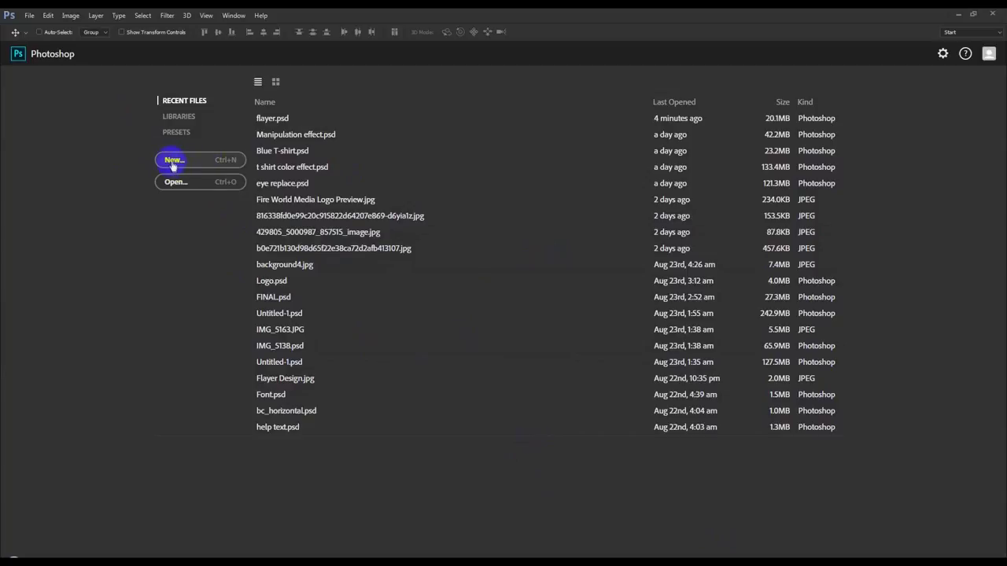
# - Set the new document size to 3.5 × 2 inches at 300 ppi
pyautogui.click(196, 161)
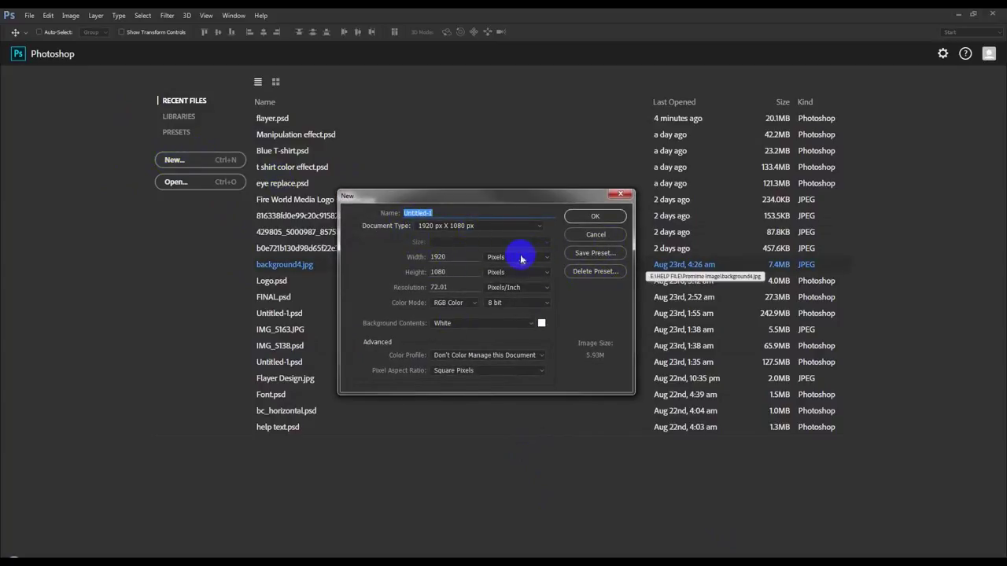
pyautogui.click(521, 258)
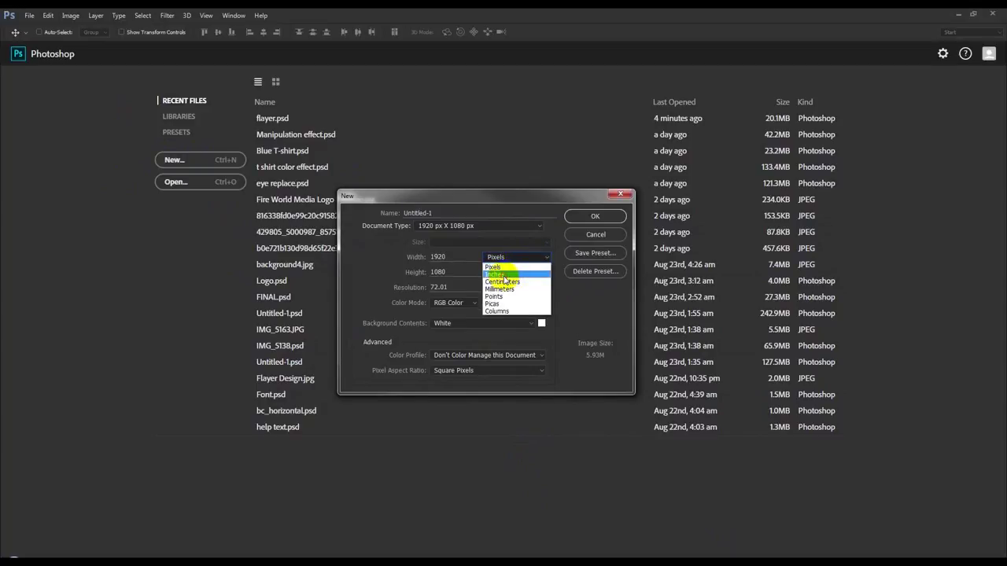
pyautogui.click(502, 274)
pyautogui.moveTo(469, 258); pyautogui.dragTo(355, 257)
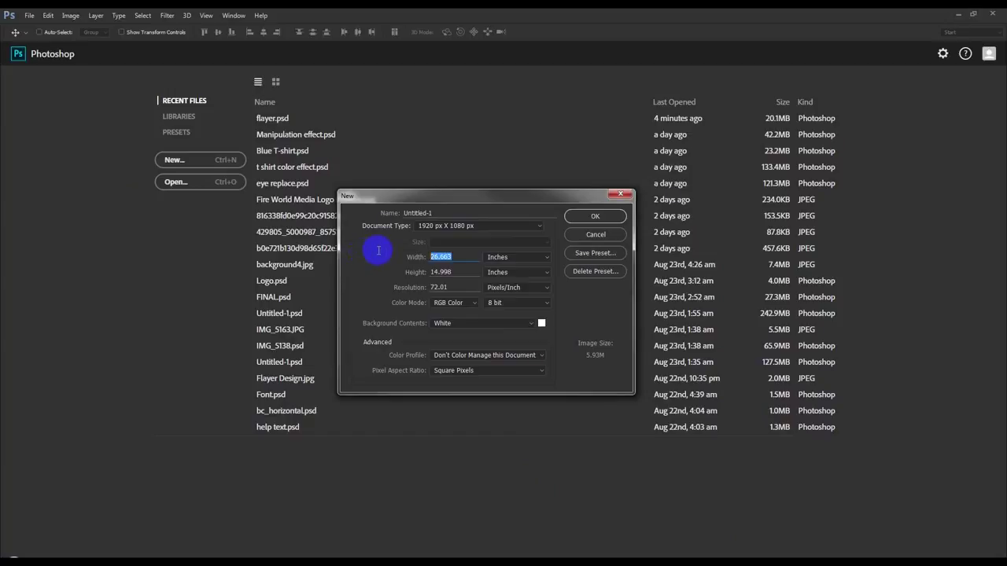
pyautogui.write('3.5')
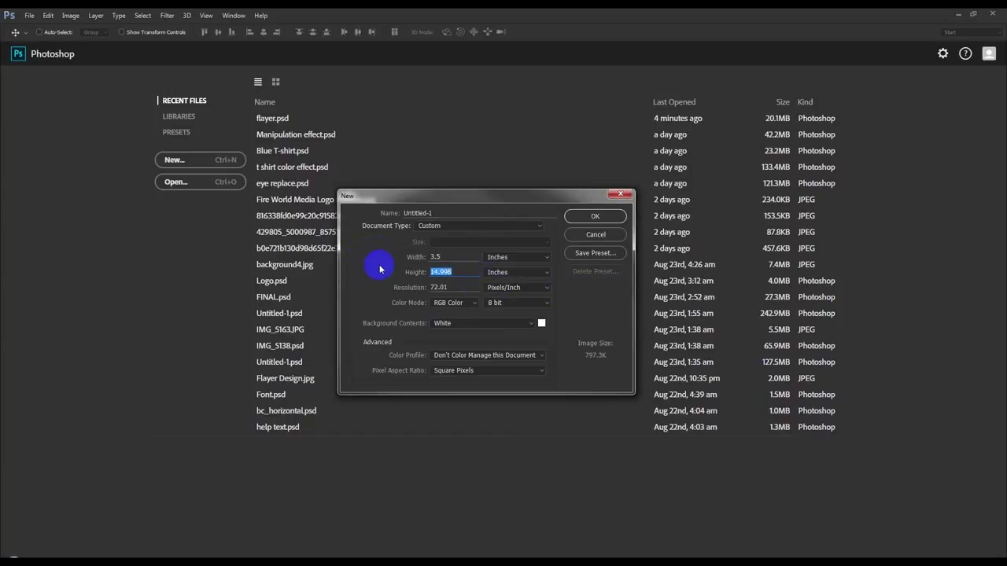
pyautogui.write('2')
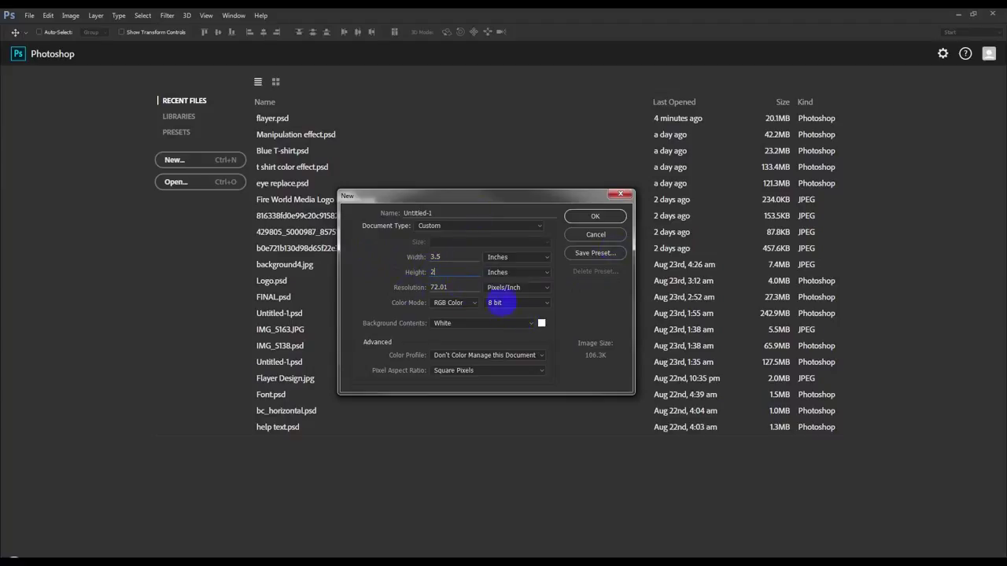
pyautogui.moveTo(457, 287); pyautogui.dragTo(378, 290)
pyautogui.write('00')
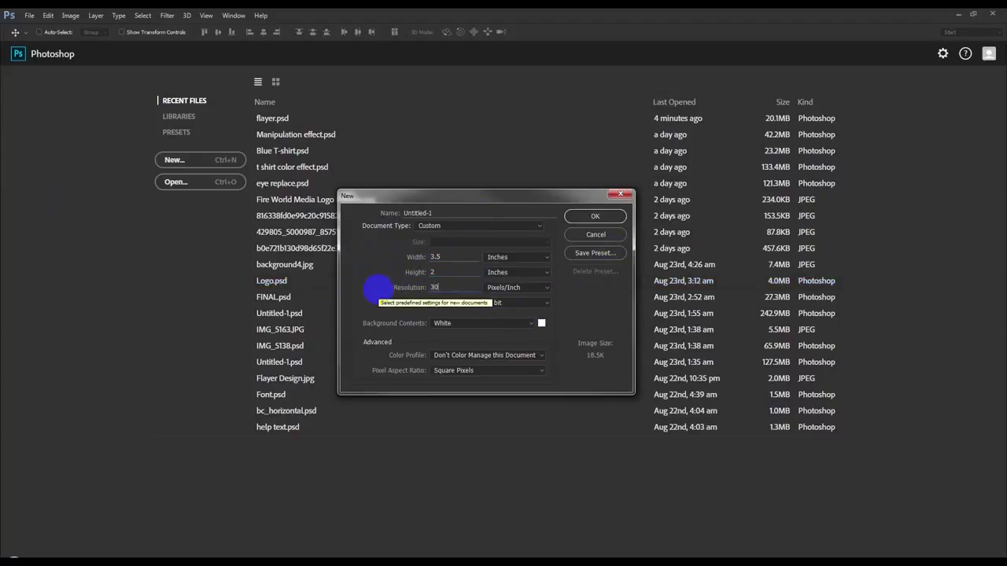
# - Choose CMYK Color mode, name the document 'Business Card' and create it
pyautogui.click(461, 303)
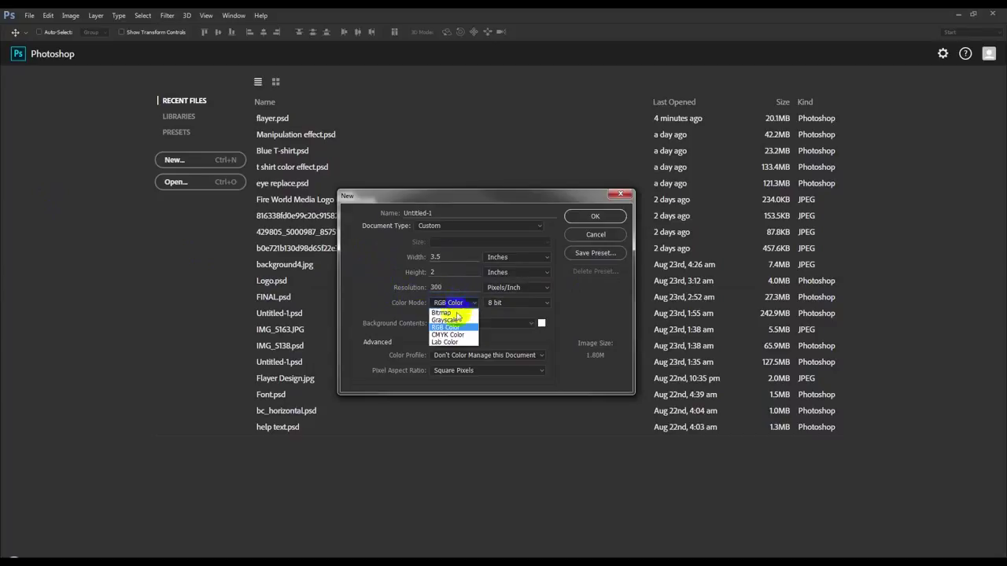
pyautogui.click(450, 330)
pyautogui.click(461, 304)
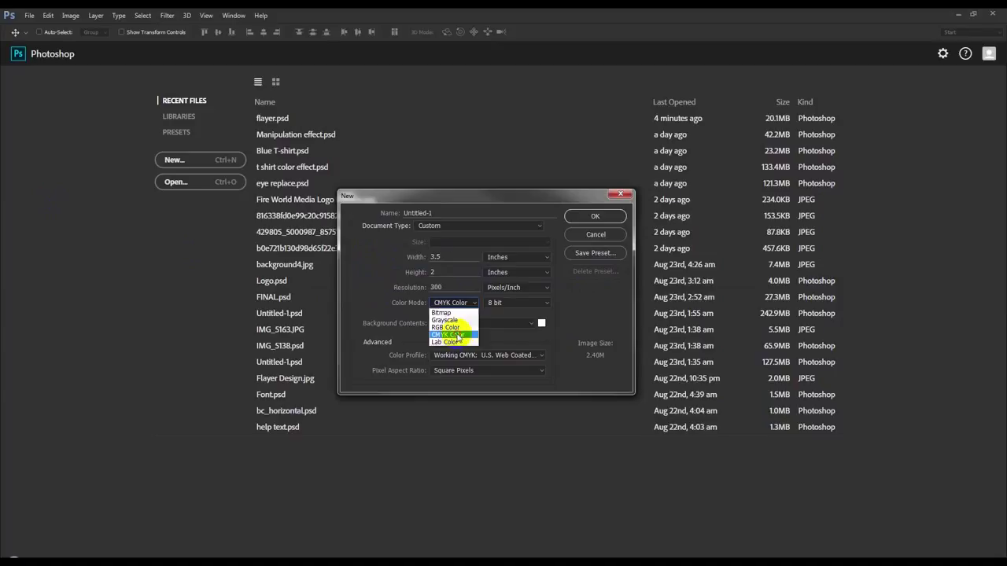
pyautogui.click(458, 336)
pyautogui.click(430, 273)
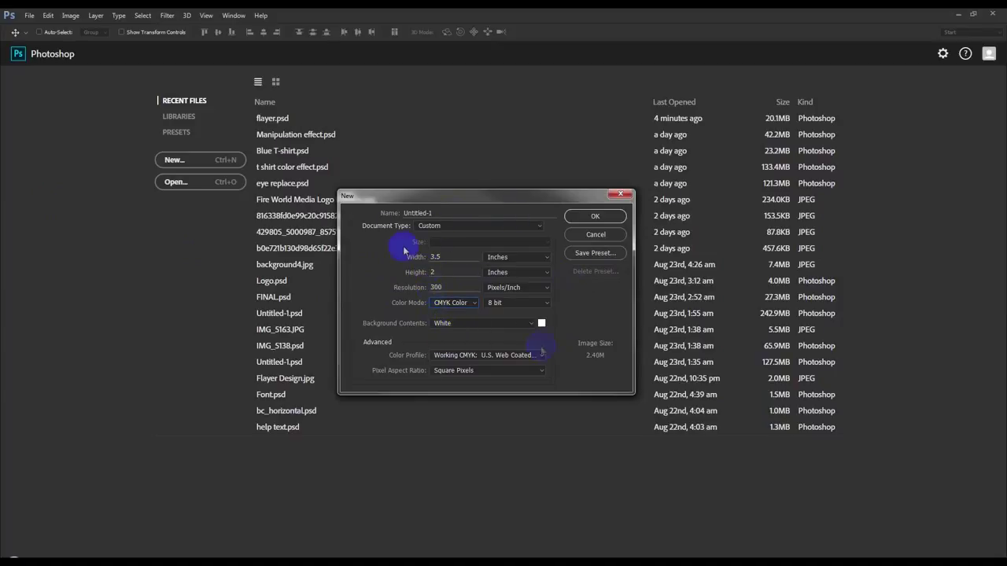
pyautogui.click(435, 214)
pyautogui.write('Vbu')
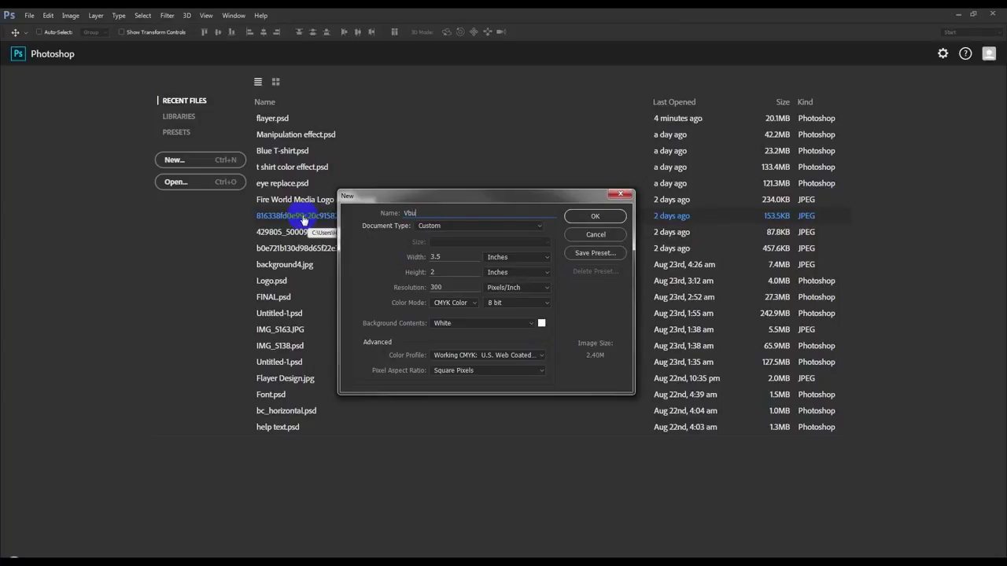
pyautogui.write('sinee Card')
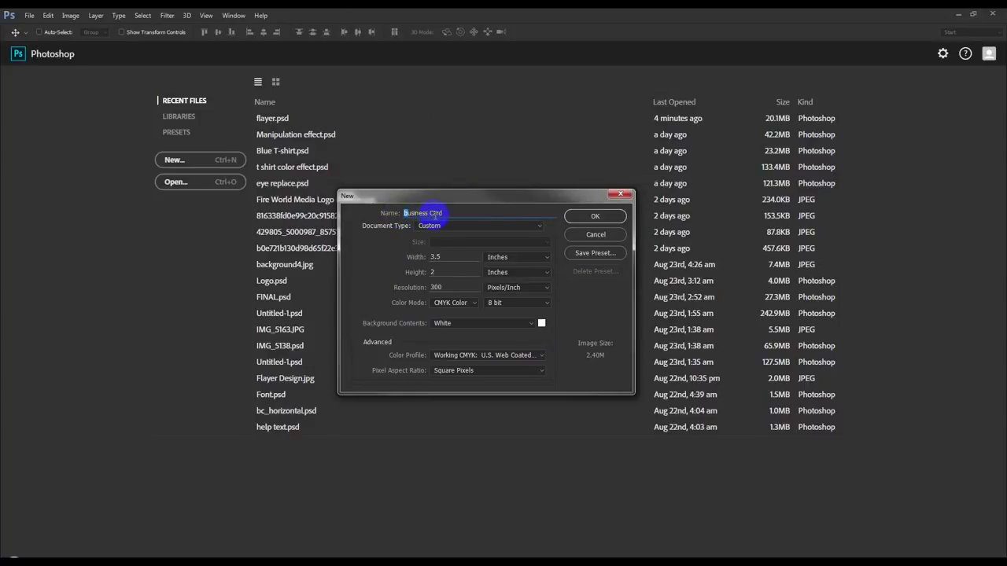
pyautogui.click(594, 217)
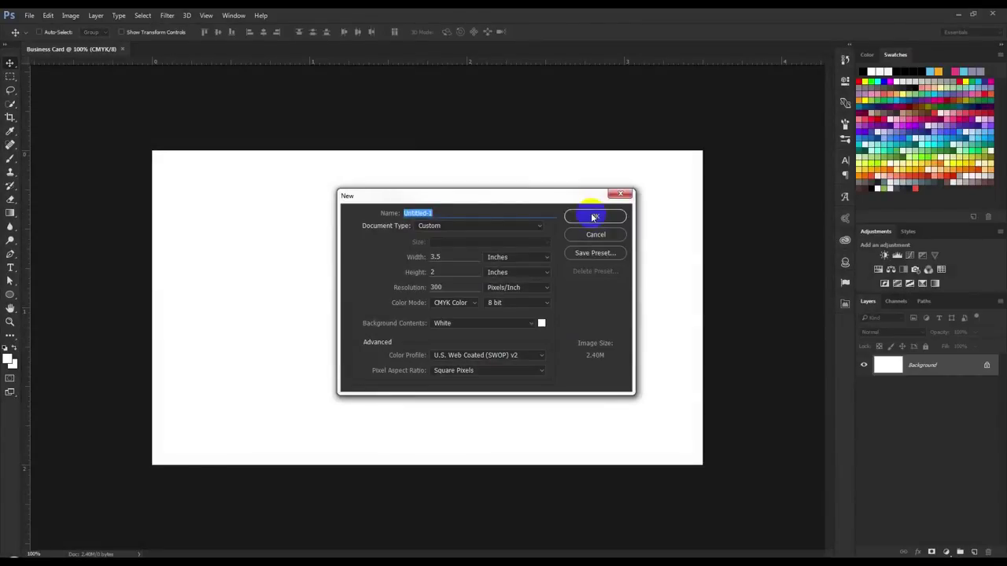
# - Show rulers around the canvas and switch ruler units to pixels
pyautogui.click(620, 193)
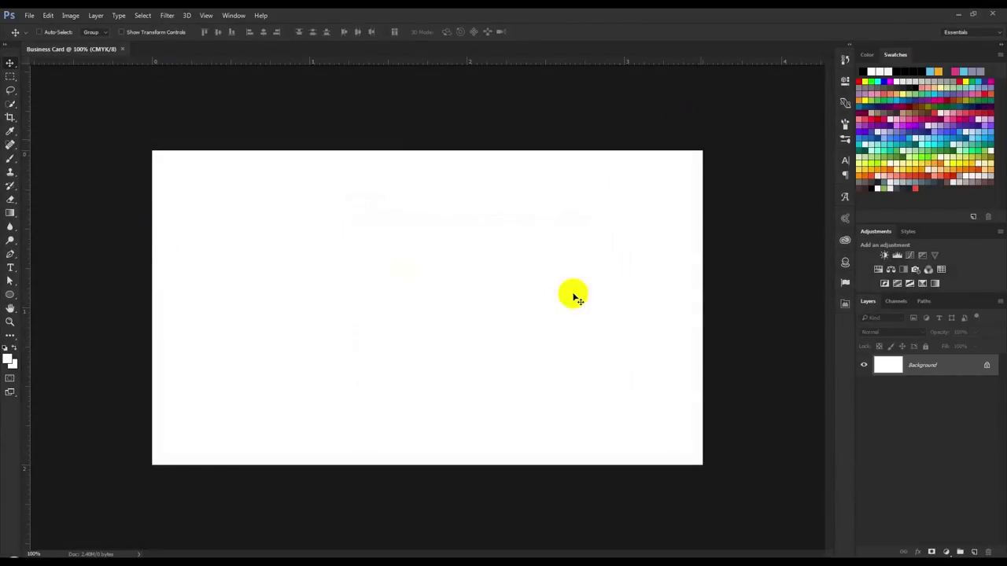
pyautogui.moveTo(406, 270); pyautogui.dragTo(161, 95)
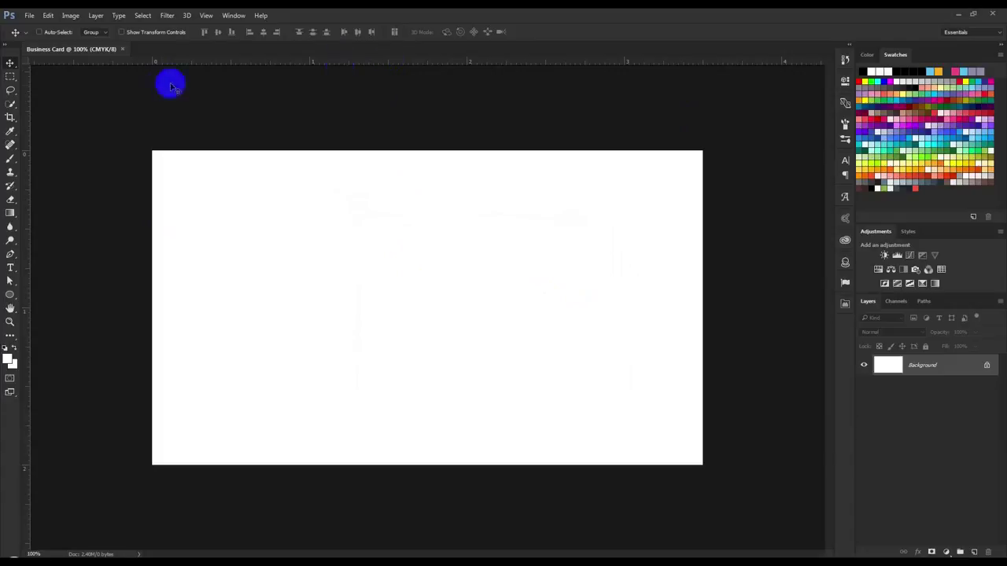
pyautogui.moveTo(166, 96); pyautogui.dragTo(175, 112)
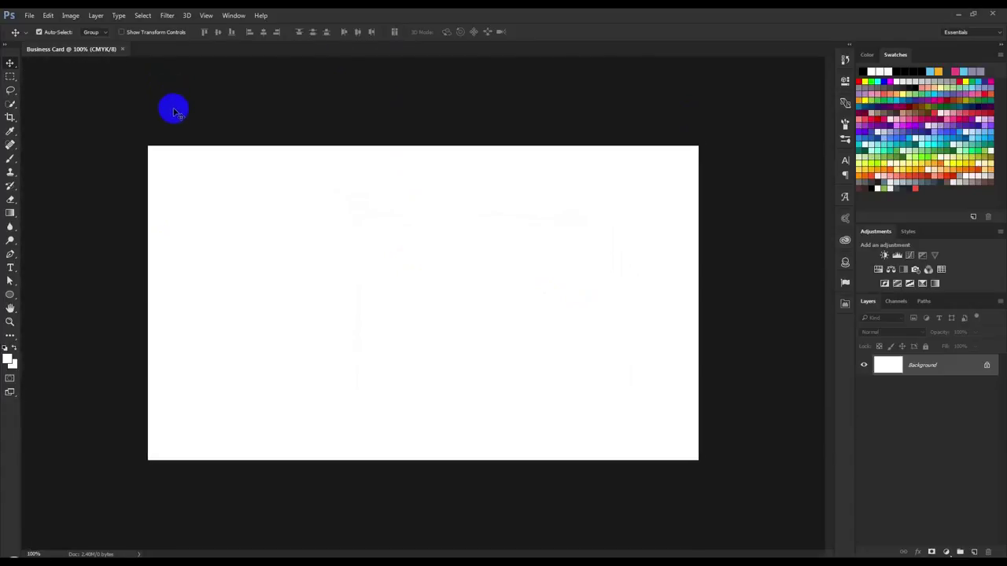
pyautogui.click(206, 16)
pyautogui.click(220, 206)
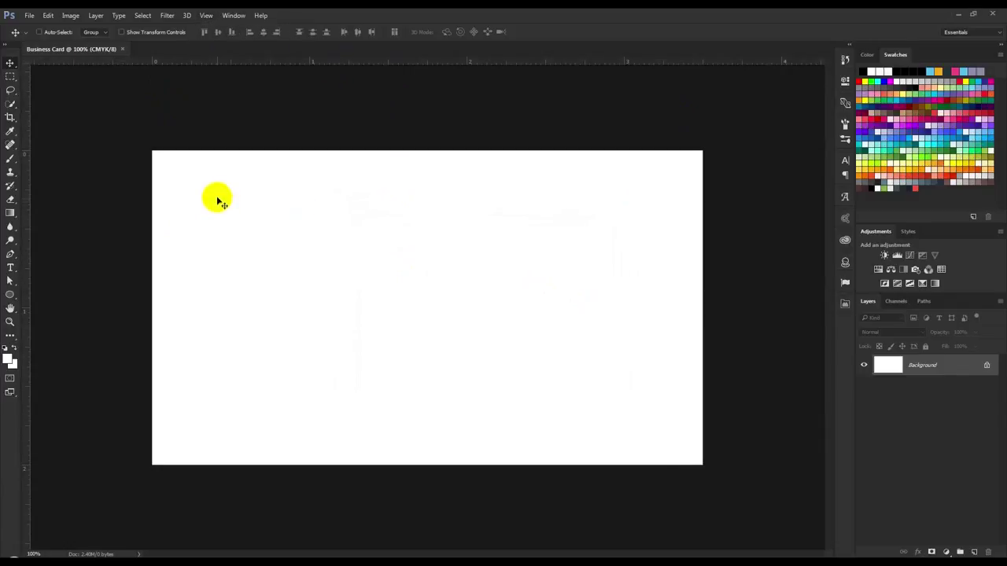
pyautogui.click(206, 15)
pyautogui.click(491, 117)
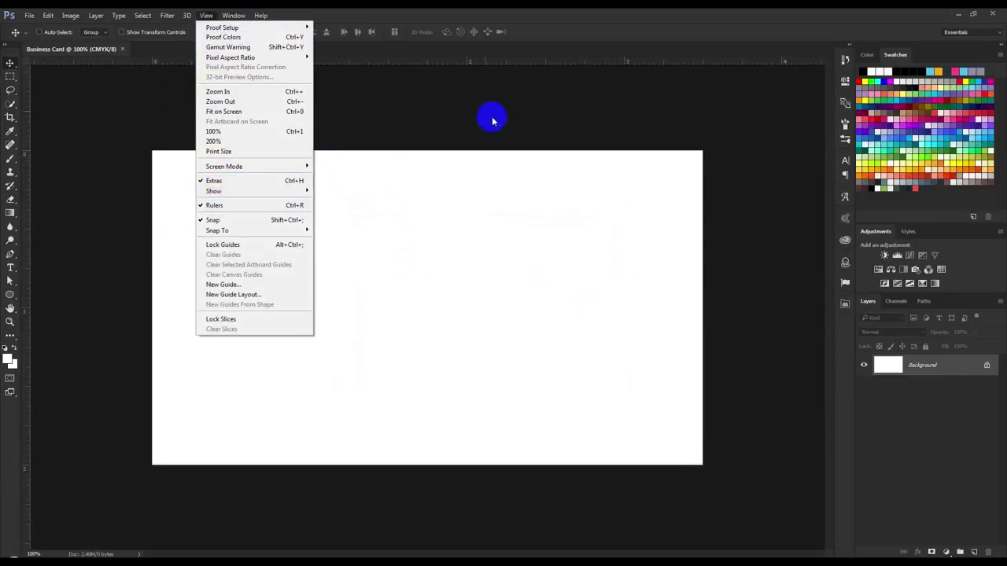
pyautogui.click(417, 65)
pyautogui.rightClick(402, 63)
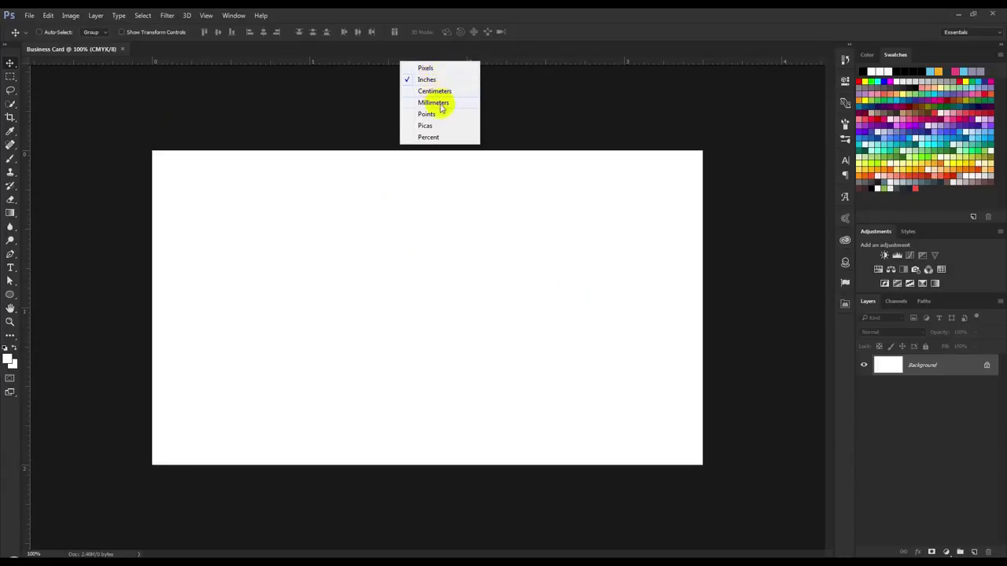
pyautogui.click(421, 68)
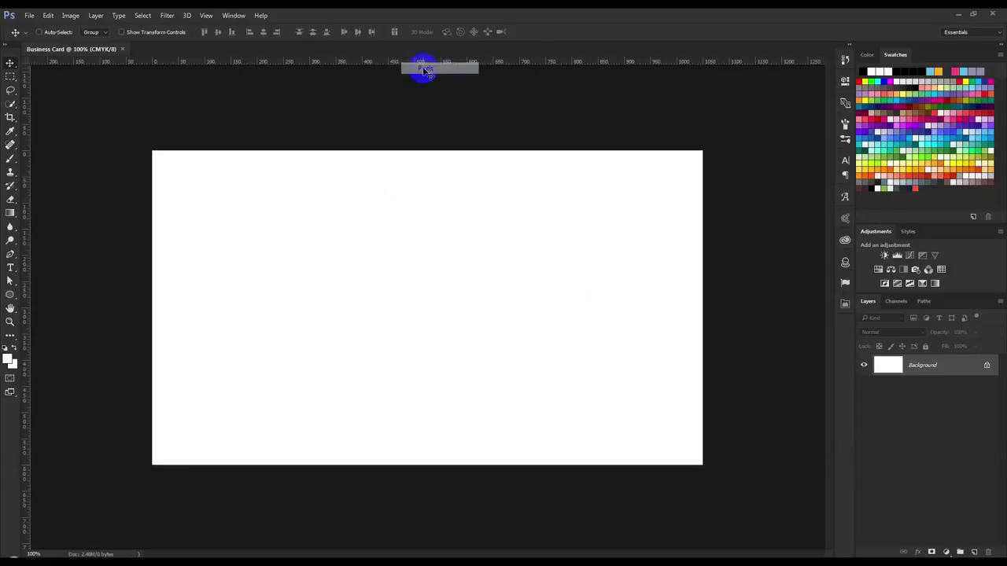
# - Place guides along the canvas's top, left, bottom and right edges
pyautogui.moveTo(398, 63); pyautogui.dragTo(396, 151)
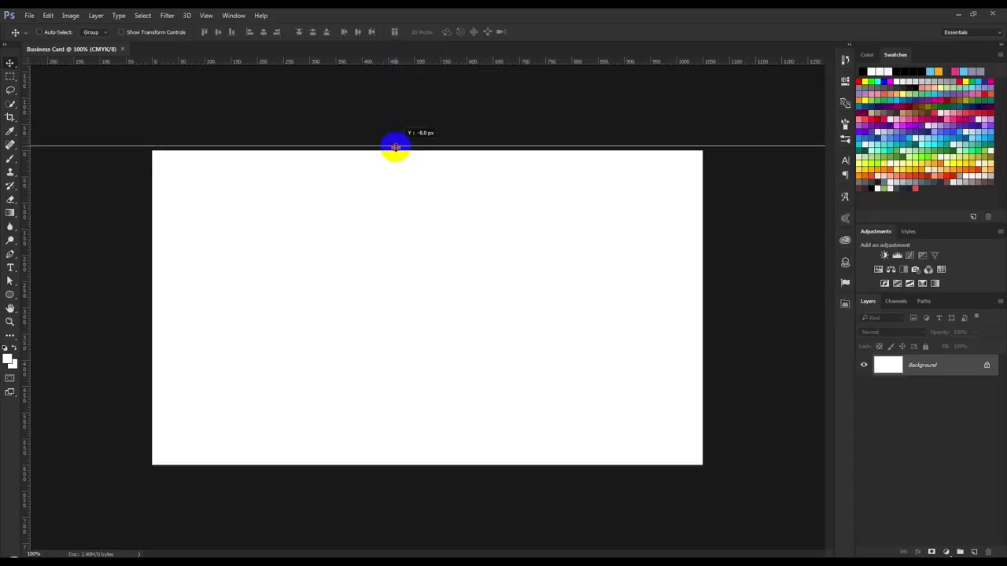
pyautogui.moveTo(25, 170); pyautogui.dragTo(149, 184)
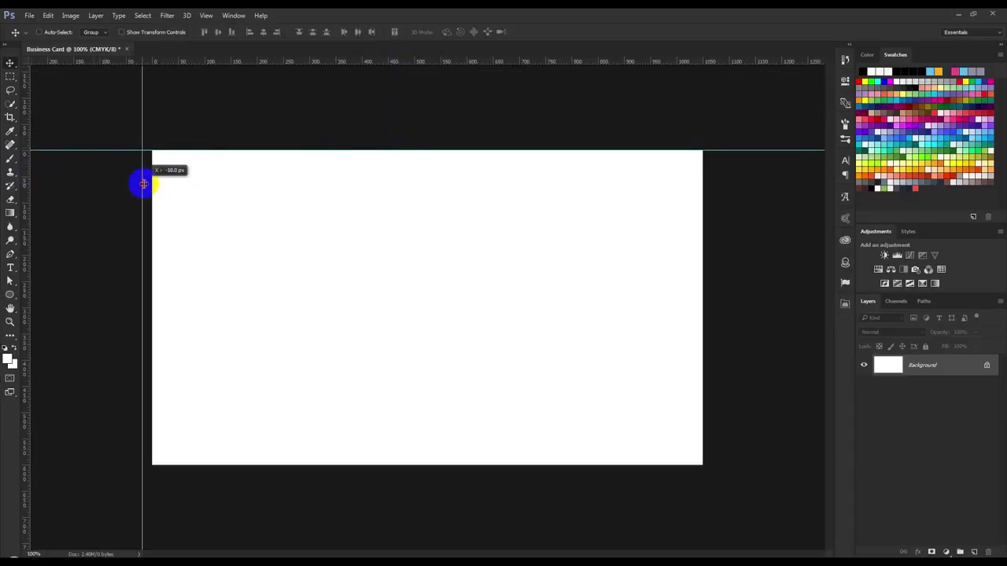
pyautogui.moveTo(249, 63); pyautogui.dragTo(415, 464)
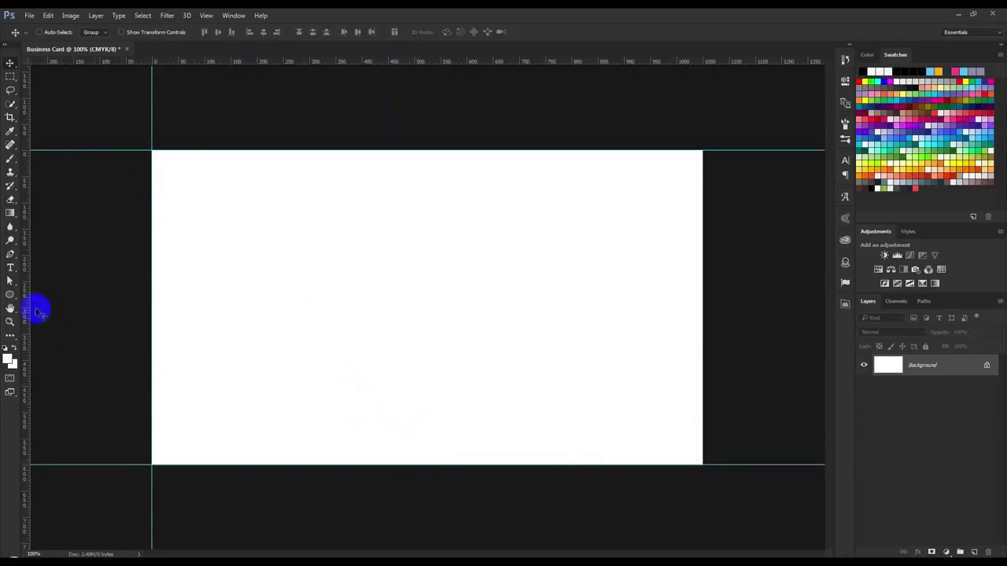
pyautogui.moveTo(41, 309); pyautogui.dragTo(701, 382)
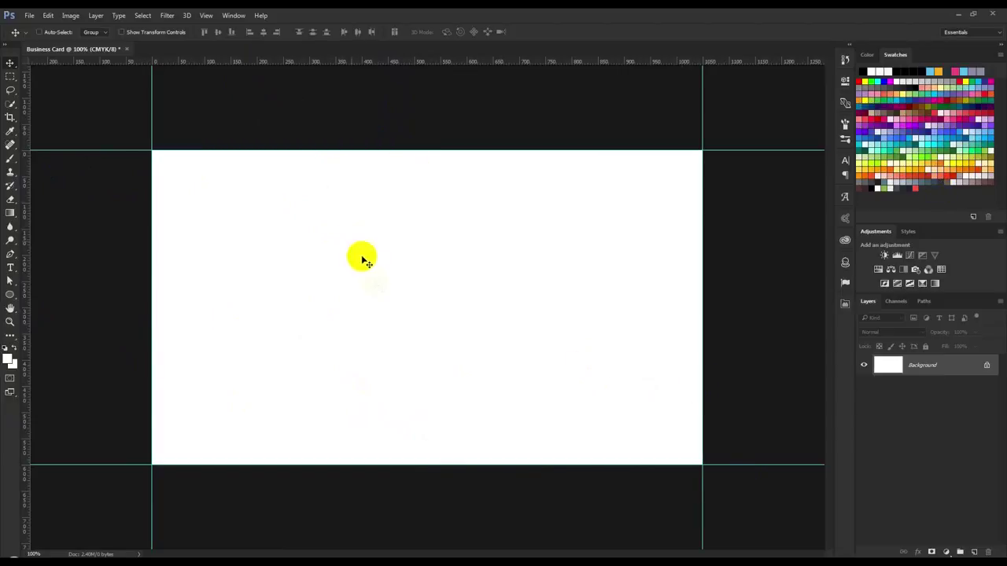
pyautogui.click(970, 468)
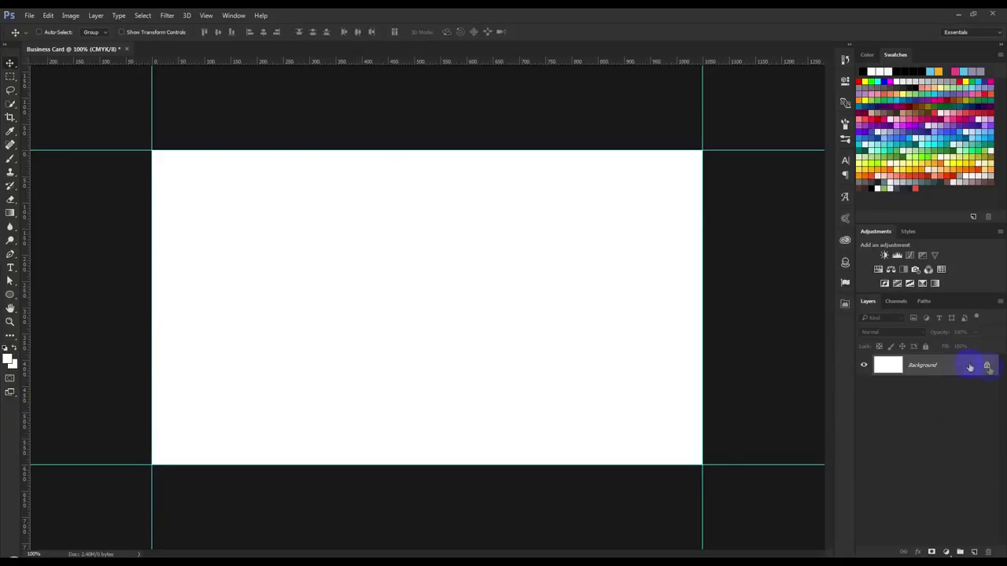
# - Bring up Canvas Size with units in inches, showing 3.5 × 2
pyautogui.click(76, 15)
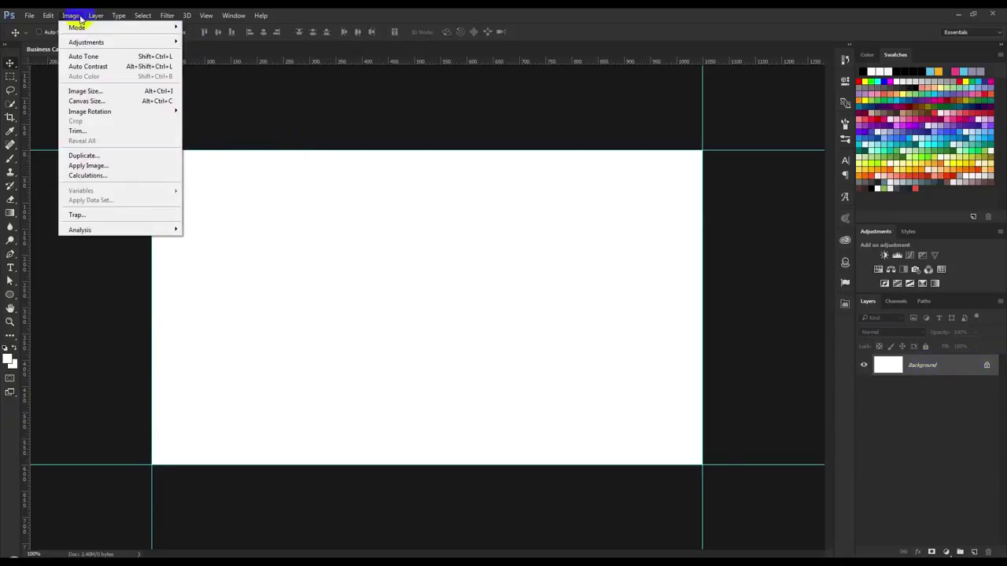
pyautogui.click(87, 101)
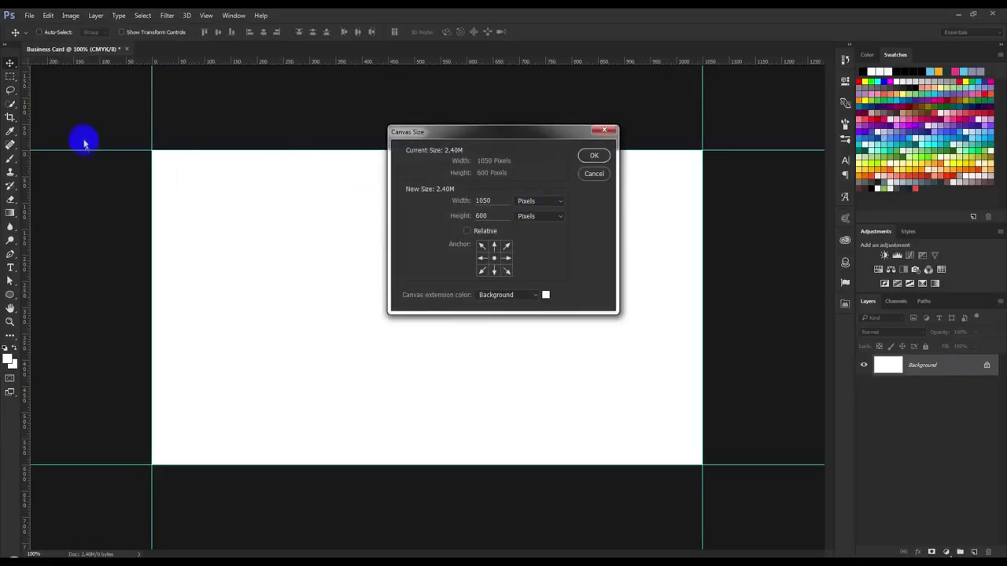
pyautogui.click(535, 200)
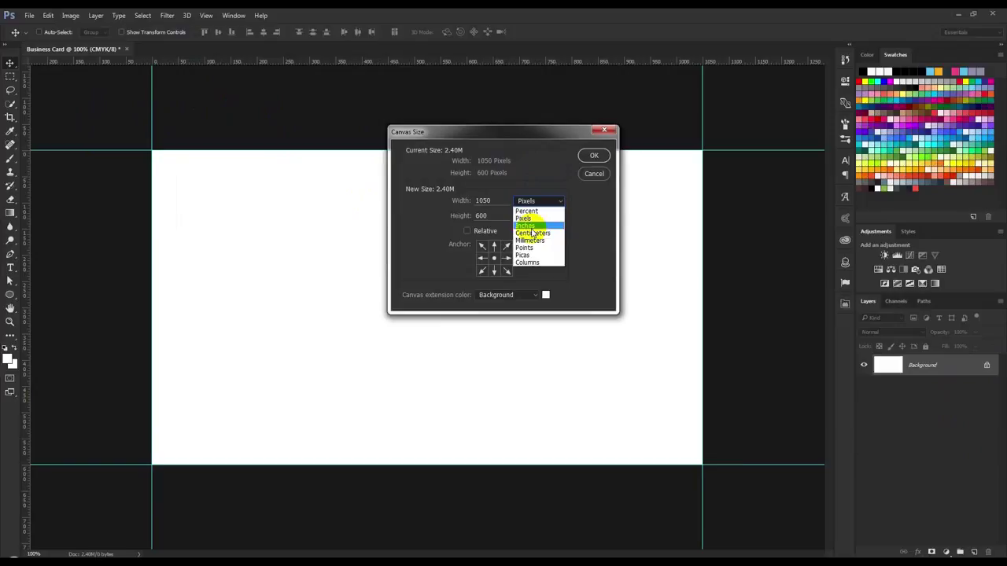
pyautogui.click(527, 227)
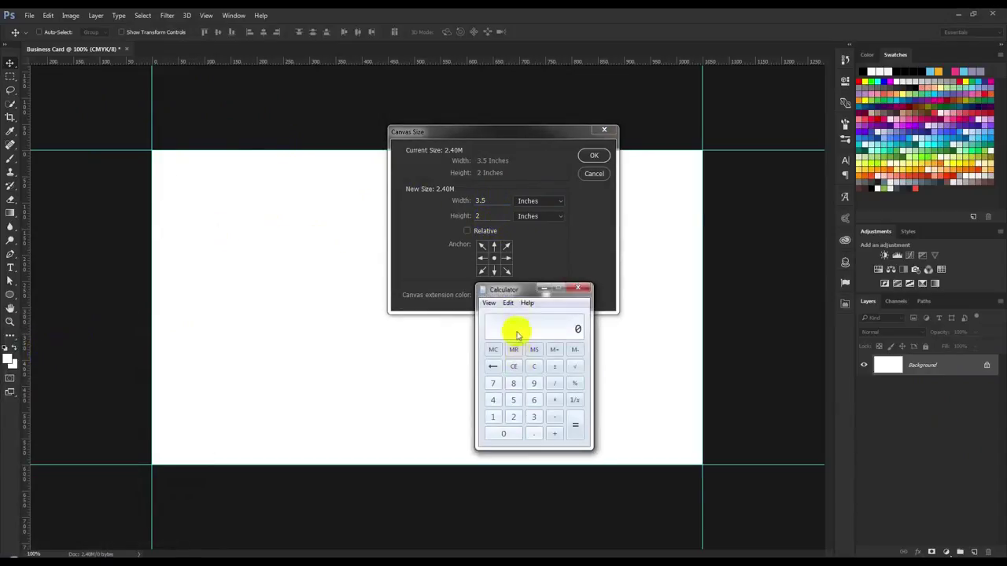
# - Calculate 3.5 + 0.25 = 3.75 in Calculator, then close it
pyautogui.doubleClick(533, 417)
pyautogui.click(536, 435)
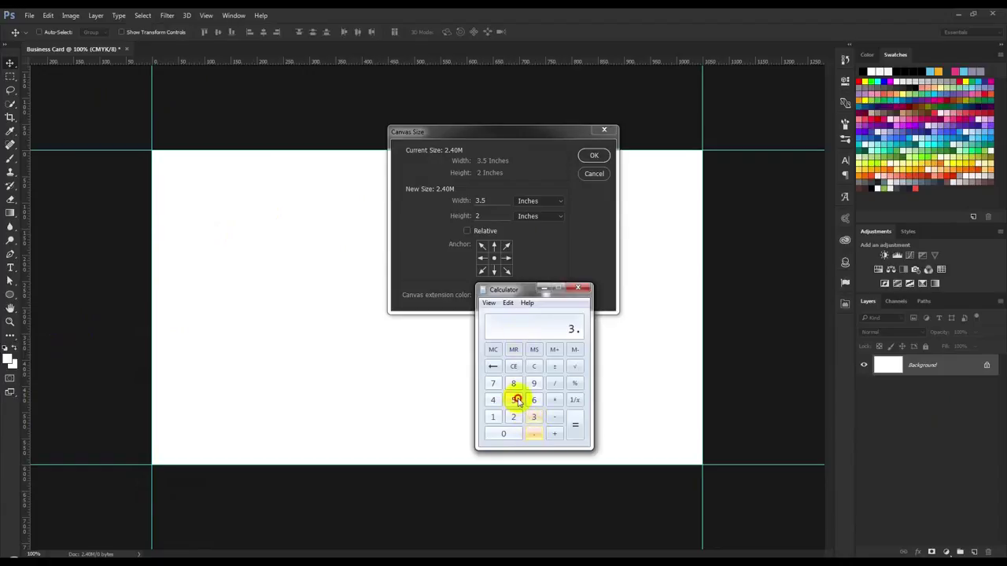
pyautogui.click(554, 434)
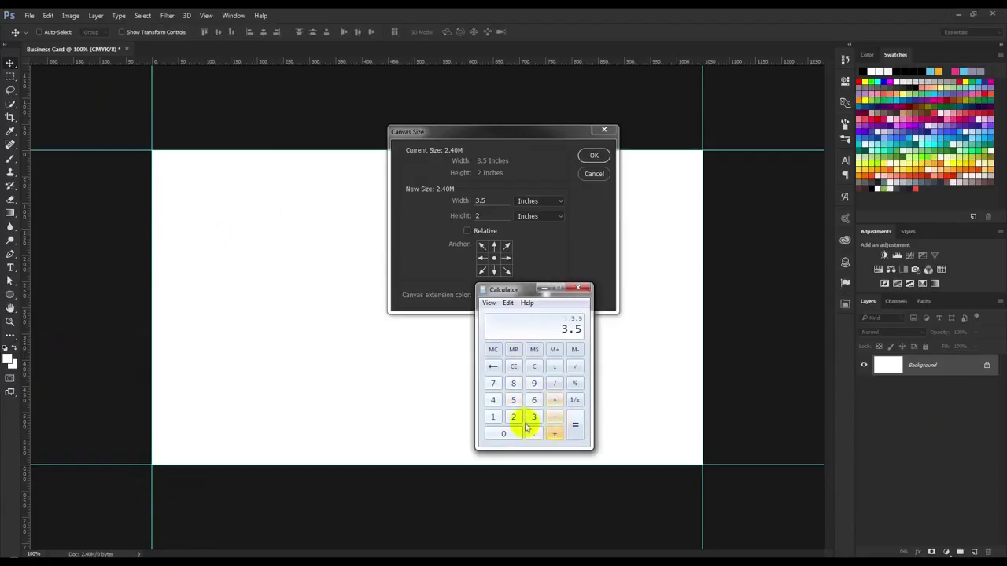
pyautogui.click(536, 434)
pyautogui.click(513, 417)
pyautogui.click(513, 400)
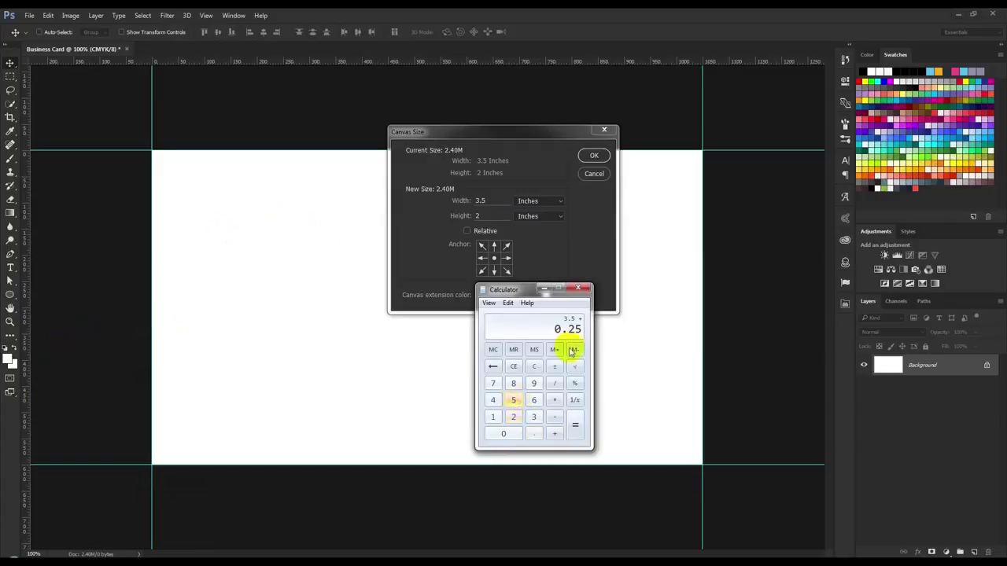
pyautogui.click(575, 425)
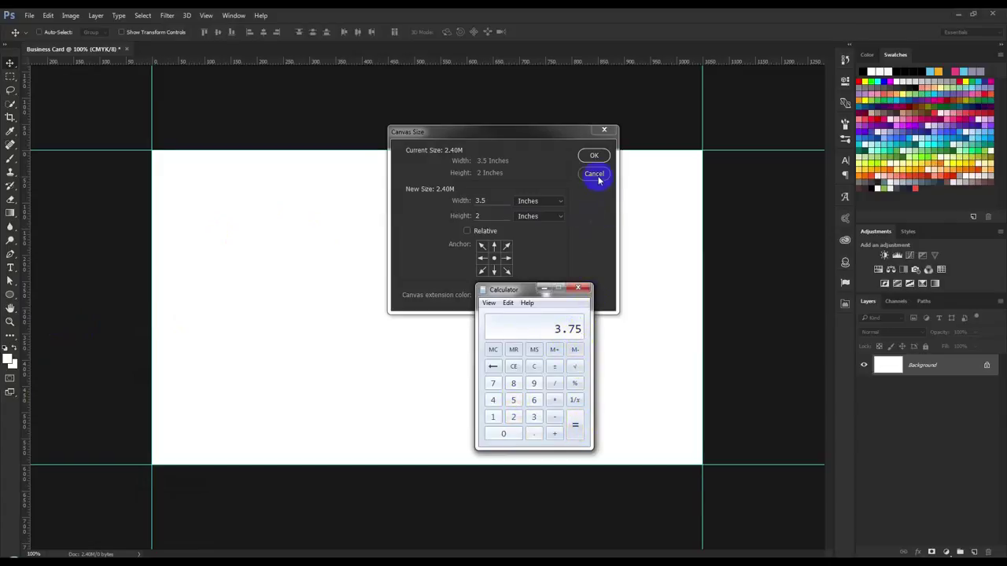
pyautogui.click(580, 289)
pyautogui.doubleClick(480, 201)
pyautogui.write('3.75')
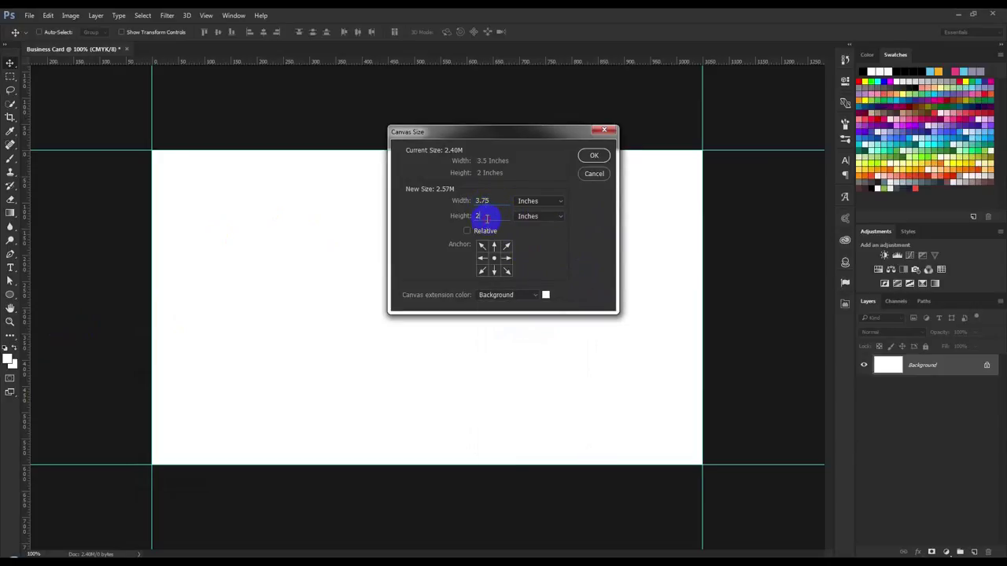
# - Apply a canvas size of 3.75 × 2.25 inches for the bleed border
pyautogui.write('25')
pyautogui.click(594, 155)
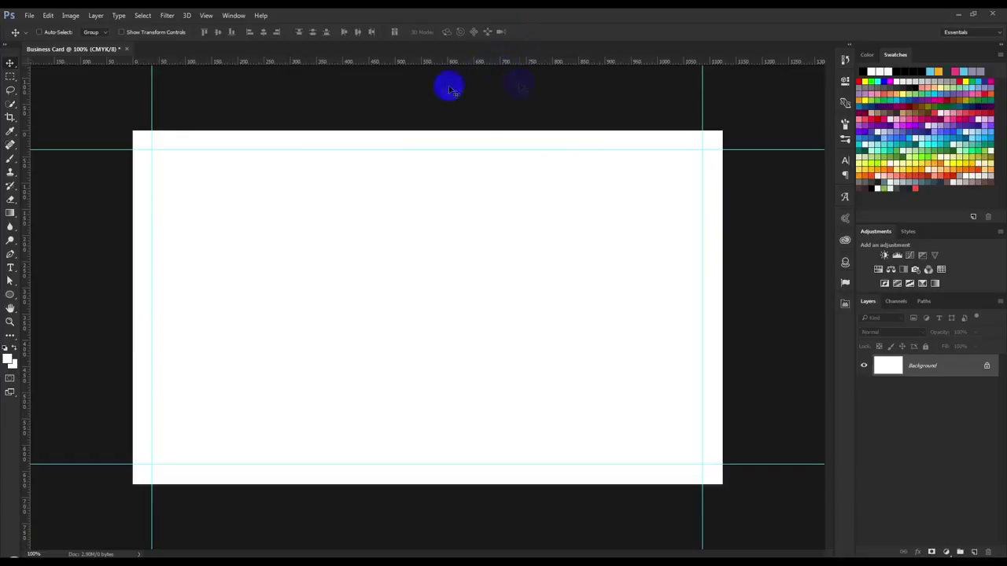
pyautogui.keyDown('ctrl'); pyautogui.click(128, 112); pyautogui.keyUp('ctrl')
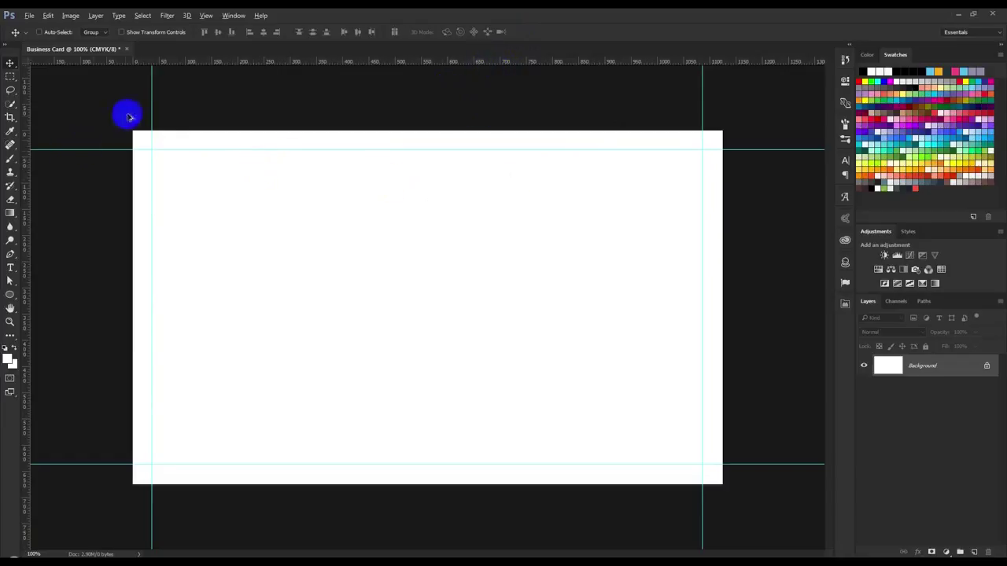
# - Place a bleed-sized square inside the top-left trim corner and add guides at its edges
pyautogui.moveTo(137, 117); pyautogui.dragTo(299, 253)
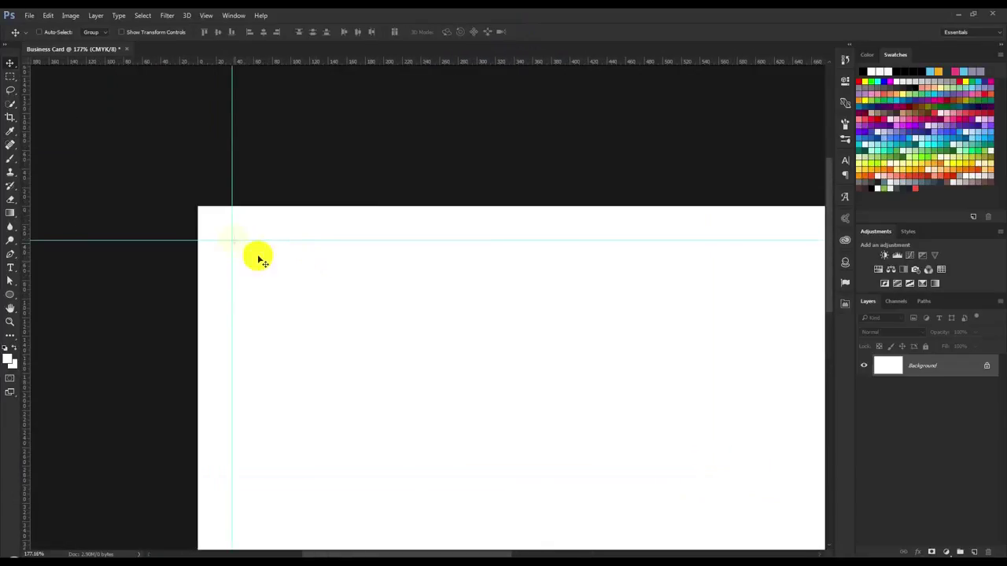
pyautogui.click(11, 78)
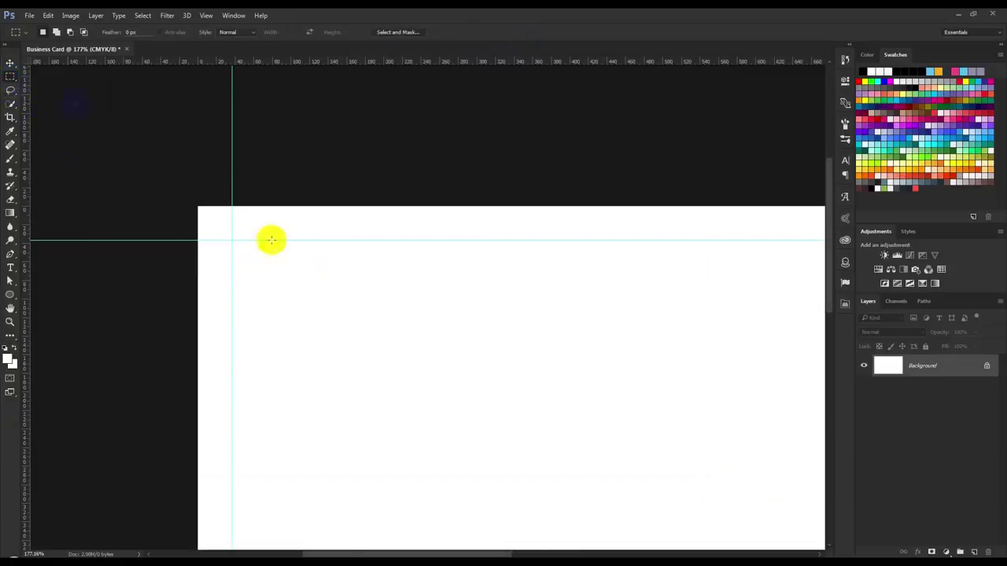
pyautogui.moveTo(219, 231); pyautogui.dragTo(191, 187)
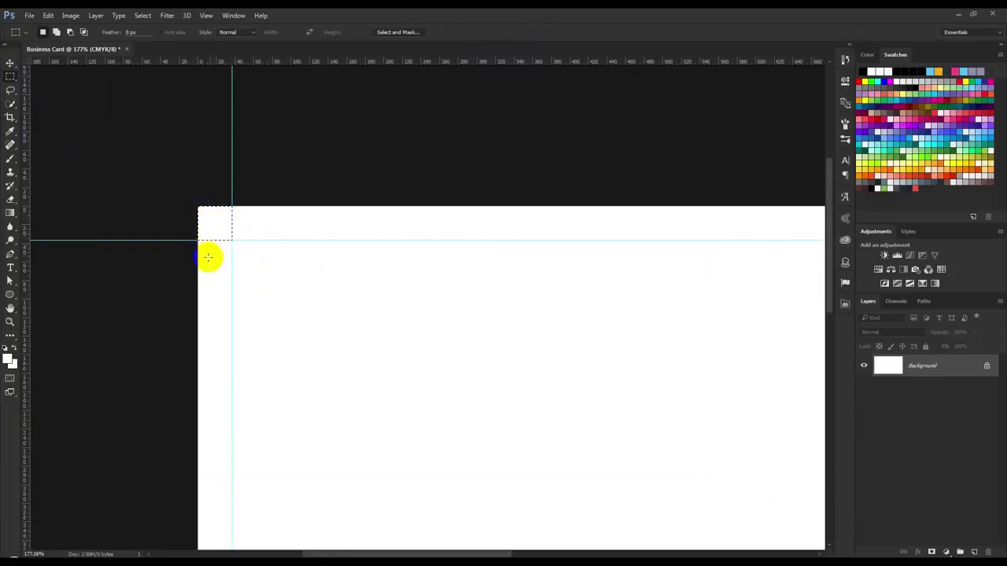
pyautogui.moveTo(213, 233)
pyautogui.mouseDown()
pyautogui.moveTo(248, 263)
pyautogui.moveTo(234, 244)
pyautogui.mouseUp()
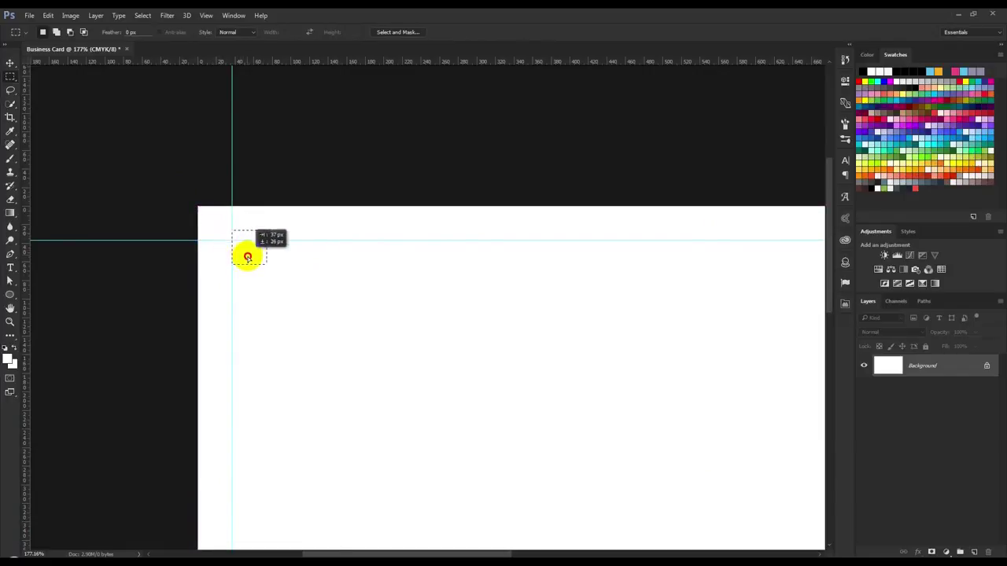
pyautogui.moveTo(233, 244); pyautogui.dragTo(246, 270)
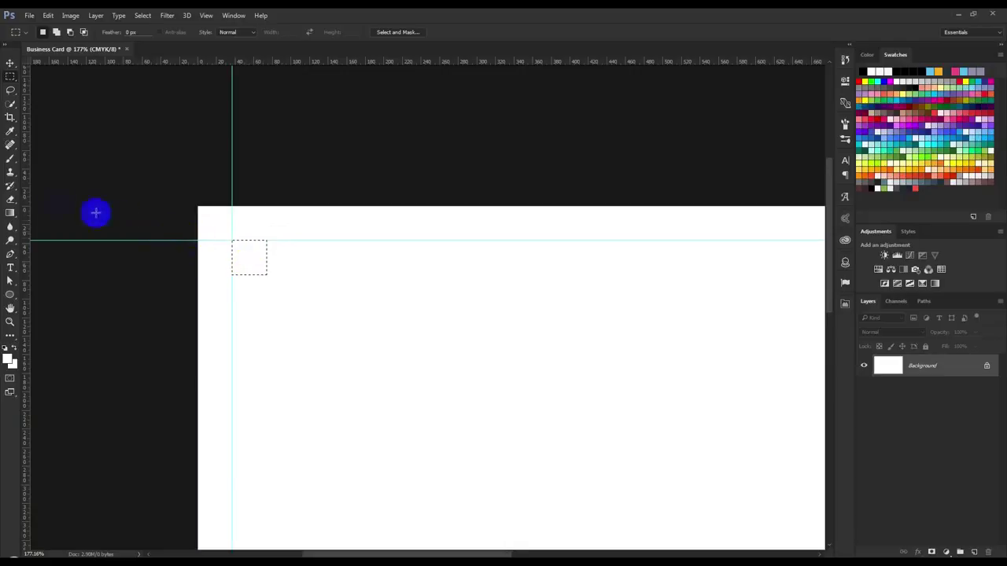
pyautogui.moveTo(26, 198); pyautogui.dragTo(266, 228)
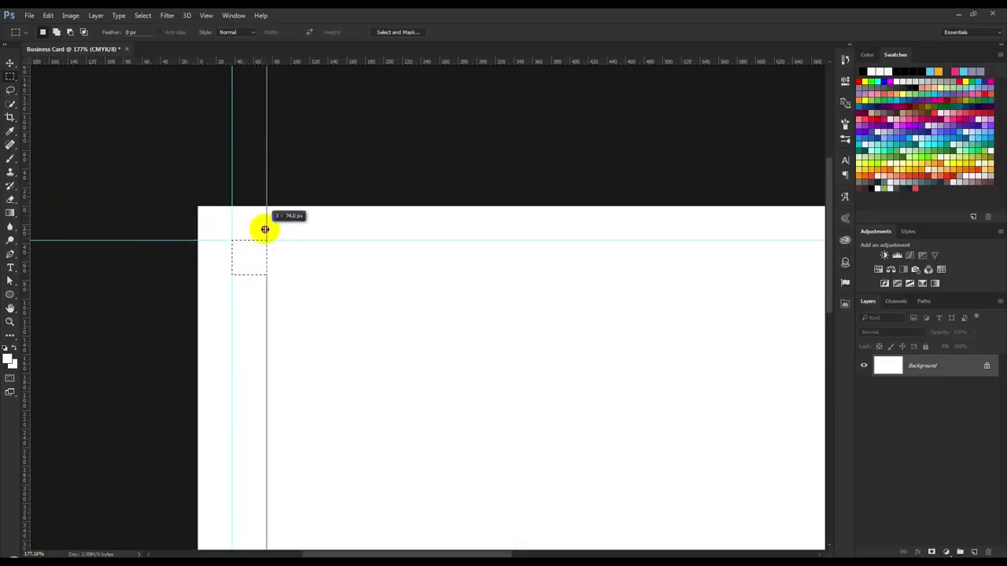
pyautogui.moveTo(312, 62); pyautogui.dragTo(331, 158)
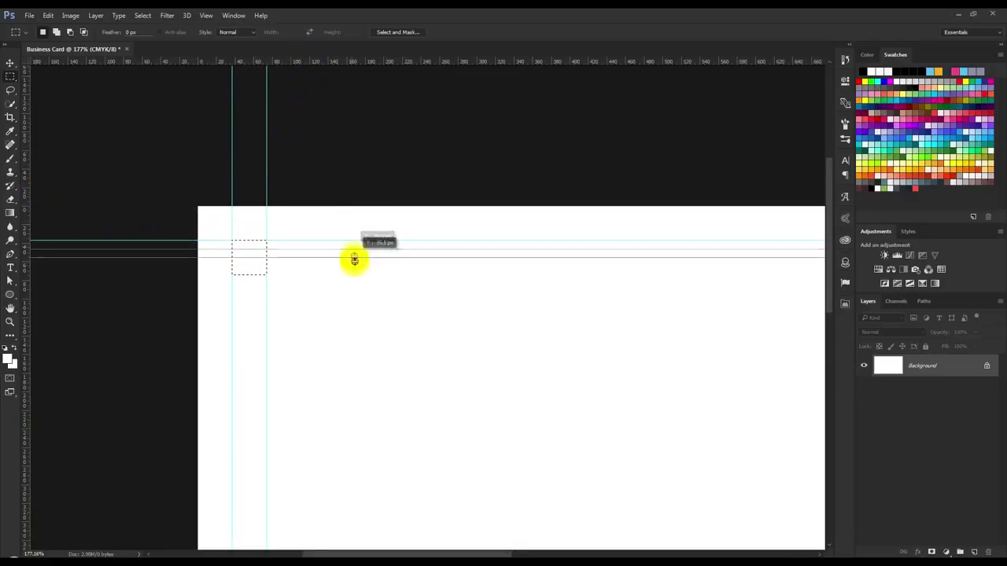
pyautogui.moveTo(343, 218); pyautogui.dragTo(355, 275)
# - Move the square to the bottom-right corner and add inset guides along its edges
pyautogui.scroll(-2, 355, 274)
pyautogui.scroll(-2, 354, 274)
pyautogui.scroll(1, 321, 259)
pyautogui.moveTo(170, 168)
pyautogui.mouseDown()
pyautogui.moveTo(232, 214)
pyautogui.moveTo(692, 461)
pyautogui.mouseUp()
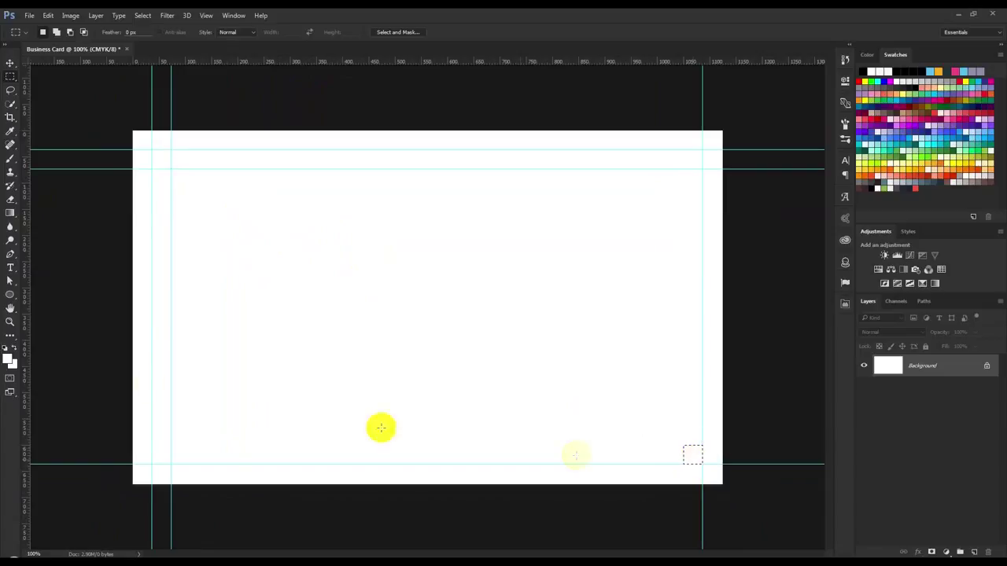
pyautogui.moveTo(26, 346)
pyautogui.mouseDown()
pyautogui.moveTo(97, 362)
pyautogui.moveTo(683, 415)
pyautogui.mouseUp()
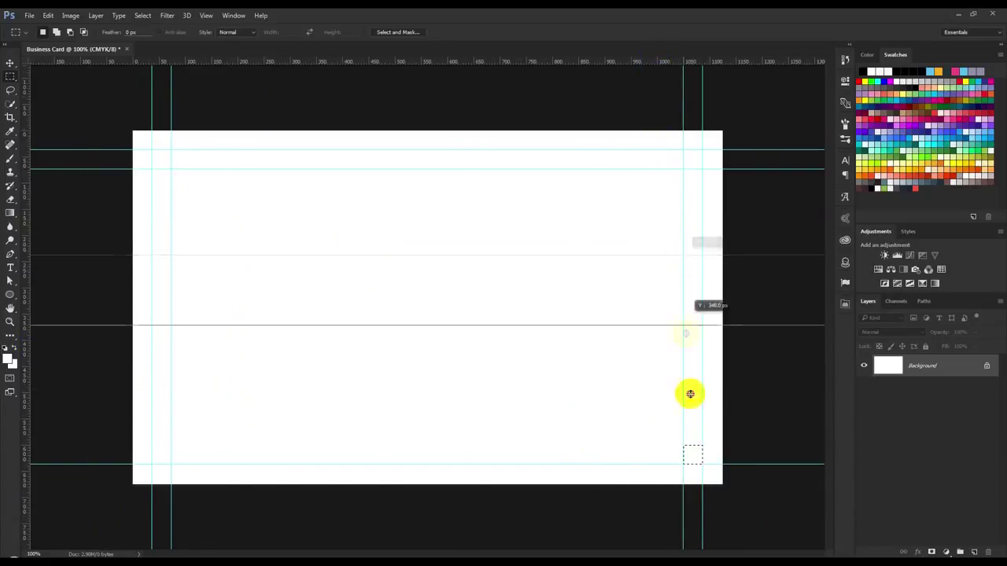
pyautogui.moveTo(657, 61); pyautogui.dragTo(700, 446)
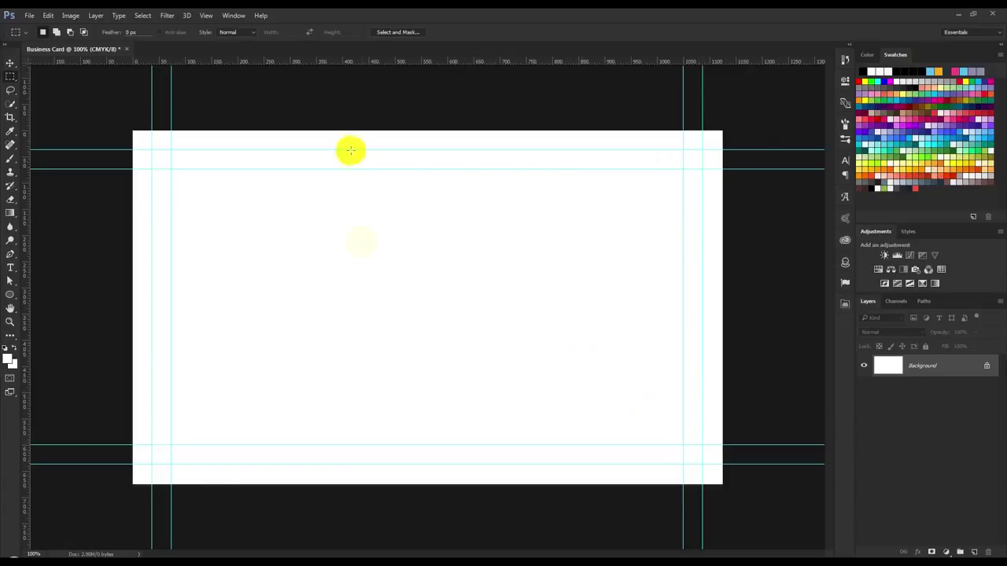
pyautogui.moveTo(130, 131); pyautogui.dragTo(775, 368)
# - Fill a new layer grey and delete the area inside the trim guides
pyautogui.click(775, 367)
pyautogui.click(975, 551)
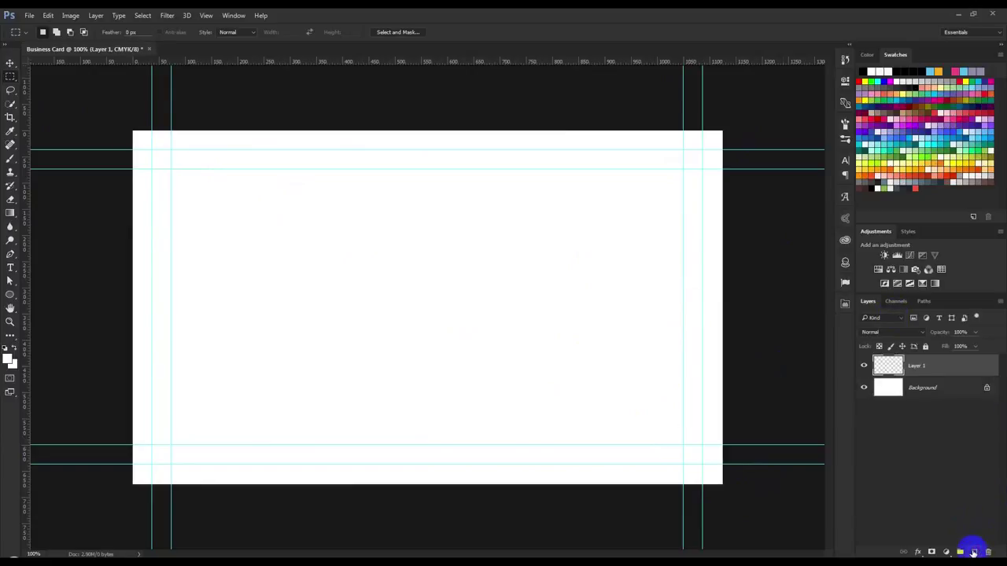
pyautogui.click(595, 370)
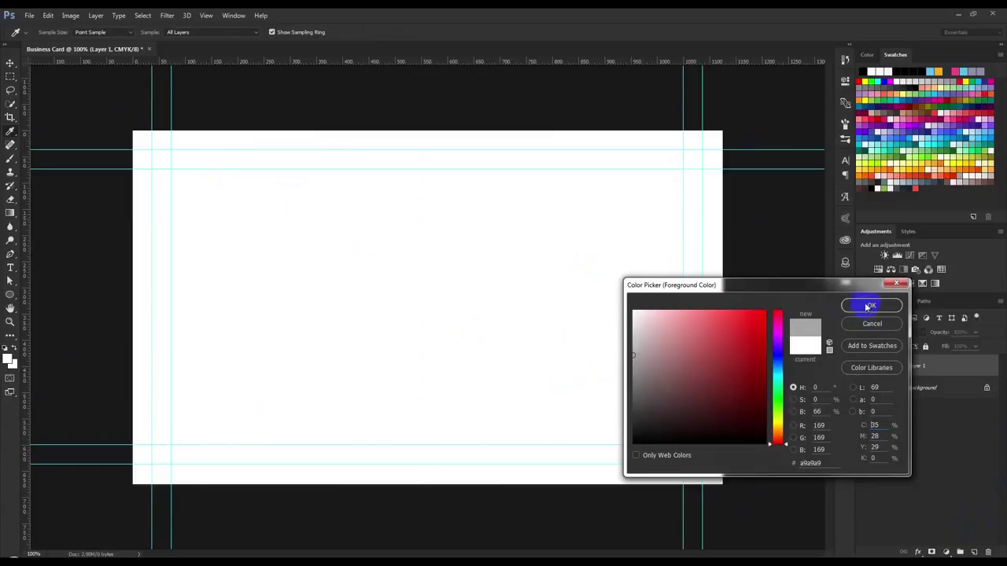
pyautogui.click(869, 303)
pyautogui.press('m')
pyautogui.hotkey('alt', 'BackSpace')
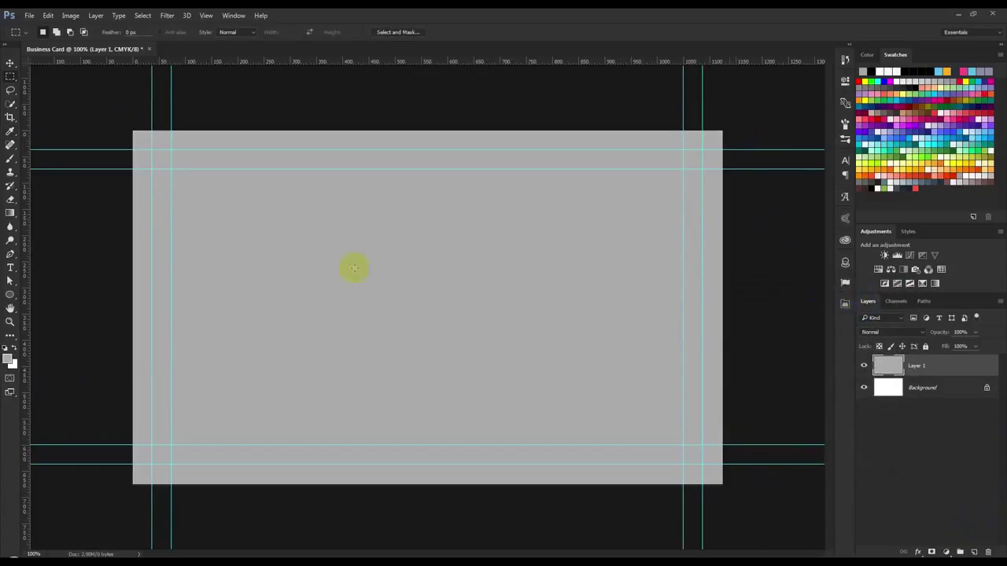
pyautogui.moveTo(152, 149); pyautogui.dragTo(702, 462)
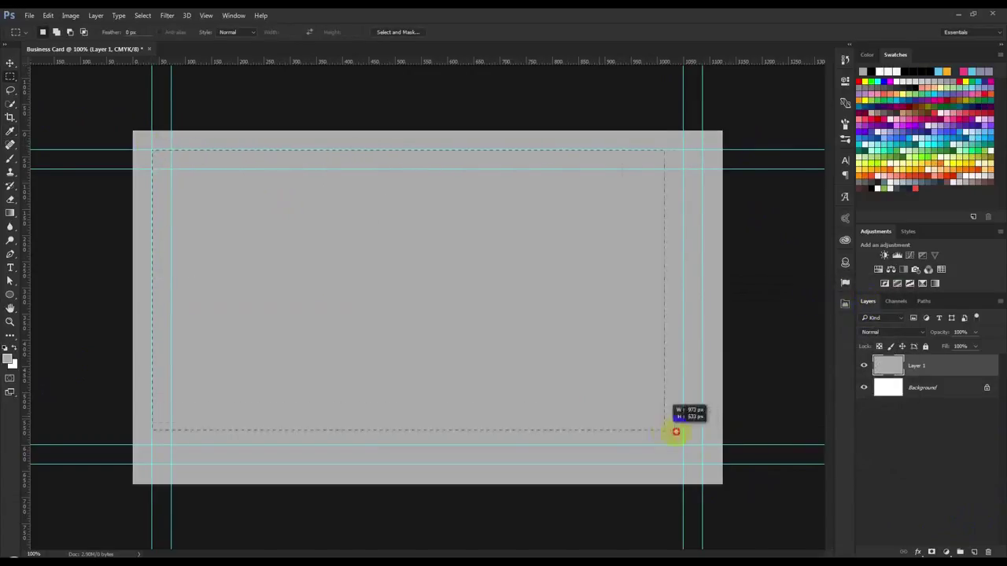
pyautogui.press('Delete')
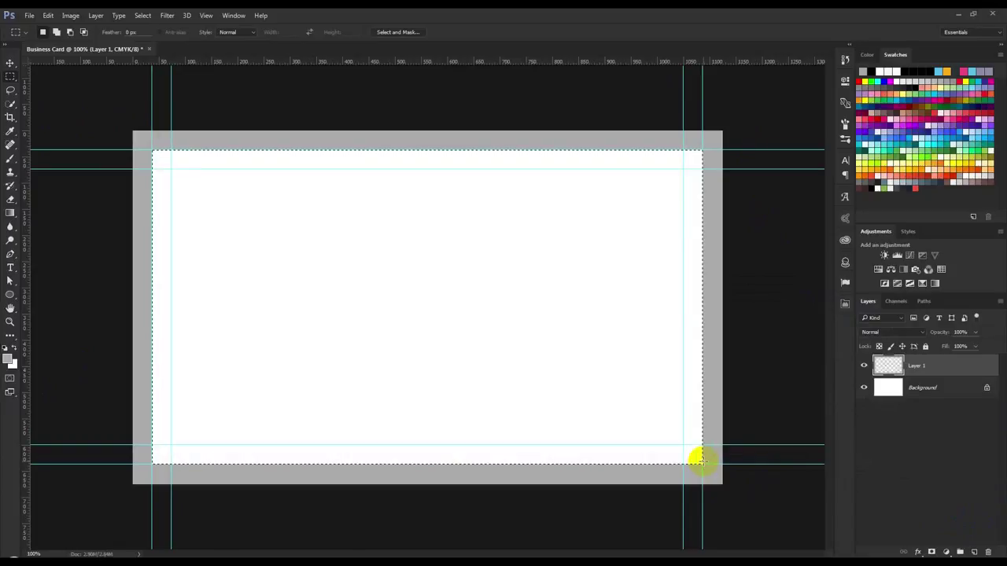
# - Name the frame layer Bleed Mark, hide it, and select Background
pyautogui.hotkey('ctrl', 'd')
pyautogui.click(11, 63)
pyautogui.moveTo(469, 212); pyautogui.dragTo(524, 273)
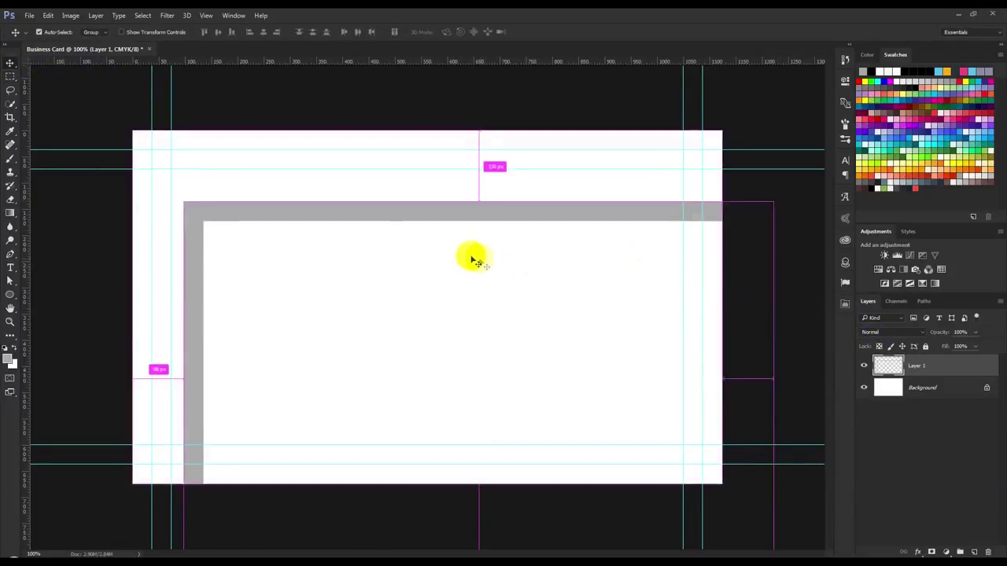
pyautogui.hotkey('ctrl', 'z')
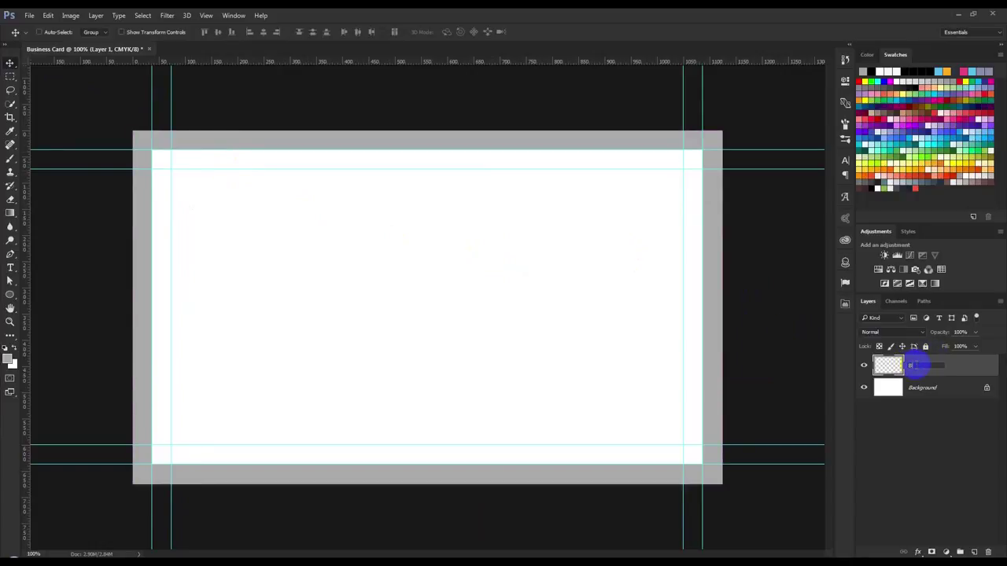
pyautogui.write('Bleed Mark')
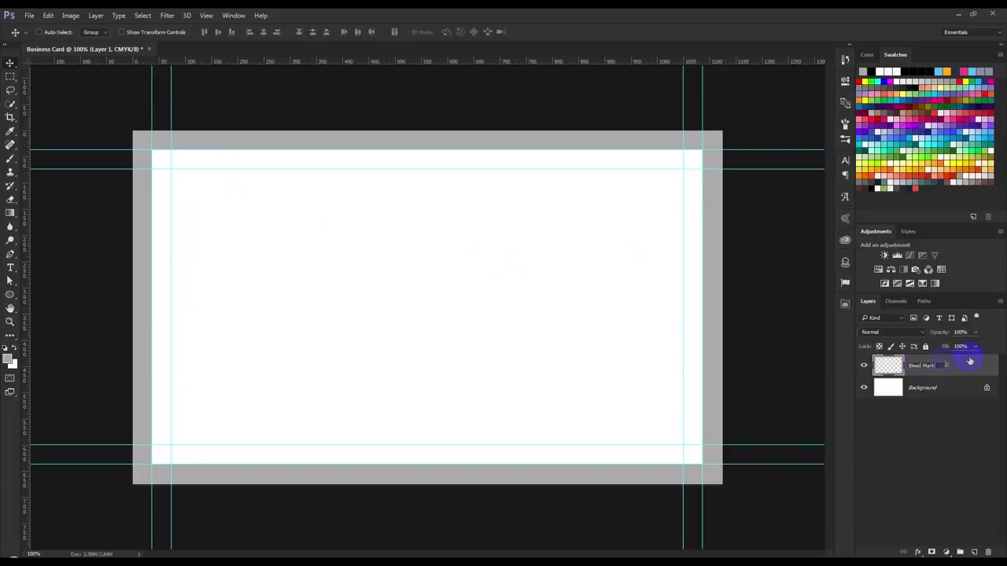
pyautogui.click(970, 361)
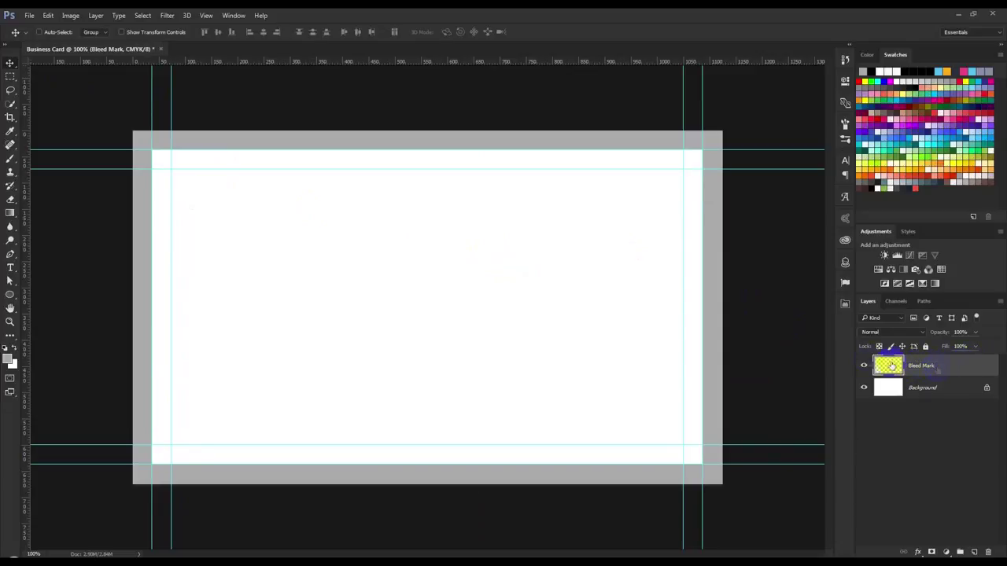
pyautogui.click(863, 365)
pyautogui.click(864, 366)
pyautogui.click(865, 366)
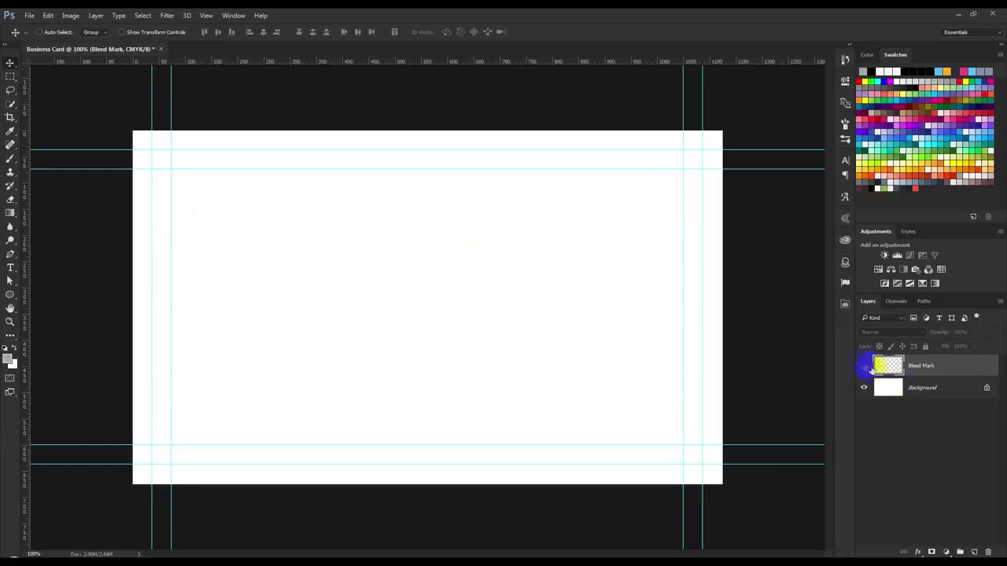
pyautogui.click(895, 387)
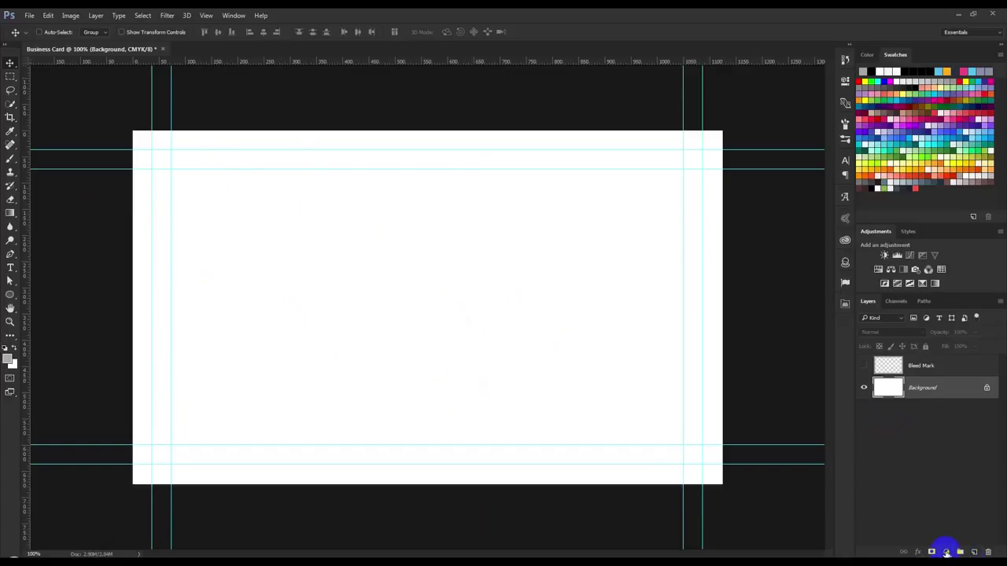
# - Add a Solid Color fill layer and settle on dark grey 252525
pyautogui.click(947, 552)
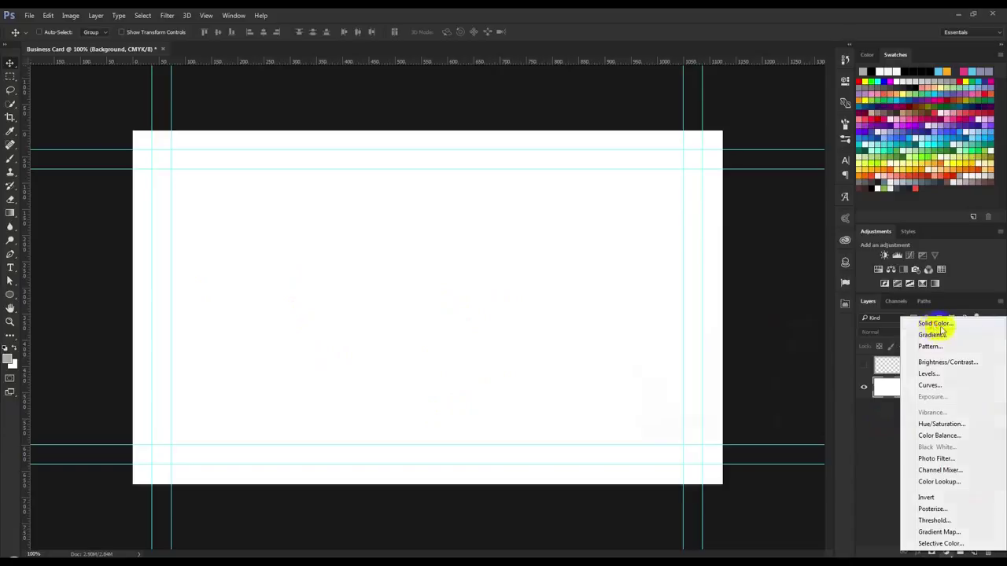
pyautogui.click(936, 324)
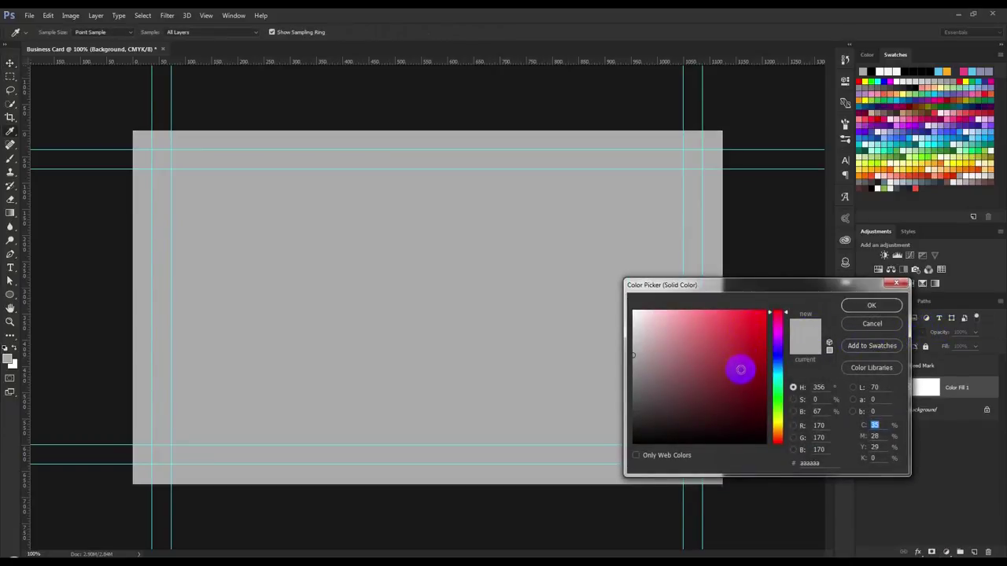
pyautogui.click(944, 180)
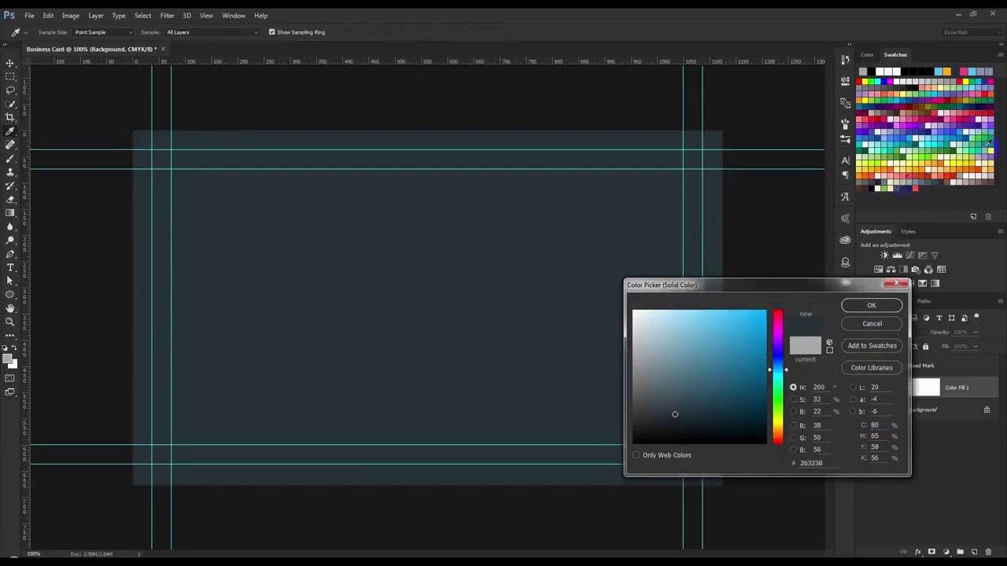
pyautogui.click(909, 81)
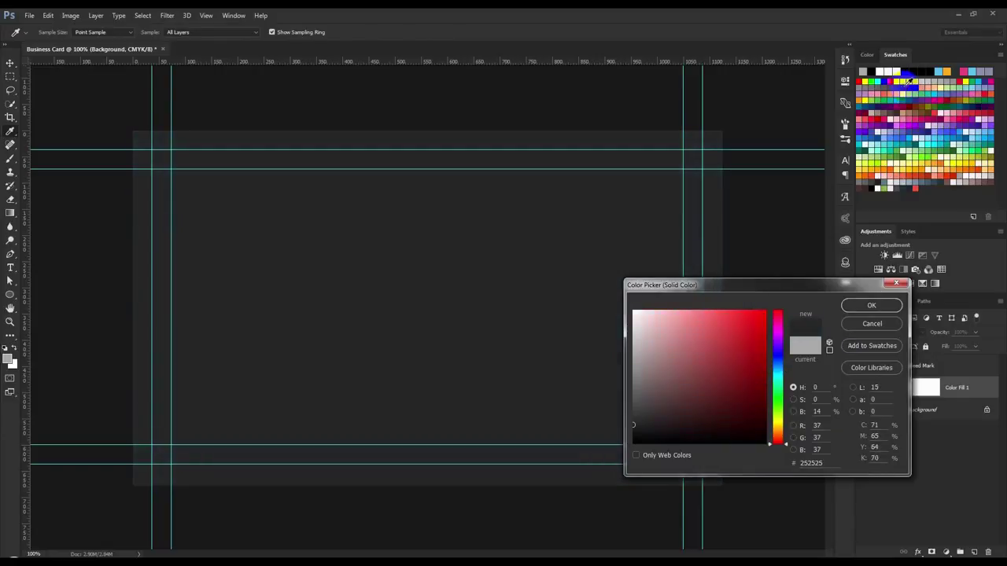
pyautogui.click(950, 177)
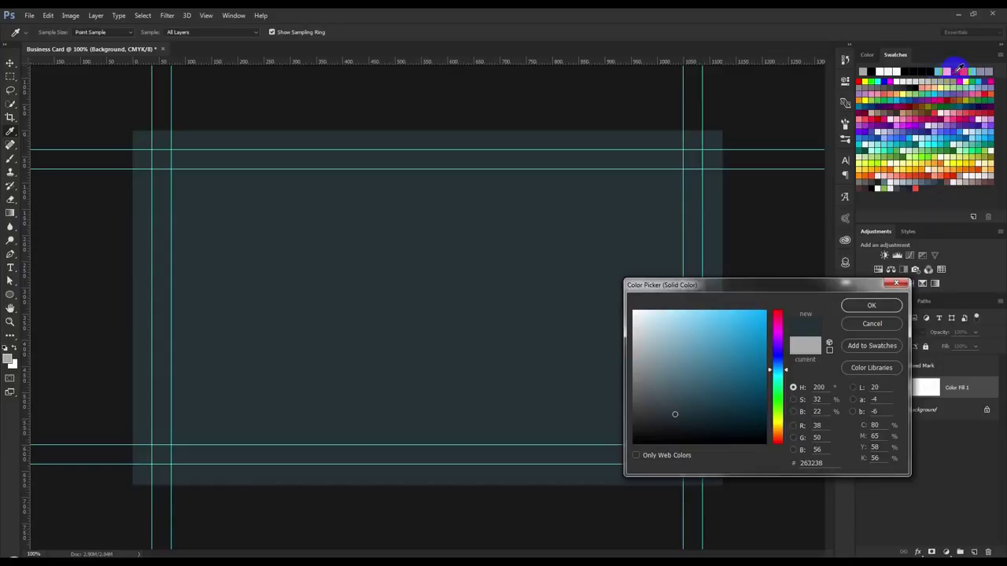
pyautogui.click(873, 180)
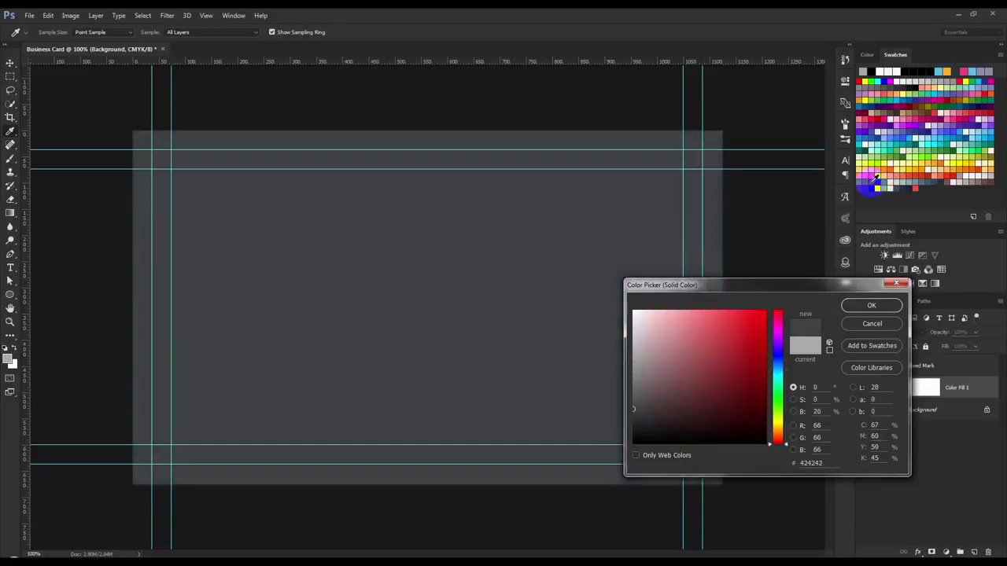
pyautogui.click(911, 77)
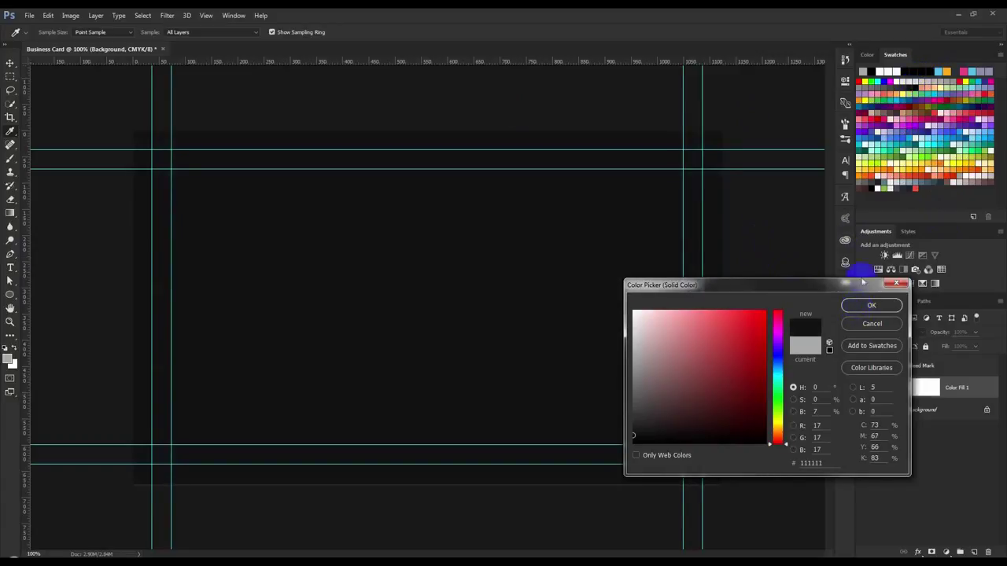
pyautogui.click(903, 80)
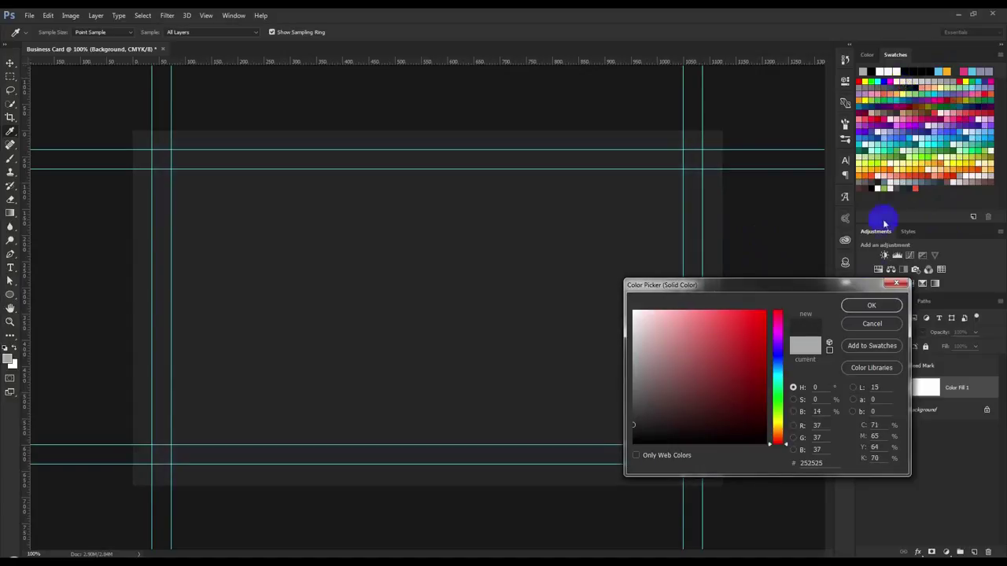
pyautogui.click(878, 305)
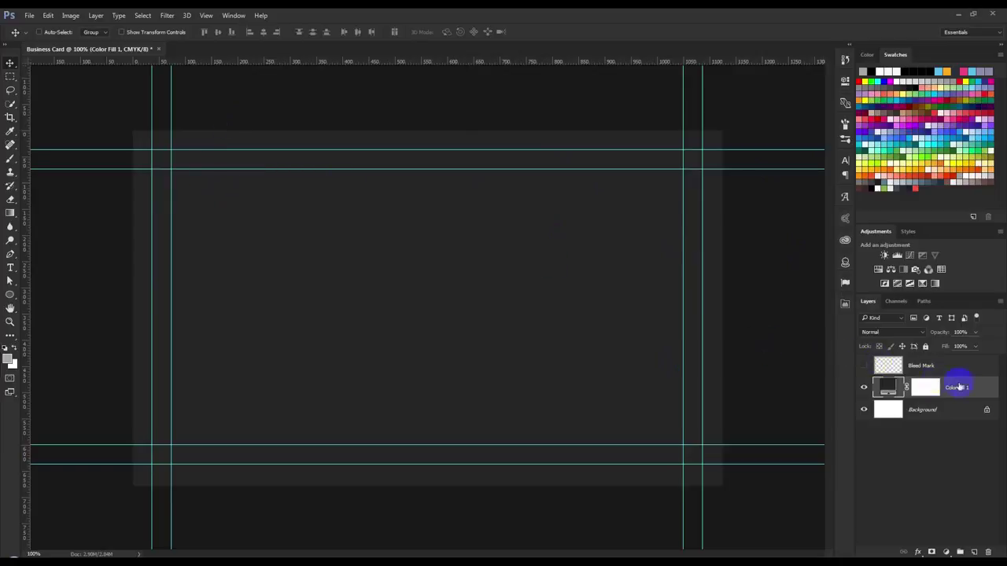
pyautogui.doubleClick(960, 388)
pyautogui.write('Background')
# - Rename the fill layer Background and group it into Group 1
pyautogui.press('Return')
pyautogui.hotkey('ctrl', 'g')
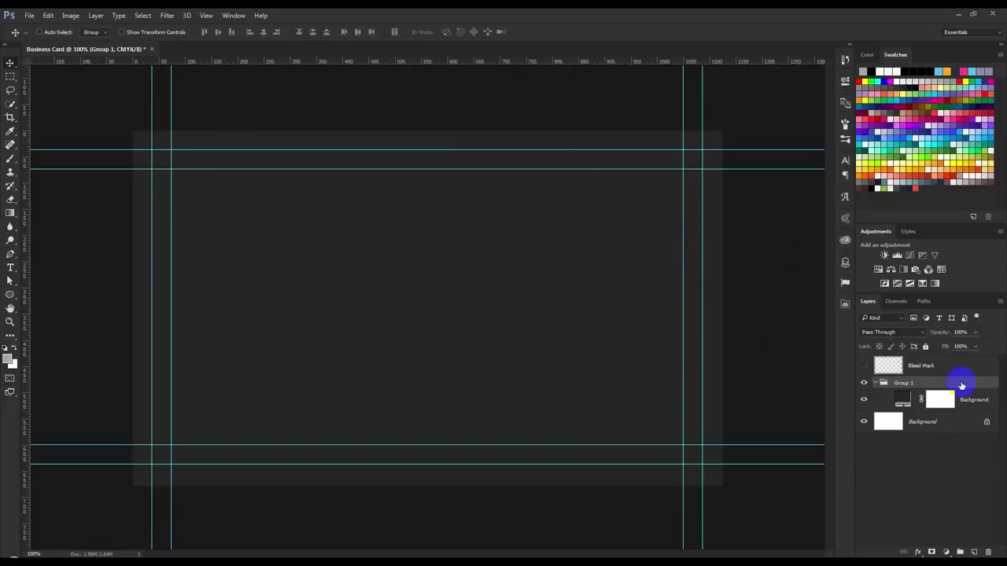
pyautogui.click(957, 364)
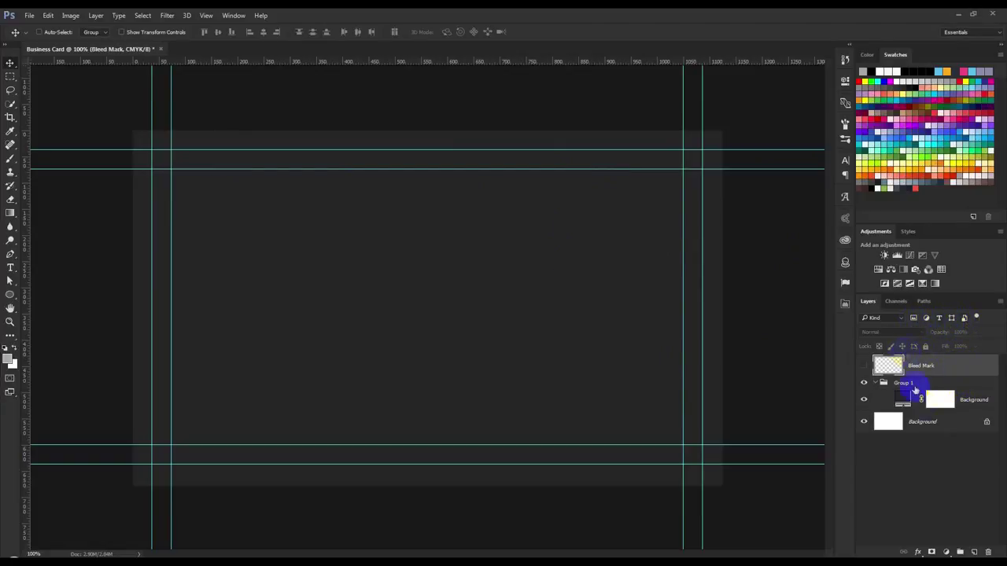
pyautogui.click(957, 385)
pyautogui.click(937, 401)
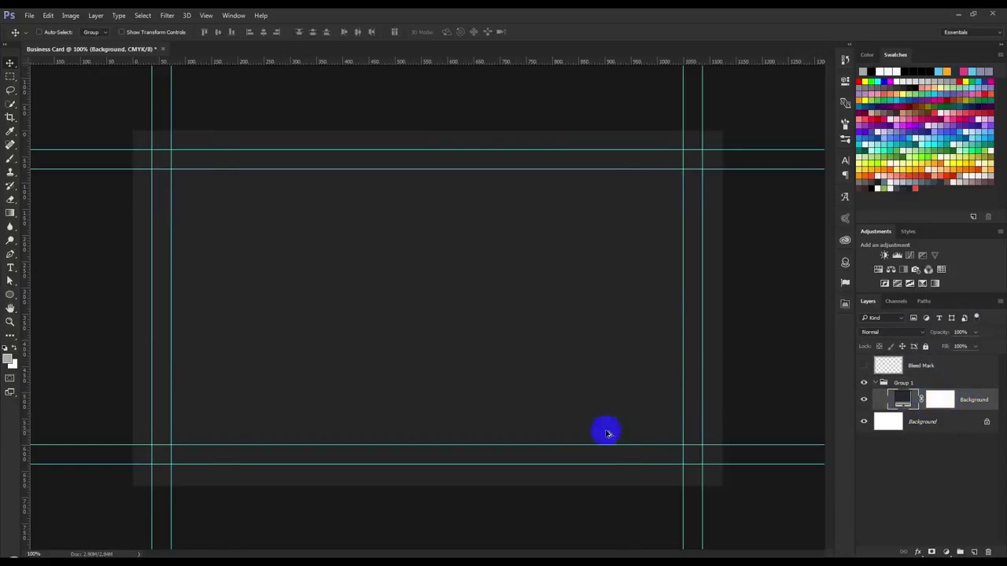
# - Try an enlarged crop of the canvas, then undo it and return to 100% zoom
pyautogui.hotkey('ctrl', '-')
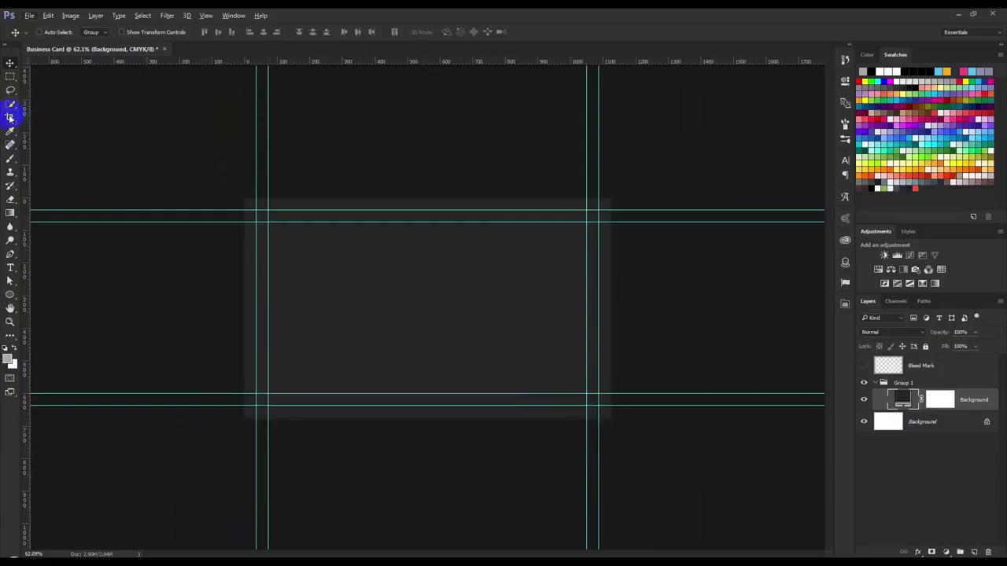
pyautogui.click(10, 116)
pyautogui.moveTo(245, 417); pyautogui.dragTo(188, 449)
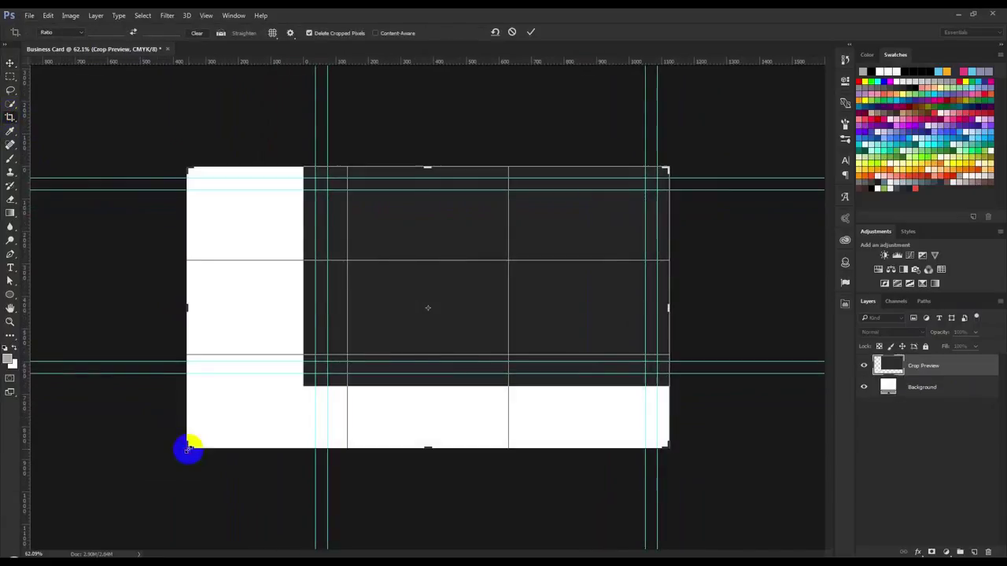
pyautogui.click(531, 33)
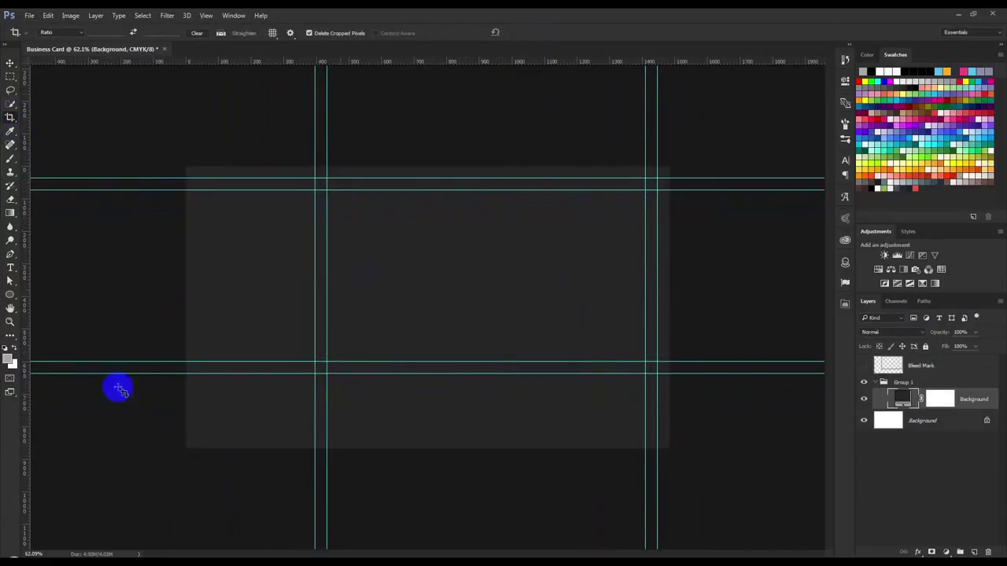
pyautogui.hotkey('ctrl', 'z')
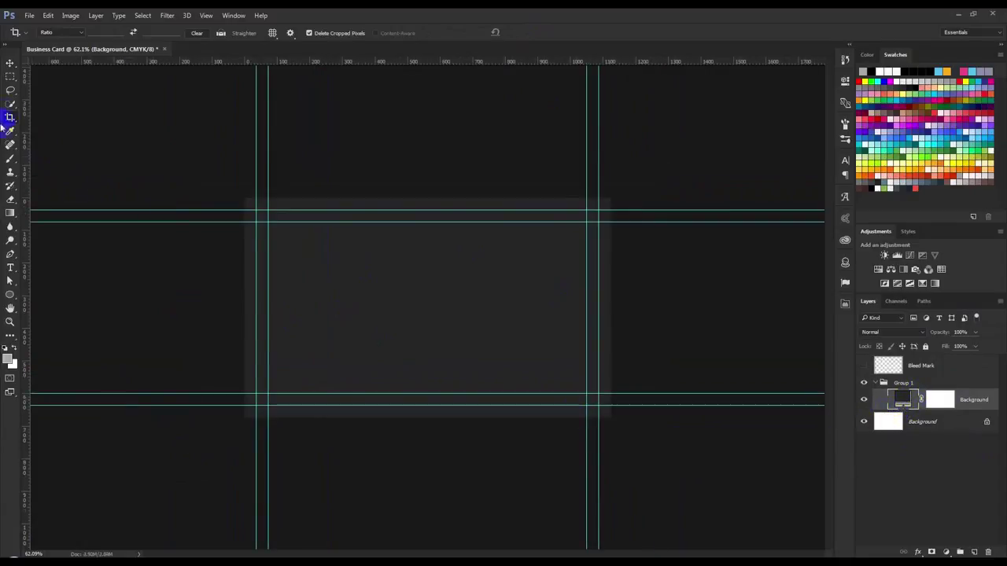
pyautogui.click(11, 63)
pyautogui.hotkey('ctrl', '1')
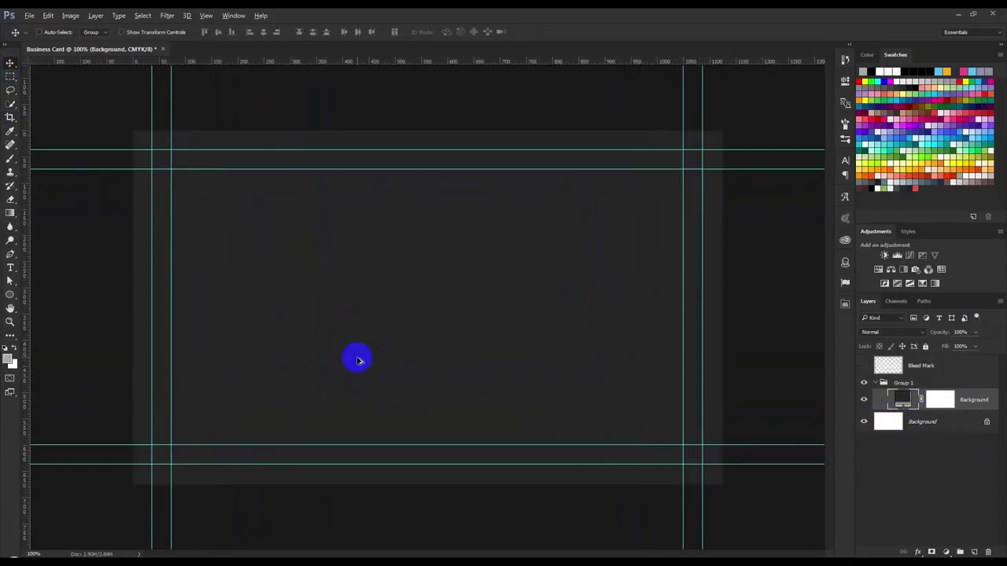
# - Preview a blue-grey fill but cancel, keeping the dark grey colour
pyautogui.click(906, 396)
pyautogui.doubleClick(903, 399)
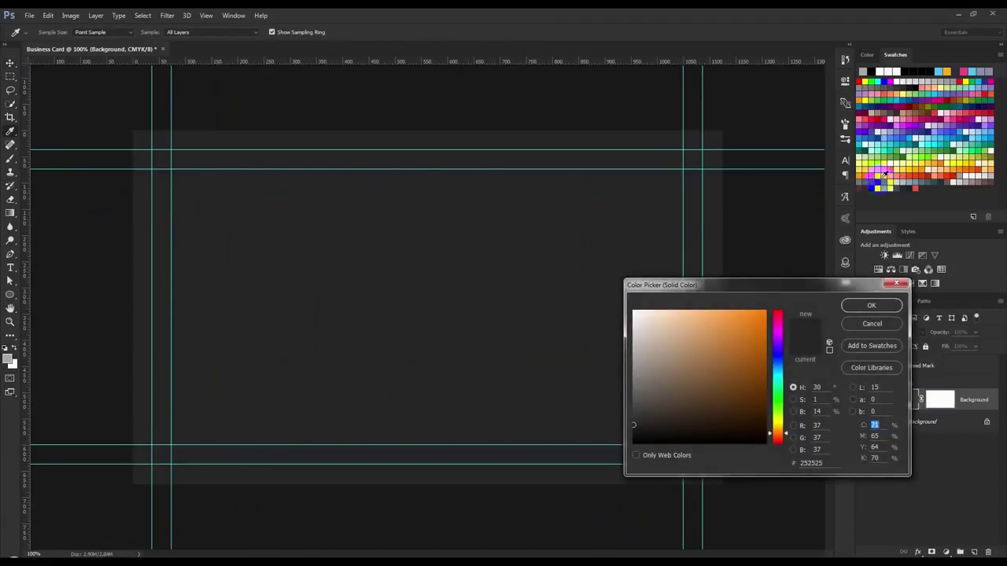
pyautogui.moveTo(881, 179); pyautogui.dragTo(930, 178)
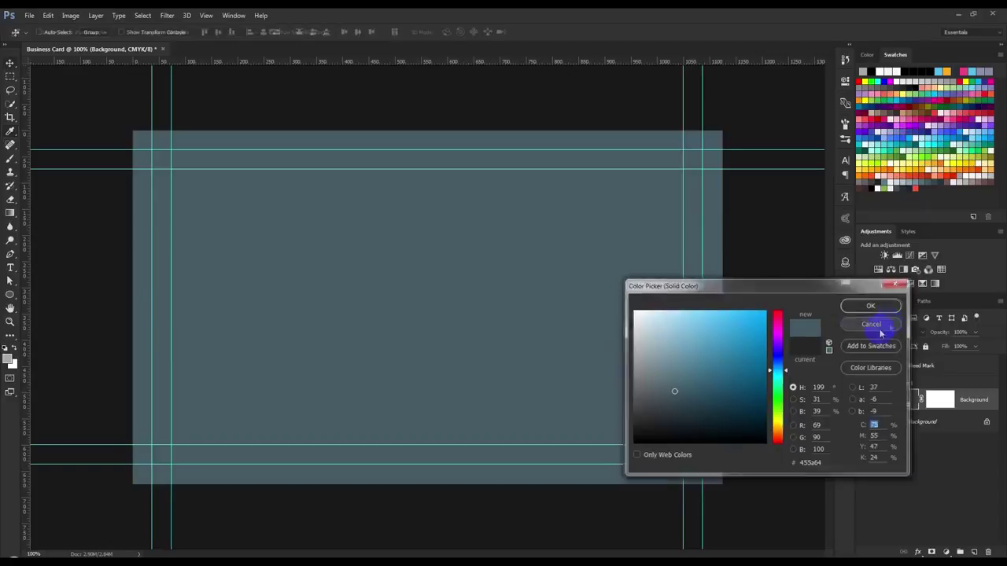
pyautogui.click(875, 324)
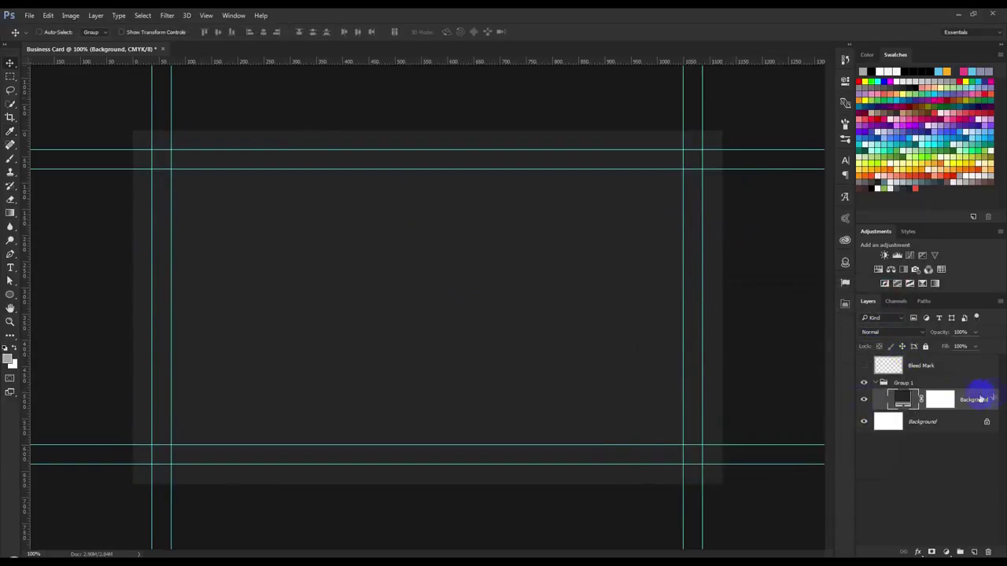
pyautogui.doubleClick(853, 402)
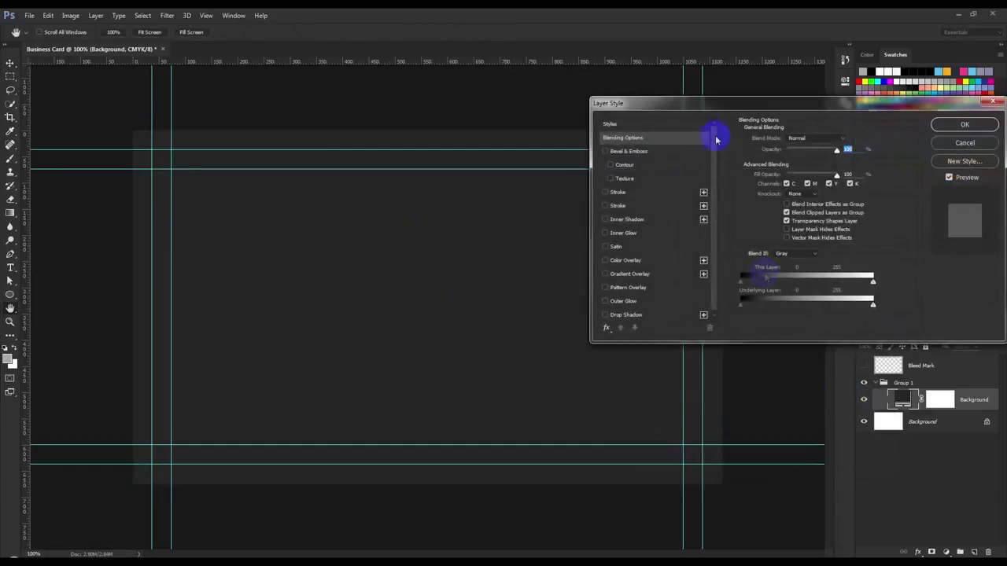
# - Add a Pattern Overlay to the fill layer and preview several patterns
pyautogui.moveTo(703, 105); pyautogui.dragTo(383, 139)
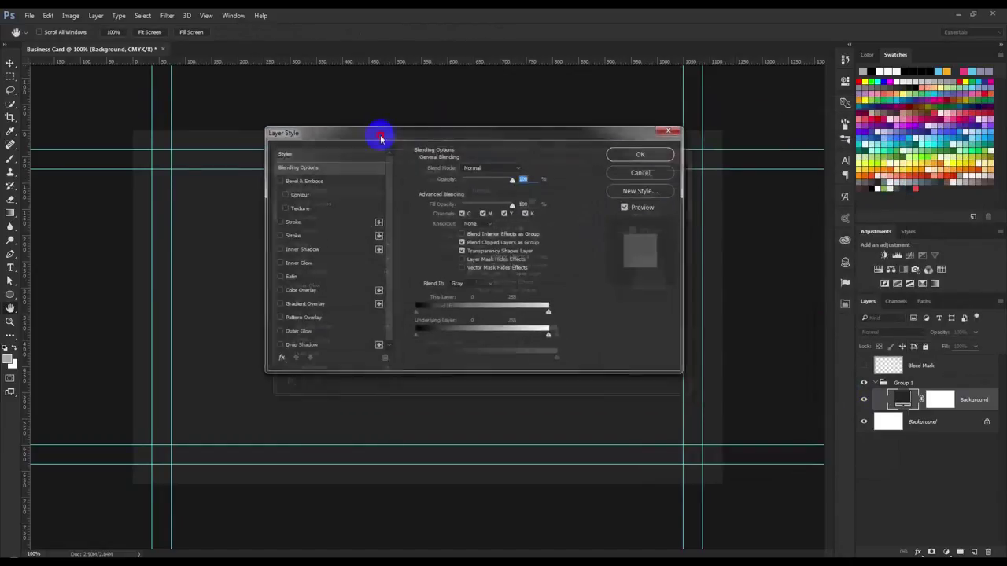
pyautogui.click(305, 319)
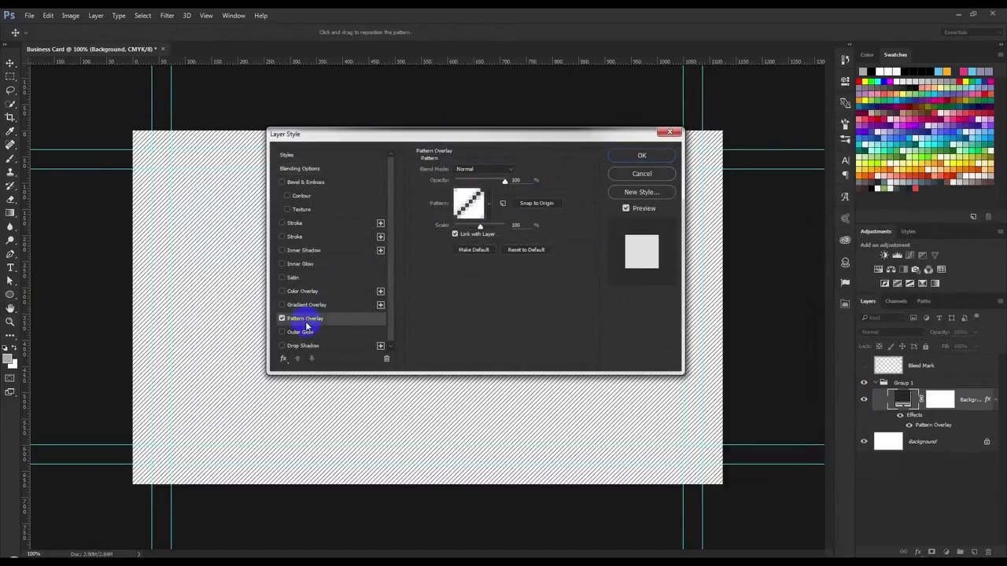
pyautogui.click(488, 206)
pyautogui.click(435, 236)
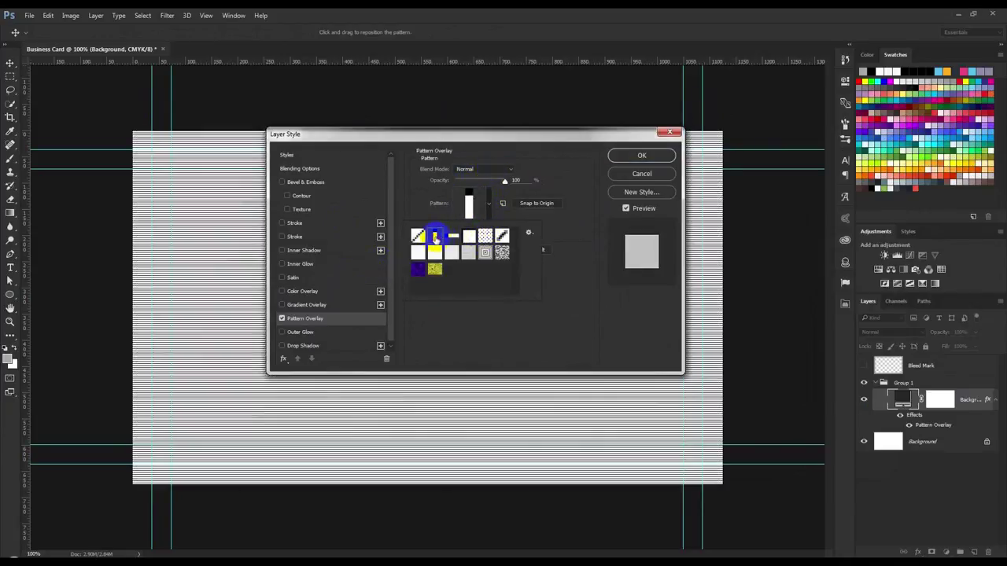
pyautogui.click(453, 236)
pyautogui.click(469, 236)
pyautogui.click(485, 236)
pyautogui.click(502, 236)
pyautogui.click(485, 236)
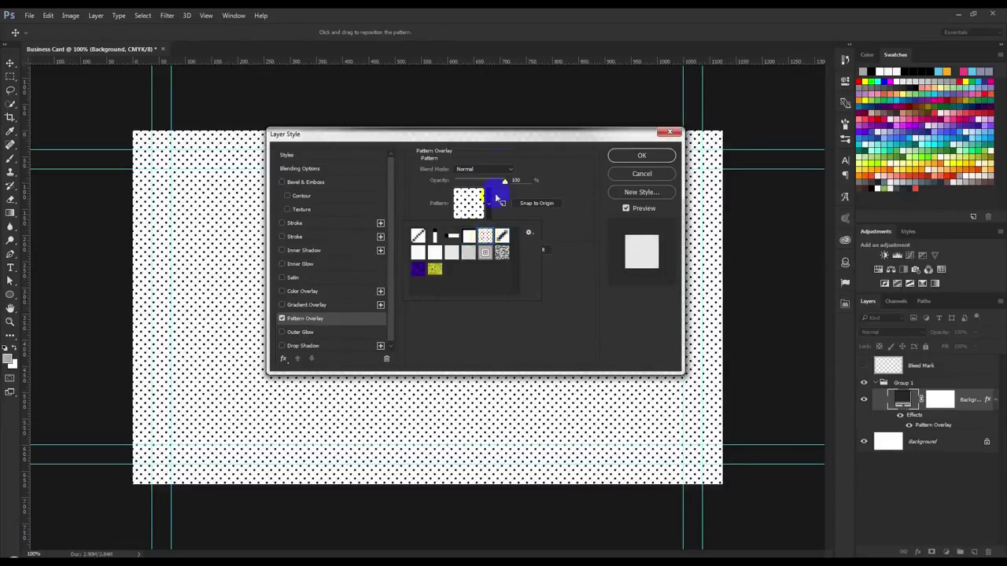
# - Set the overlay to Multiply with the diagonal-line pattern and apply it
pyautogui.moveTo(498, 136); pyautogui.dragTo(671, 129)
pyautogui.click(659, 164)
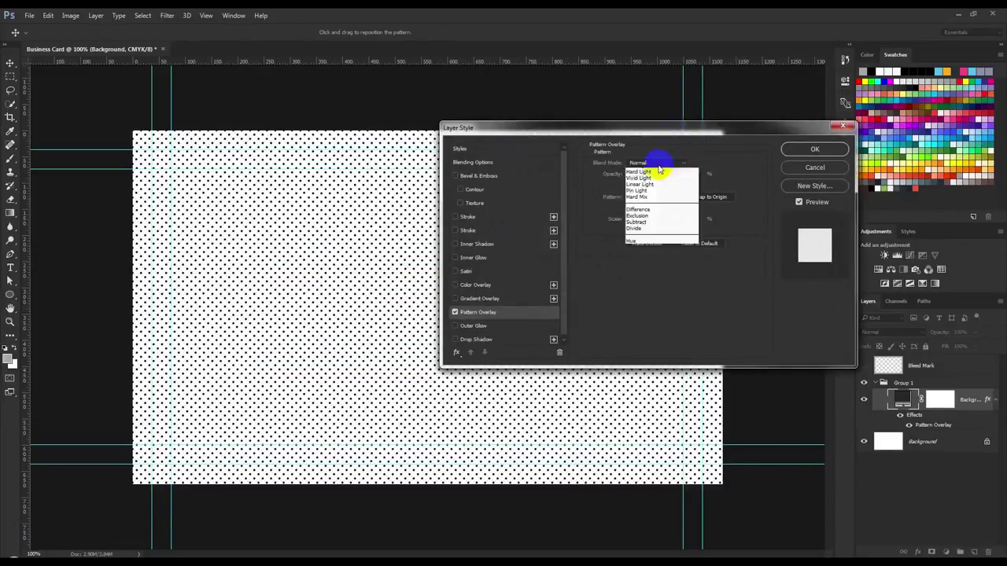
pyautogui.click(648, 201)
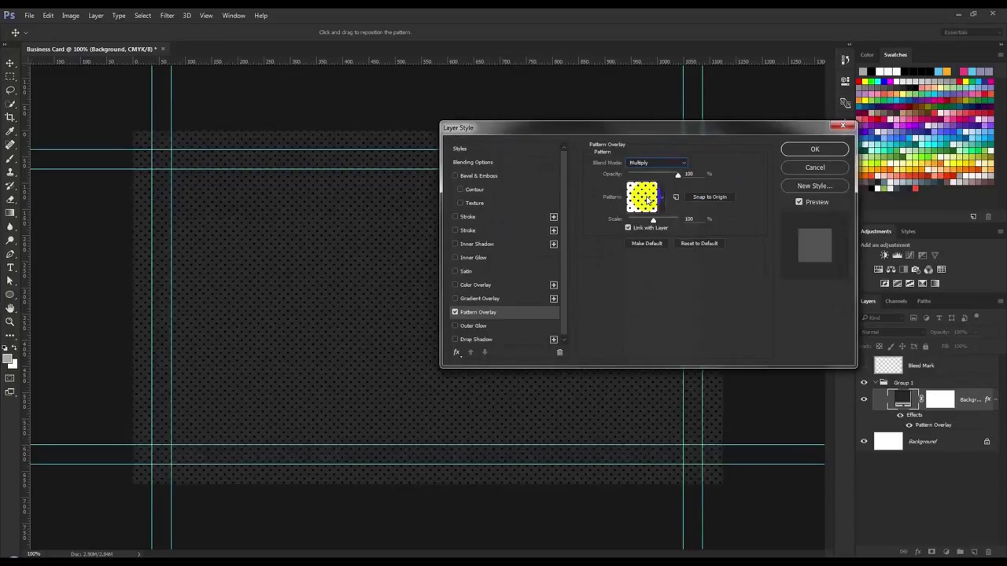
pyautogui.click(645, 163)
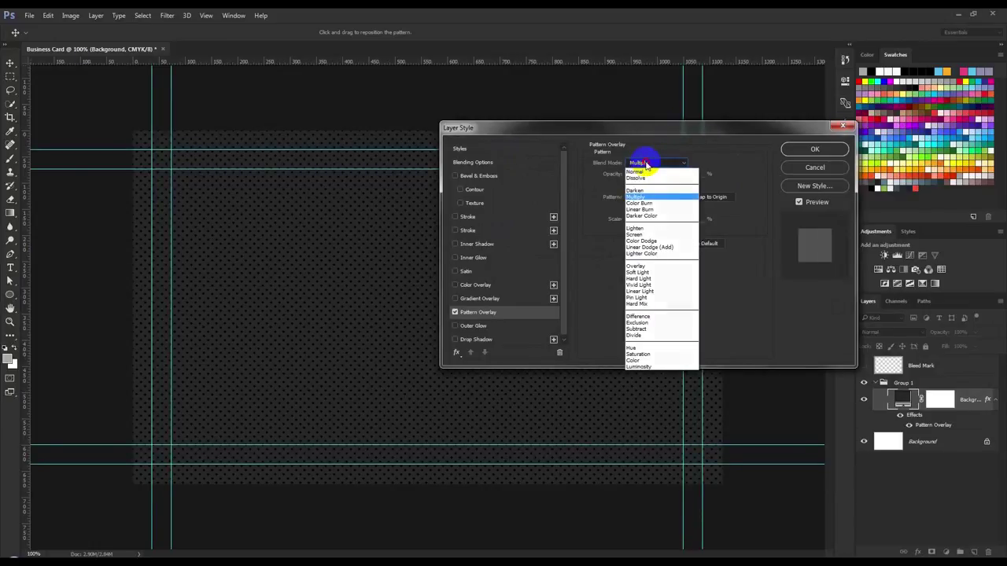
pyautogui.click(645, 163)
pyautogui.click(662, 197)
pyautogui.click(674, 228)
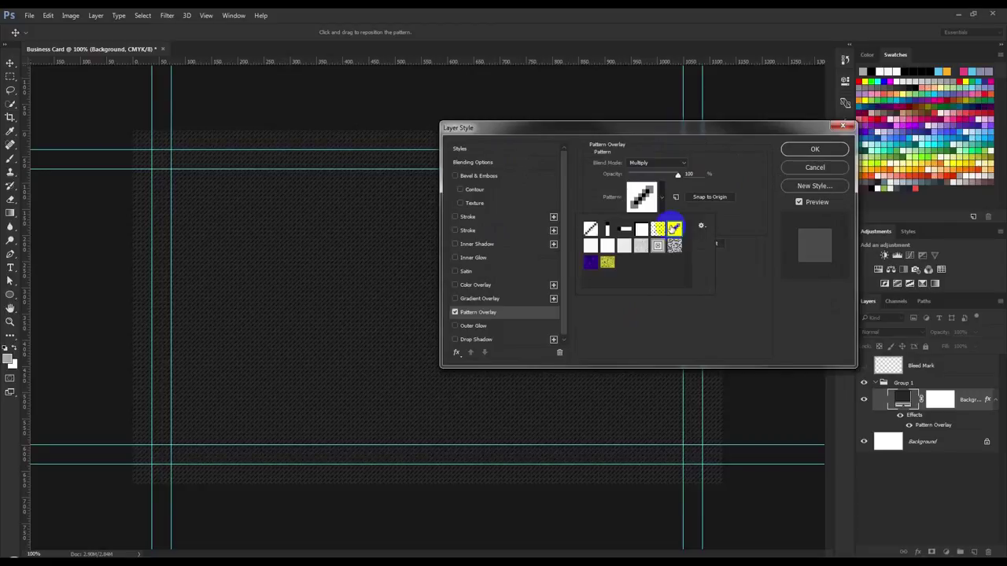
pyautogui.click(797, 150)
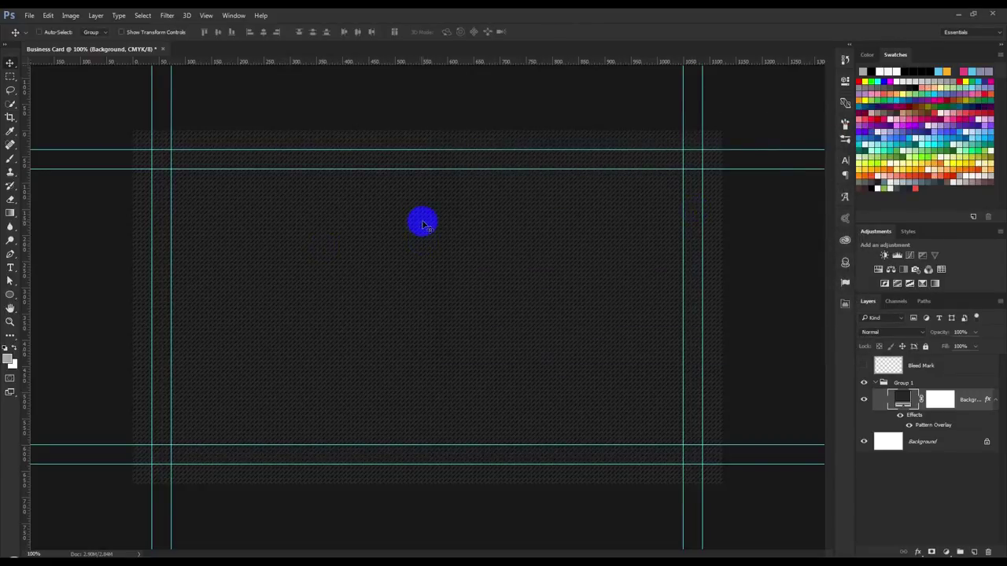
# - Set the workspace around the card to medium grey and remove the Background layer's Pattern Overlay
pyautogui.scroll(1, 423, 226)
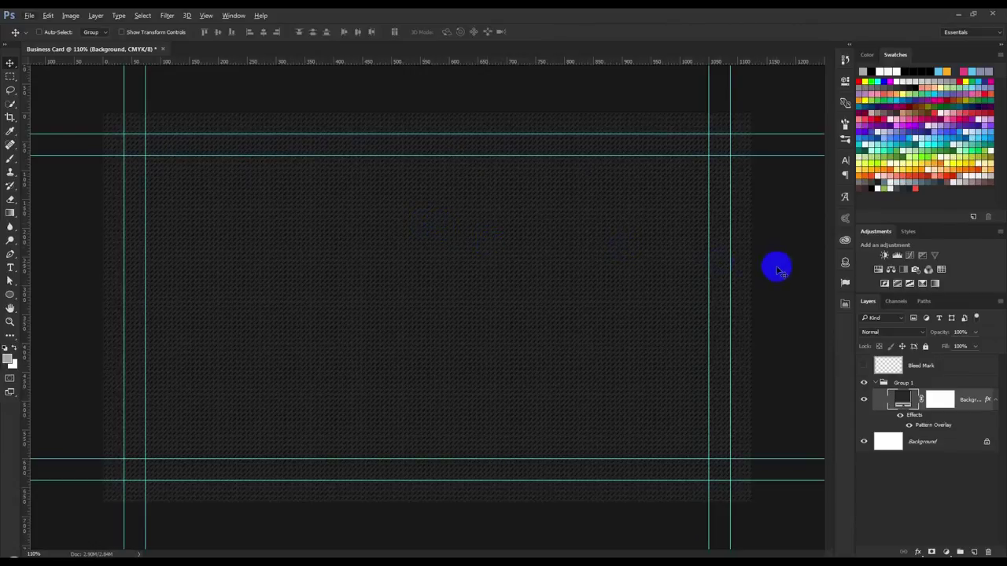
pyautogui.rightClick(788, 204)
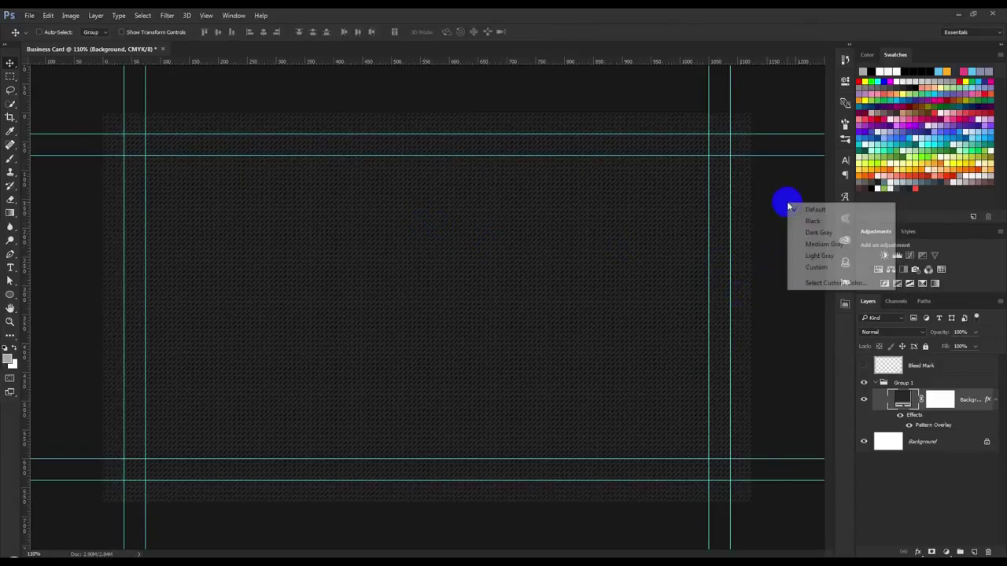
pyautogui.click(813, 233)
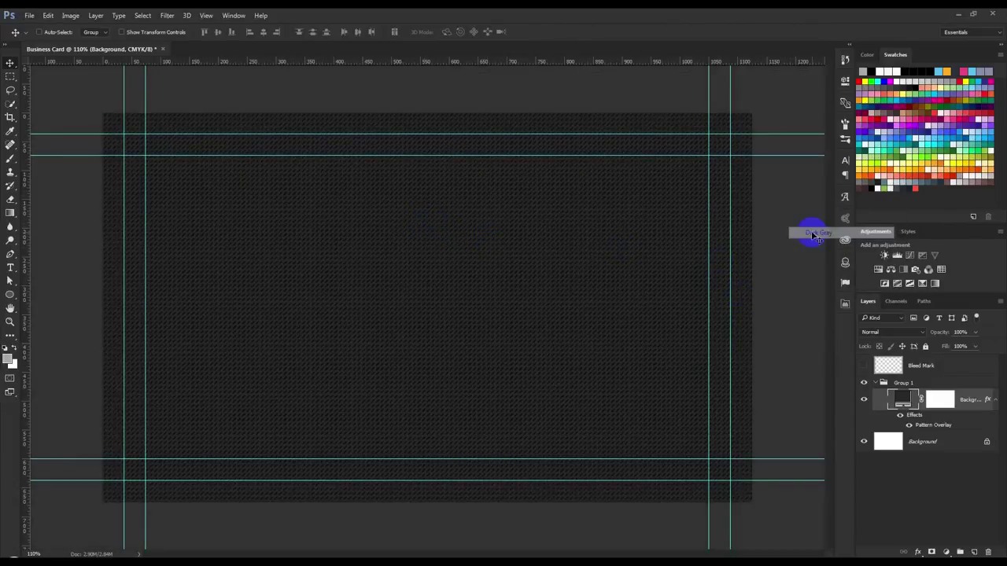
pyautogui.rightClick(798, 246)
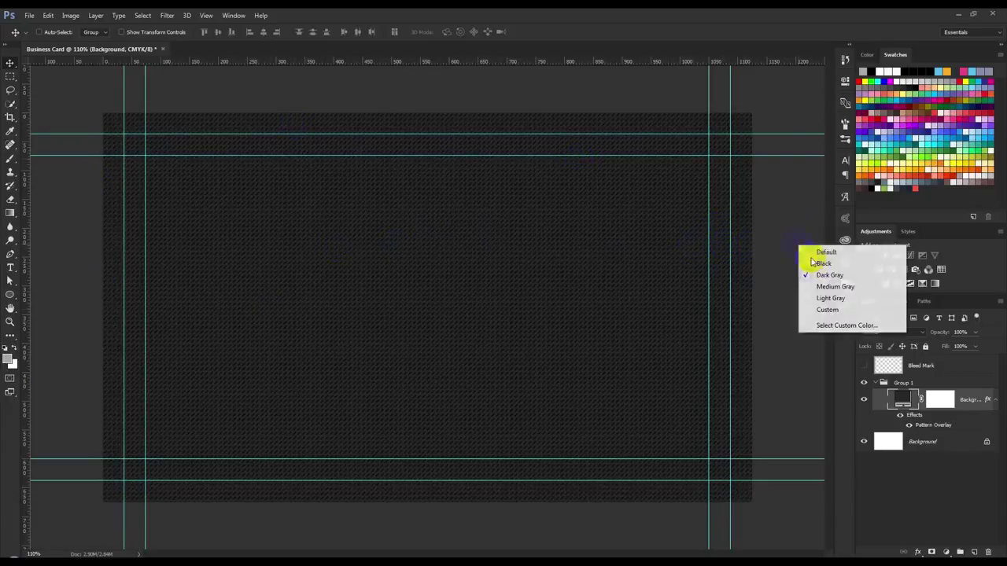
pyautogui.click(830, 299)
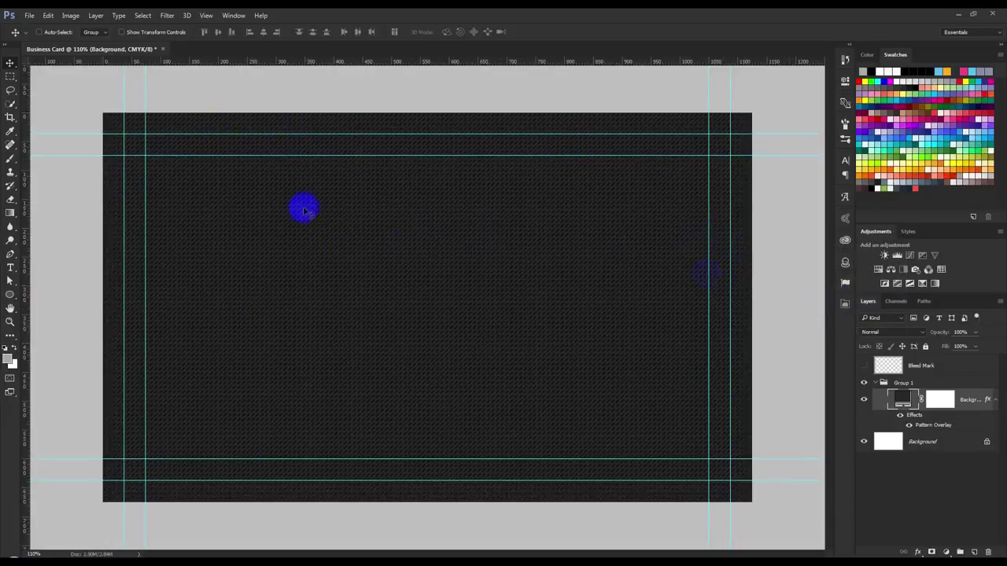
pyautogui.rightClick(763, 234)
pyautogui.click(796, 274)
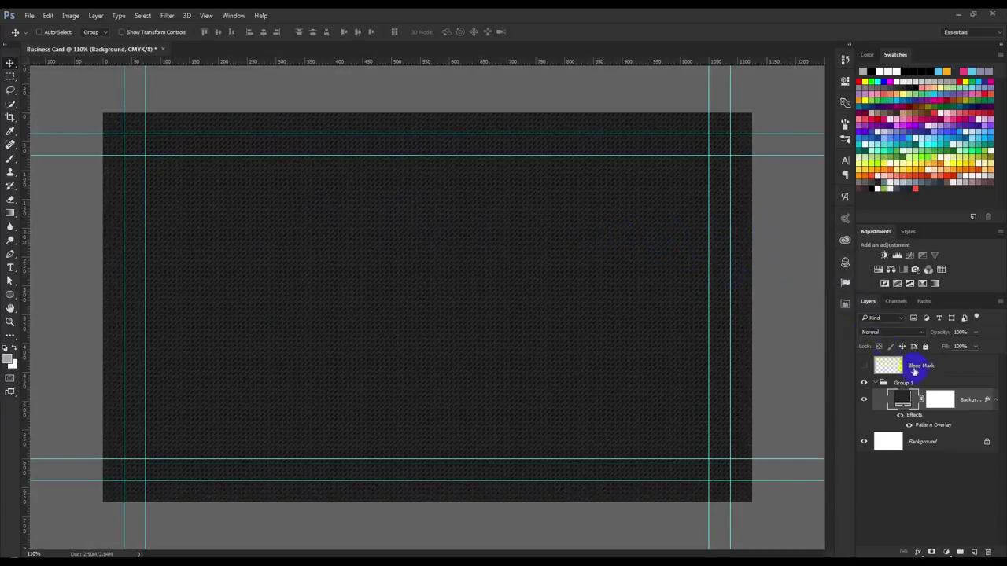
pyautogui.click(996, 400)
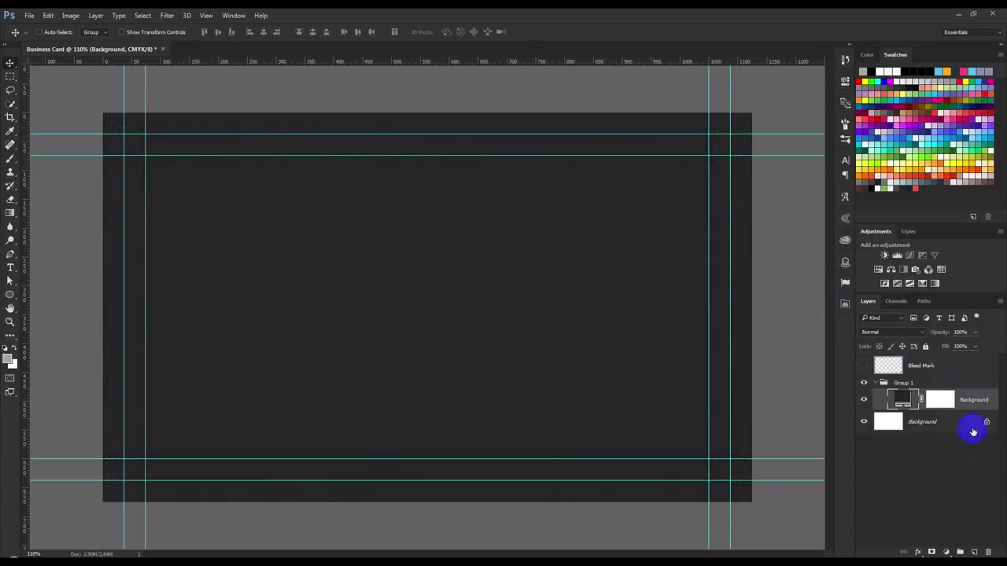
pyautogui.moveTo(987, 400); pyautogui.dragTo(976, 550)
# - Add a Pattern Fill layer using the diagonal-line pattern at 100% scale
pyautogui.click(945, 551)
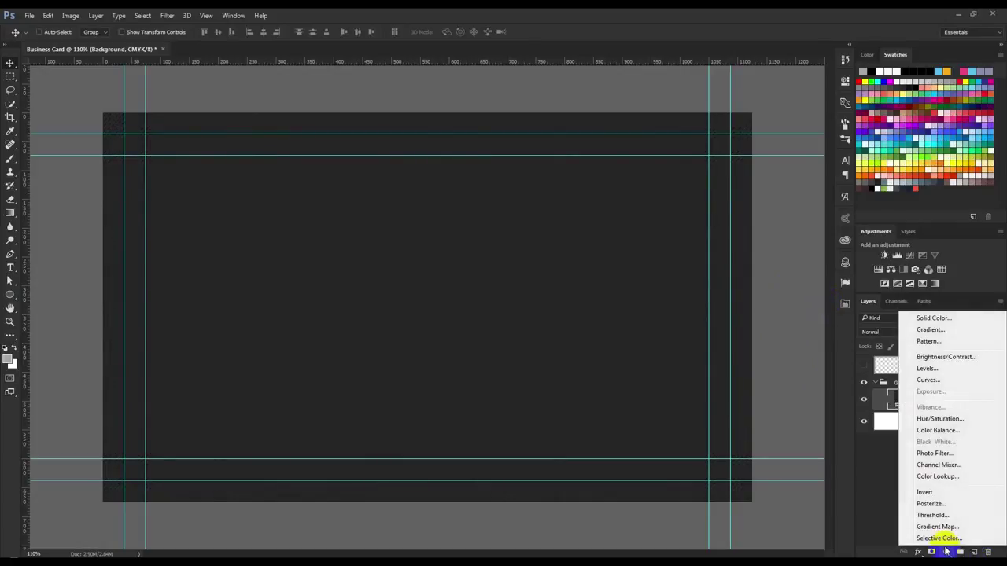
pyautogui.click(929, 342)
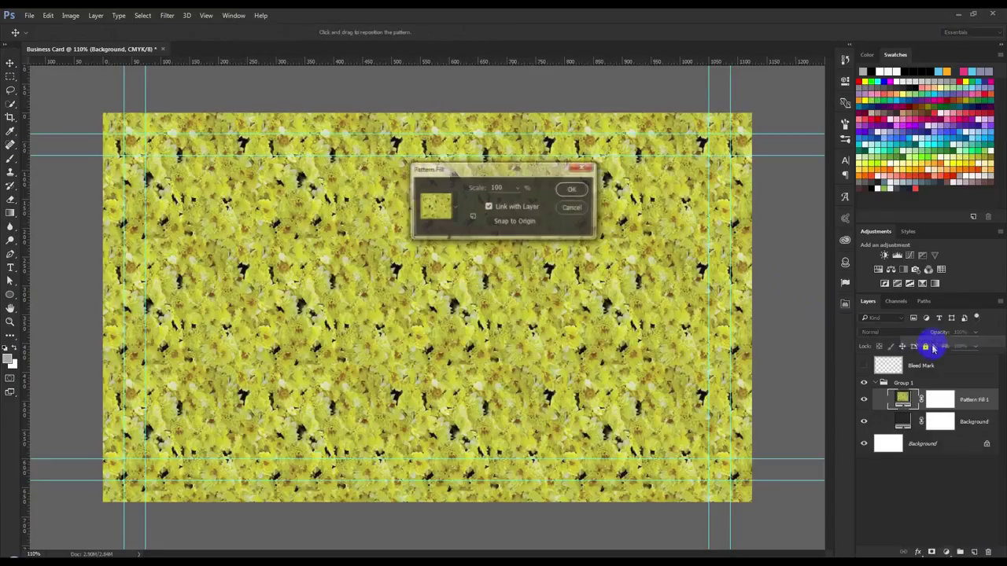
pyautogui.click(517, 196)
pyautogui.click(527, 212)
pyautogui.click(455, 206)
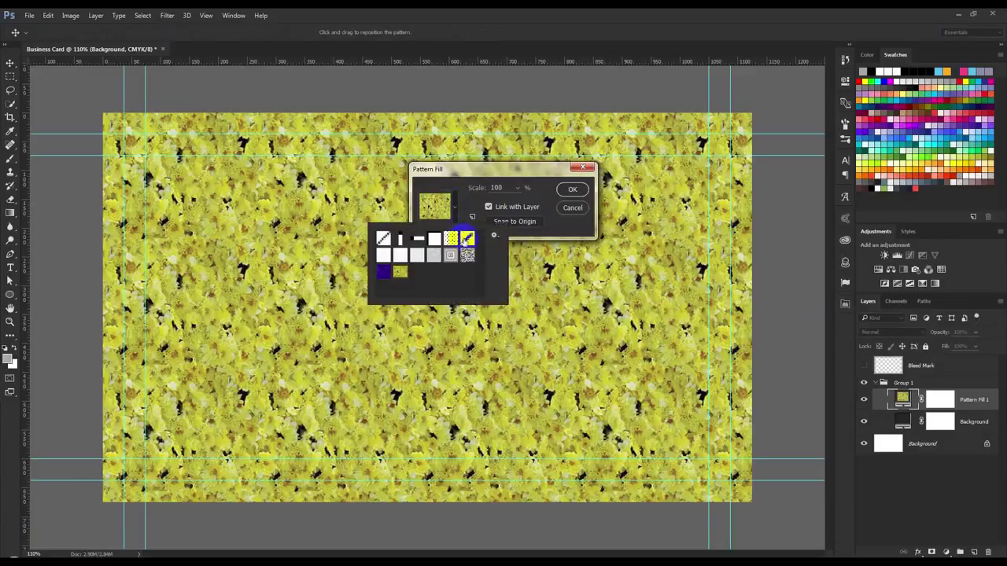
pyautogui.click(467, 237)
pyautogui.click(575, 195)
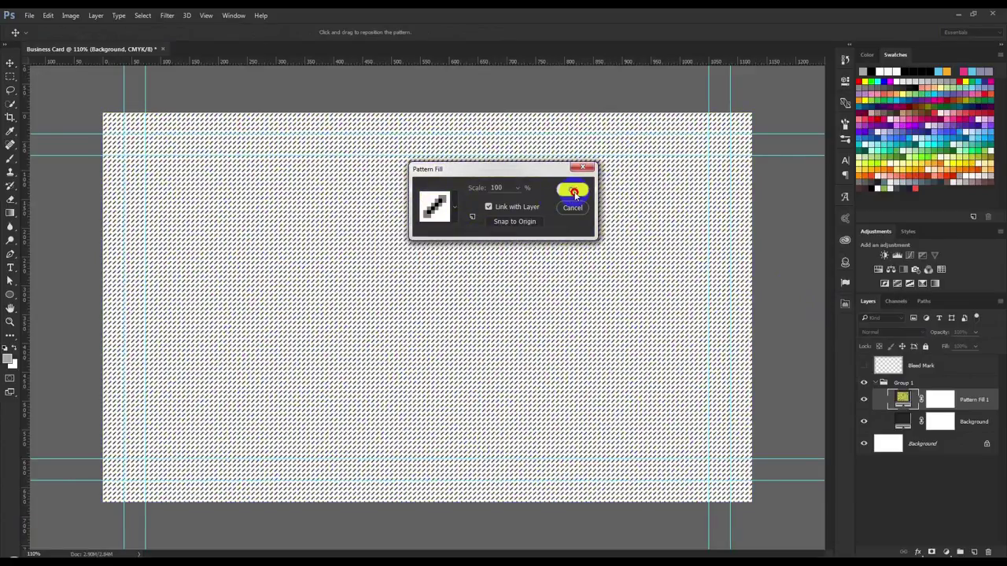
pyautogui.click(573, 197)
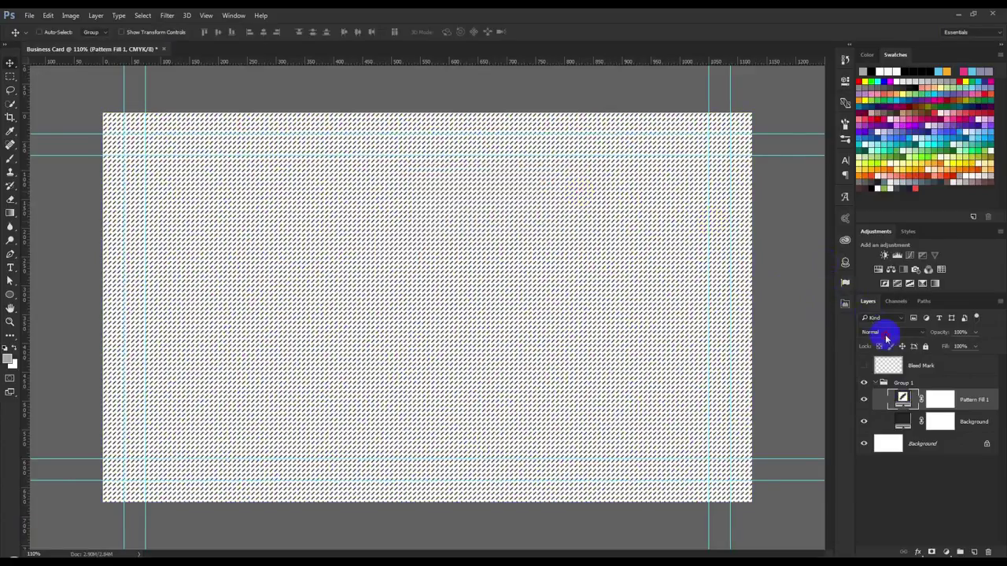
# - Set the pattern fill layer's blend mode to Multiply
pyautogui.click(889, 332)
pyautogui.click(868, 366)
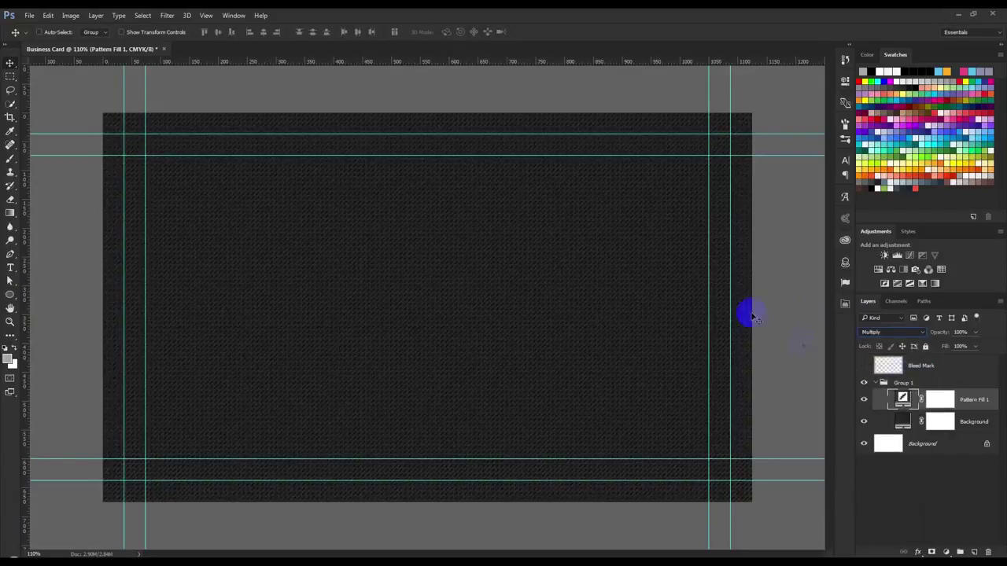
pyautogui.doubleClick(906, 422)
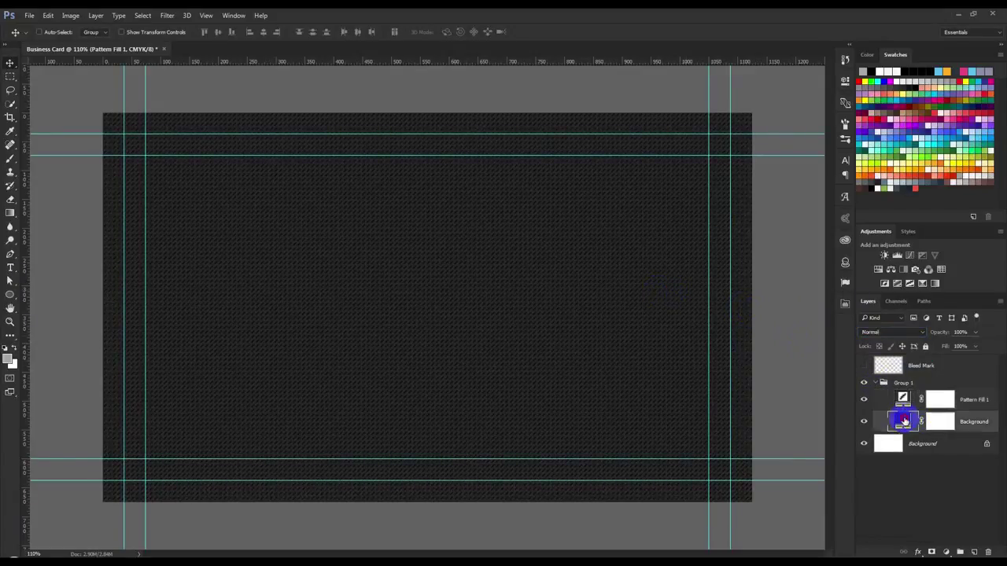
# - Change the Background fill colour from dark grey to dark navy #141a1f
pyautogui.moveTo(782, 399); pyautogui.dragTo(781, 367)
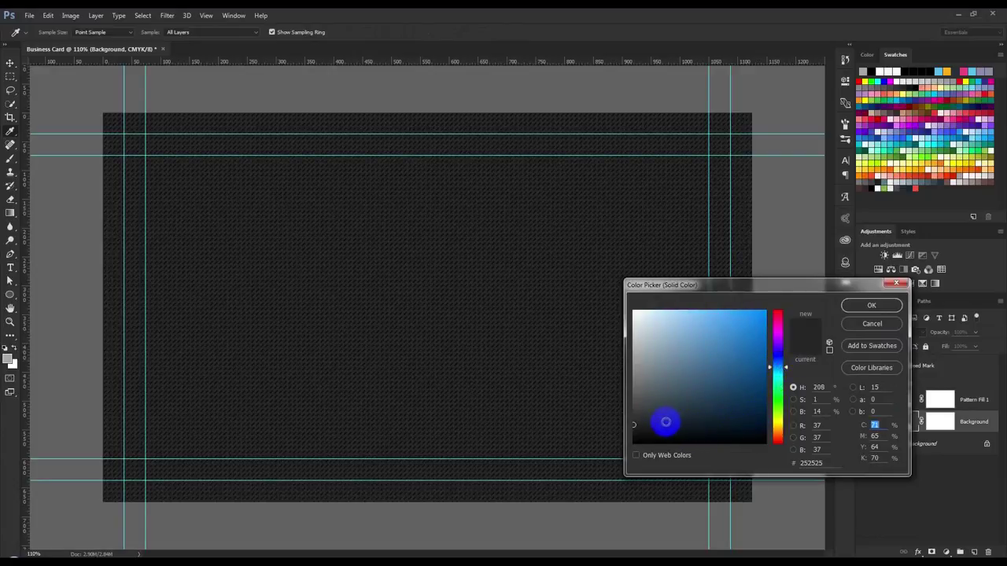
pyautogui.click(665, 427)
pyautogui.moveTo(666, 427); pyautogui.dragTo(679, 427)
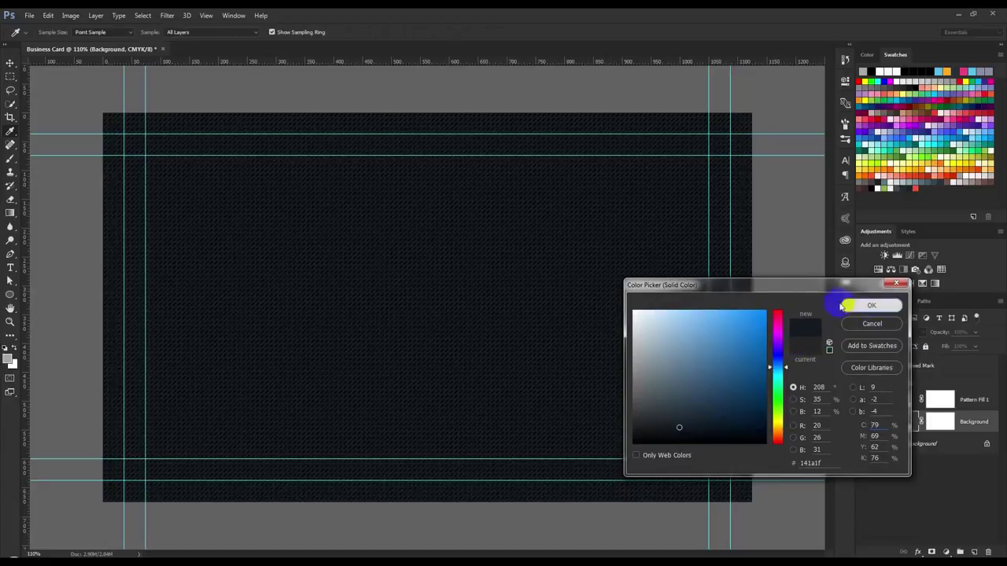
pyautogui.click(857, 306)
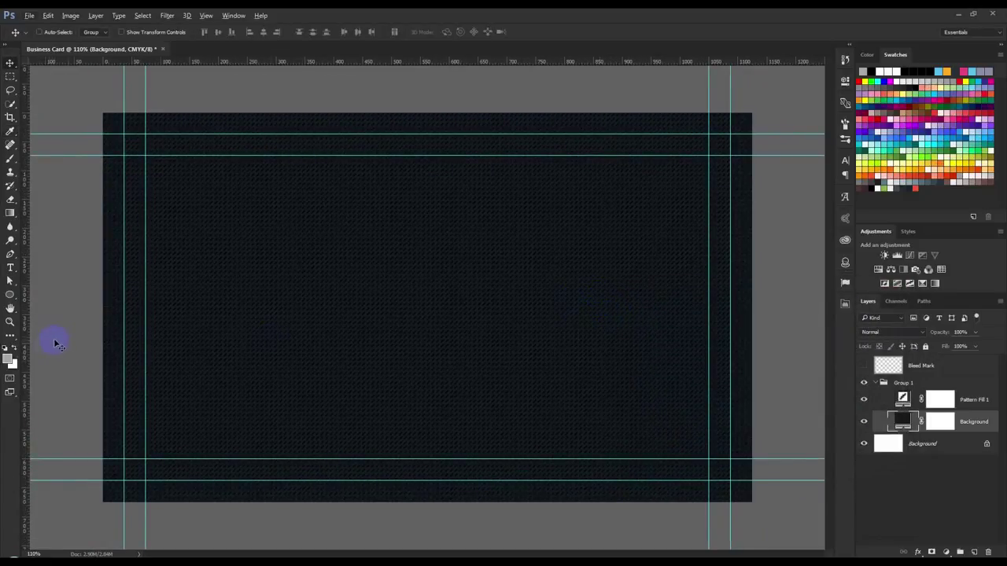
pyautogui.moveTo(10, 296); pyautogui.dragTo(40, 295)
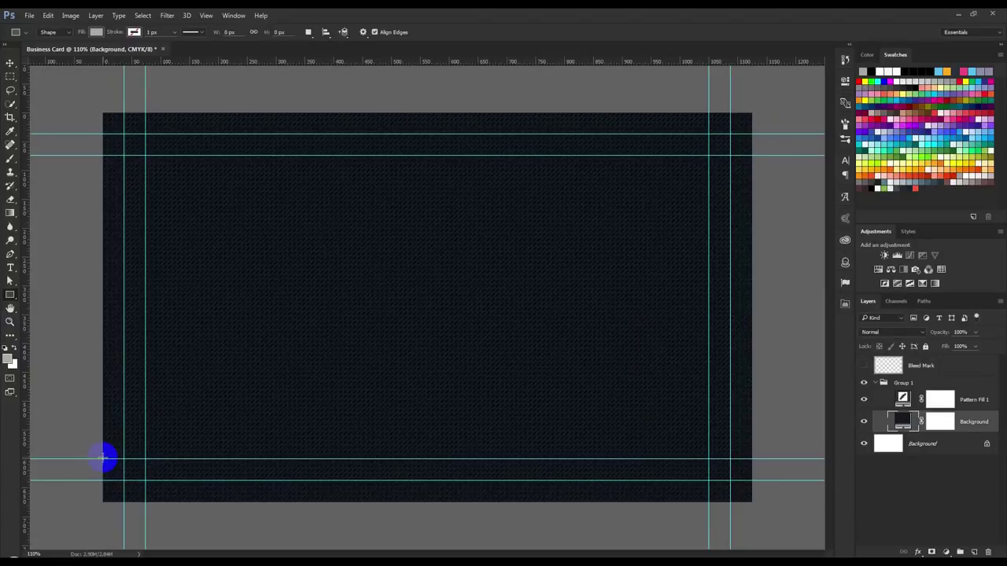
# - Draw a grey band across the card's lower part, placing Rectangle 1 above Pattern Fill 1
pyautogui.moveTo(102, 458); pyautogui.dragTo(751, 387)
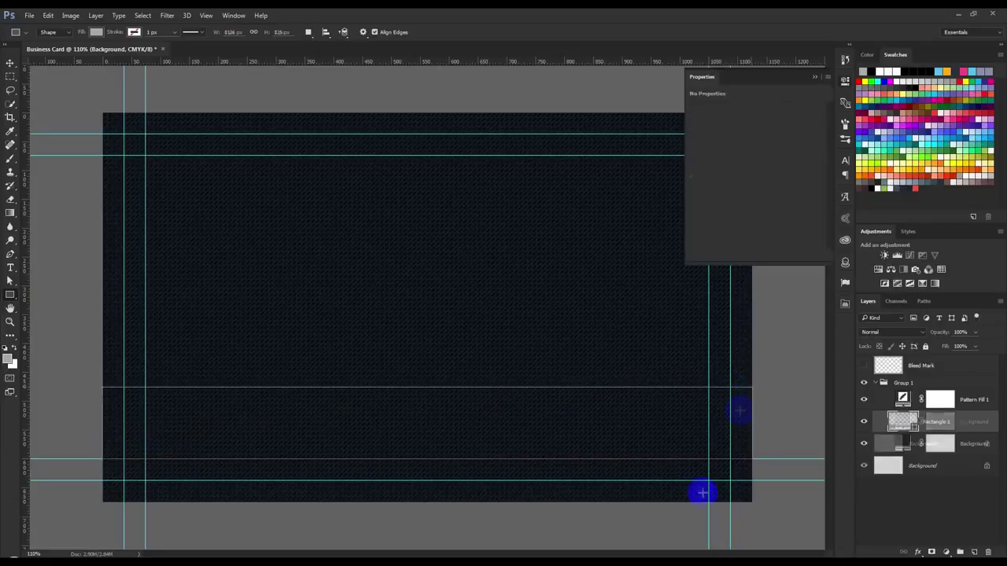
pyautogui.moveTo(921, 422); pyautogui.dragTo(940, 403)
pyautogui.click(968, 422)
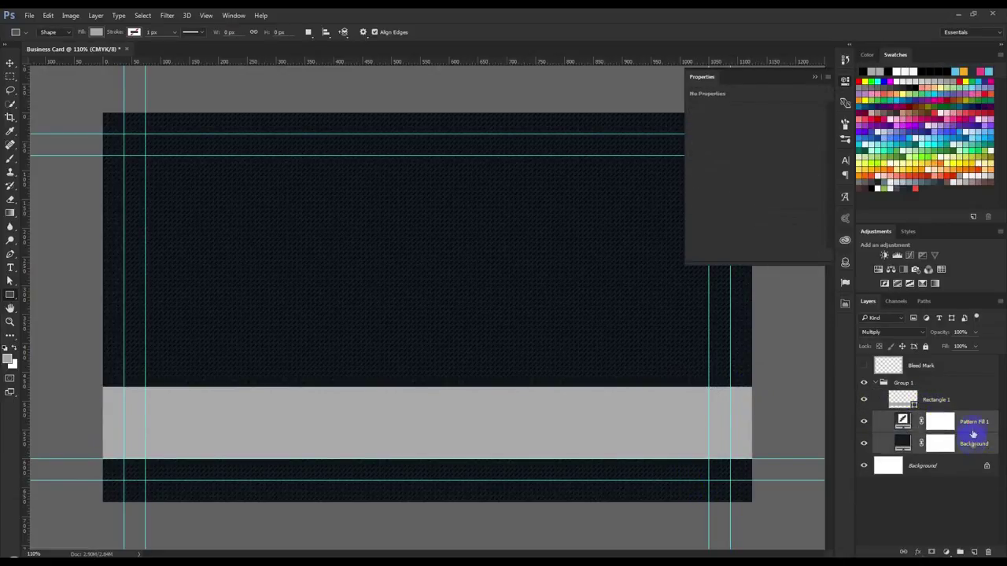
# - Rename Pattern Fill 1 to 'Pattern' and Group 1 to 'Front Side'
pyautogui.doubleClick(974, 422)
pyautogui.press('BackSpace')
pyautogui.press('Return')
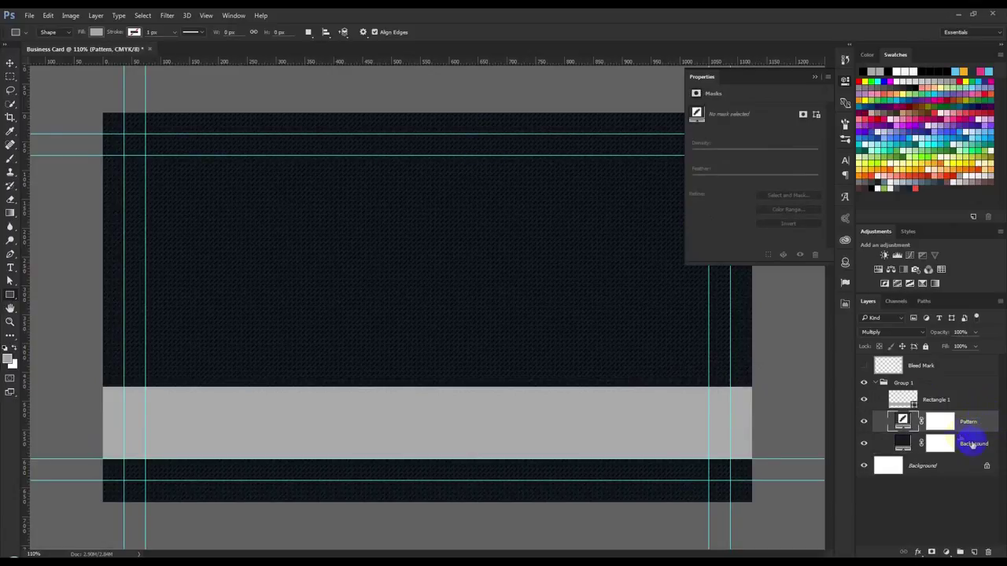
pyautogui.doubleClick(903, 383)
pyautogui.write('Front Side')
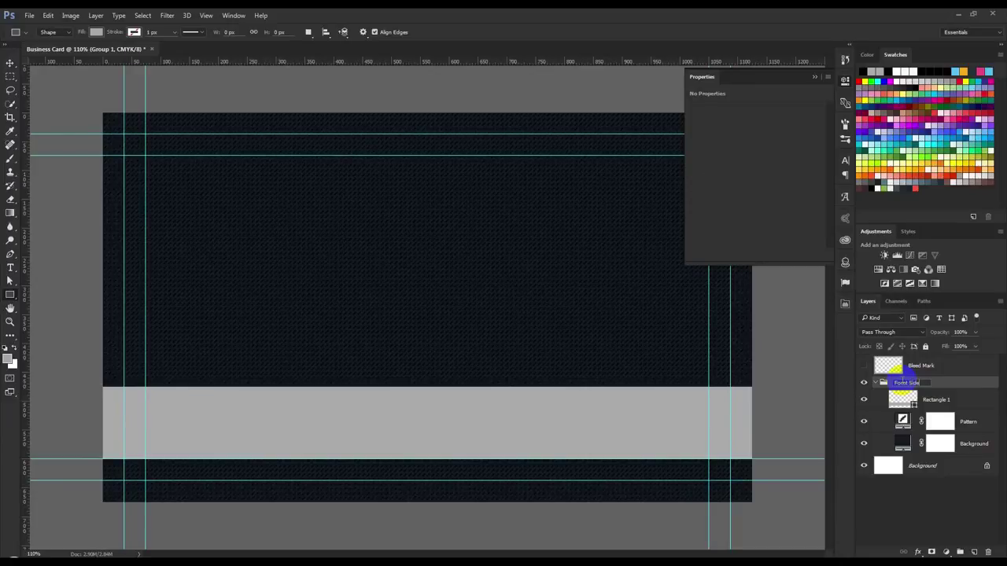
pyautogui.click(944, 387)
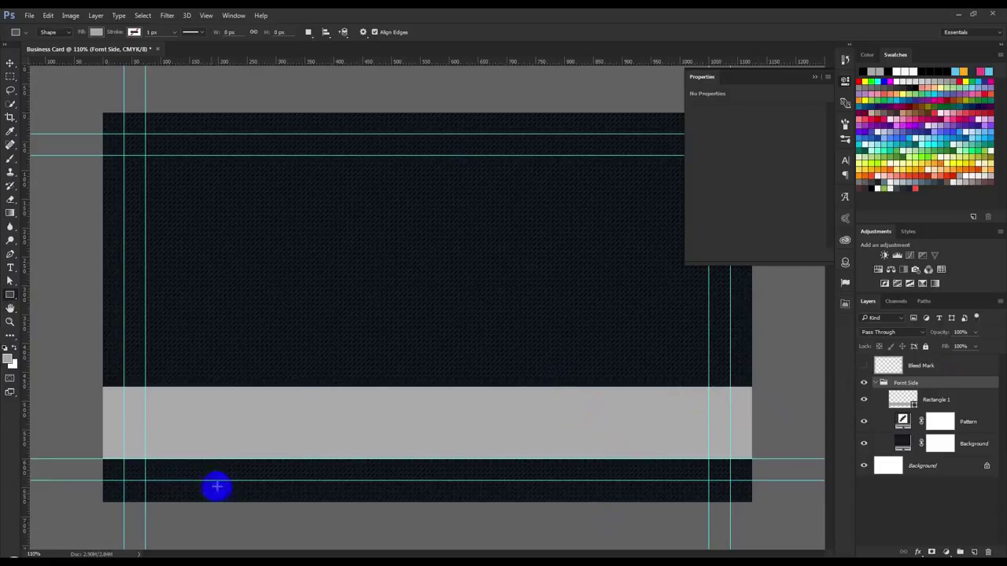
pyautogui.click(10, 63)
# - Nudge the grey band down and attempt a resize, then cancel it
pyautogui.moveTo(279, 416); pyautogui.dragTo(279, 439)
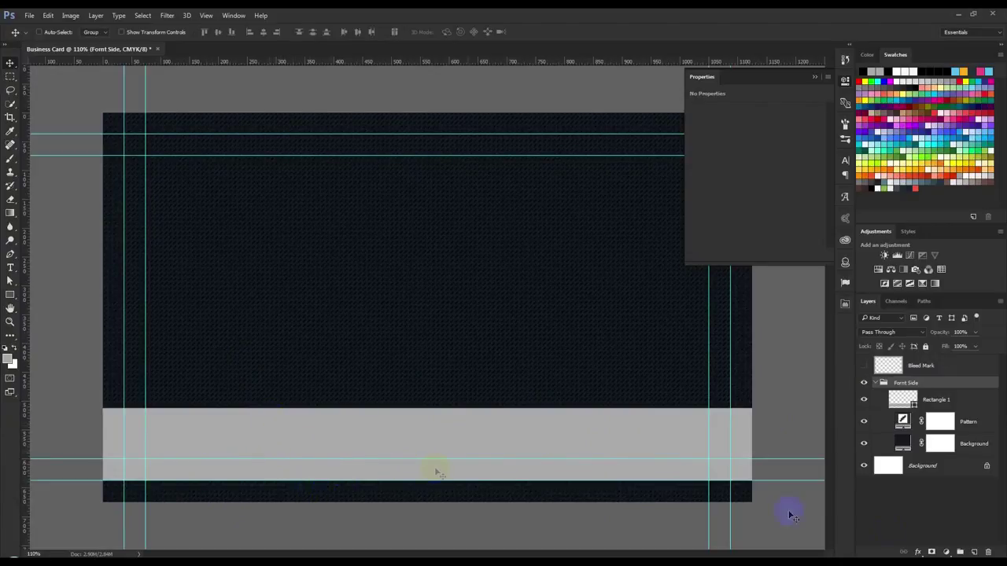
pyautogui.click(918, 403)
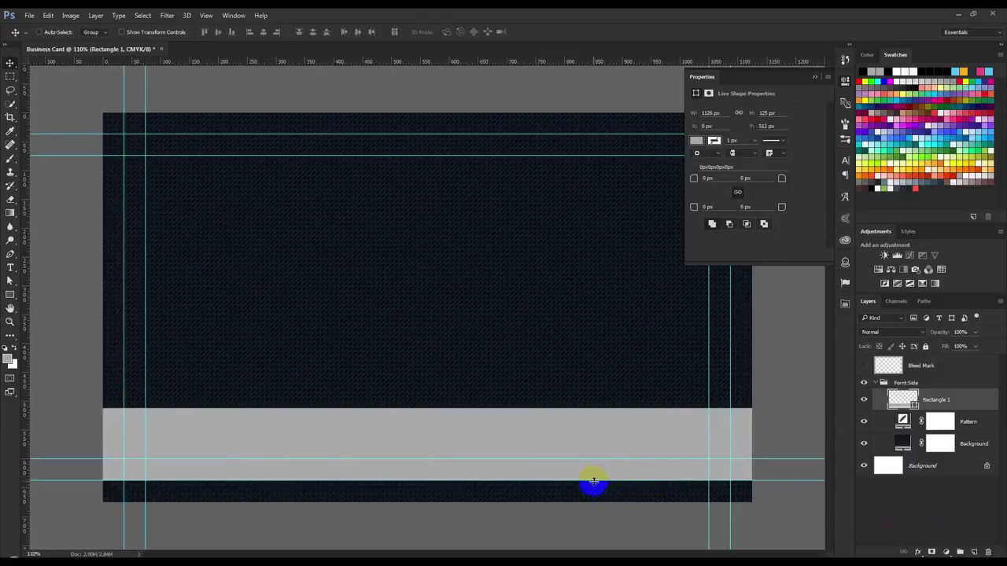
pyautogui.hotkey('ctrl', 't')
pyautogui.moveTo(584, 480); pyautogui.dragTo(581, 501)
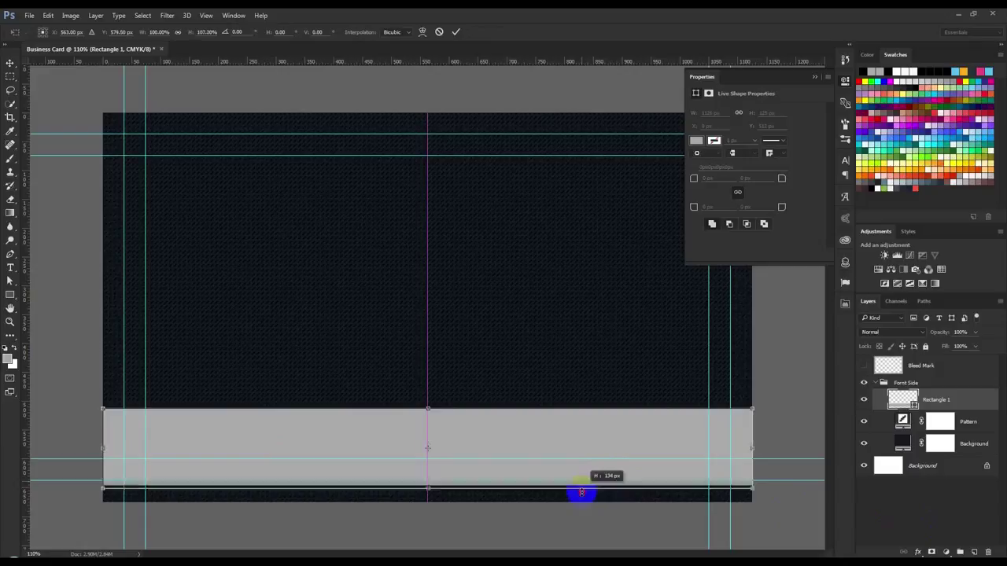
pyautogui.click(438, 32)
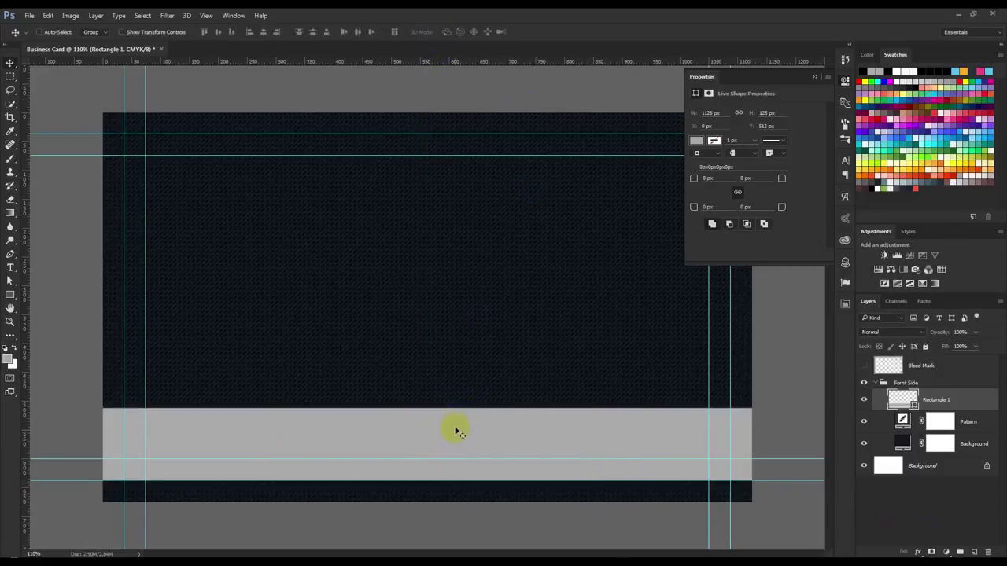
pyautogui.moveTo(457, 439); pyautogui.dragTo(456, 437)
# - Resize the band to 178 px tall so it reaches the card's bottom edge
pyautogui.hotkey('ctrl', 't')
pyautogui.moveTo(459, 406); pyautogui.dragTo(460, 395)
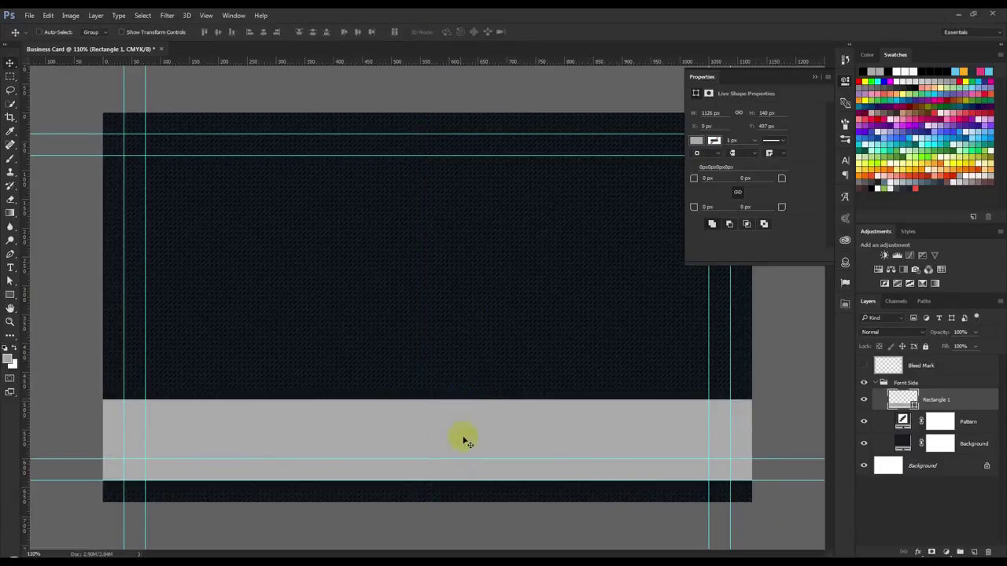
pyautogui.moveTo(455, 482); pyautogui.dragTo(457, 501)
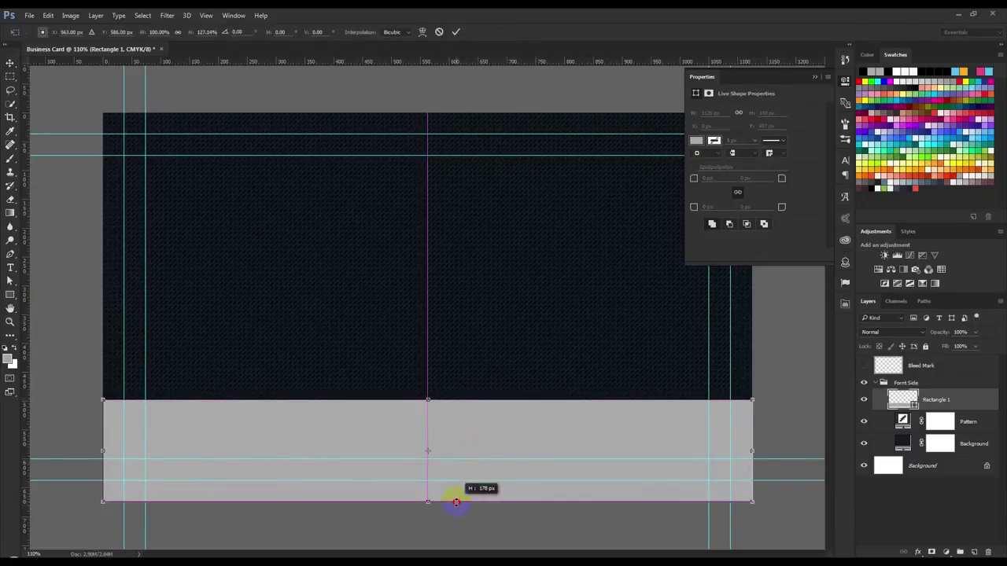
pyautogui.press('Return')
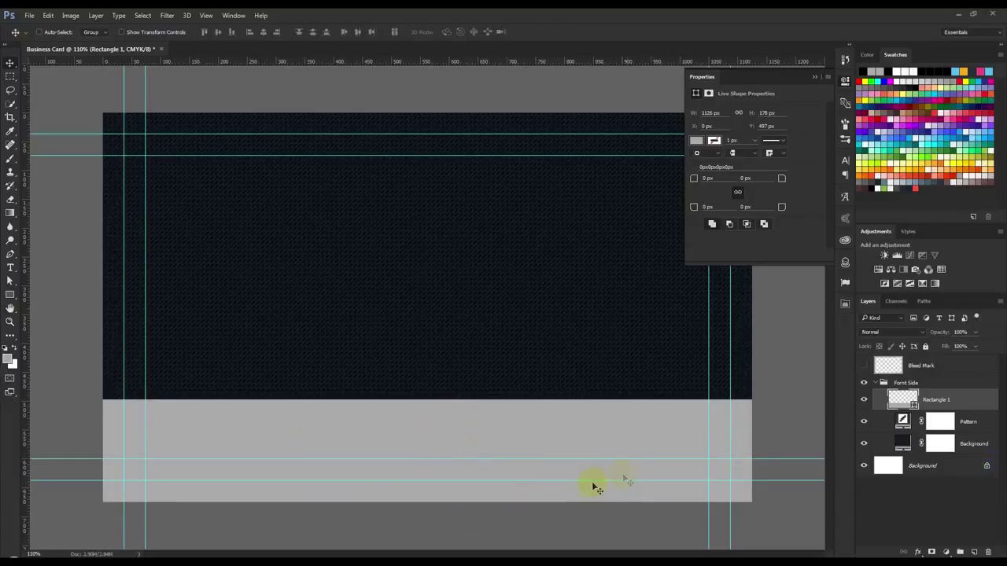
pyautogui.moveTo(573, 496); pyautogui.dragTo(545, 490)
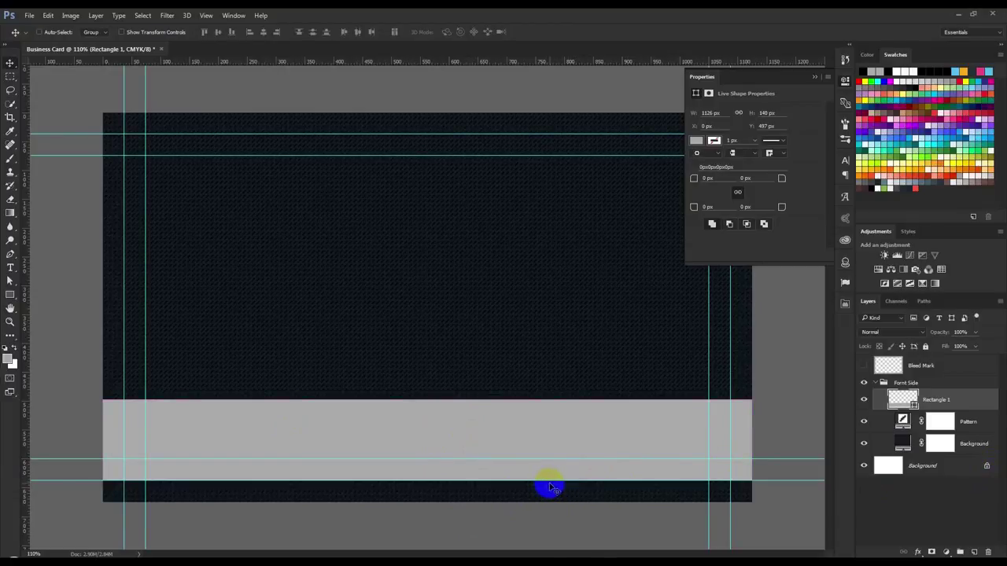
pyautogui.hotkey('ctrl', 't')
pyautogui.moveTo(518, 489); pyautogui.dragTo(518, 501)
pyautogui.press('Return')
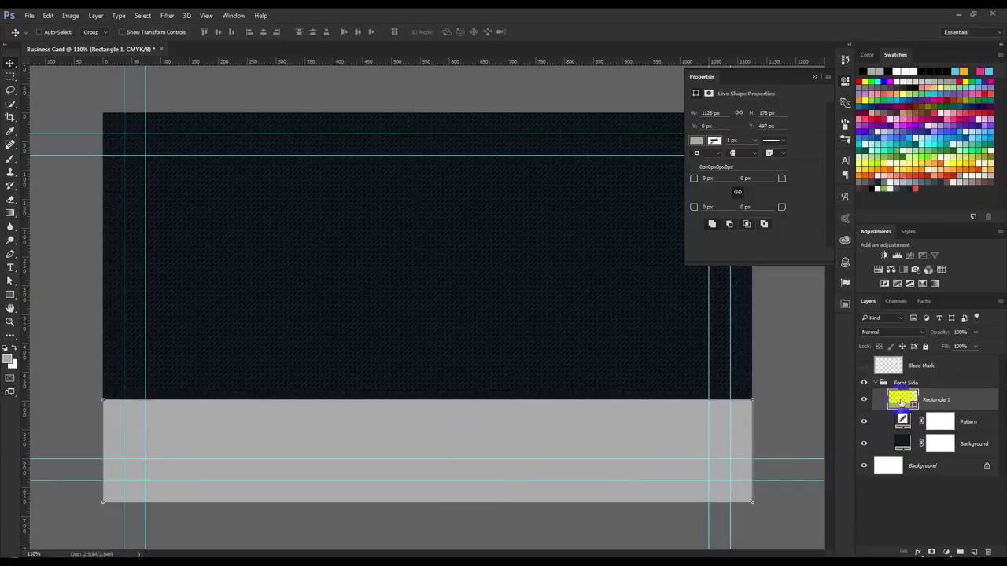
# - Recolour the grey band orange #ff9100
pyautogui.doubleClick(902, 400)
pyautogui.click(875, 171)
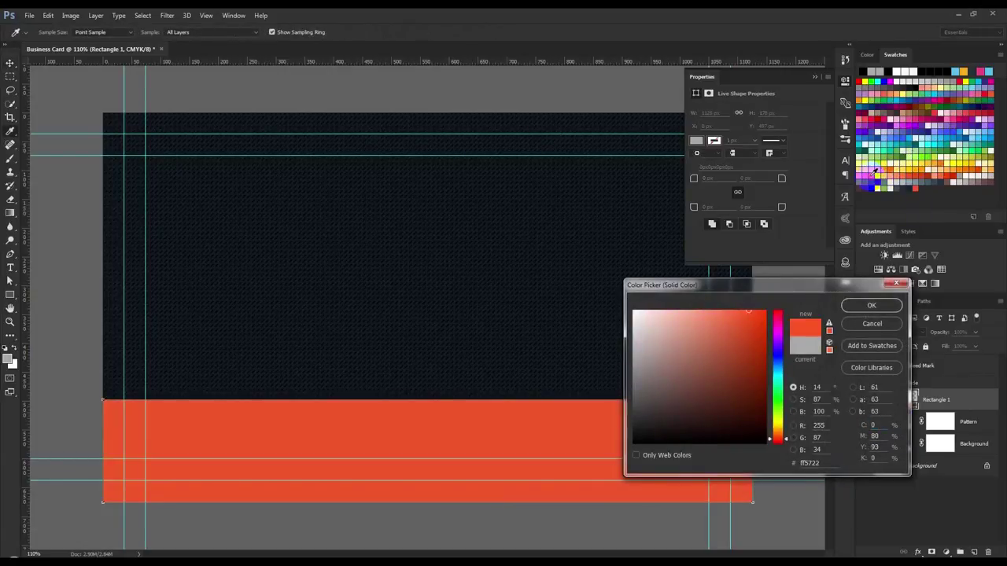
pyautogui.click(867, 173)
pyautogui.click(862, 172)
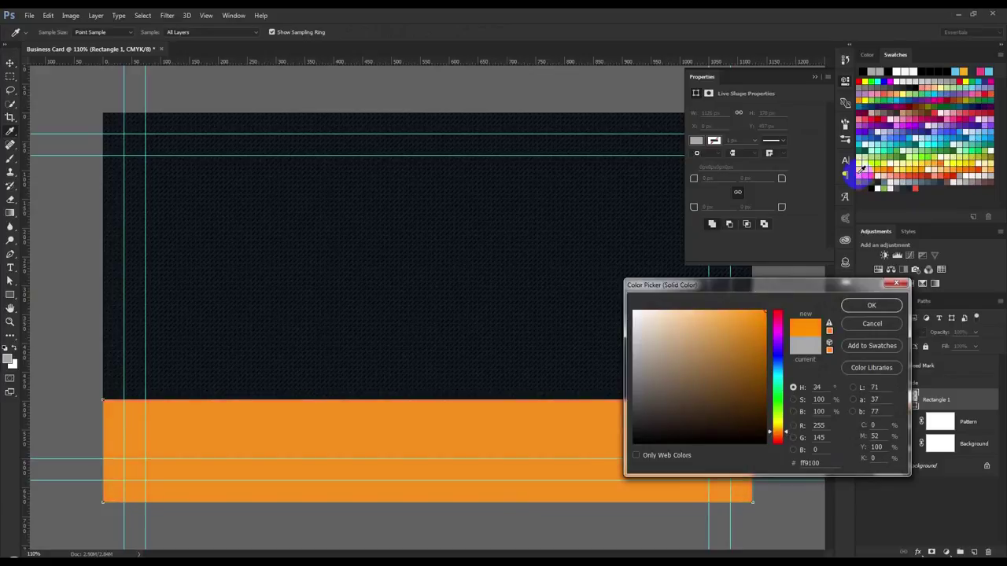
pyautogui.click(868, 306)
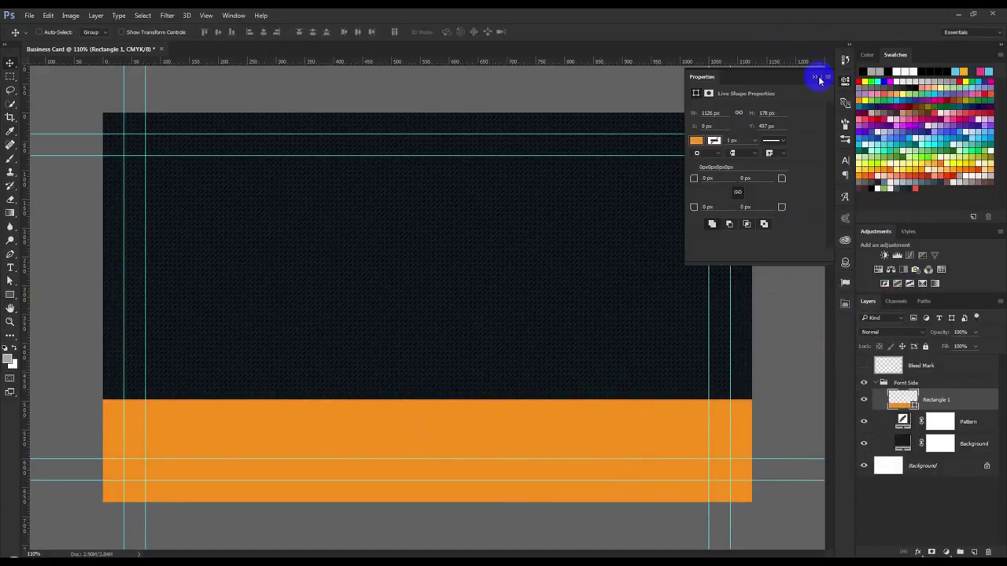
pyautogui.click(815, 77)
# - Rename the band layer 'Color Shape 1' and duplicate it
pyautogui.doubleClick(937, 400)
pyautogui.write('Color Shape')
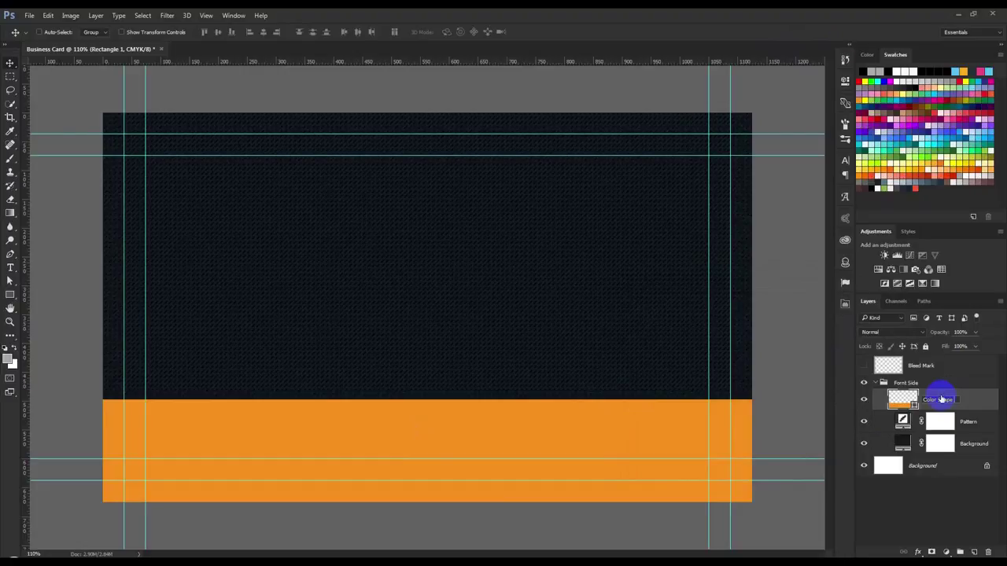
pyautogui.click(964, 401)
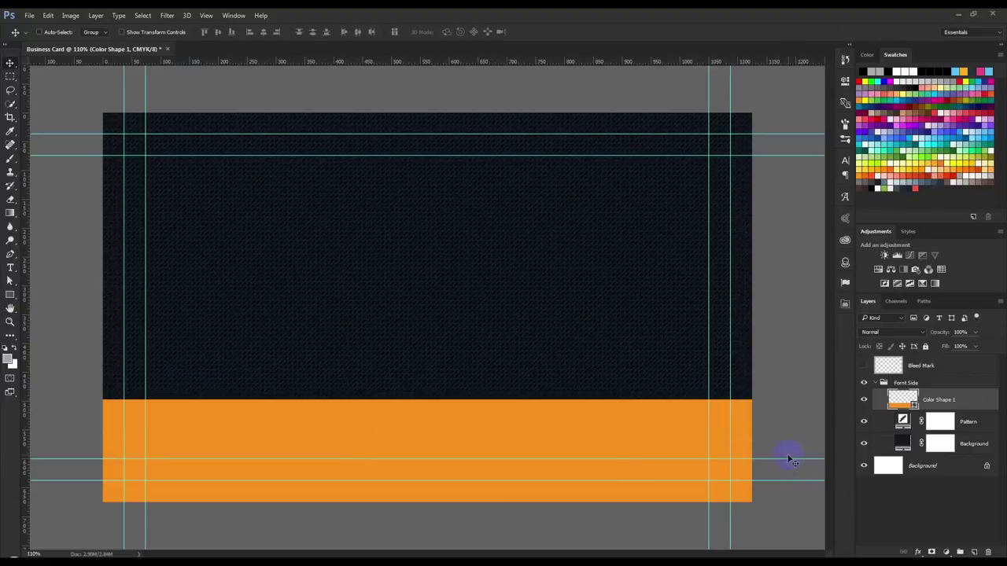
pyautogui.hotkey('ctrl', 'j')
pyautogui.doubleClick(946, 401)
# - Rename the duplicated layer 'Color Shape 2'
pyautogui.click(954, 399)
pyautogui.write('2')
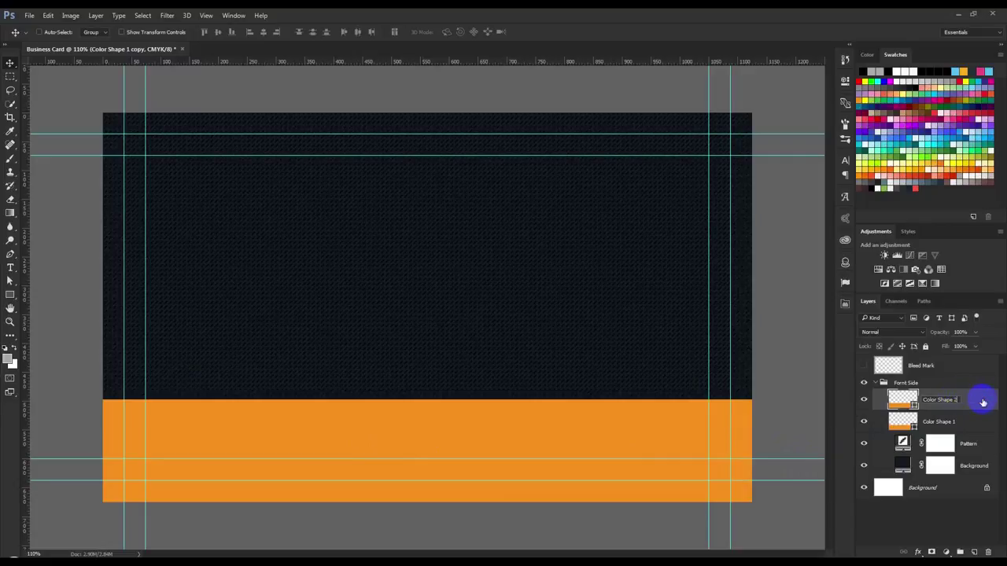
pyautogui.press('Return')
# - Narrow Color Shape 2 to a centred block about 439 px wide
pyautogui.hotkey('ctrl', 't')
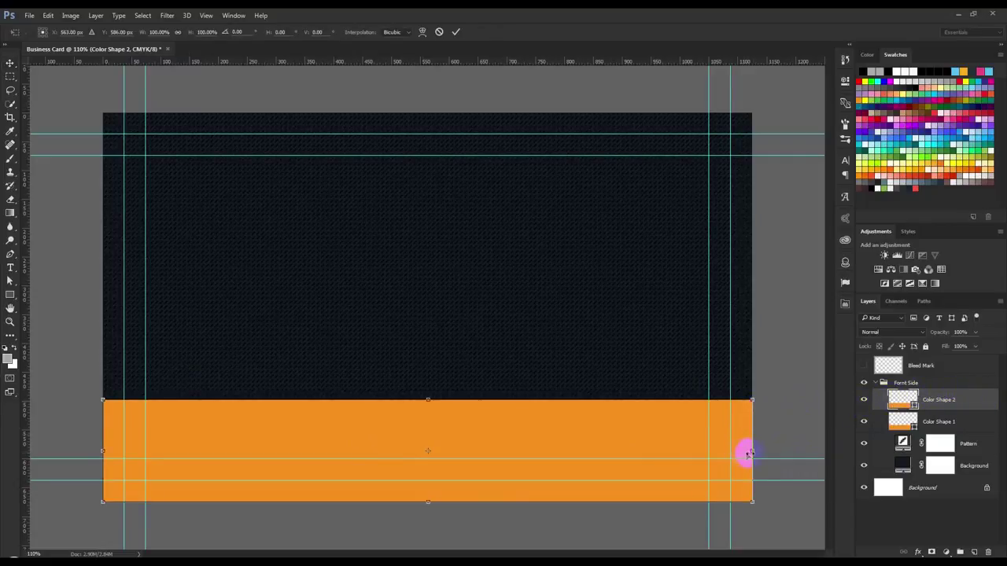
pyautogui.moveTo(752, 450)
pyautogui.mouseDown()
pyautogui.moveTo(524, 448)
pyautogui.moveTo(601, 434)
pyautogui.moveTo(546, 433)
pyautogui.moveTo(582, 430)
pyautogui.moveTo(555, 438)
pyautogui.mouseUp()
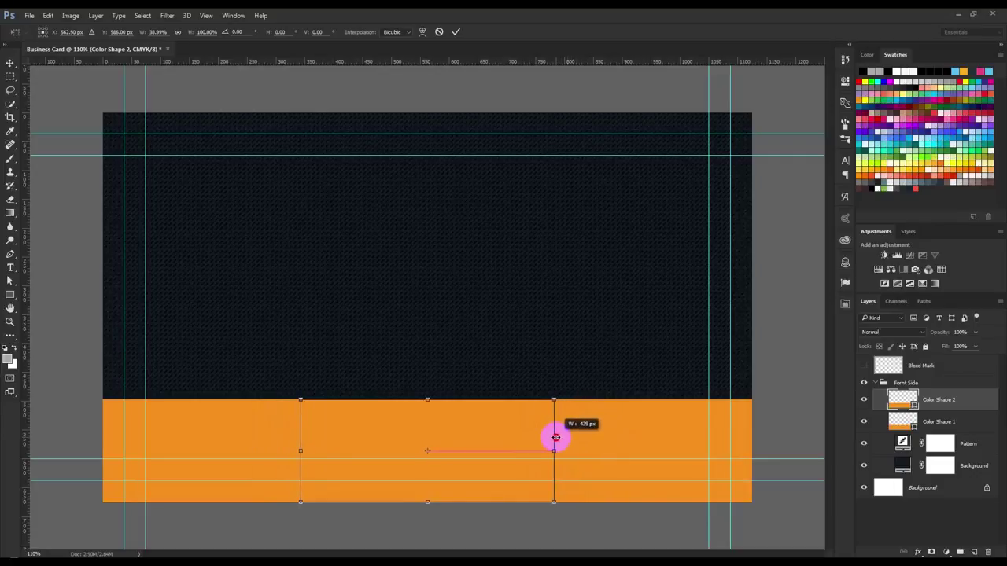
pyautogui.moveTo(556, 438); pyautogui.dragTo(556, 434)
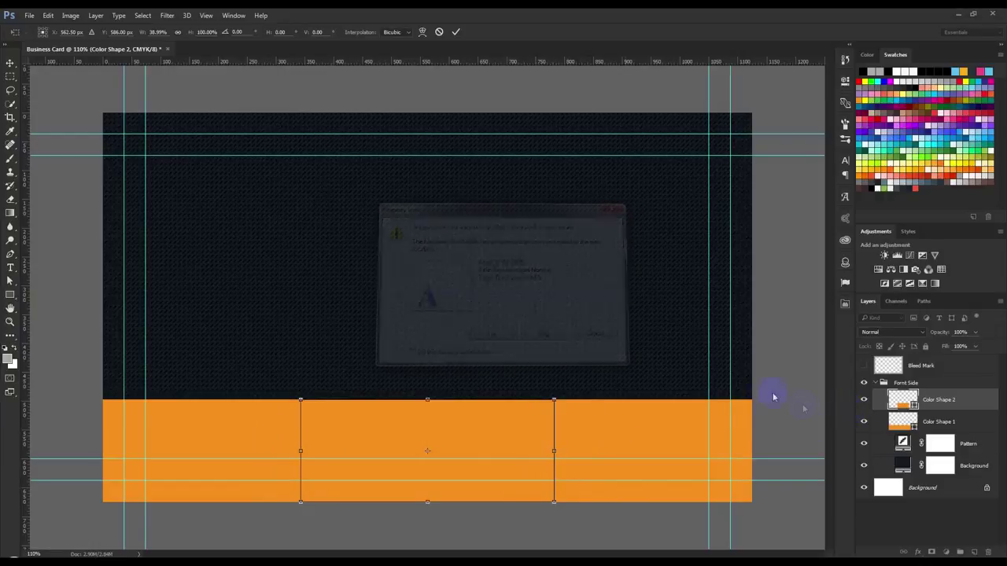
pyautogui.press('Return')
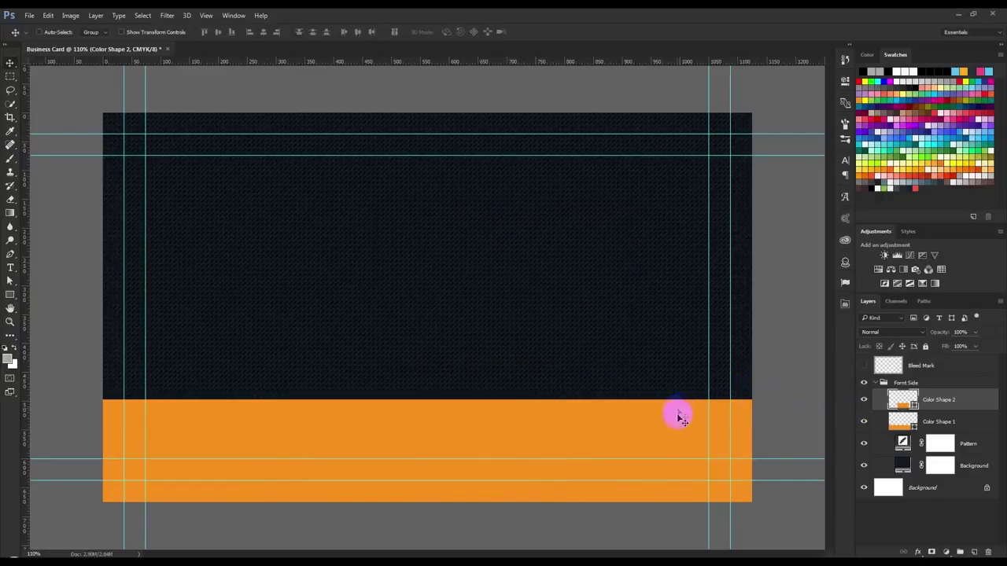
# - Recolour the middle block Color Shape 2 to red-orange ff6b22
pyautogui.doubleClick(905, 400)
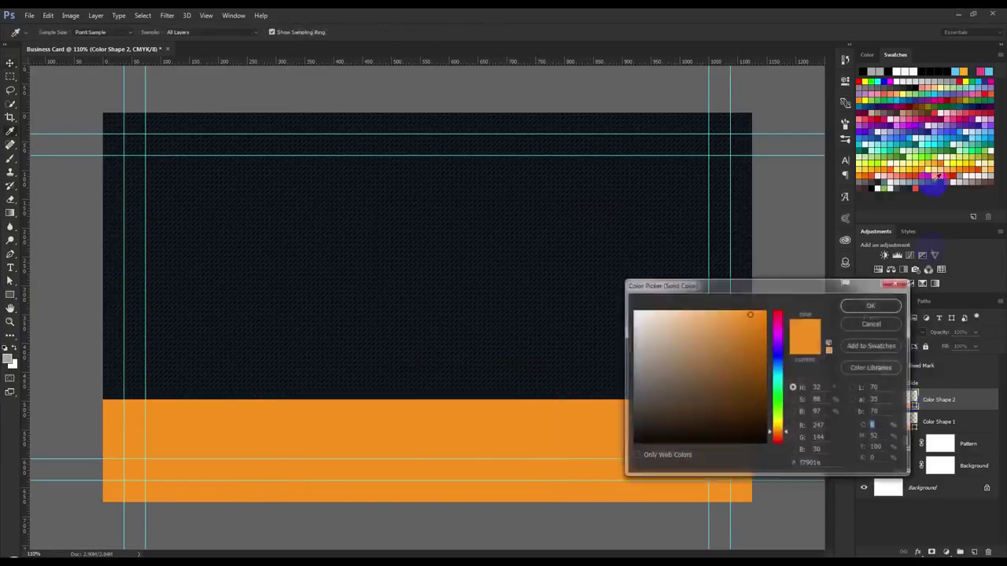
pyautogui.click(915, 187)
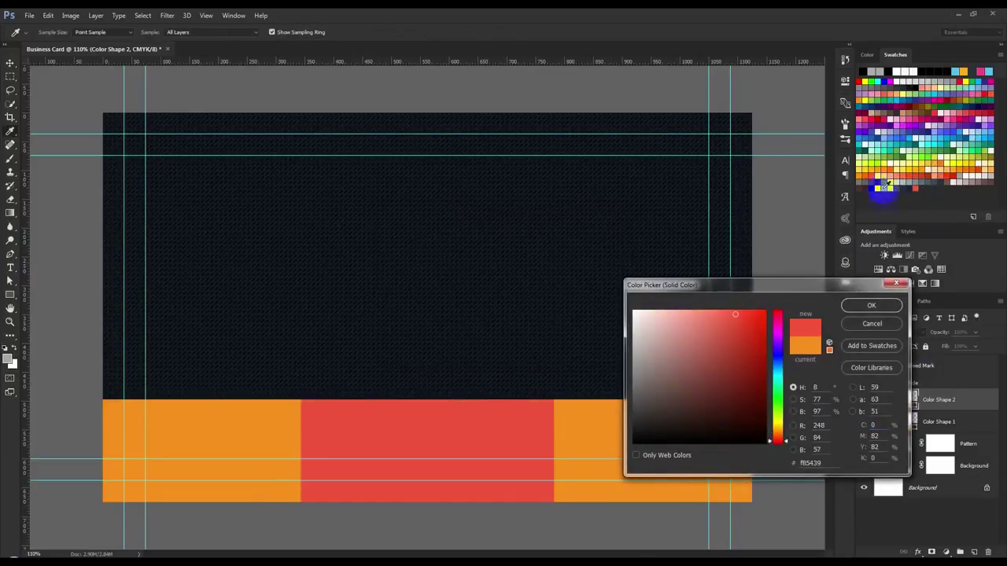
pyautogui.click(875, 172)
pyautogui.click(933, 172)
pyautogui.click(919, 170)
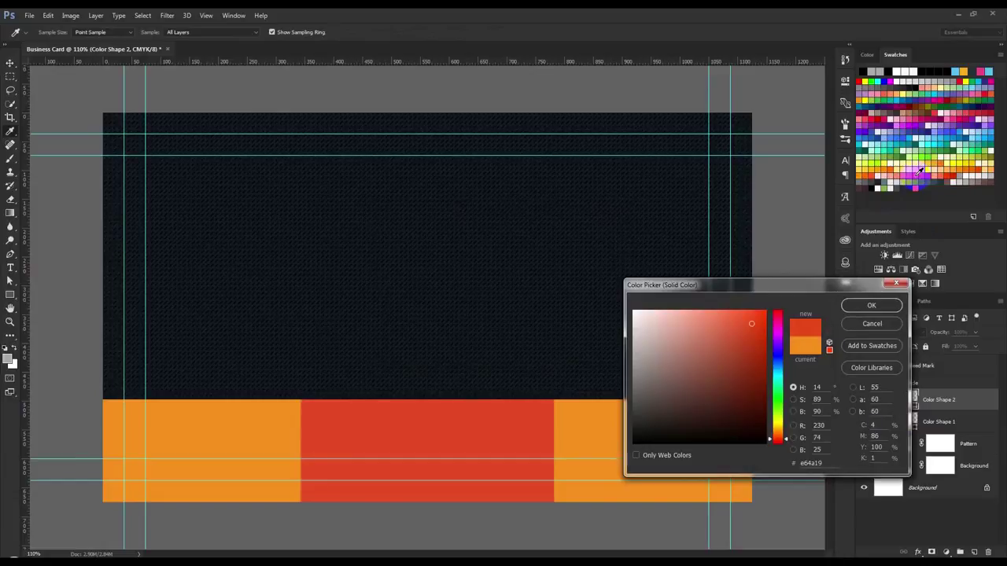
pyautogui.click(868, 169)
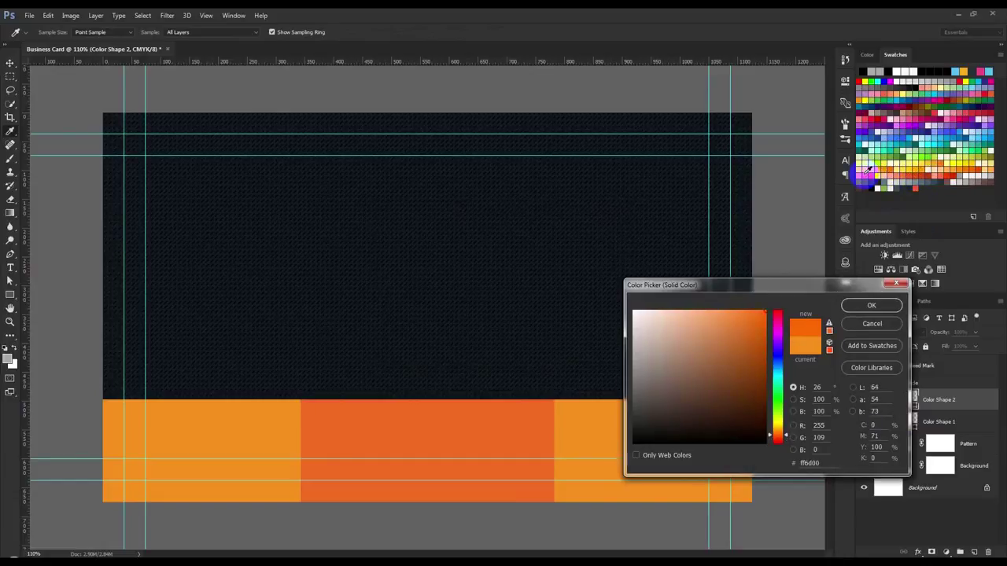
pyautogui.click(872, 171)
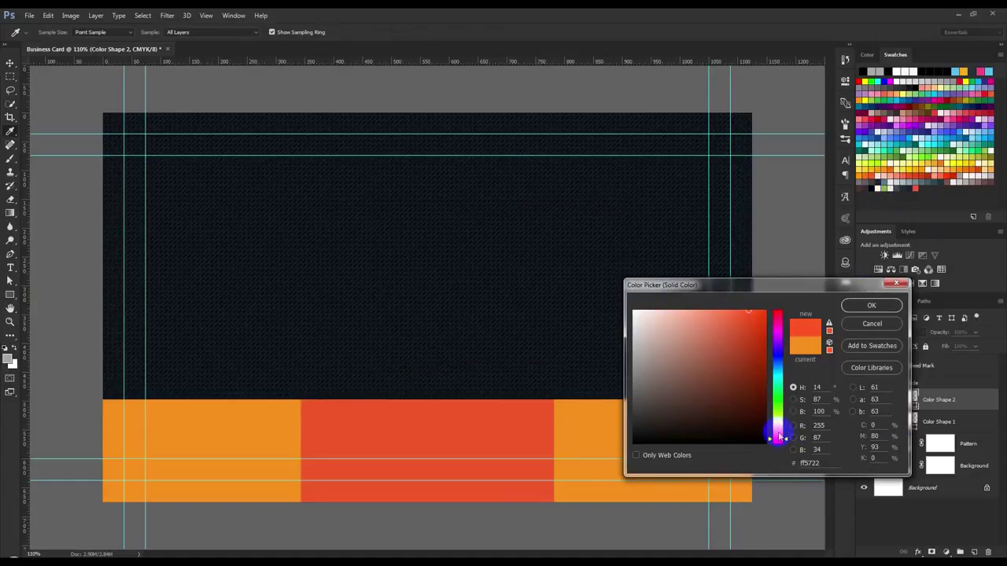
pyautogui.click(779, 437)
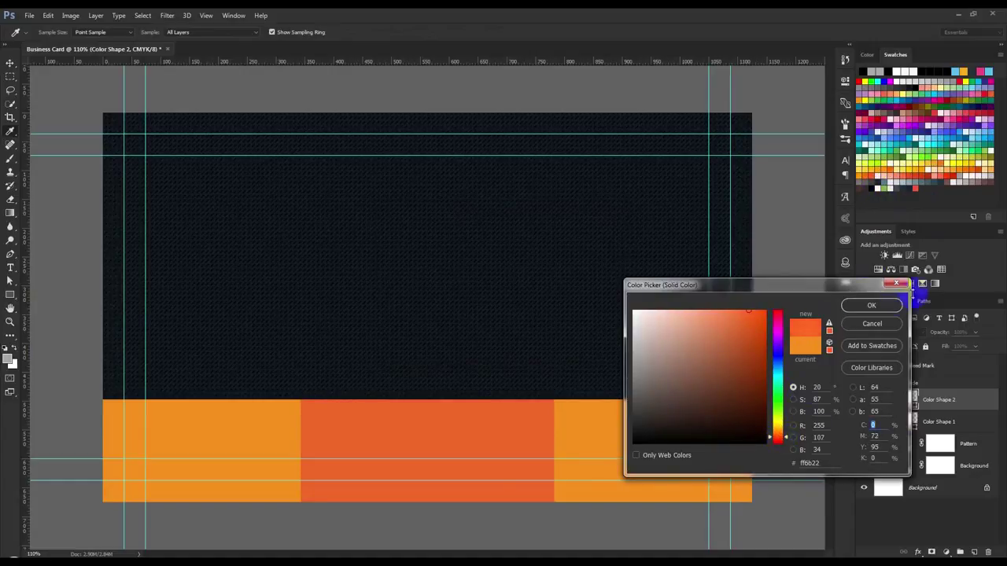
pyautogui.click(871, 305)
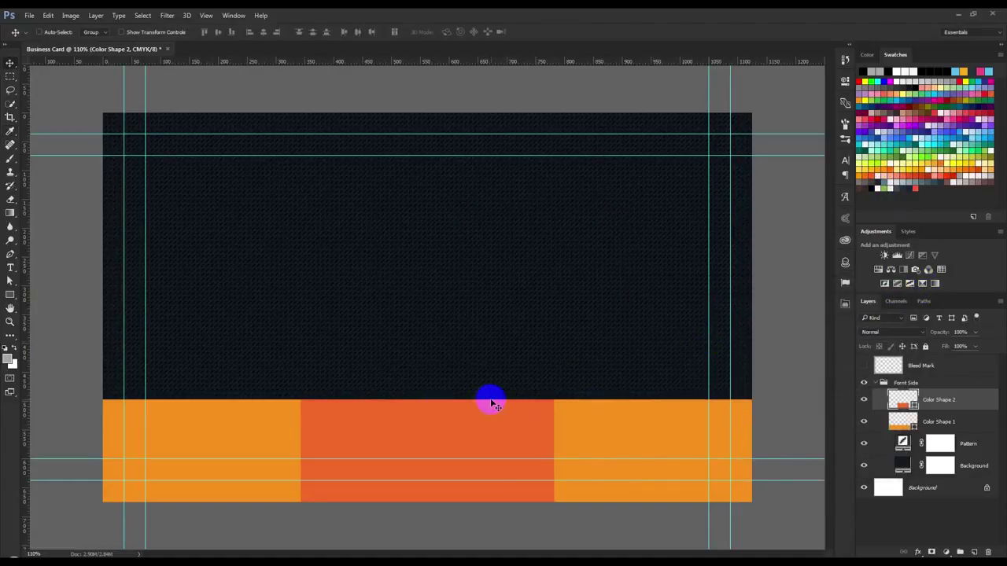
# - Widen the middle block slightly on both sides
pyautogui.hotkey('ctrl', 't')
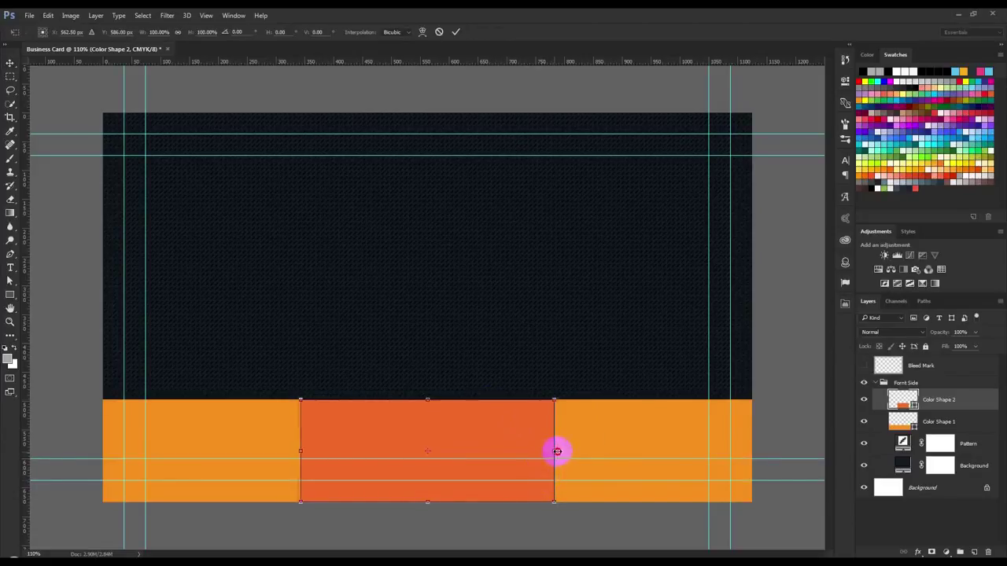
pyautogui.moveTo(554, 459); pyautogui.dragTo(559, 452)
pyautogui.click(454, 33)
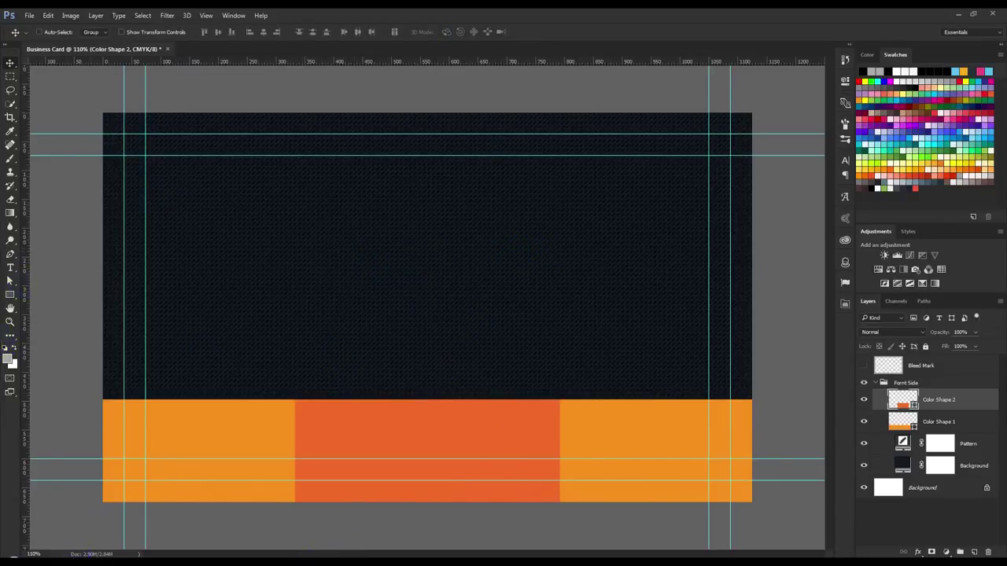
pyautogui.click(15, 554)
# - Drag the icon image from MEDIA (D:) > hasshasib.com onto the business card
pyautogui.click(168, 373)
pyautogui.doubleClick(285, 82)
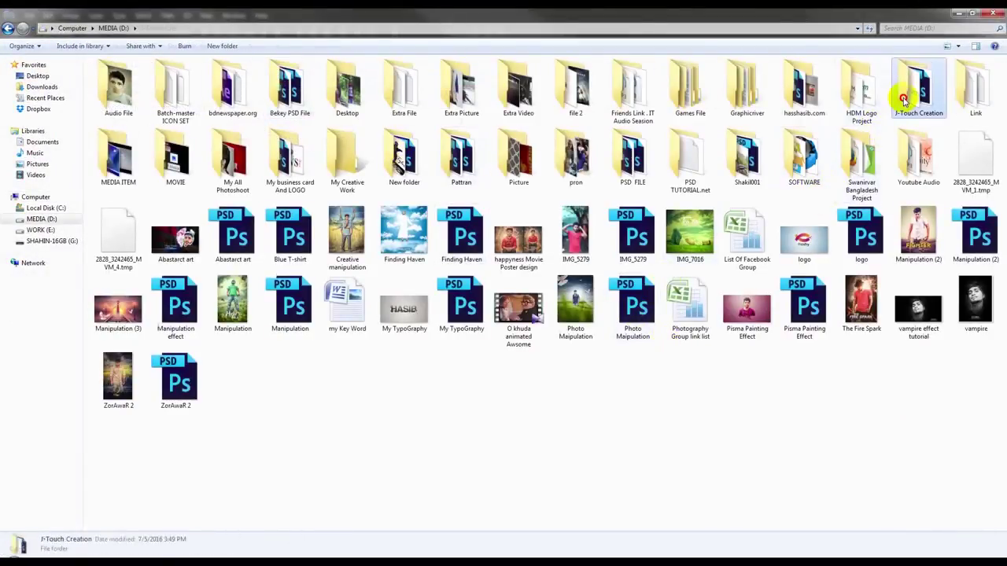
pyautogui.doubleClick(901, 94)
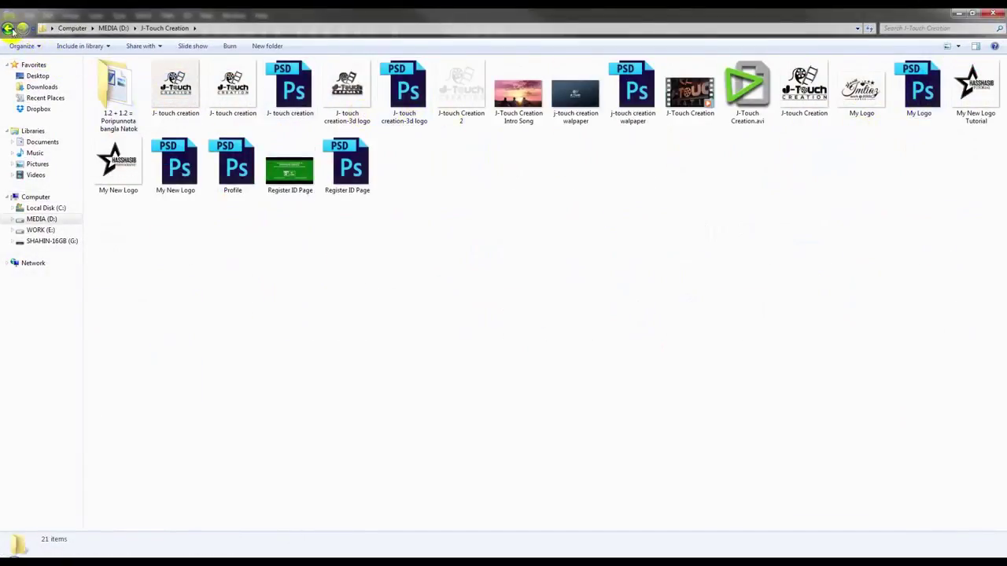
pyautogui.click(8, 29)
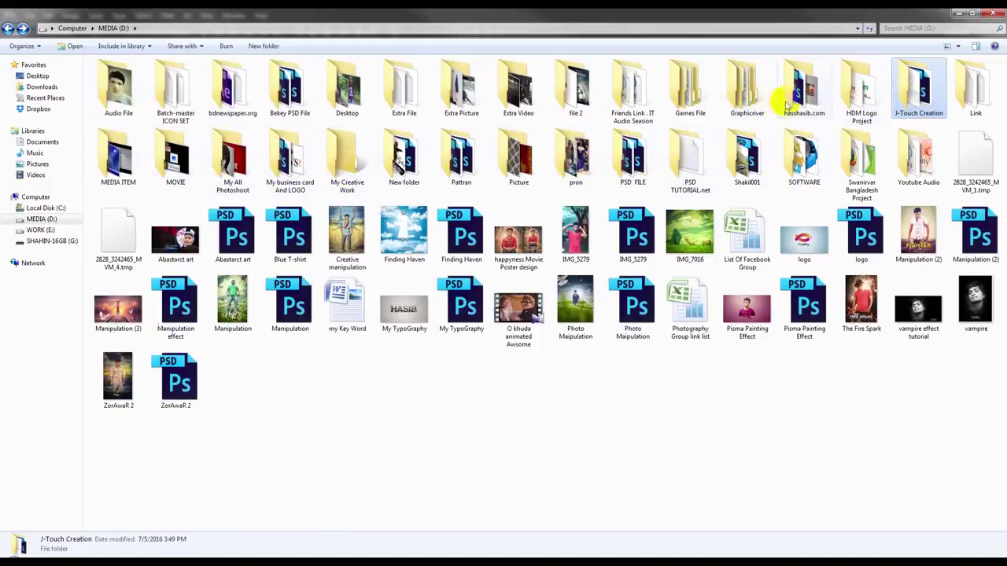
pyautogui.doubleClick(822, 100)
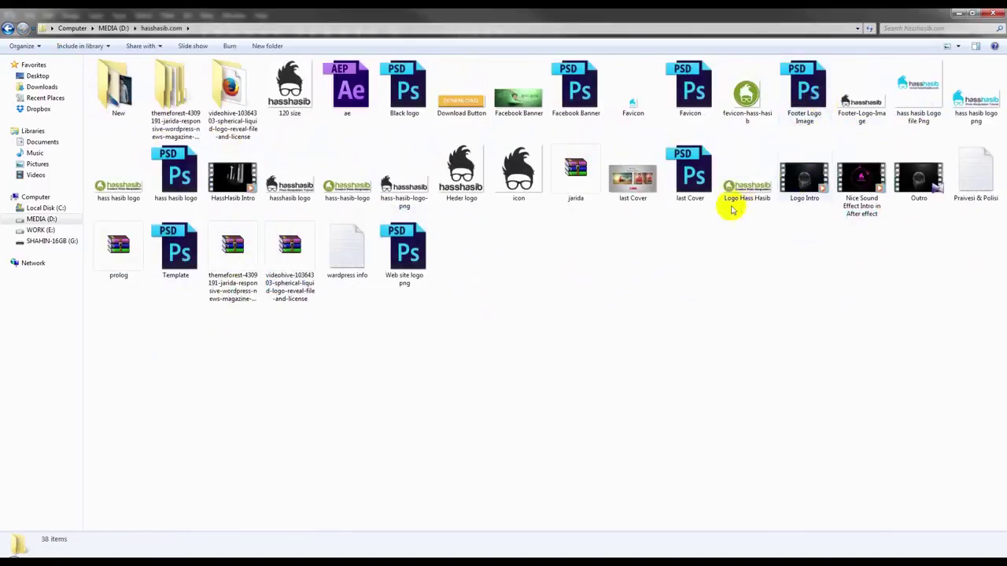
pyautogui.moveTo(519, 181); pyautogui.dragTo(240, 549)
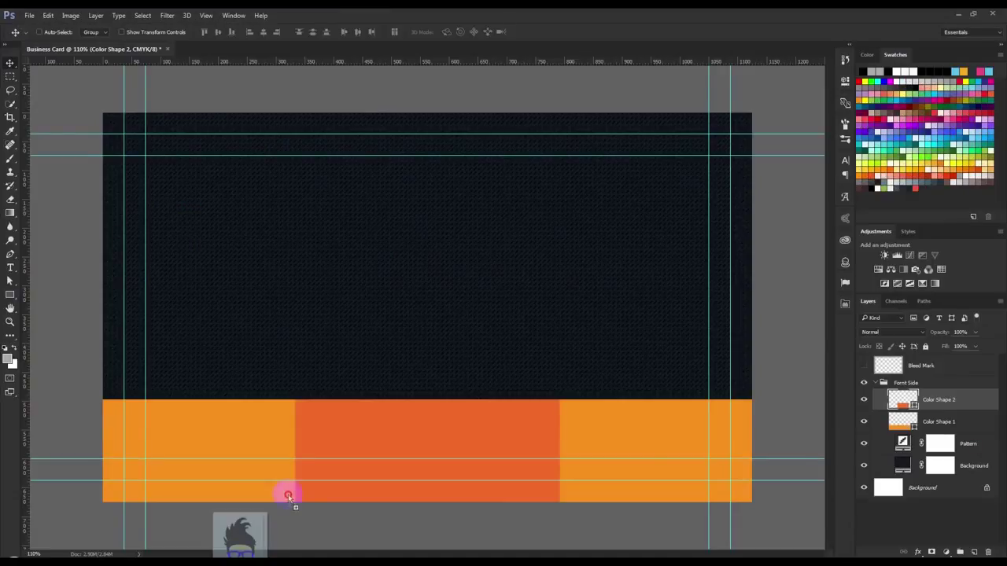
pyautogui.moveTo(240, 549); pyautogui.dragTo(416, 288)
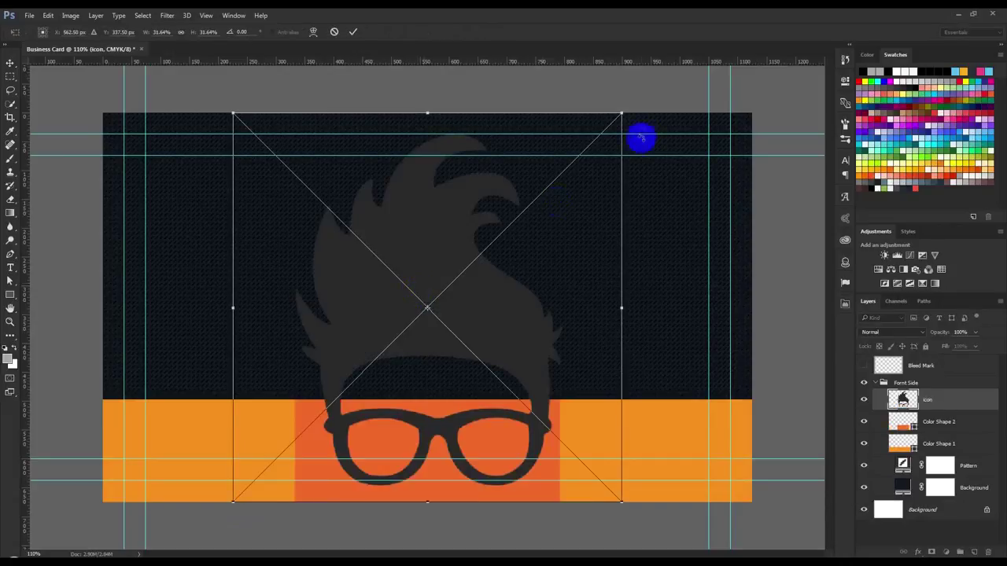
# - Scale the placed icon to about 5.8% and move it to the upper-left
pyautogui.moveTo(623, 116)
pyautogui.mouseDown()
pyautogui.moveTo(448, 291)
pyautogui.moveTo(344, 259)
pyautogui.mouseUp()
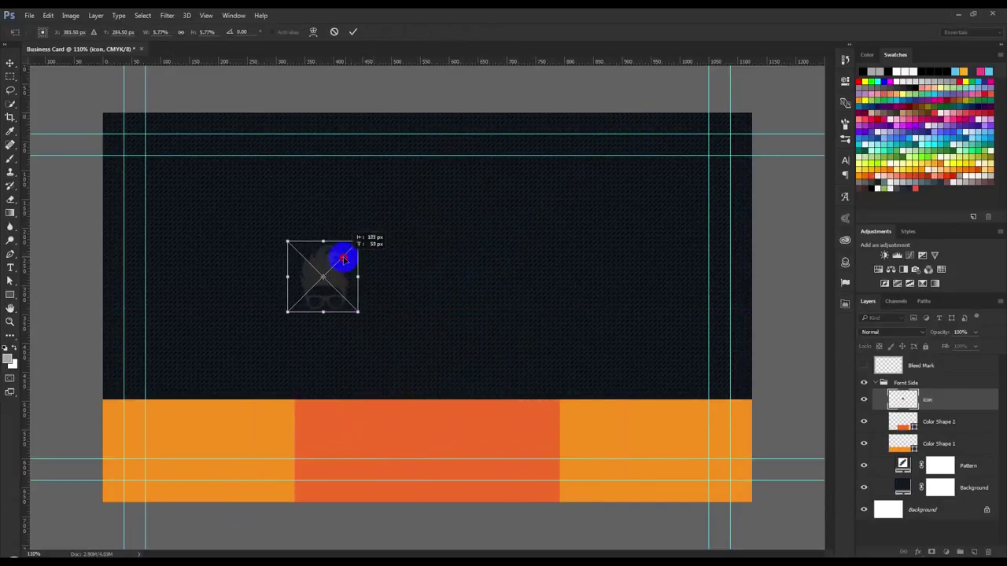
pyautogui.click(358, 32)
pyautogui.moveTo(351, 268); pyautogui.dragTo(354, 265)
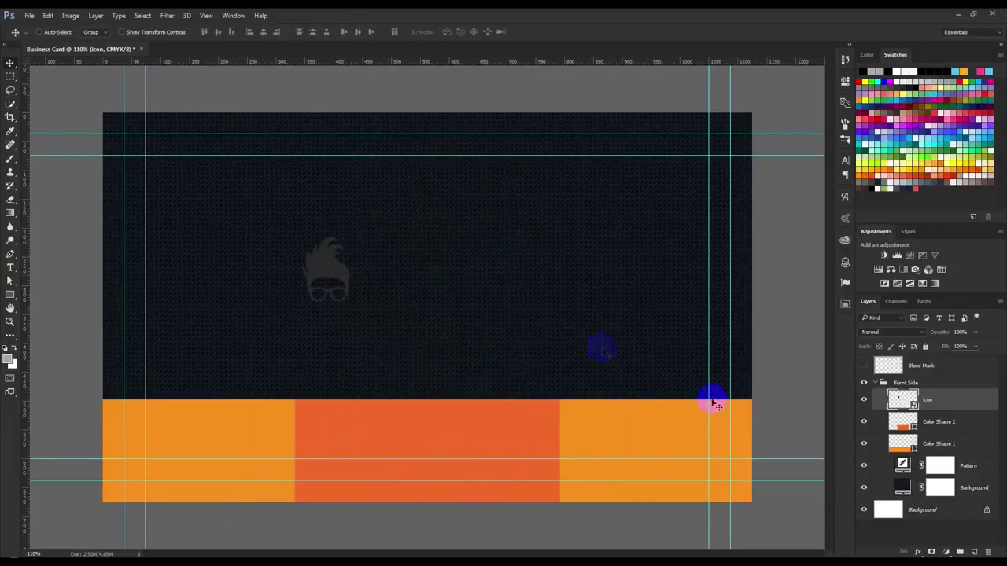
# - Give the icon an orange Color Overlay (f7911e) sampled from the band
pyautogui.doubleClick(974, 399)
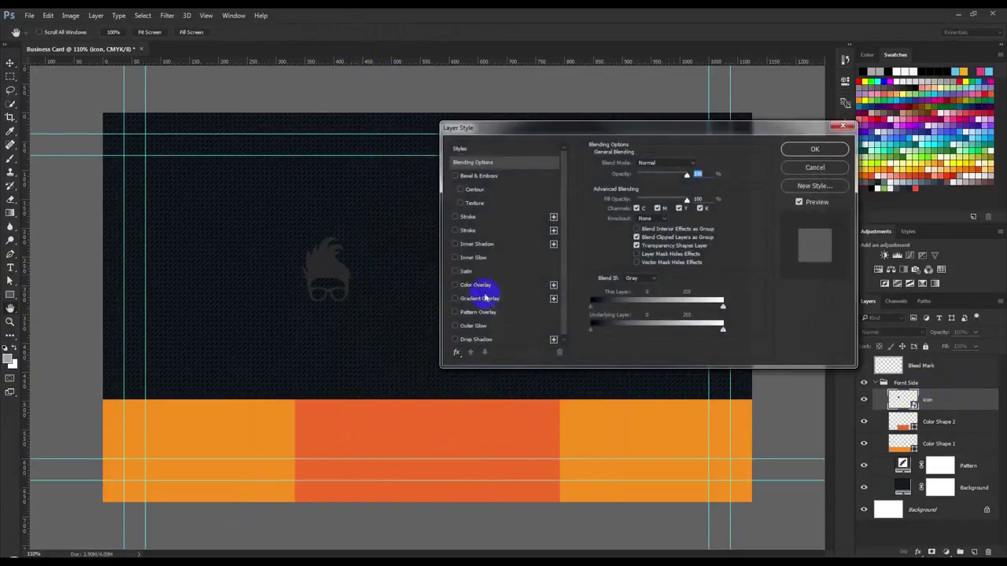
pyautogui.click(477, 285)
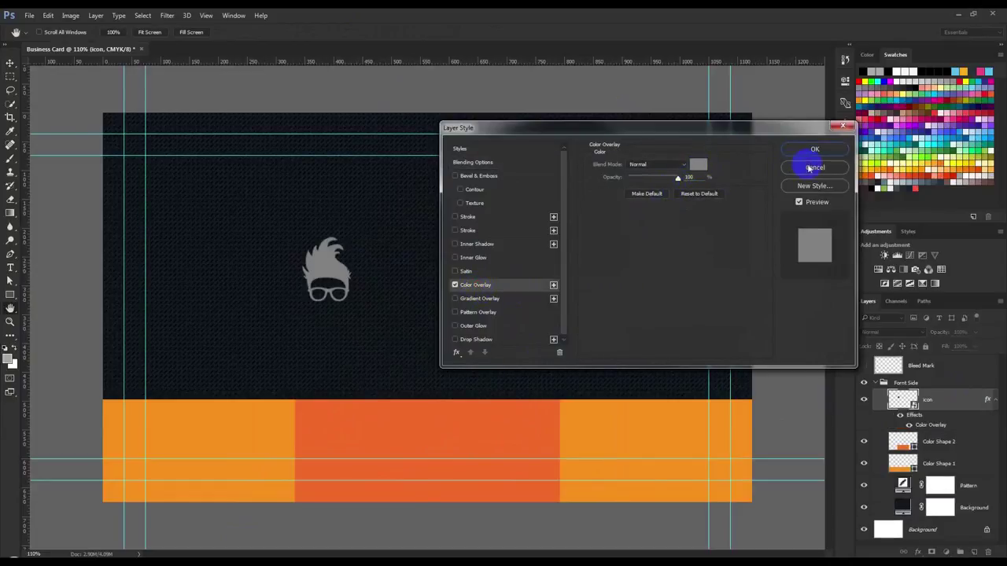
pyautogui.click(814, 168)
pyautogui.doubleClick(944, 400)
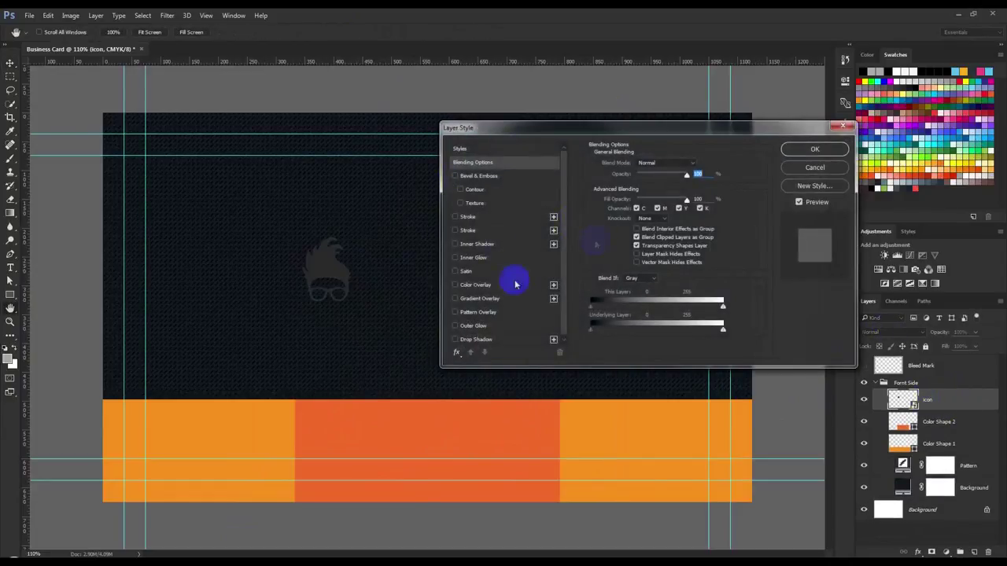
pyautogui.click(455, 285)
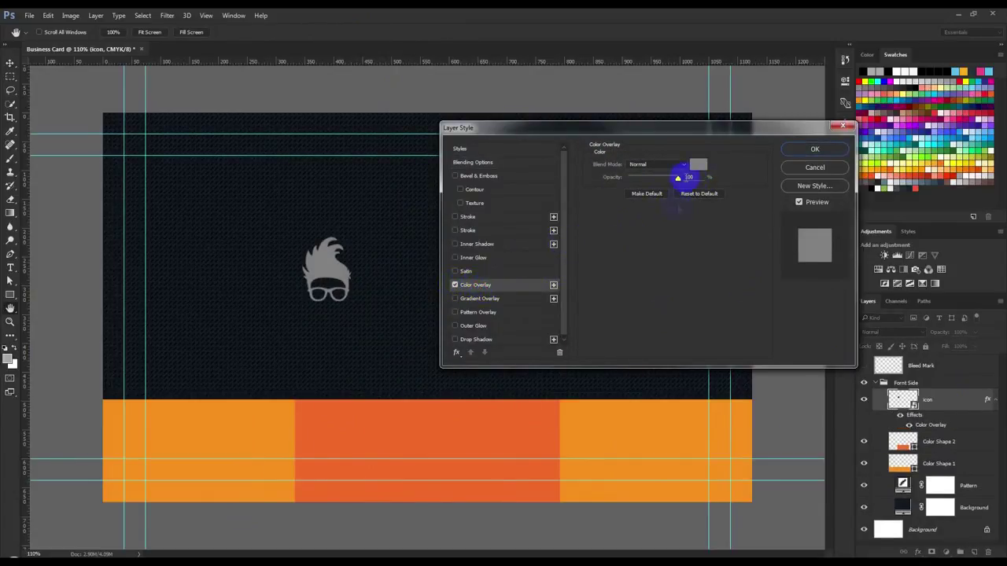
pyautogui.click(696, 162)
pyautogui.click(264, 446)
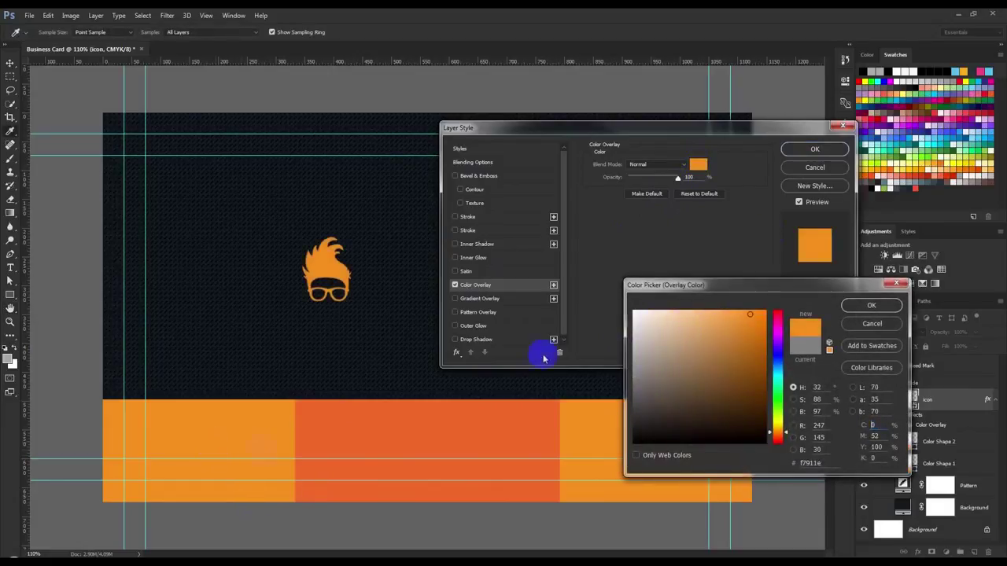
pyautogui.click(871, 306)
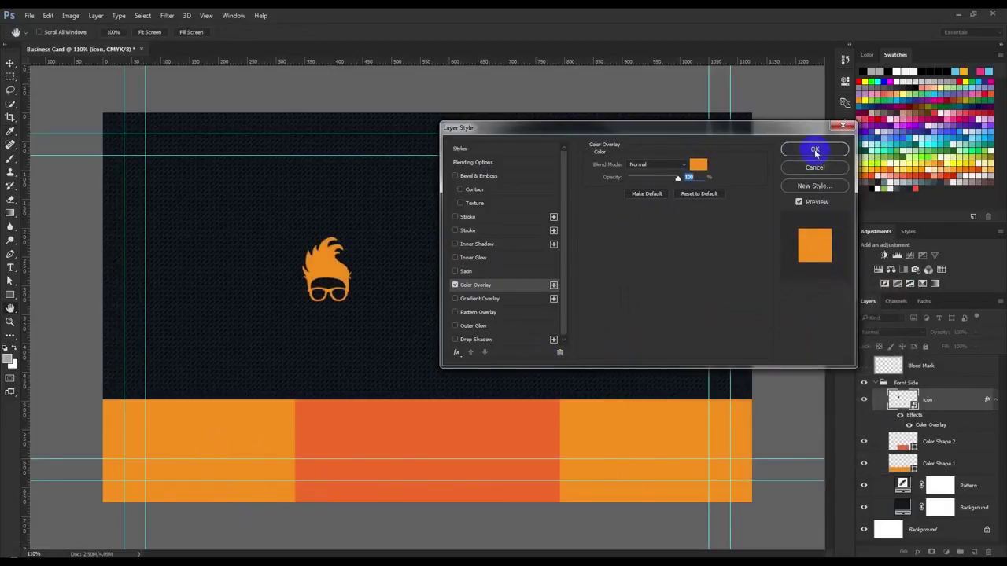
pyautogui.click(814, 150)
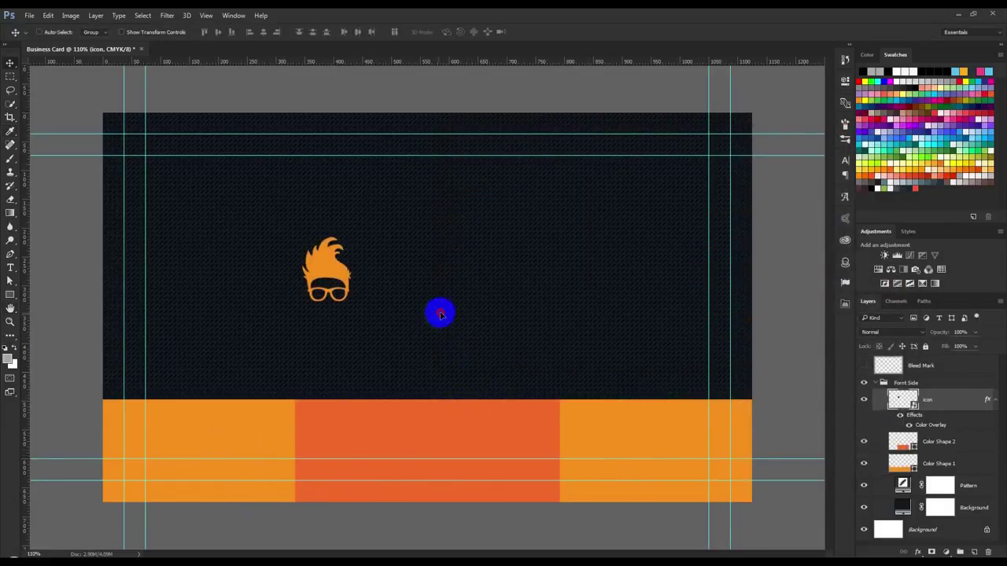
# - Nudge the orange icon slightly left and marquee the navy area above the orange band
pyautogui.moveTo(440, 314); pyautogui.dragTo(435, 310)
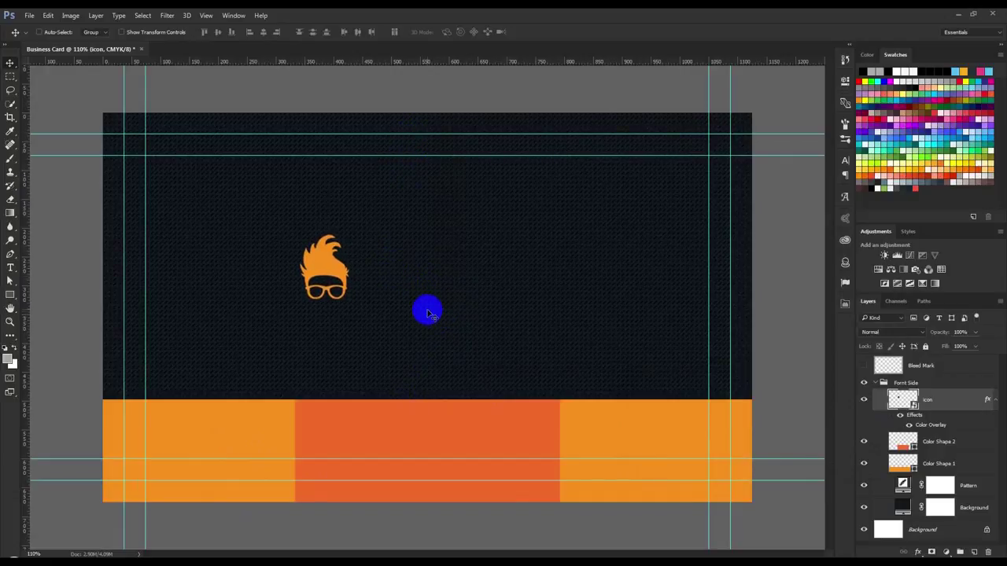
pyautogui.click(11, 77)
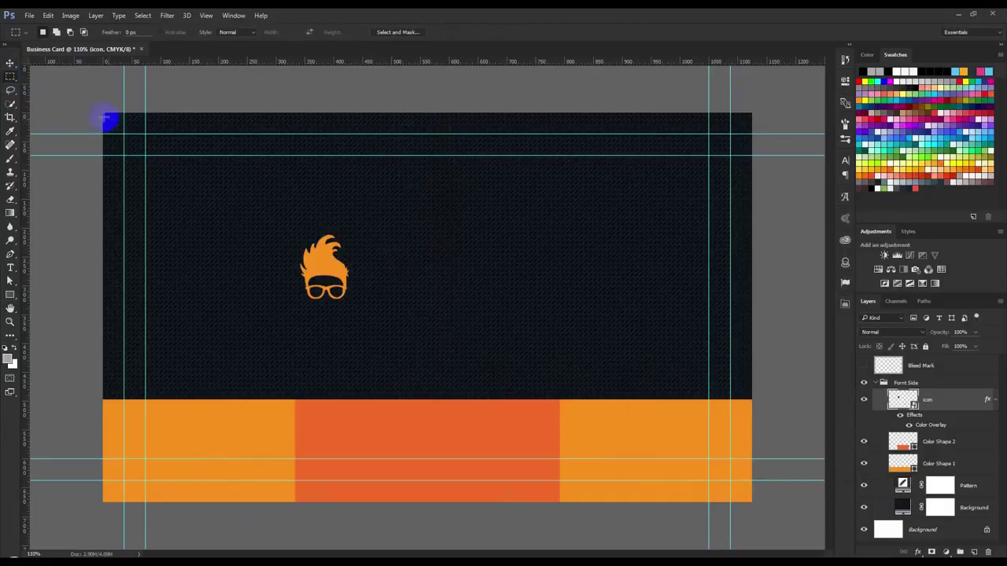
pyautogui.moveTo(109, 120); pyautogui.dragTo(728, 390)
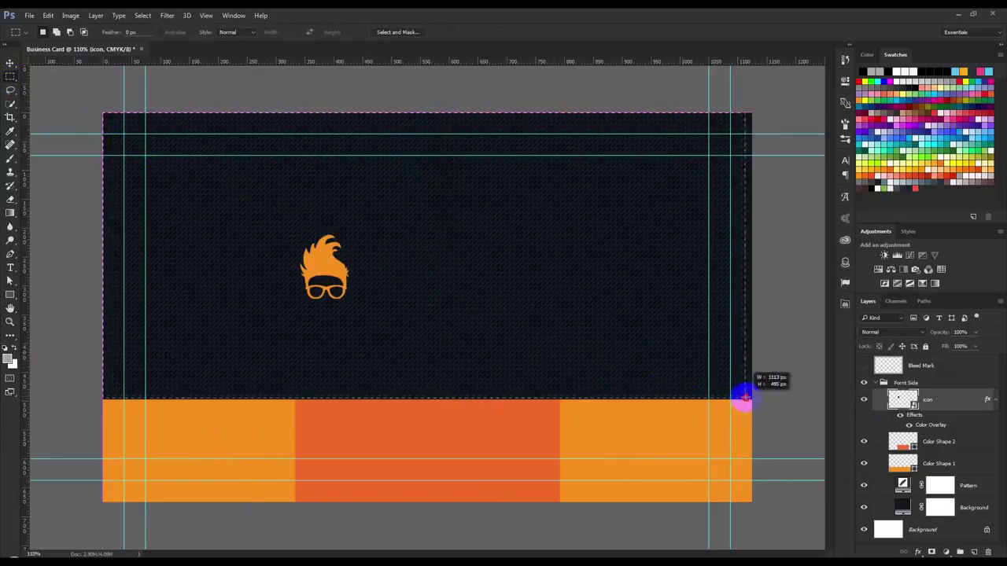
pyautogui.moveTo(728, 389); pyautogui.dragTo(755, 397)
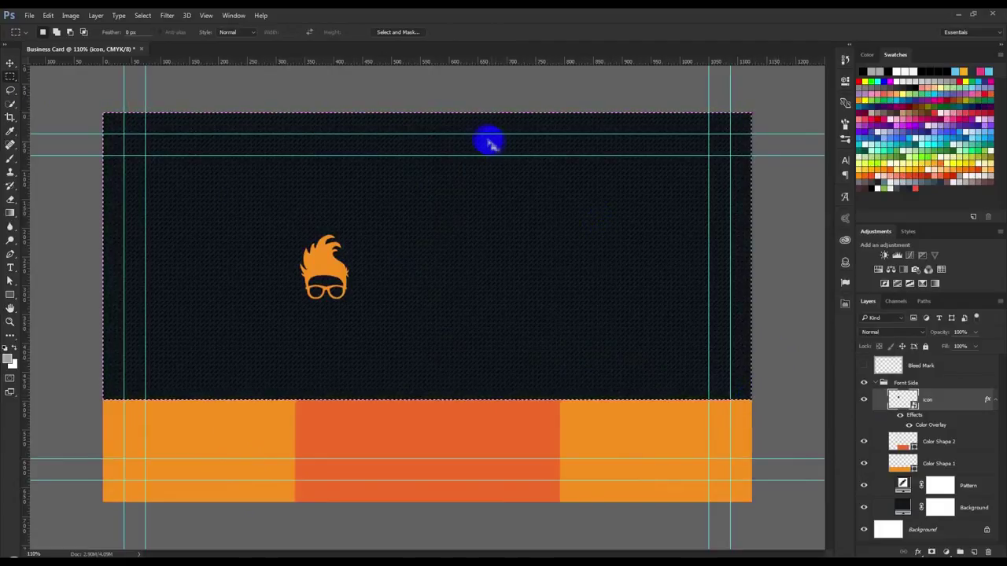
pyautogui.moveTo(108, 134); pyautogui.dragTo(748, 398)
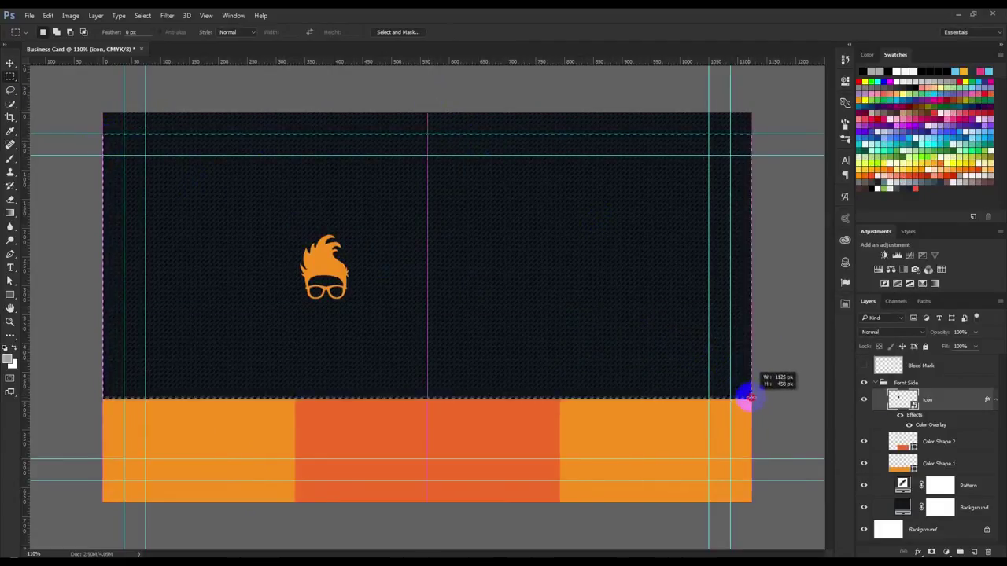
pyautogui.moveTo(749, 398); pyautogui.dragTo(749, 399)
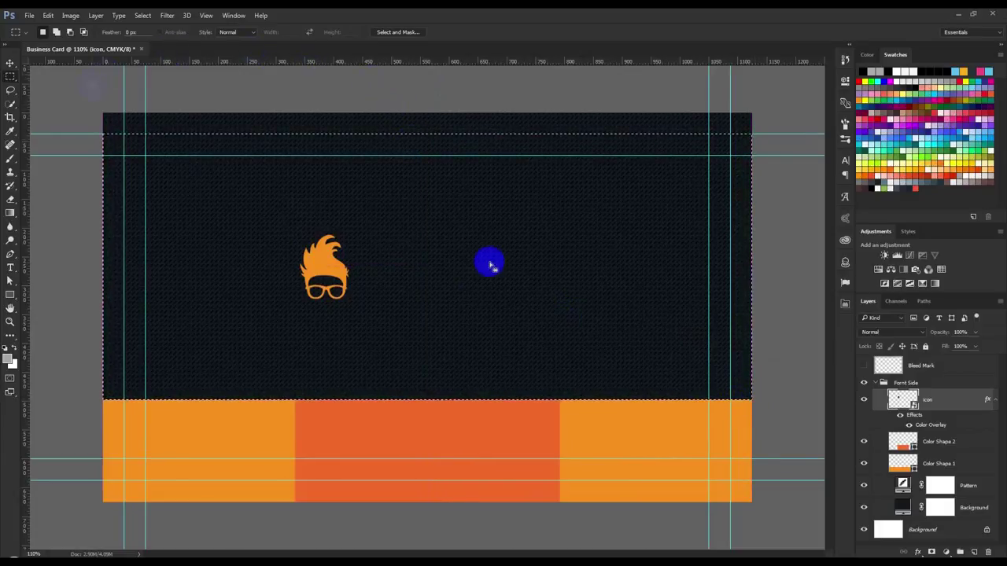
# - Try centring the icon within the selection, then undo to keep its left-of-centre spot
pyautogui.click(11, 64)
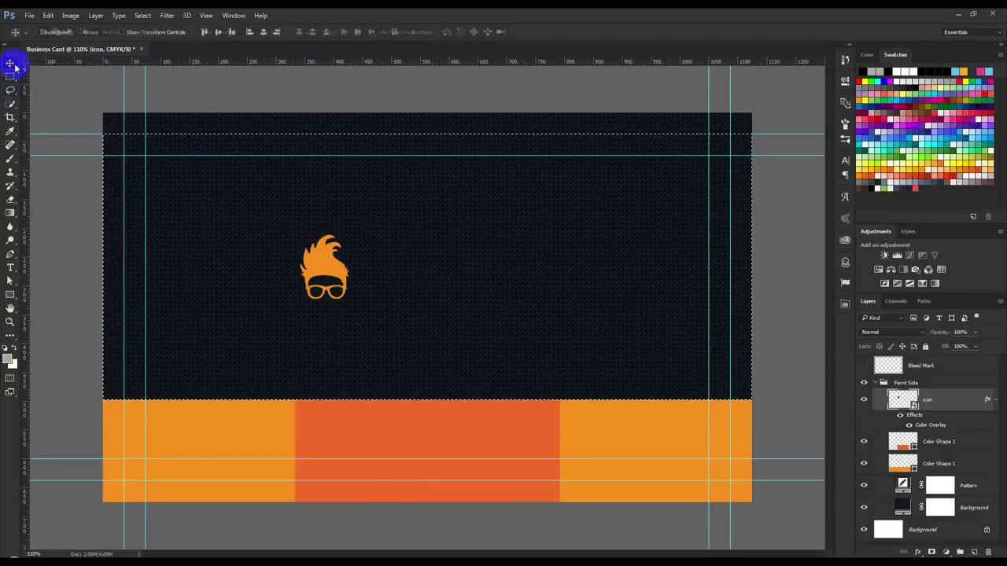
pyautogui.click(218, 33)
pyautogui.click(263, 33)
pyautogui.hotkey('ctrl', 'z')
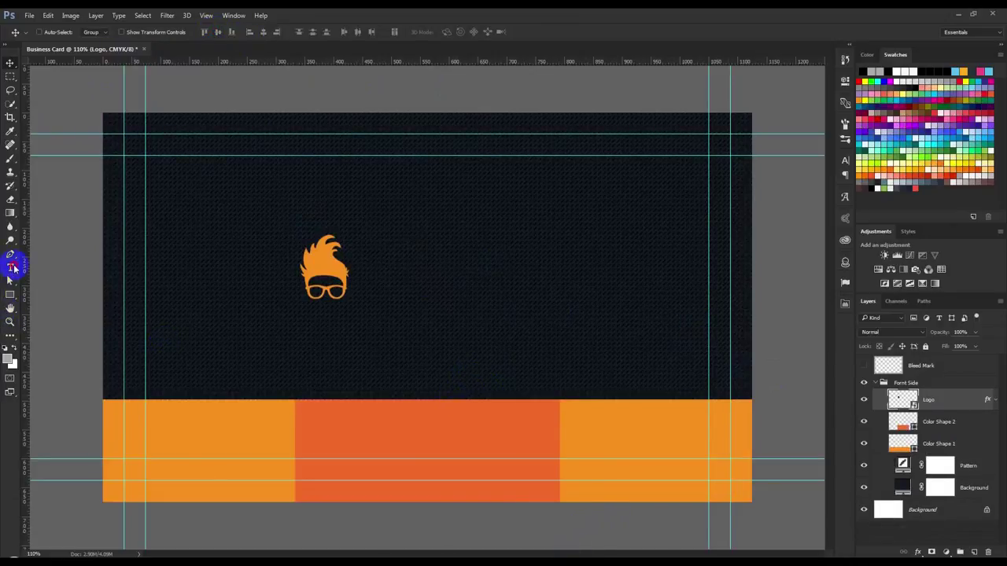
# - Type the card owner's name in capitals as a white Roboto Slab Bold 60 px line right of the logo
pyautogui.click(11, 268)
pyautogui.scroll(1, 288, 227)
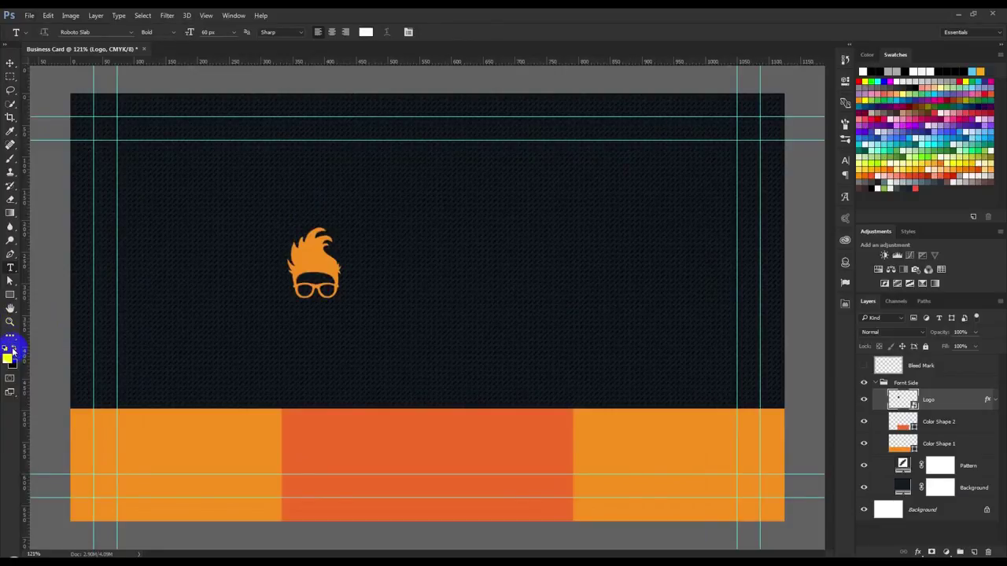
pyautogui.scroll(5, 370, 249)
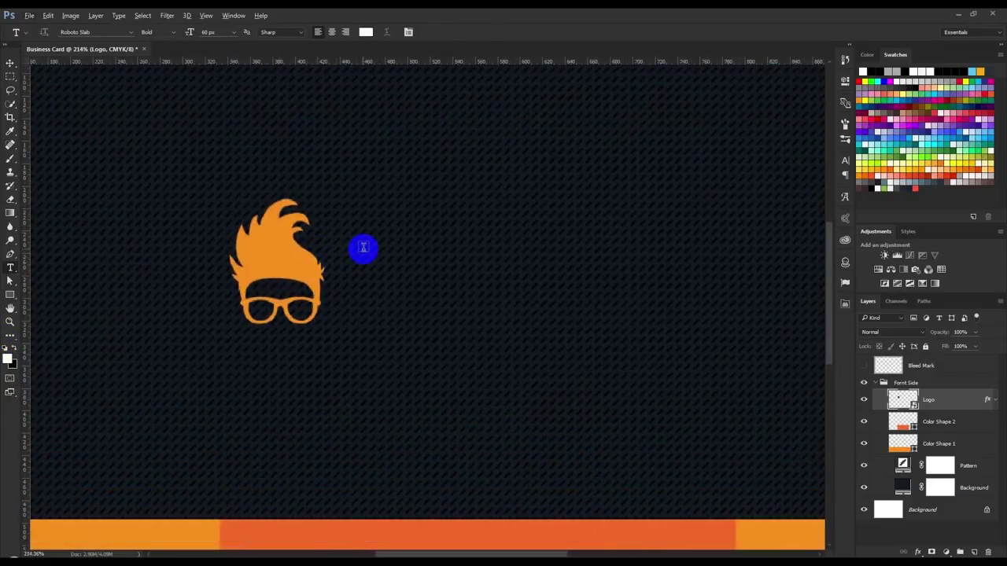
pyautogui.click(363, 249)
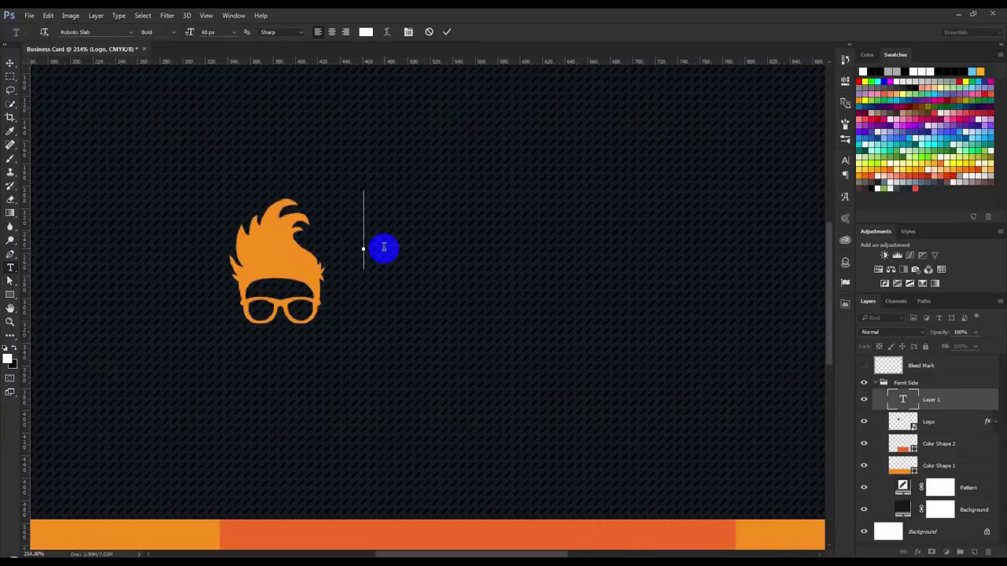
pyautogui.write('Ha')
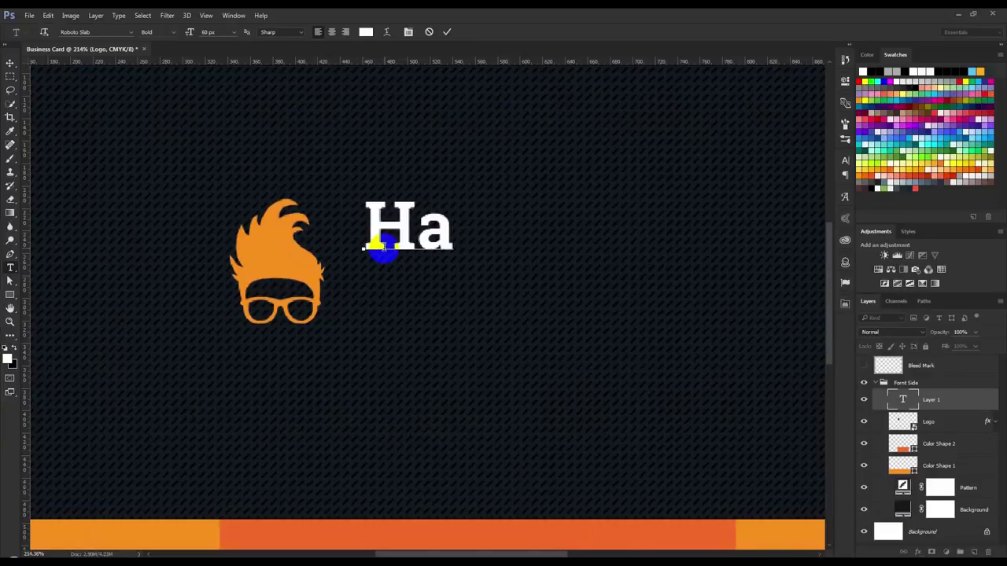
pyautogui.press('BackSpace')
pyautogui.write('A')
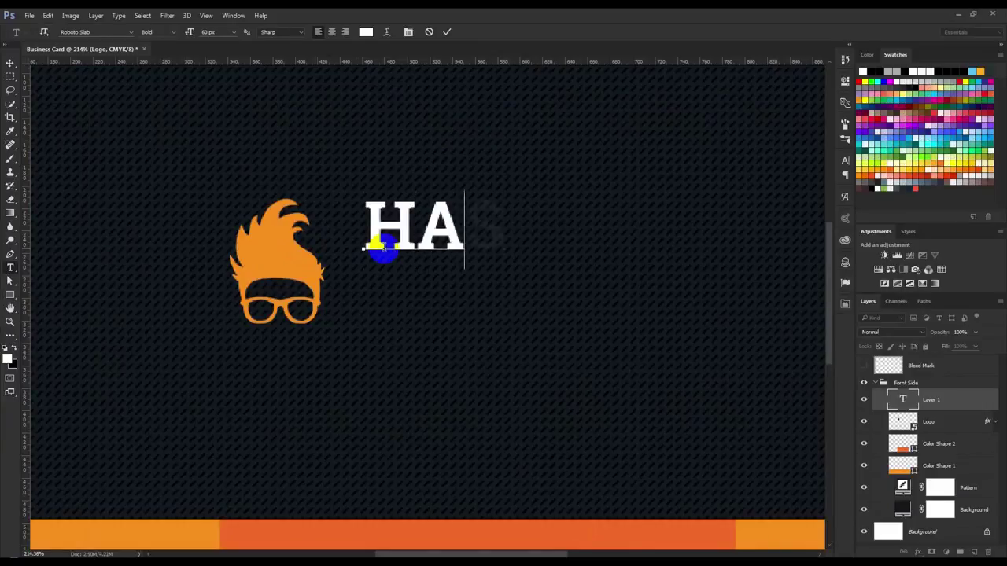
pyautogui.write('SIB')
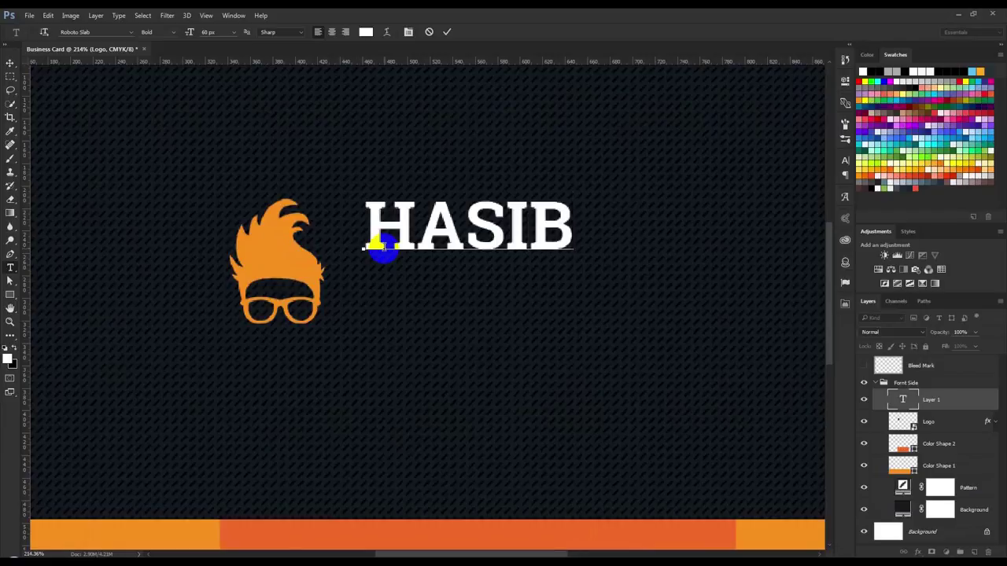
pyautogui.write(' IMTI')
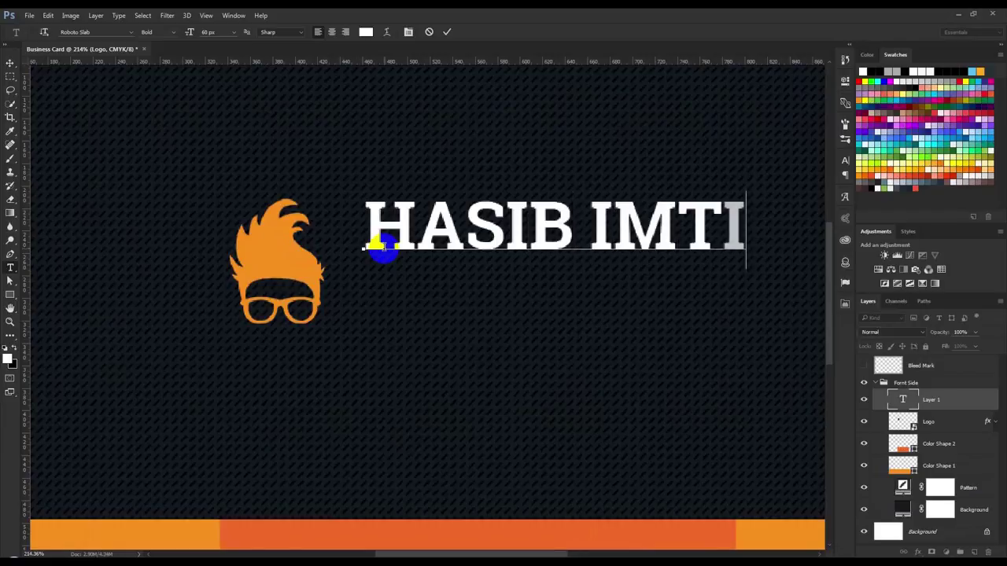
pyautogui.hotkey('ctrl', 'a')
pyautogui.write('HASS HASIB')
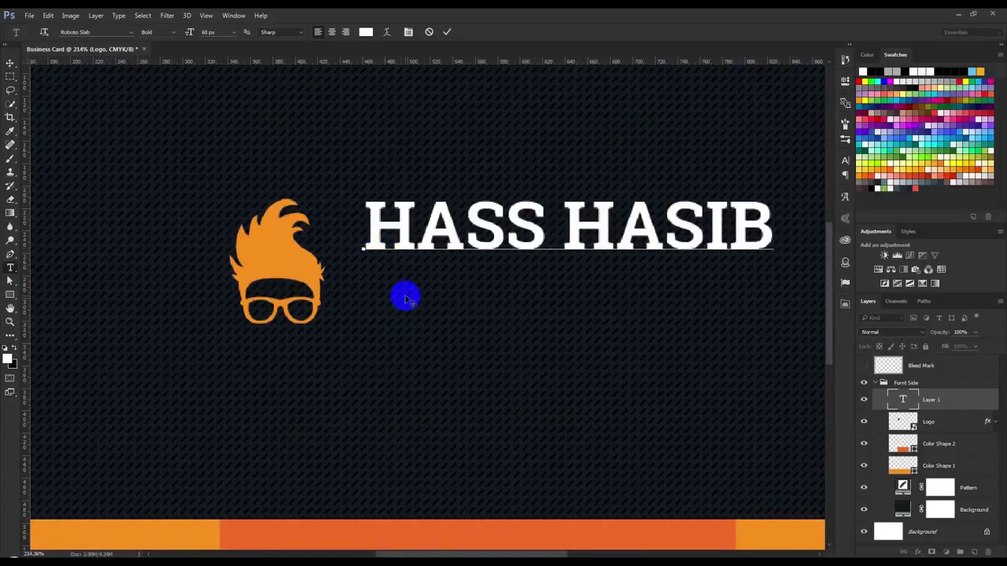
pyautogui.hotkey('ctrl', '0')
pyautogui.scroll(-1, 406, 297)
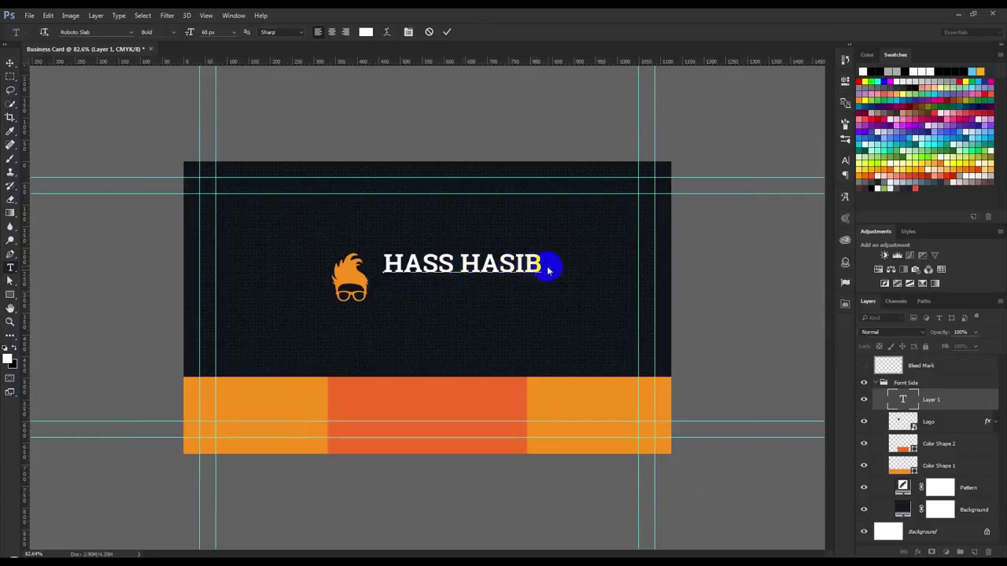
# - Switch the name's font to Nexa Bold after trying Roboto Italic and Lato, and commit
pyautogui.moveTo(541, 264); pyautogui.dragTo(288, 260)
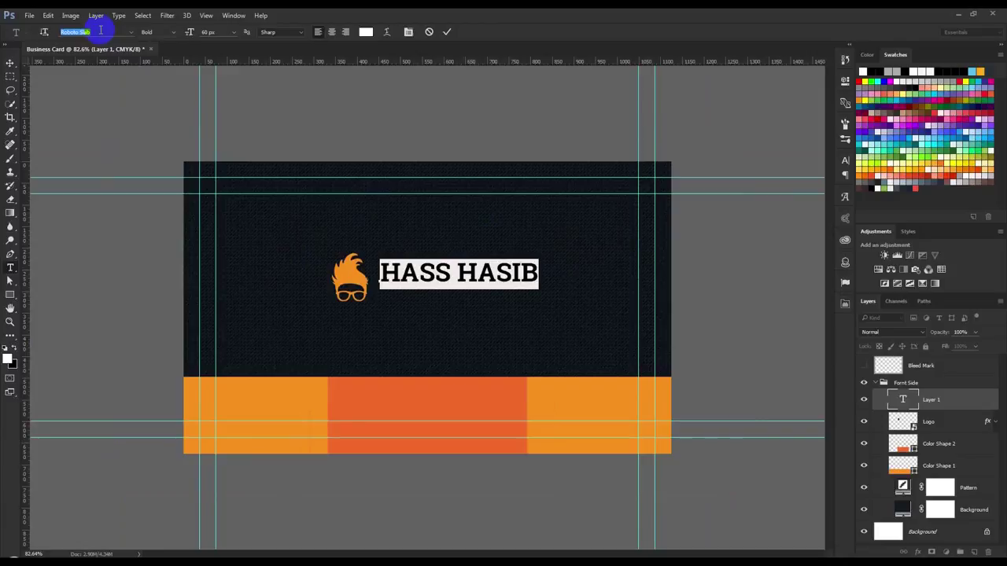
pyautogui.write('nexa')
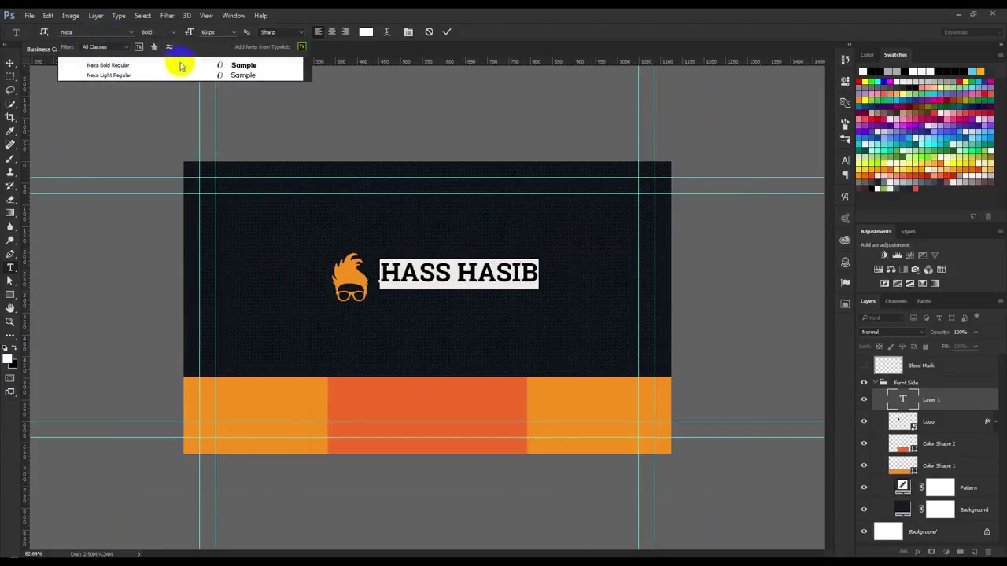
pyautogui.click(175, 64)
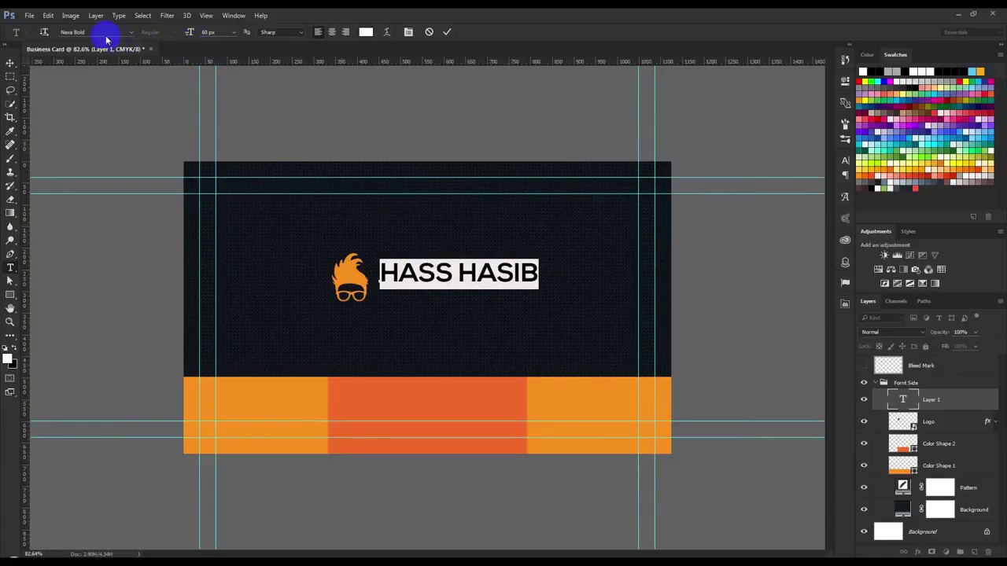
pyautogui.write('roboto')
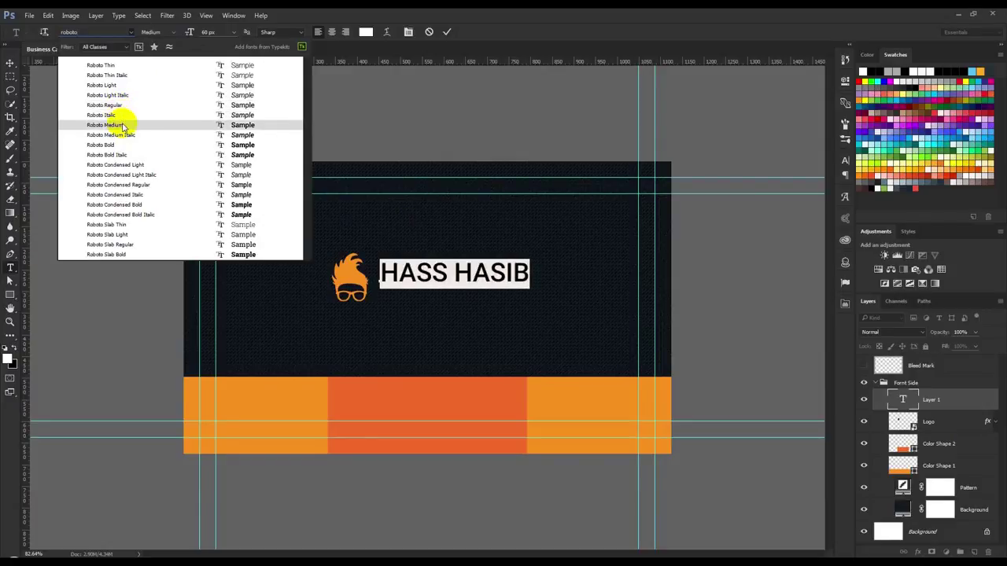
pyautogui.moveTo(118, 115)
pyautogui.mouseDown()
pyautogui.moveTo(94, 38)
pyautogui.moveTo(22, 31)
pyautogui.mouseUp()
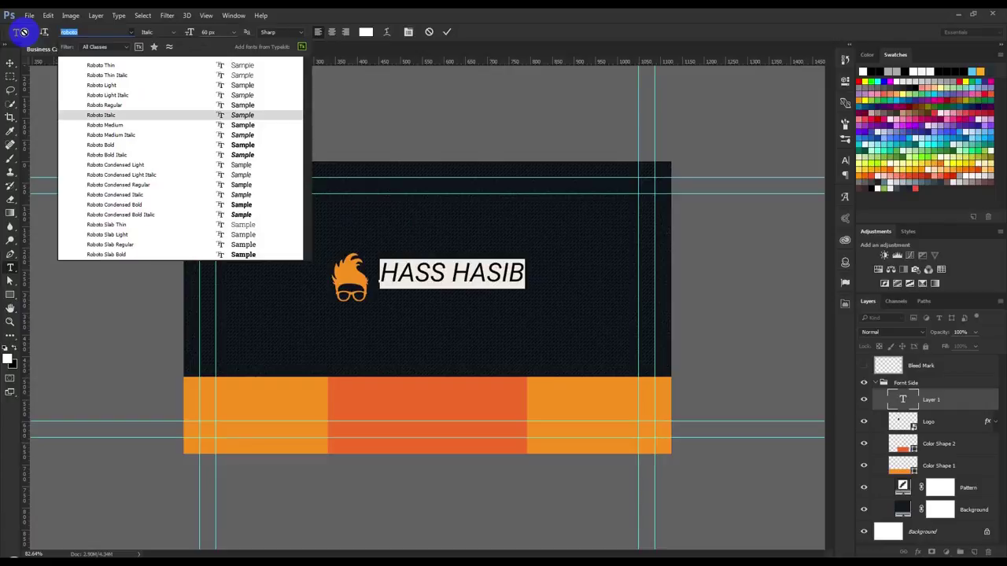
pyautogui.write('lato')
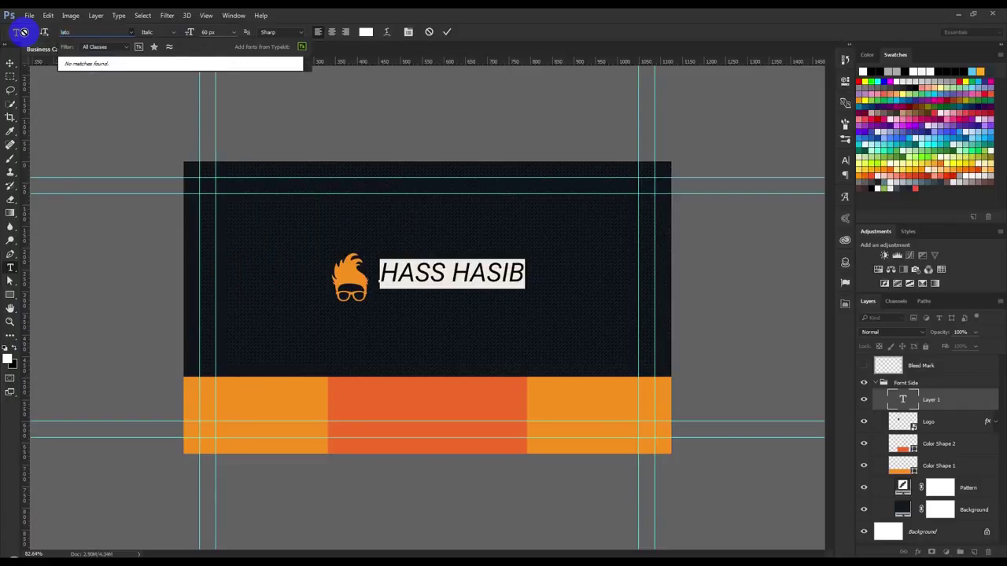
pyautogui.press('BackSpace')
pyautogui.press('BackSpace')
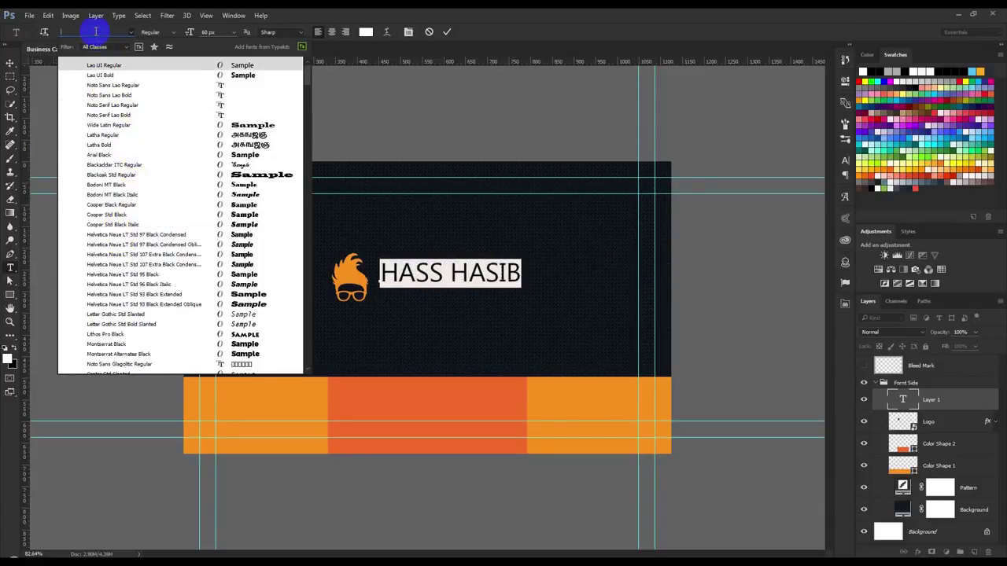
pyautogui.write('nexa')
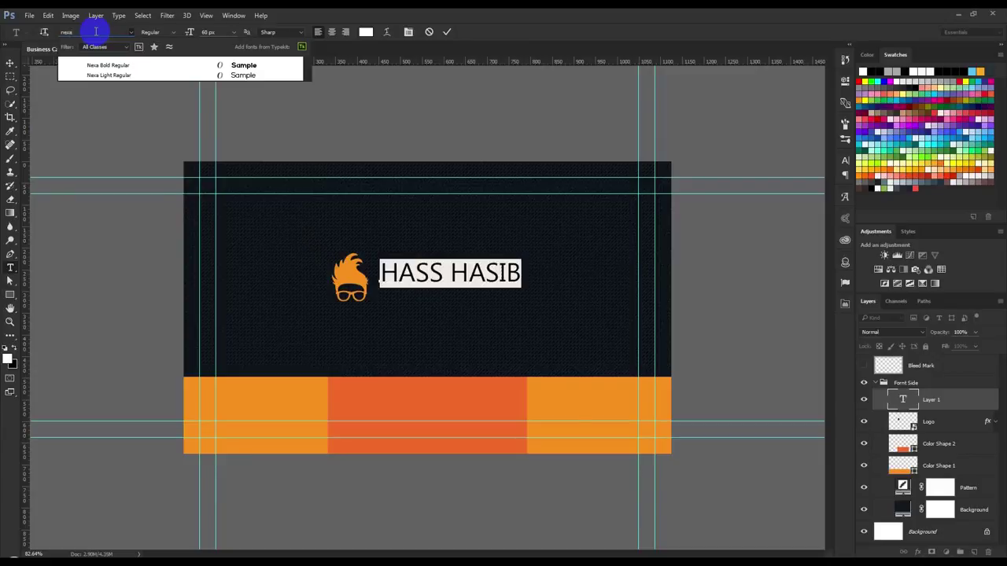
pyautogui.click(114, 66)
pyautogui.click(478, 213)
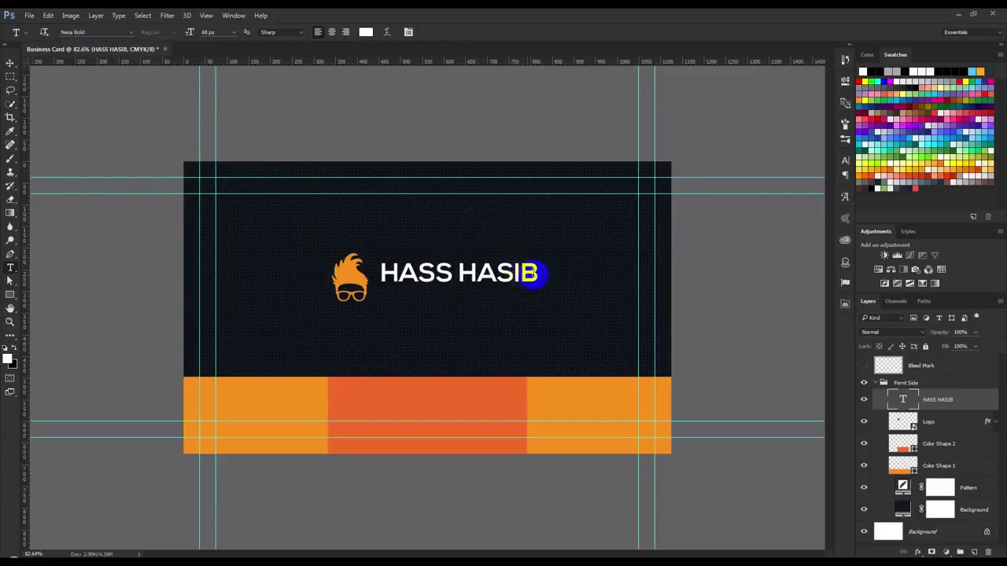
# - Set the whole name back to Roboto Slab Bold and commit
pyautogui.moveTo(531, 273); pyautogui.dragTo(250, 268)
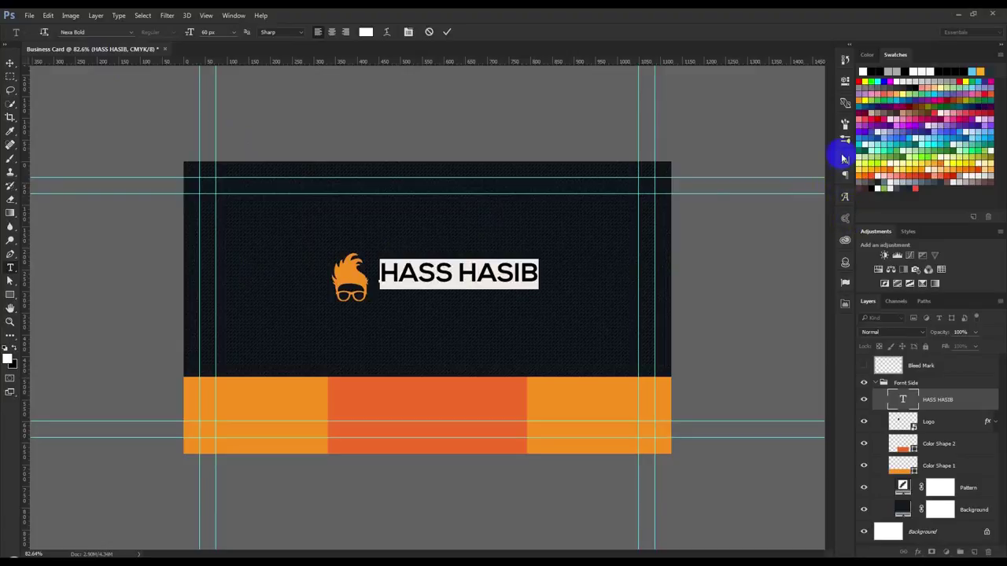
pyautogui.click(845, 162)
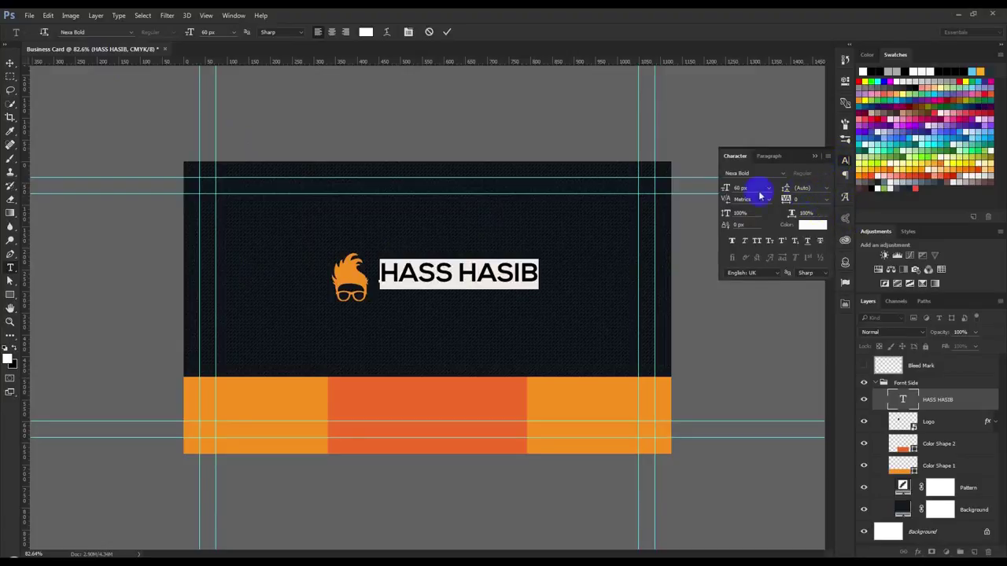
pyautogui.click(814, 158)
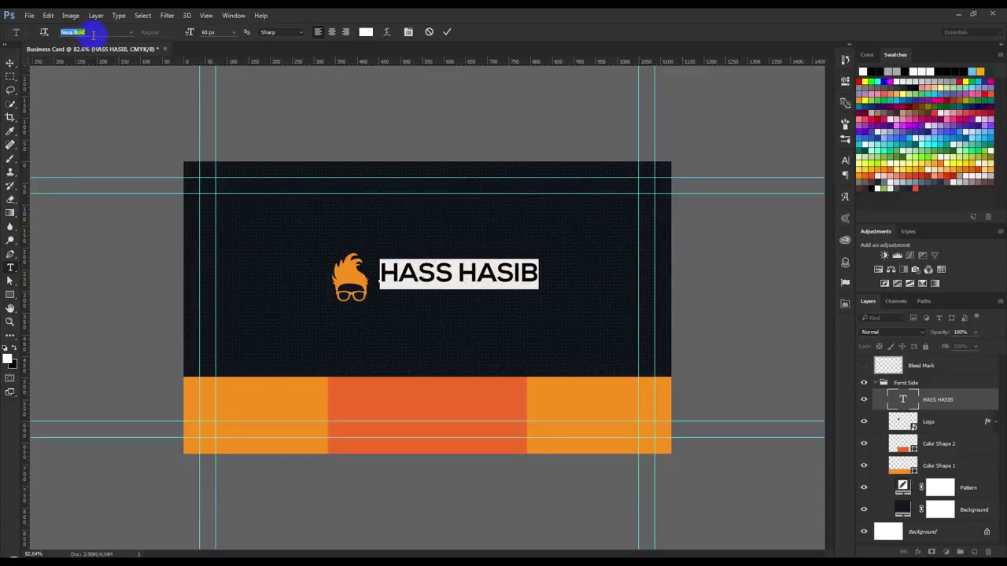
pyautogui.write('roboto')
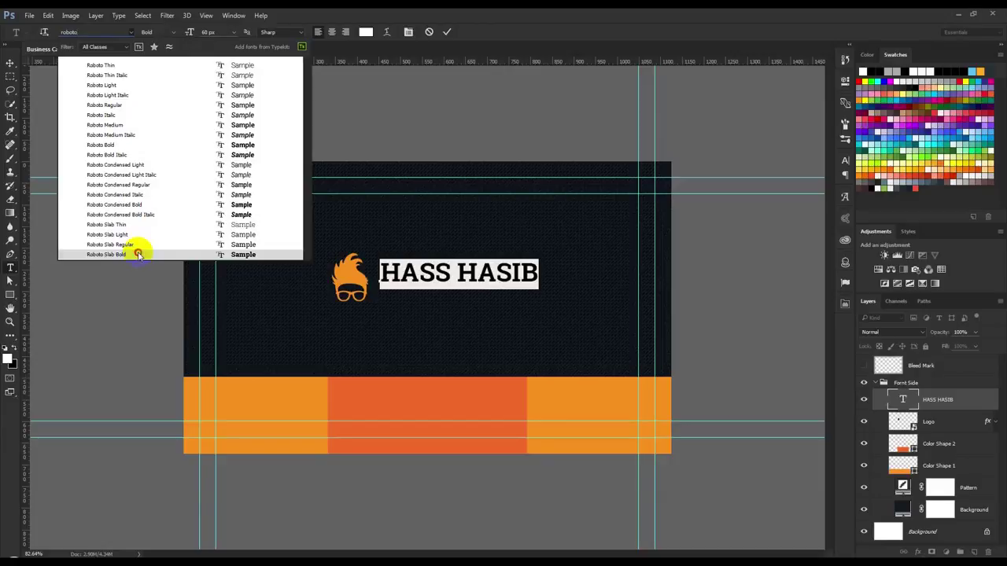
pyautogui.click(138, 254)
pyautogui.click(449, 229)
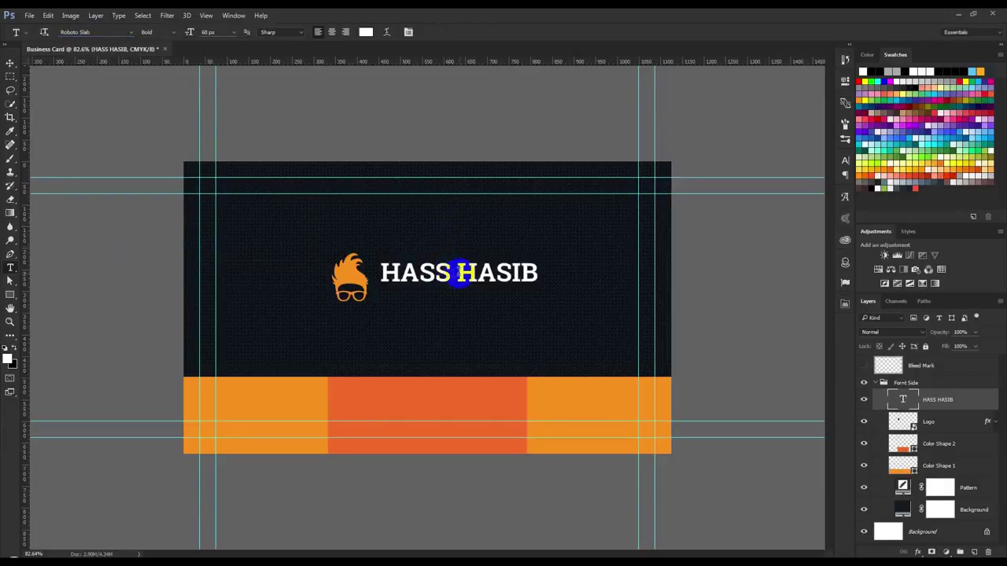
# - Remove the space between the two words and make the second word Light
pyautogui.click(457, 273)
pyautogui.press('BackSpace')
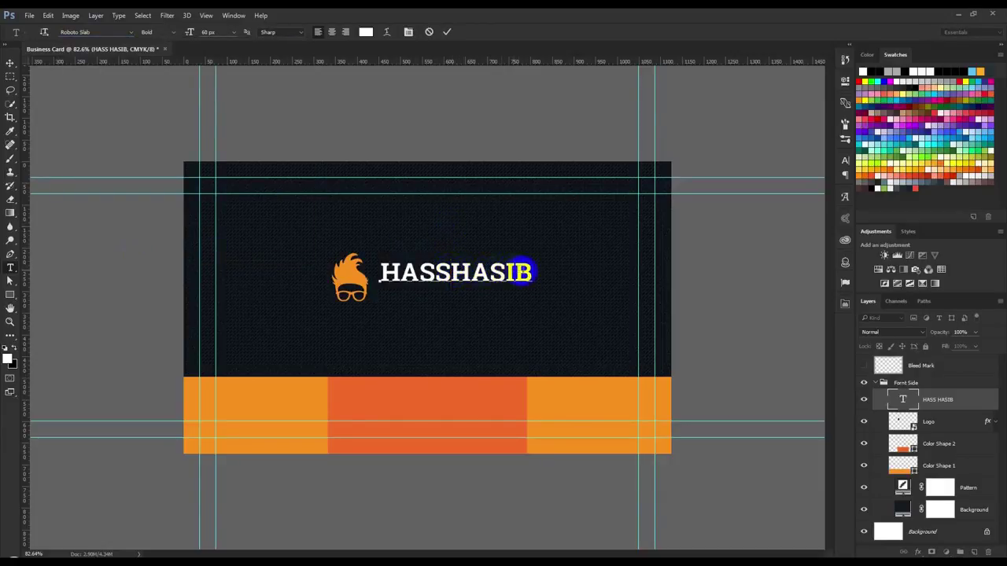
pyautogui.moveTo(525, 272); pyautogui.dragTo(453, 272)
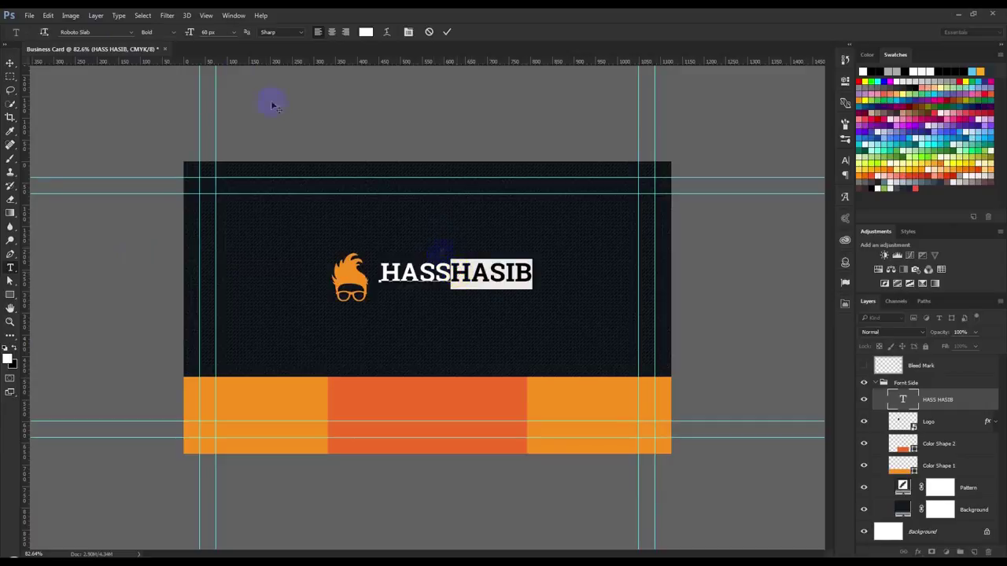
pyautogui.click(175, 33)
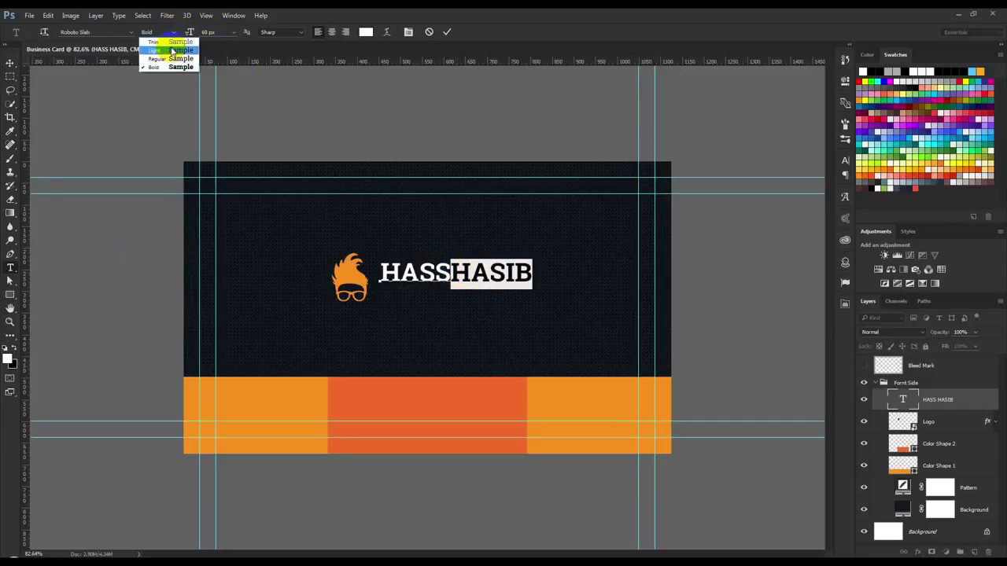
pyautogui.click(172, 50)
pyautogui.click(11, 62)
# - Nudge the name slightly left and up beside the logo
pyautogui.click(252, 225)
pyautogui.click(488, 299)
pyautogui.moveTo(510, 300); pyautogui.dragTo(510, 301)
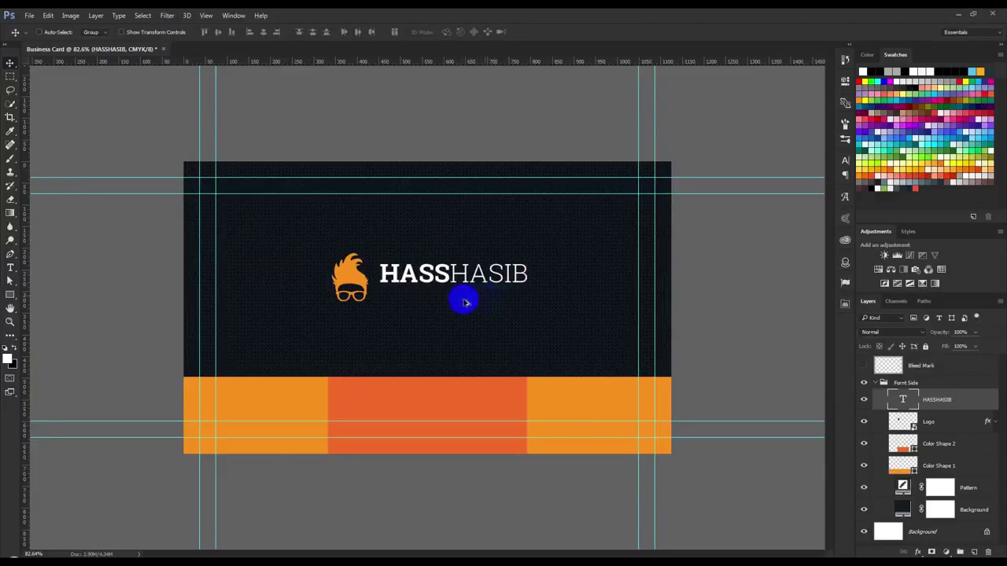
# - Select the name's second half and try Thin, Regular and Light weights on it
pyautogui.hotkey('ctrl', '+')
pyautogui.doubleClick(901, 401)
pyautogui.moveTo(469, 250); pyautogui.dragTo(622, 247)
pyautogui.click(173, 35)
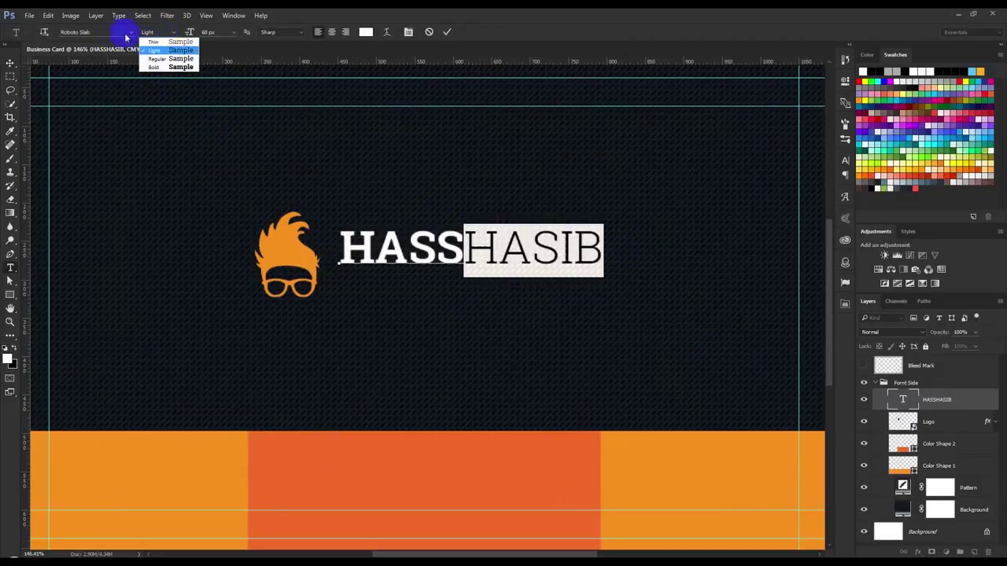
pyautogui.click(158, 41)
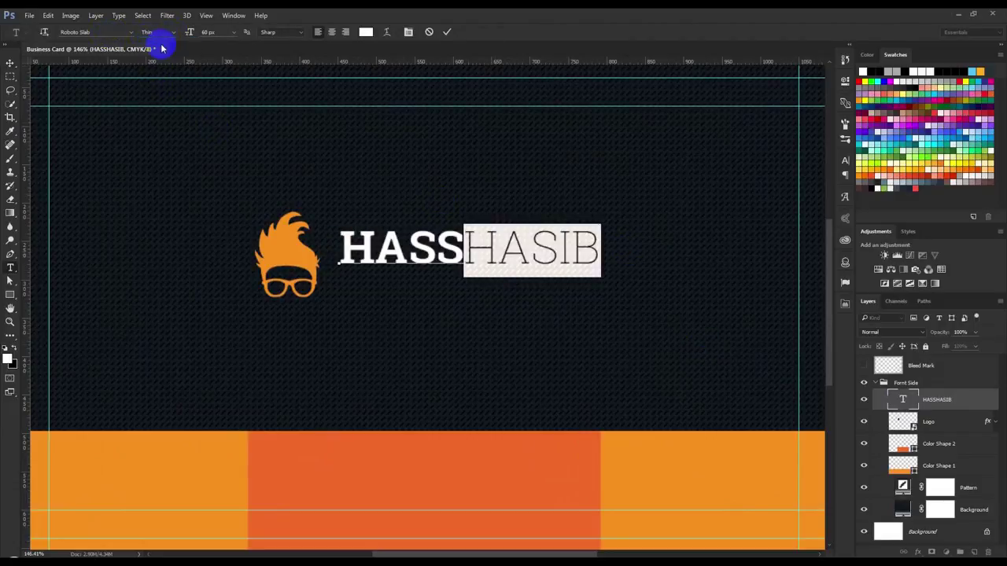
pyautogui.click(173, 34)
pyautogui.click(169, 60)
pyautogui.click(174, 35)
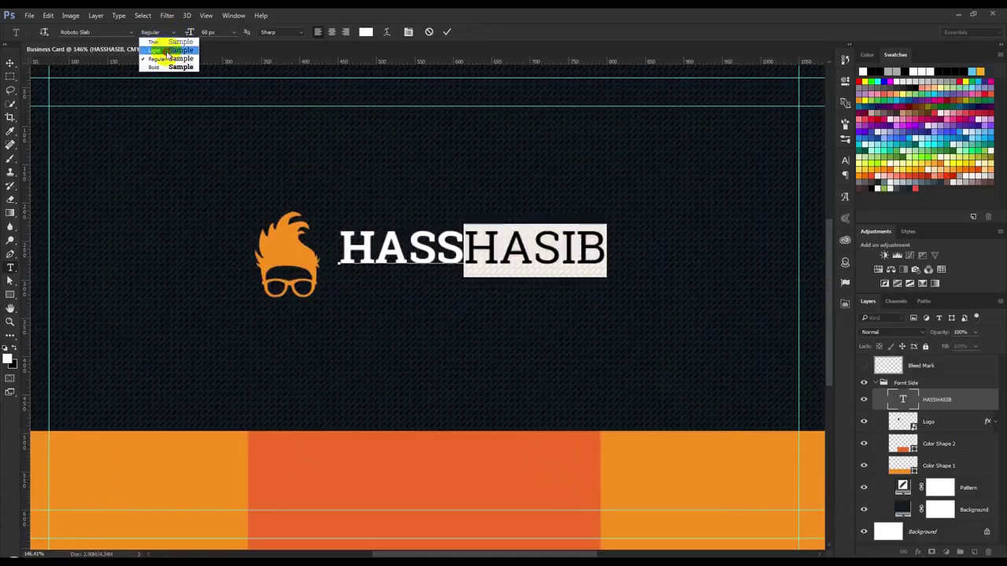
pyautogui.click(163, 51)
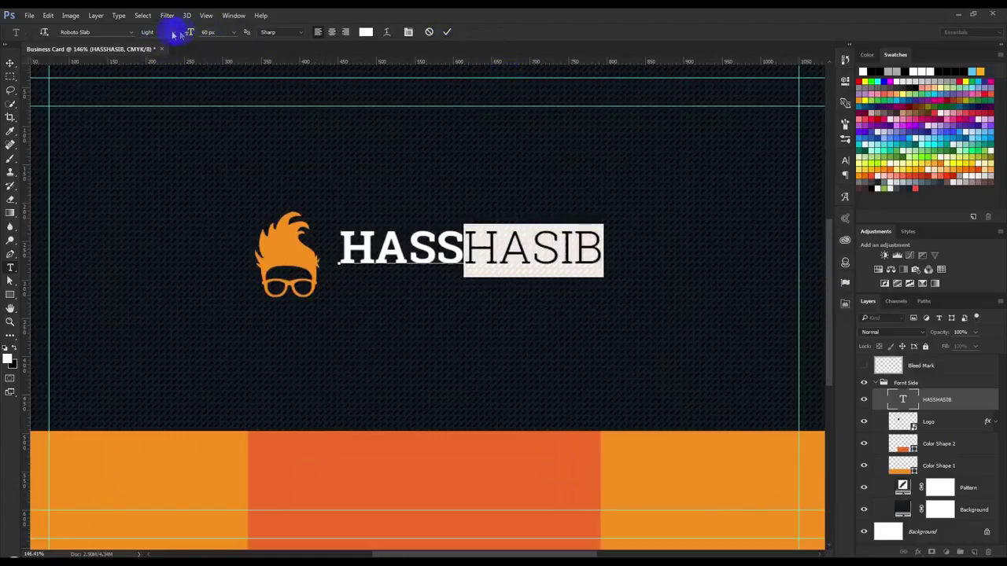
# - Settle on Light weight for the second half after trying Bold and Regular, and commit
pyautogui.click(173, 35)
pyautogui.click(163, 71)
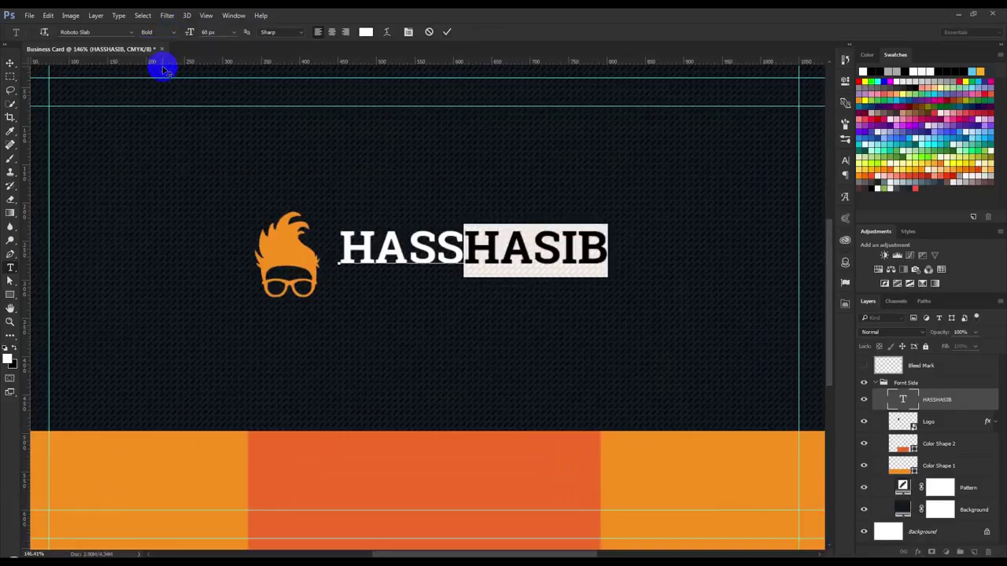
pyautogui.click(174, 34)
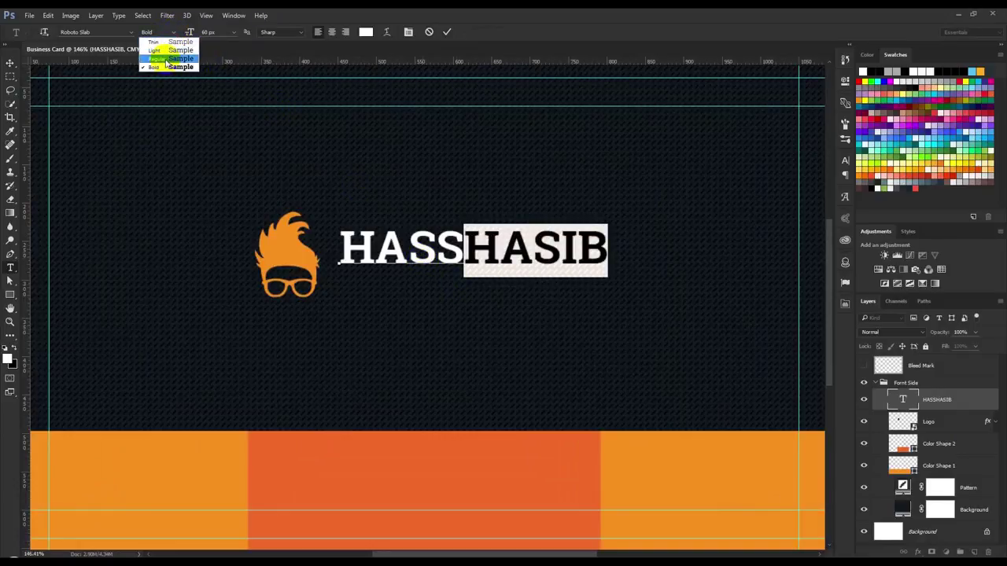
pyautogui.click(166, 60)
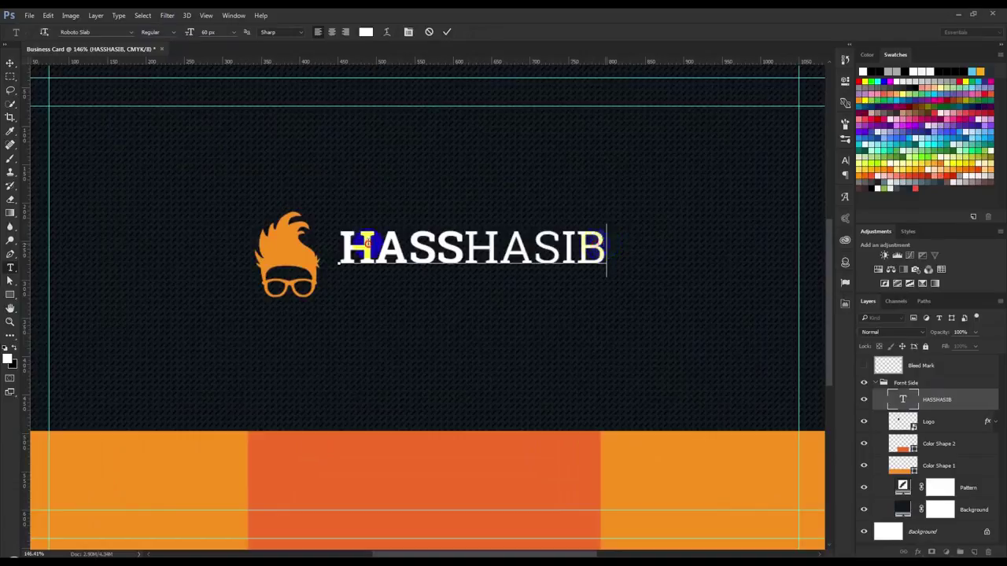
pyautogui.click(166, 35)
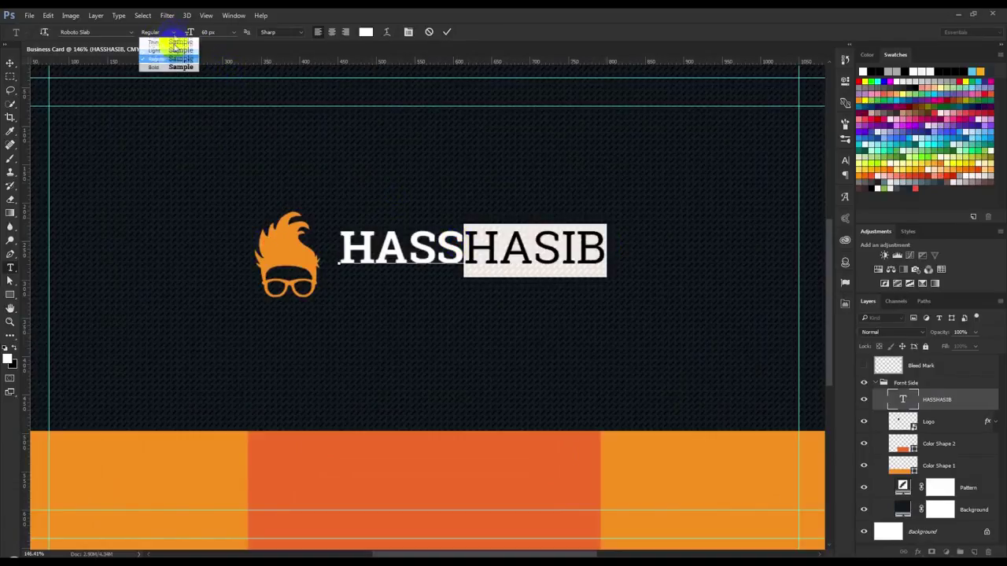
pyautogui.click(162, 50)
pyautogui.click(446, 33)
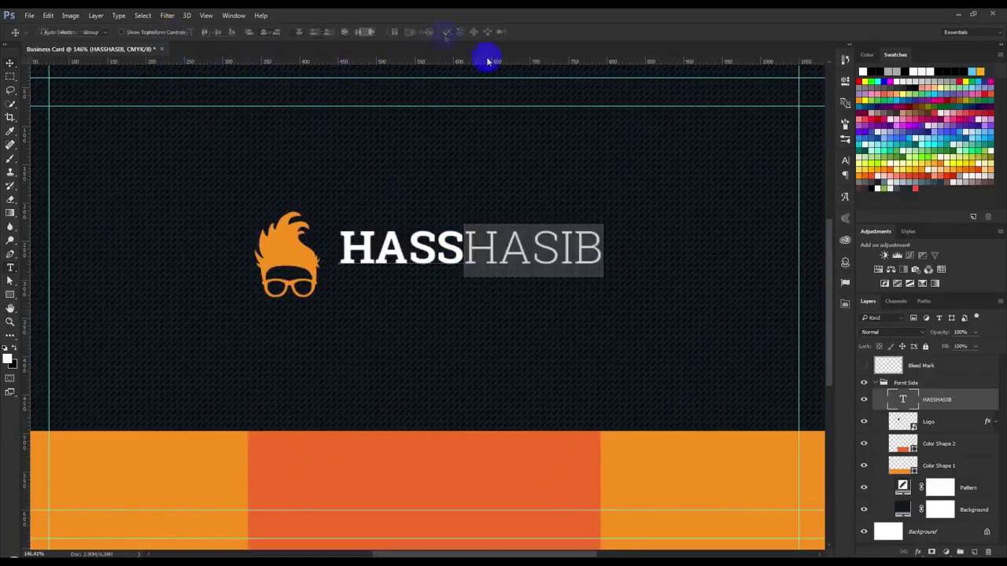
pyautogui.press('v')
pyautogui.hotkey('ctrl', '-')
pyautogui.hotkey('ctrl', '-')
pyautogui.hotkey('ctrl', '-')
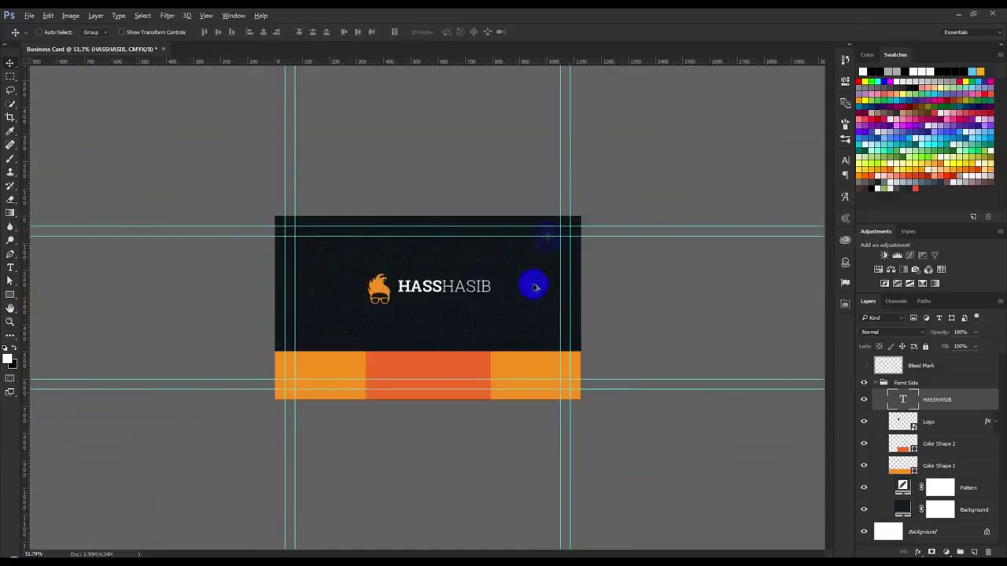
pyautogui.hotkey('ctrl', '+')
pyautogui.hotkey('ctrl', '+')
pyautogui.hotkey('ctrl', '+')
pyautogui.scroll(2, 472, 268)
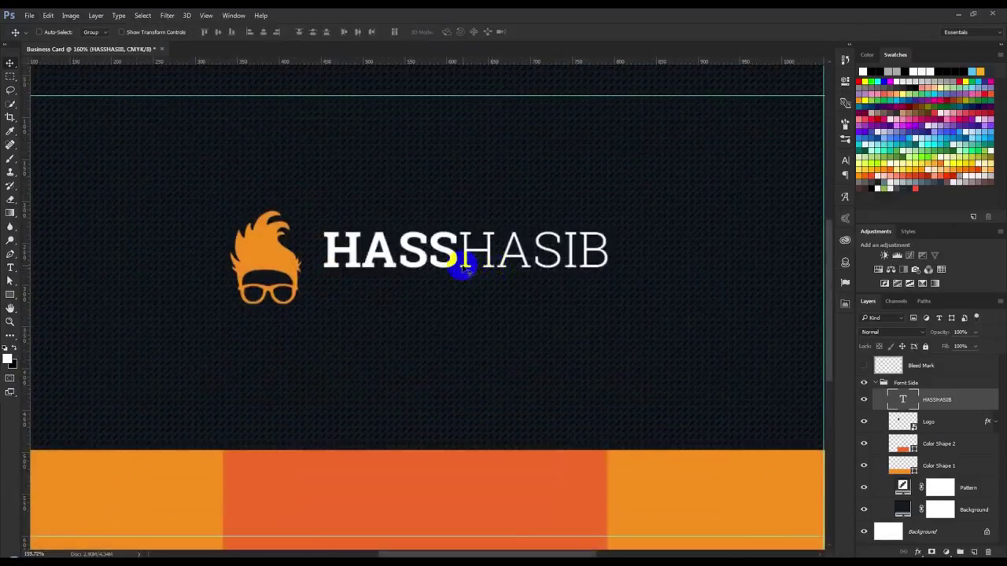
pyautogui.scroll(-4, 453, 264)
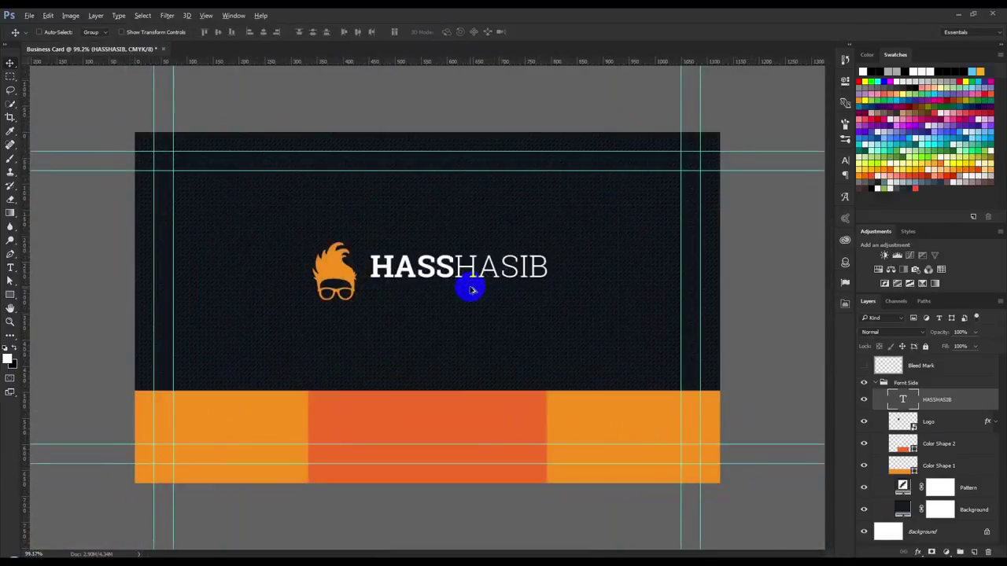
pyautogui.scroll(2, 470, 290)
pyautogui.click(511, 318)
pyautogui.click(916, 403)
pyautogui.doubleClick(902, 401)
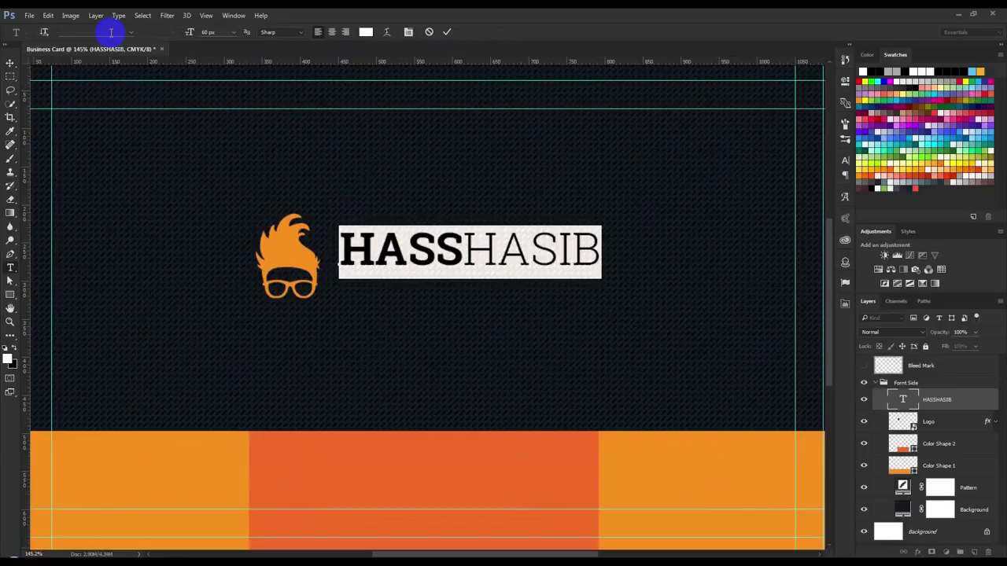
pyautogui.write('nexa')
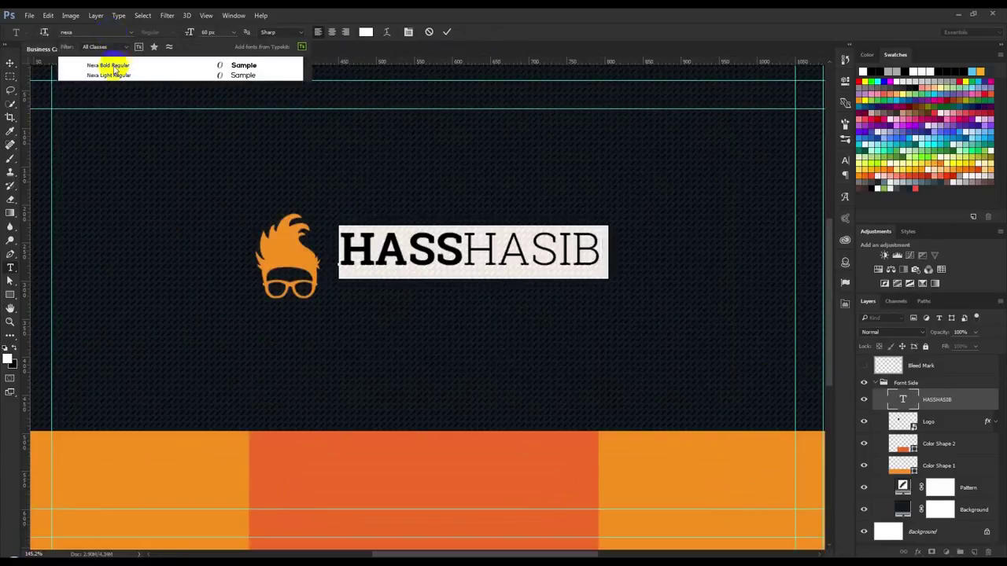
pyautogui.click(122, 66)
pyautogui.moveTo(470, 250); pyautogui.dragTo(629, 250)
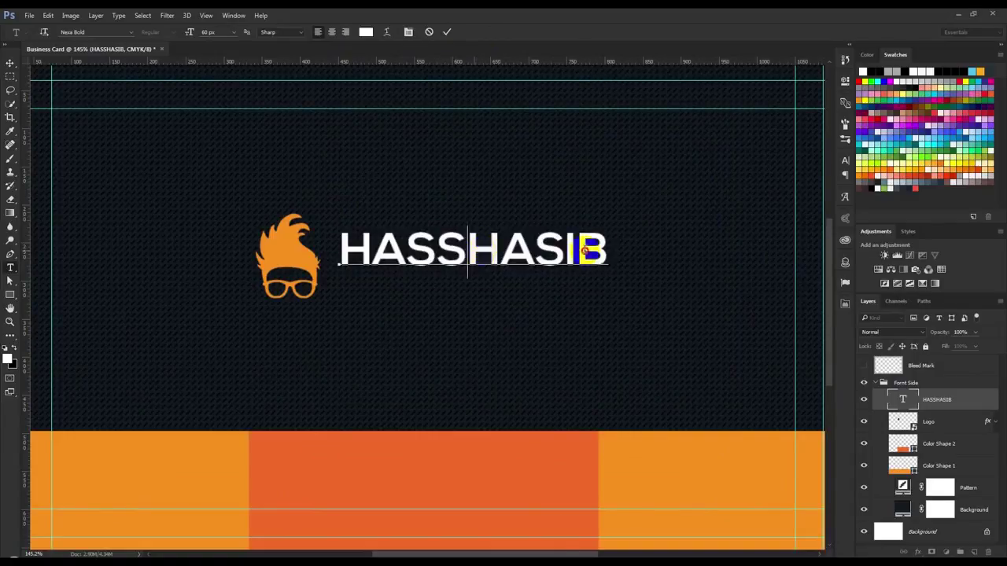
pyautogui.click(114, 32)
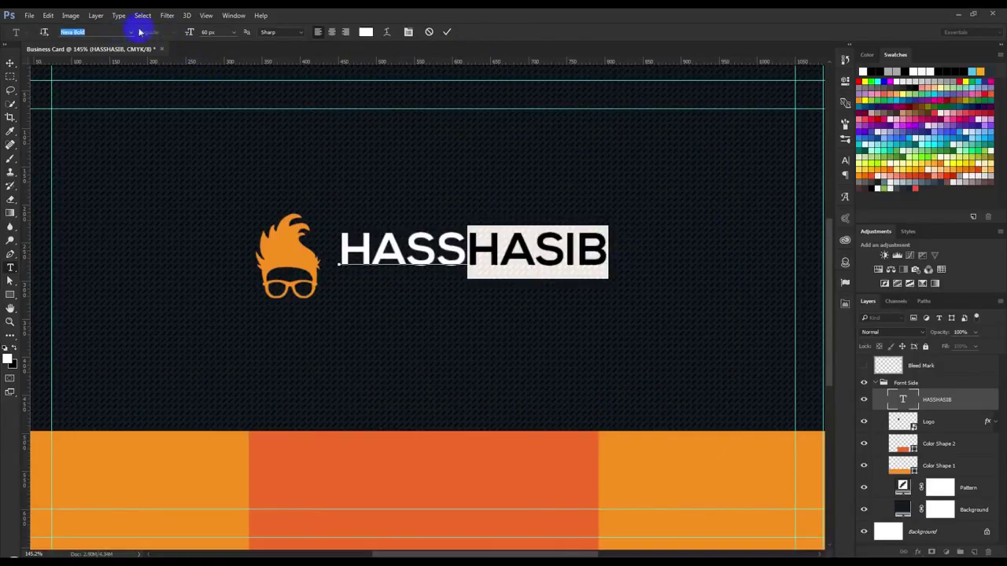
pyautogui.click(130, 33)
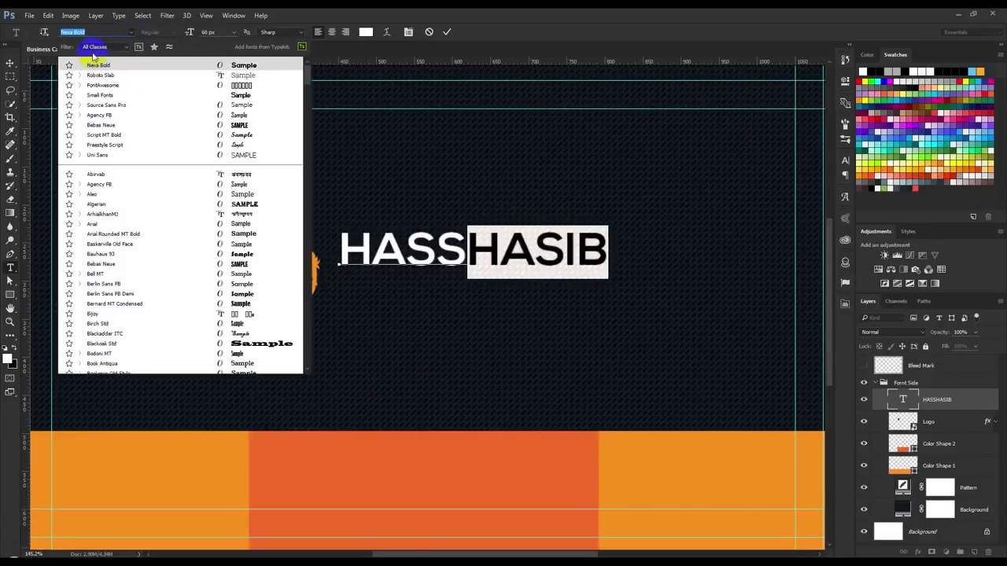
pyautogui.press('BackSpace')
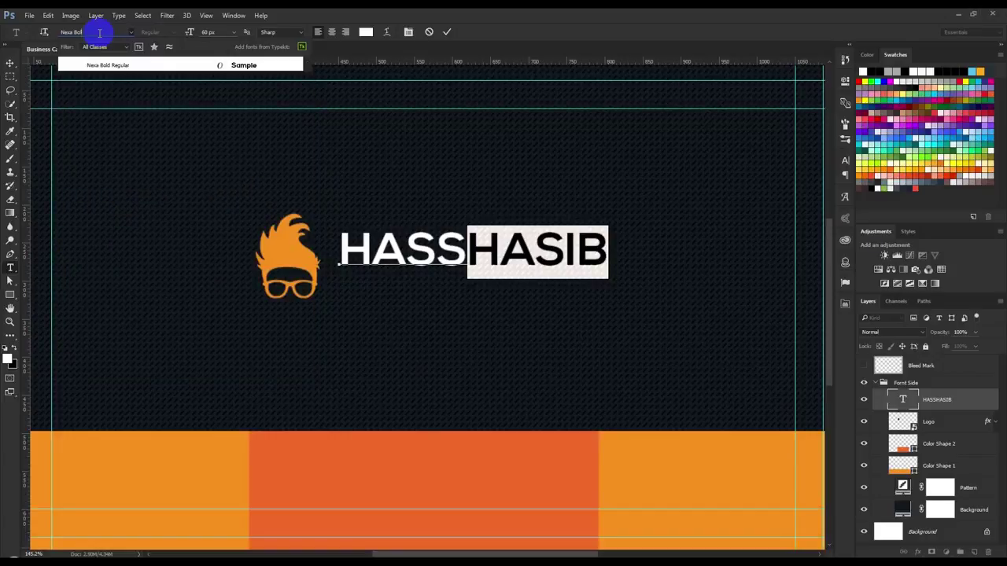
pyautogui.press('BackSpace')
pyautogui.press('BackSpace')
pyautogui.press('BackSpace')
pyautogui.press('Down')
pyautogui.press('Return')
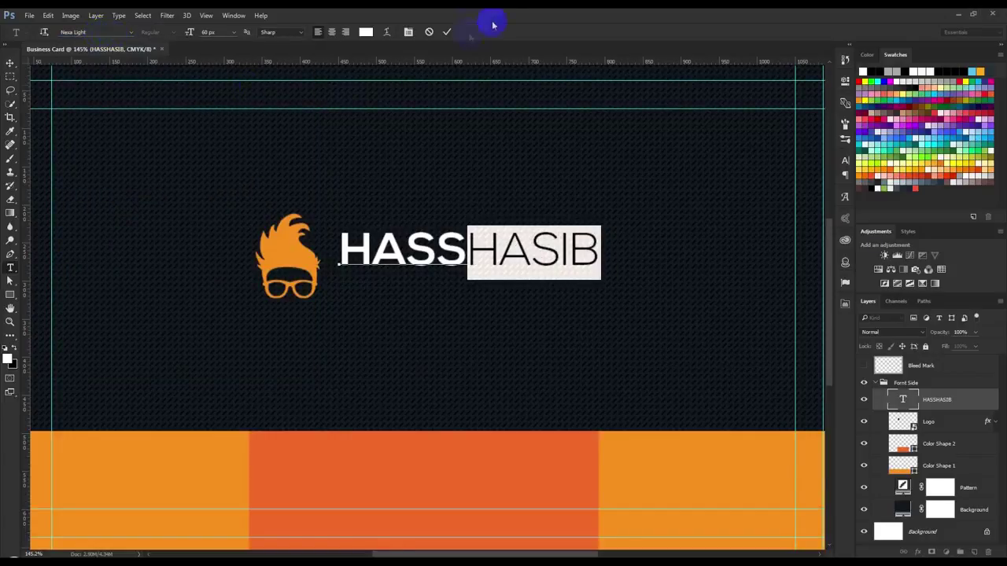
pyautogui.click(450, 31)
pyautogui.press('v')
pyautogui.scroll(-5, 525, 167)
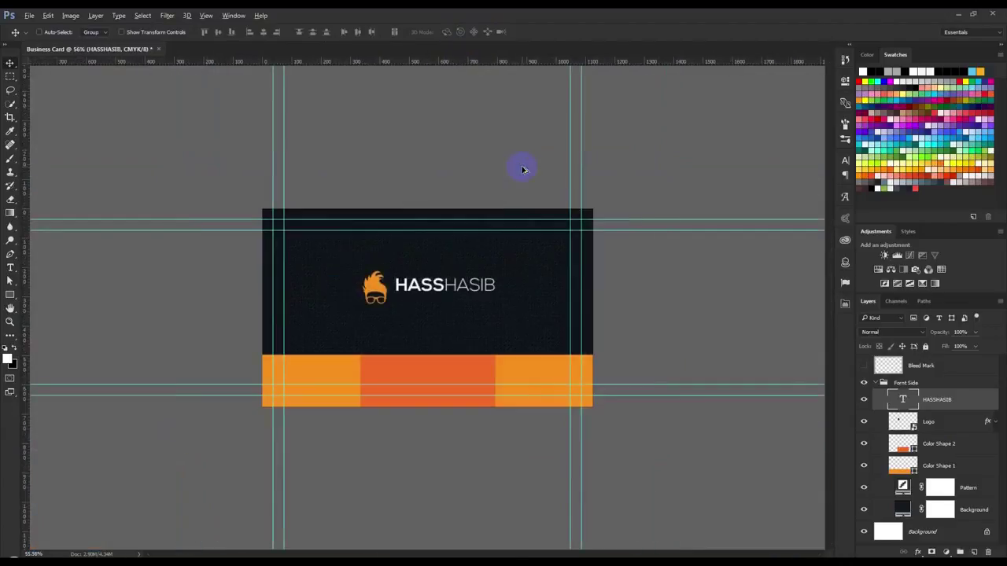
pyautogui.scroll(2, 417, 346)
pyautogui.scroll(2, 419, 323)
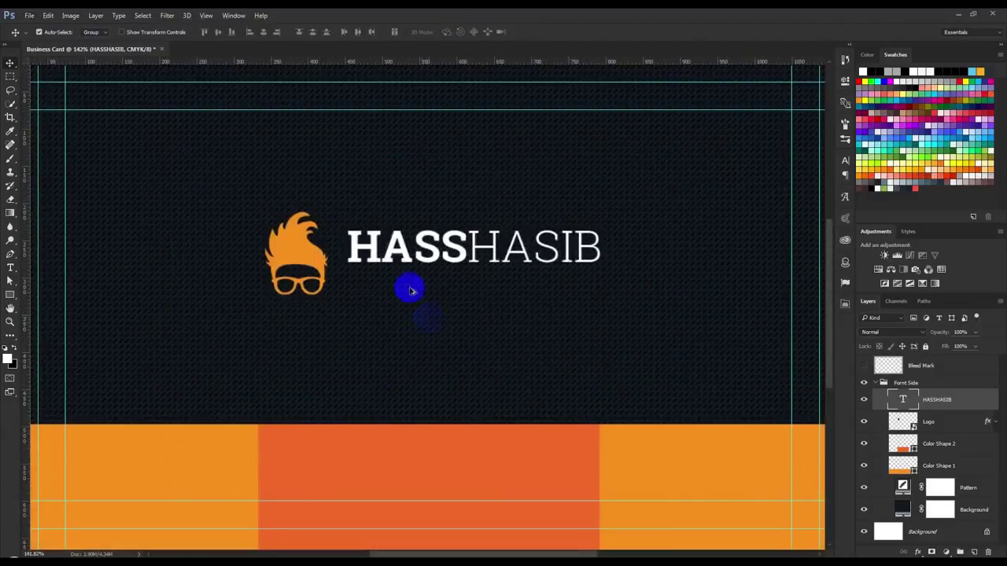
pyautogui.scroll(2, 405, 285)
pyautogui.scroll(-2, 414, 260)
pyautogui.scroll(-1, 413, 261)
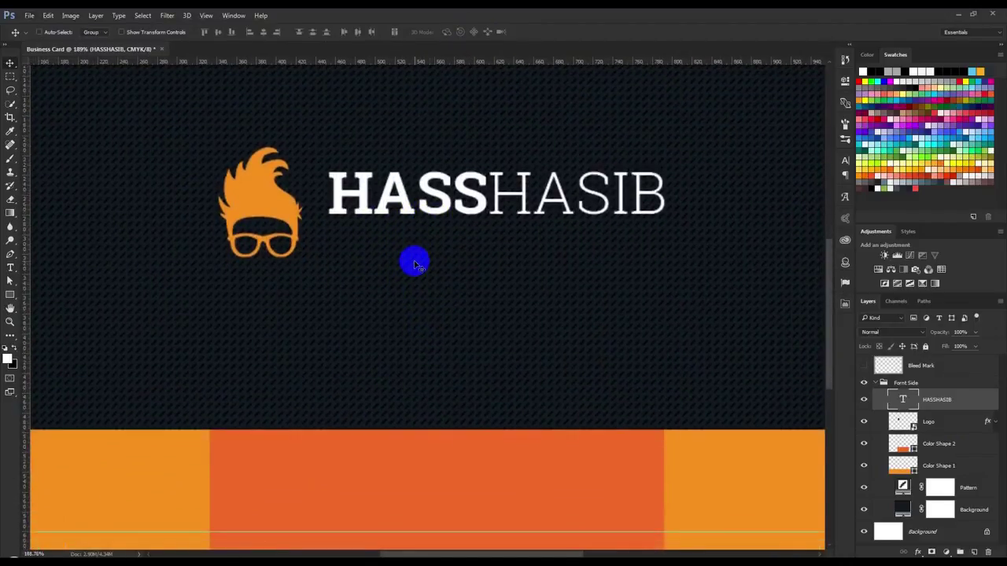
pyautogui.moveTo(491, 213); pyautogui.dragTo(491, 260)
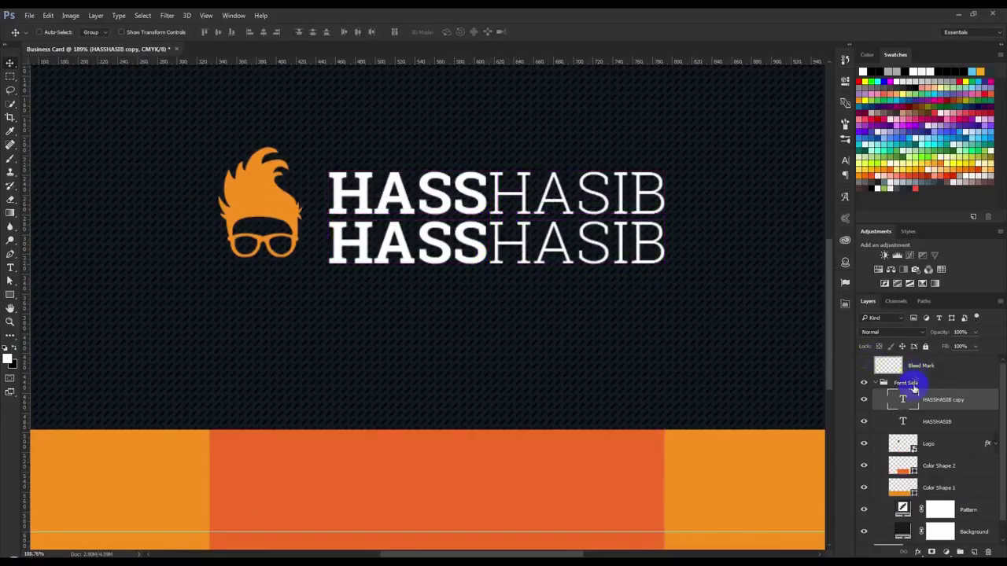
# - Rewrite the copied name as CREATIVE GRAPHIC DESIGNER and set it to 24 px
pyautogui.doubleClick(909, 397)
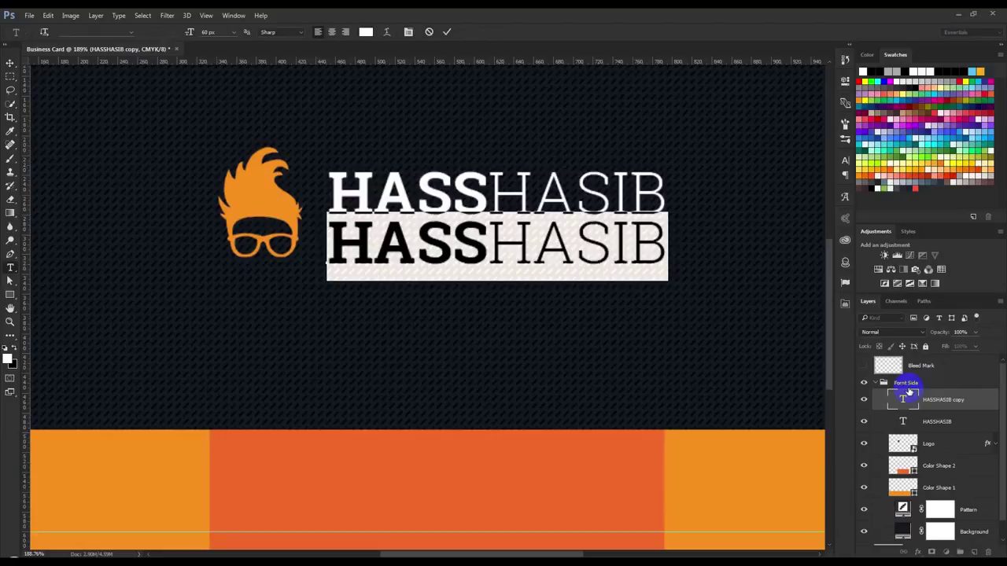
pyautogui.write('CREATI')
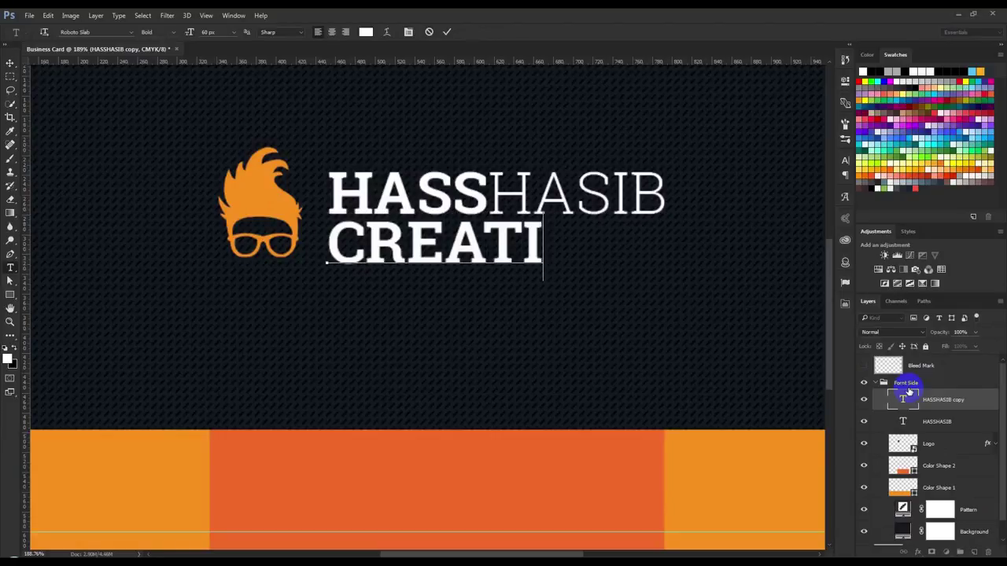
pyautogui.write('VE GR')
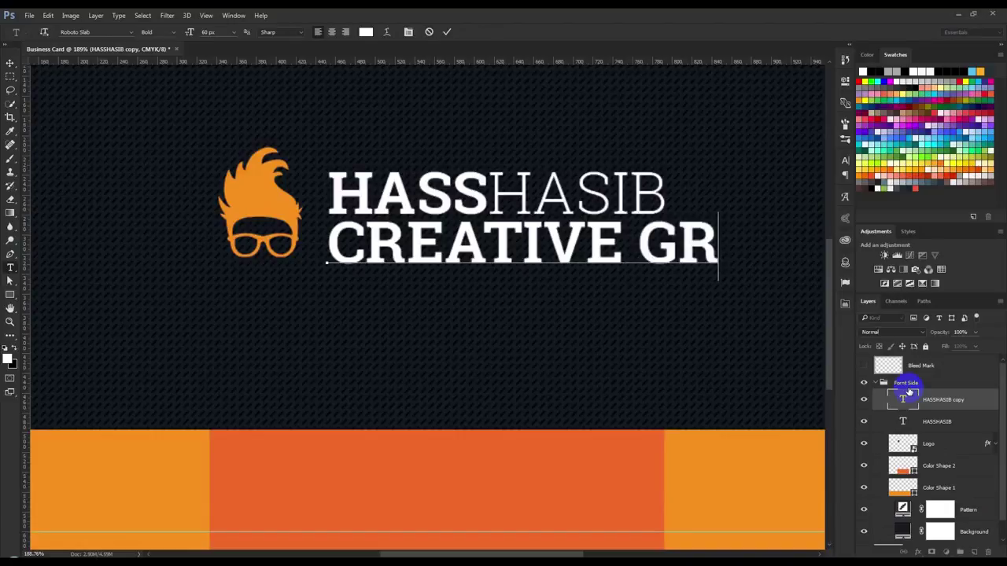
pyautogui.write('APH')
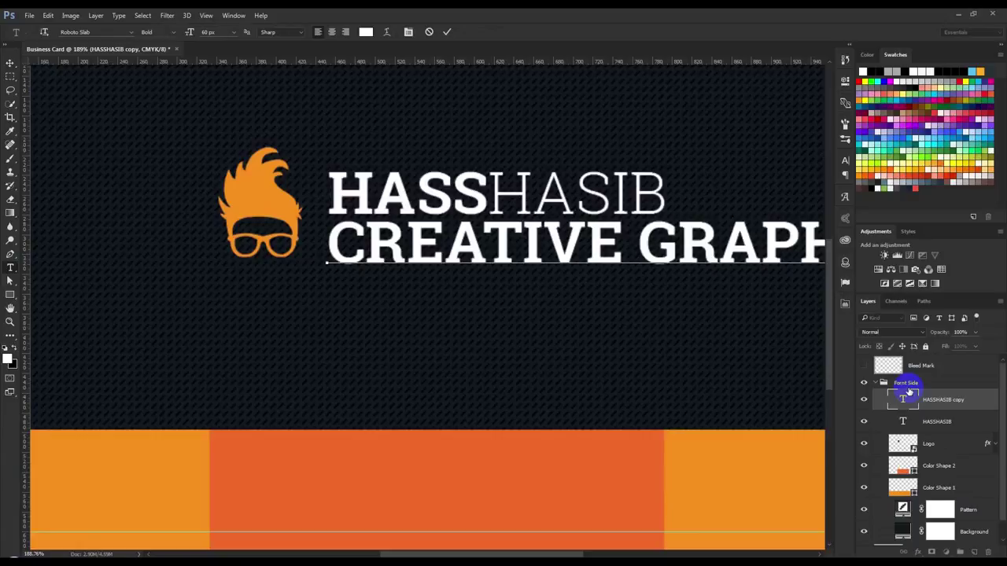
pyautogui.doubleClick(905, 389)
pyautogui.click(233, 32)
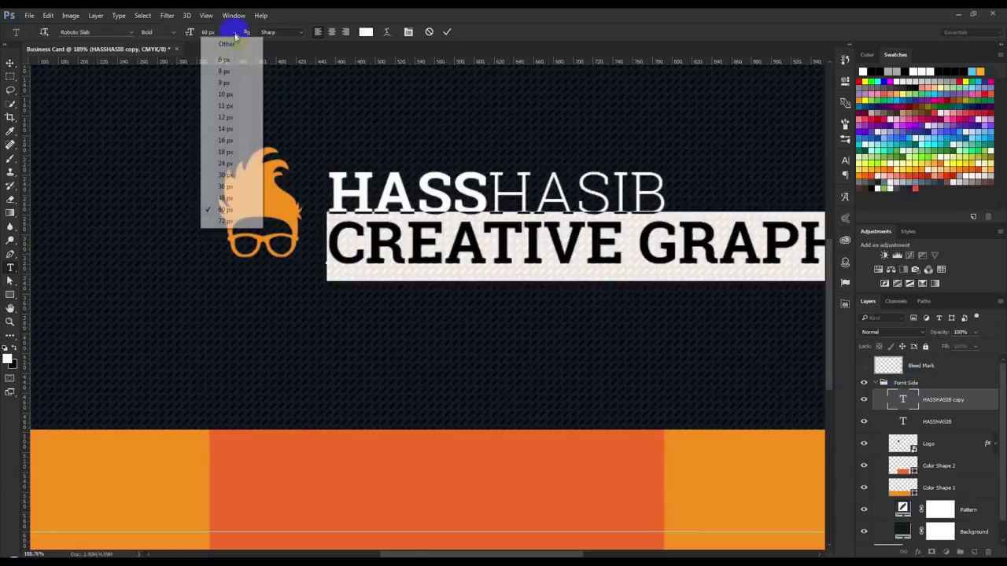
pyautogui.click(225, 163)
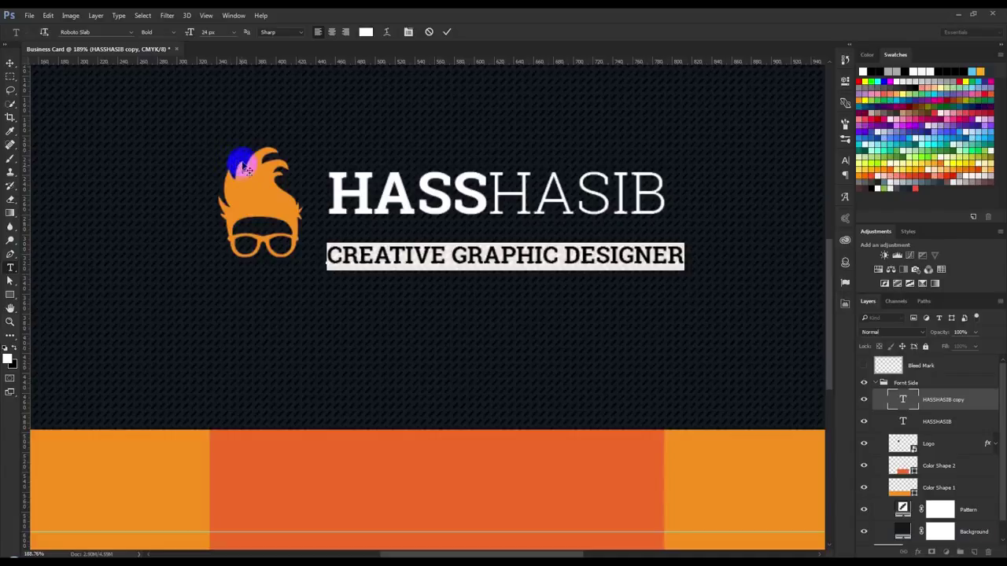
# - Make the tagline Regular weight, one size smaller at 23, and nudge it up under the name
pyautogui.click(172, 32)
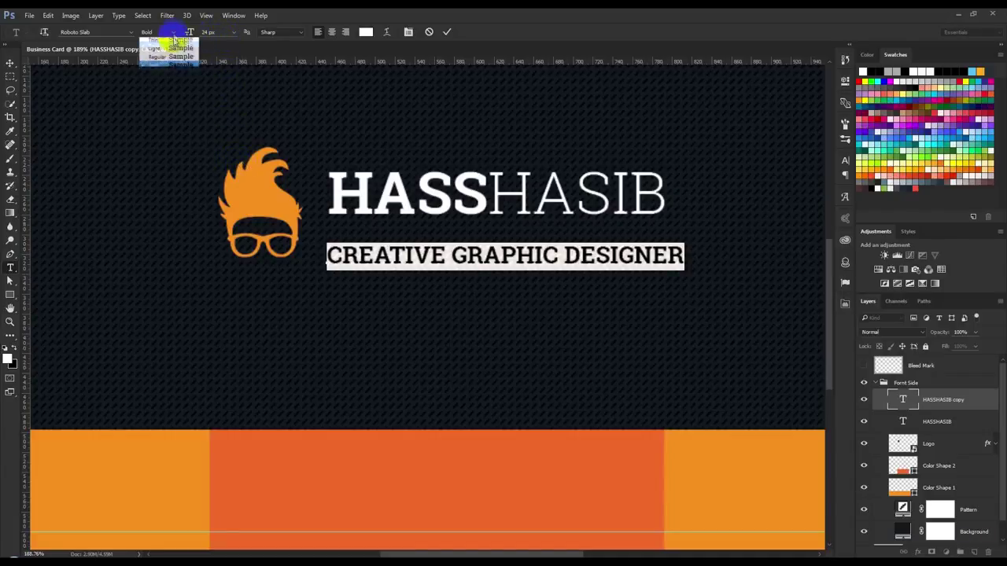
pyautogui.click(172, 59)
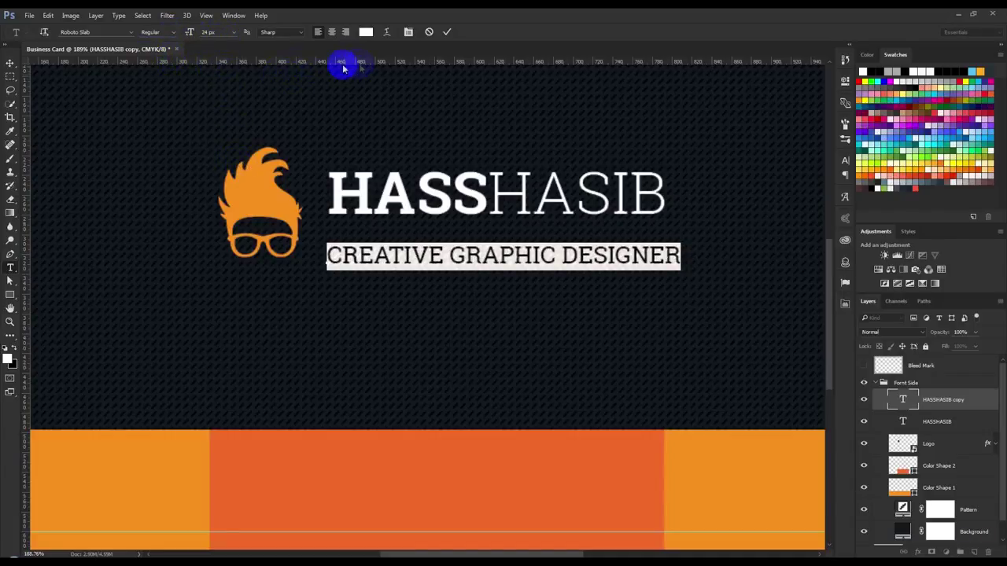
pyautogui.press('Down')
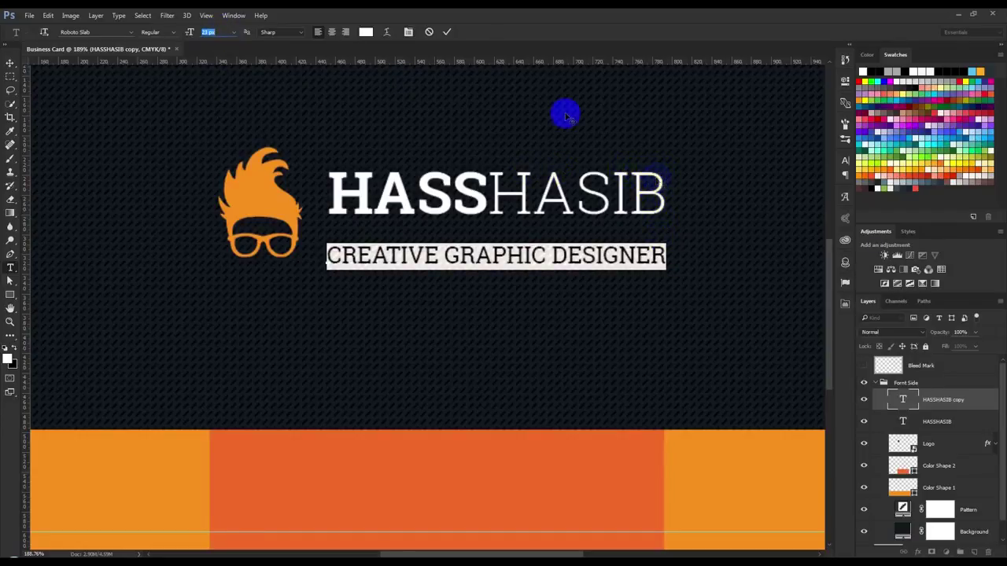
pyautogui.click(448, 32)
pyautogui.press('v')
pyautogui.press('Up')
pyautogui.press('Up')
pyautogui.press('Up')
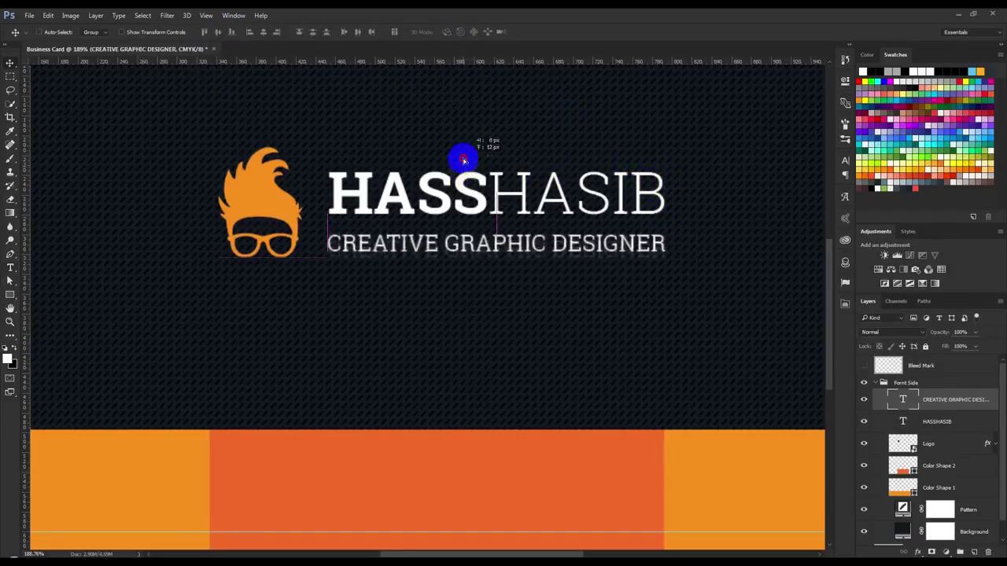
# - Add horizontal guides along the top of the name and below the tagline
pyautogui.hotkey('ctrl', '0')
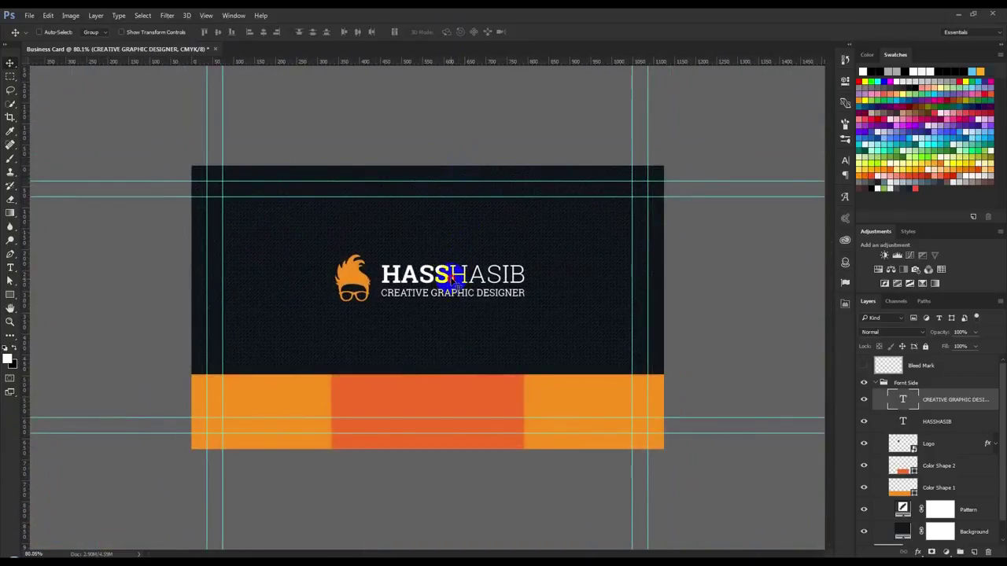
pyautogui.scroll(2, 431, 300)
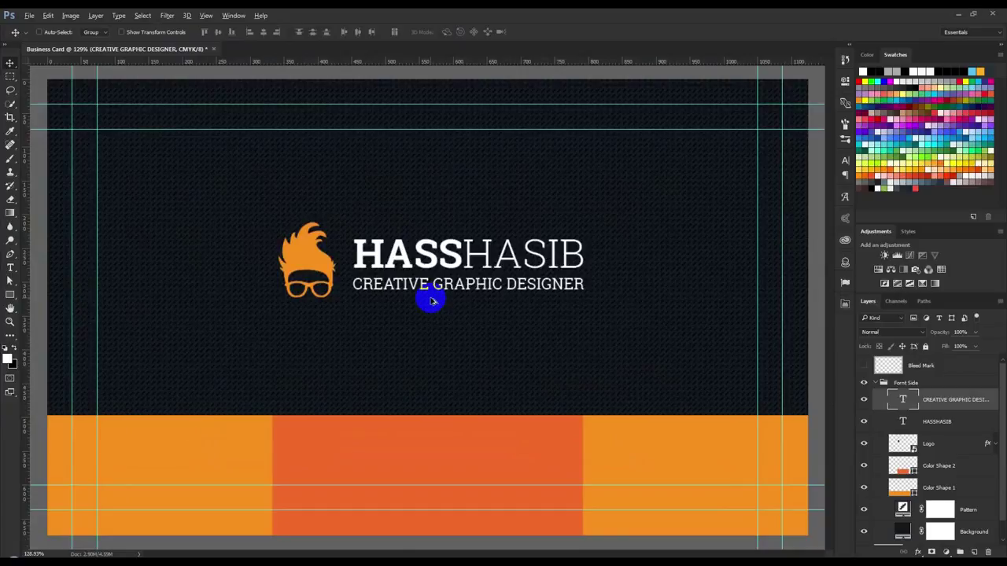
pyautogui.scroll(2, 431, 300)
pyautogui.click(903, 444)
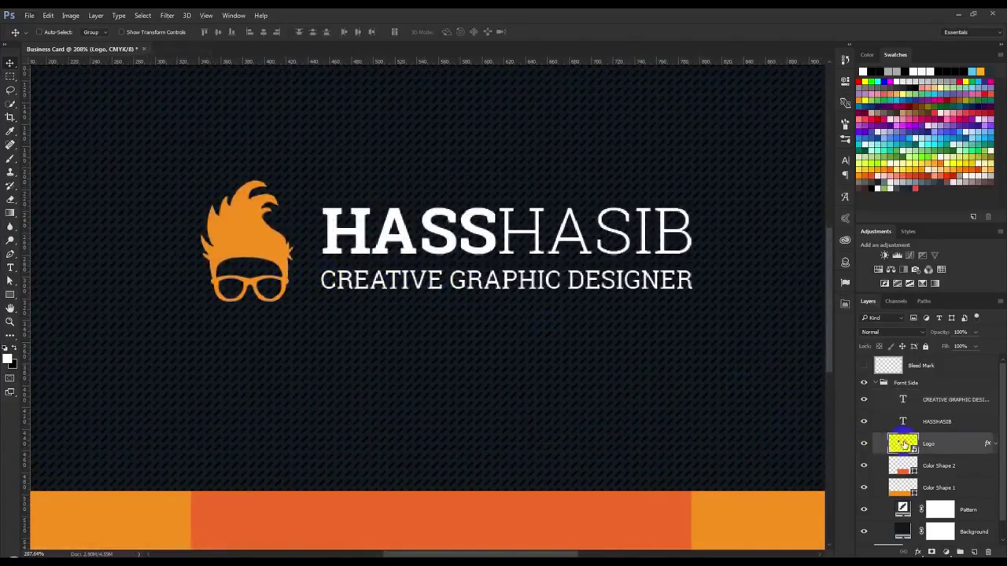
pyautogui.moveTo(416, 61); pyautogui.dragTo(447, 198)
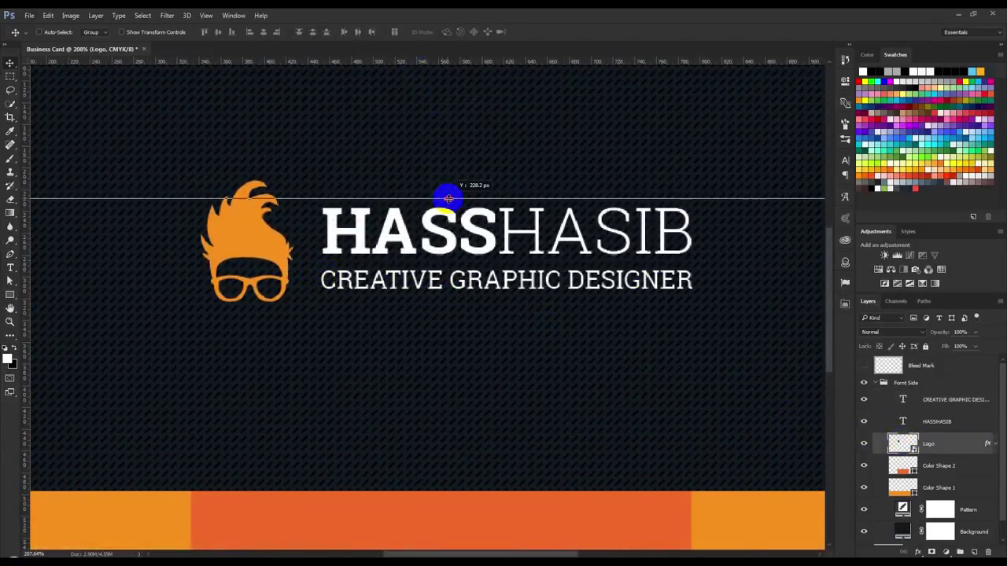
pyautogui.moveTo(448, 198); pyautogui.dragTo(448, 208)
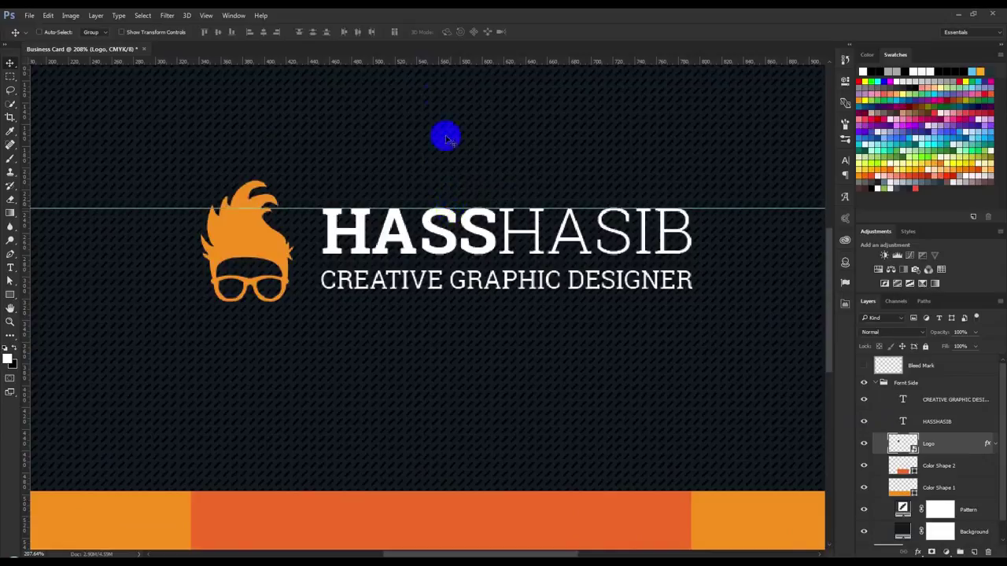
pyautogui.moveTo(437, 69); pyautogui.dragTo(489, 287)
# - Shift the tagline slightly to line it up with the guides
pyautogui.click(937, 401)
pyautogui.moveTo(697, 333); pyautogui.dragTo(697, 331)
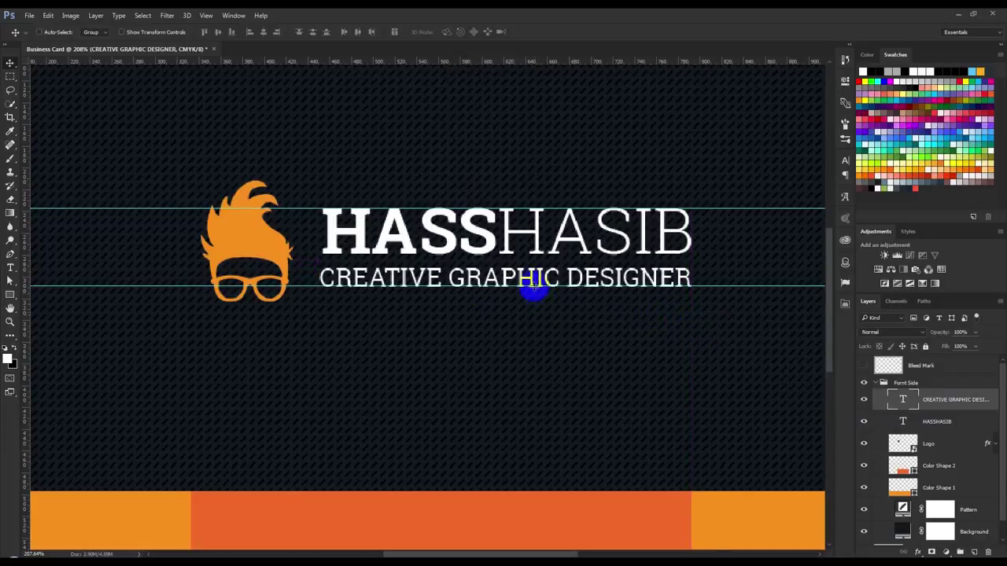
pyautogui.moveTo(534, 285); pyautogui.dragTo(531, 285)
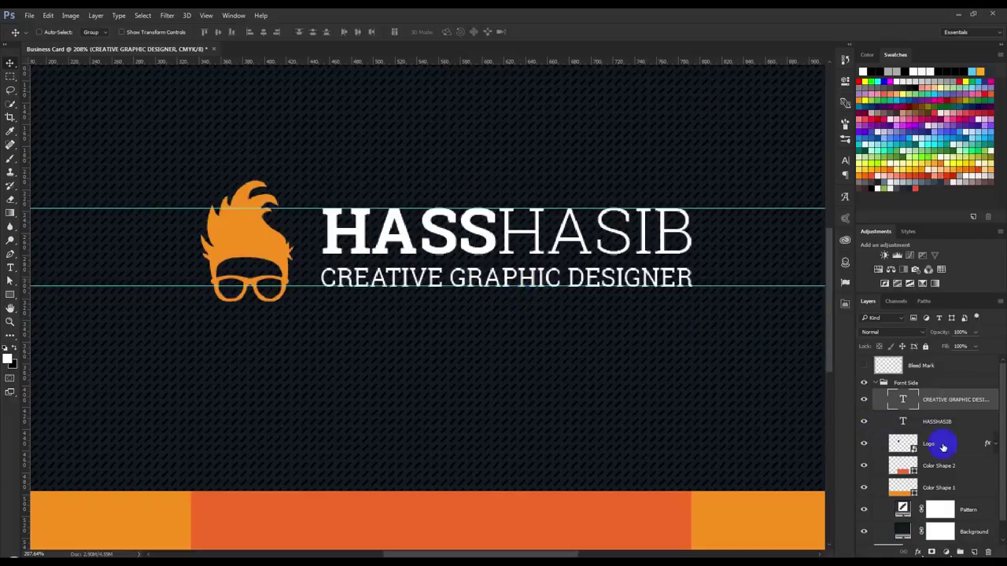
# - Scale the Logo to about 4.69% to span between the guides and move it beside the name
pyautogui.click(941, 446)
pyautogui.hotkey('ctrl', 't')
pyautogui.moveTo(301, 189)
pyautogui.mouseDown()
pyautogui.moveTo(290, 200)
pyautogui.moveTo(331, 202)
pyautogui.mouseUp()
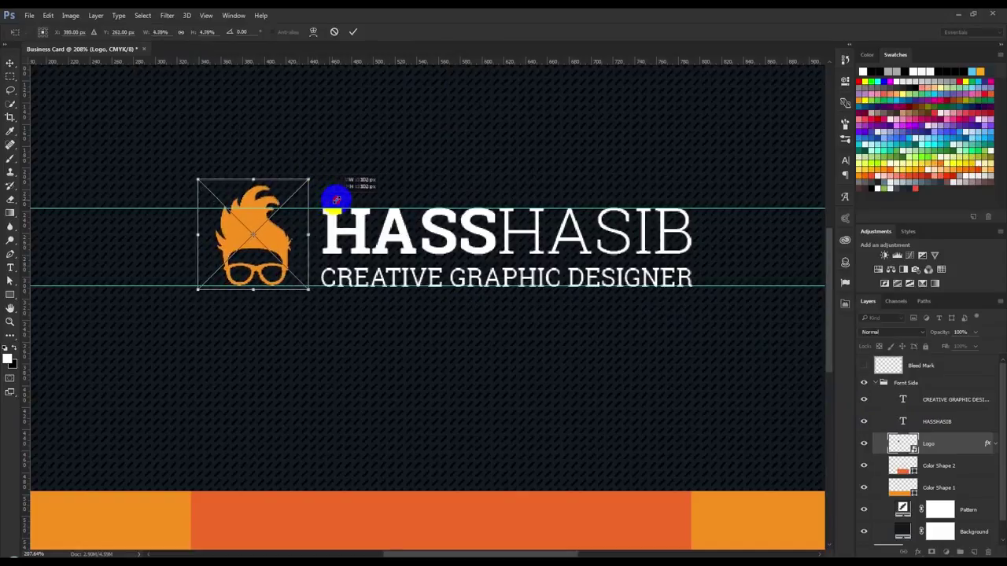
pyautogui.moveTo(317, 189)
pyautogui.mouseDown()
pyautogui.moveTo(304, 220)
pyautogui.moveTo(284, 227)
pyautogui.mouseUp()
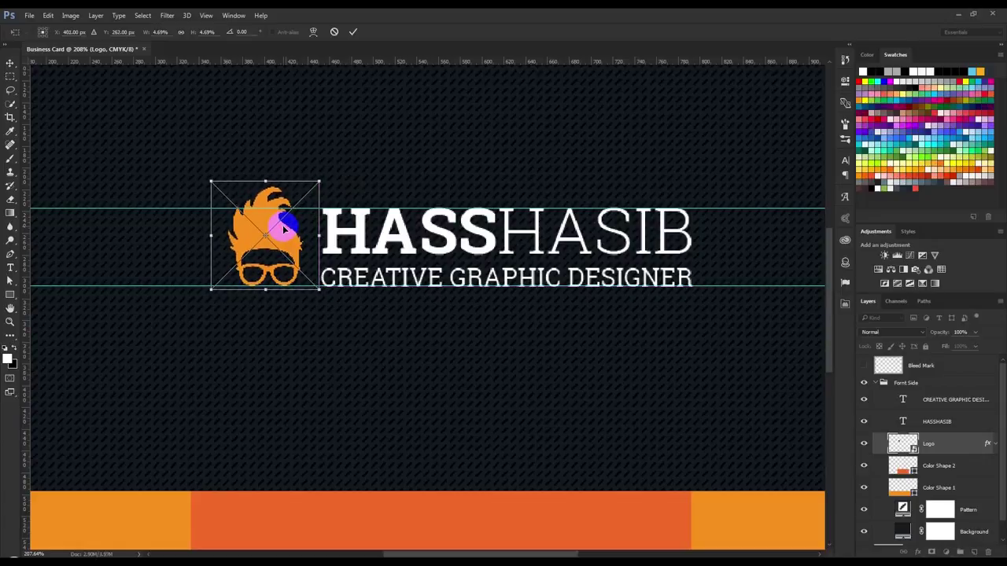
pyautogui.click(353, 31)
pyautogui.hotkey('ctrl', '0')
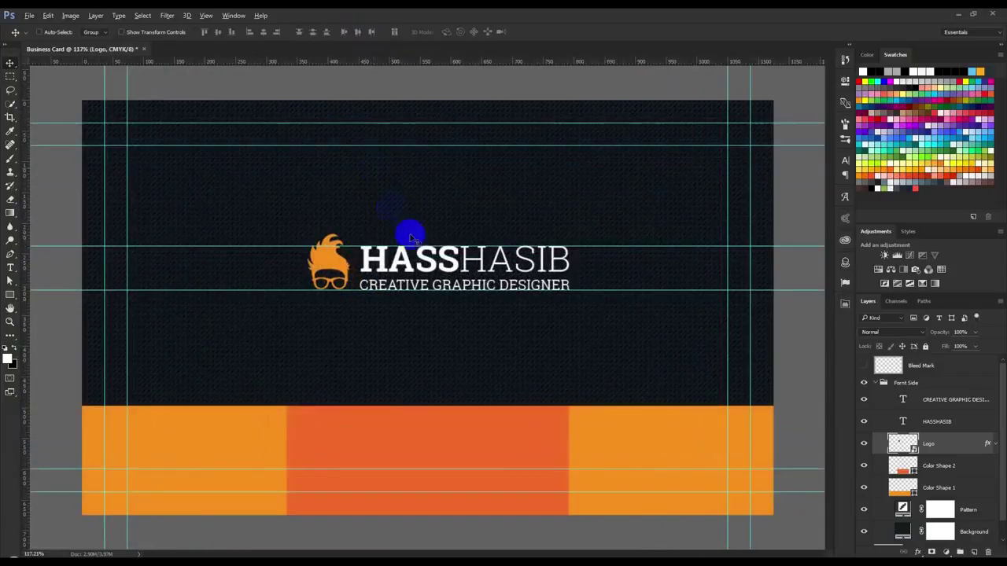
# - Remove the extra guide and group the logo, name and tagline layers as LOGO
pyautogui.moveTo(414, 247); pyautogui.dragTo(353, 61)
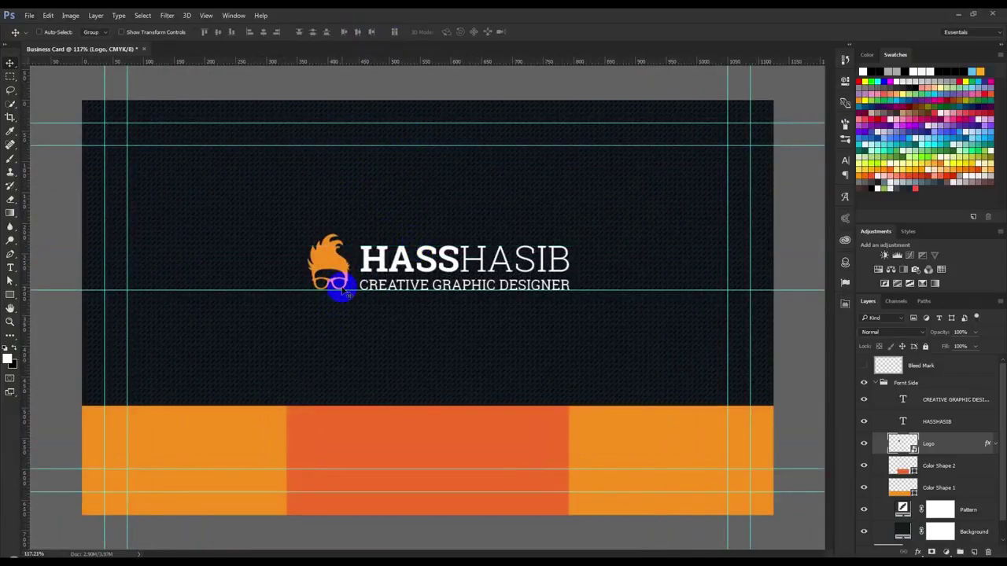
pyautogui.hotkey('ctrl', '-')
pyautogui.hotkey('ctrl', '-')
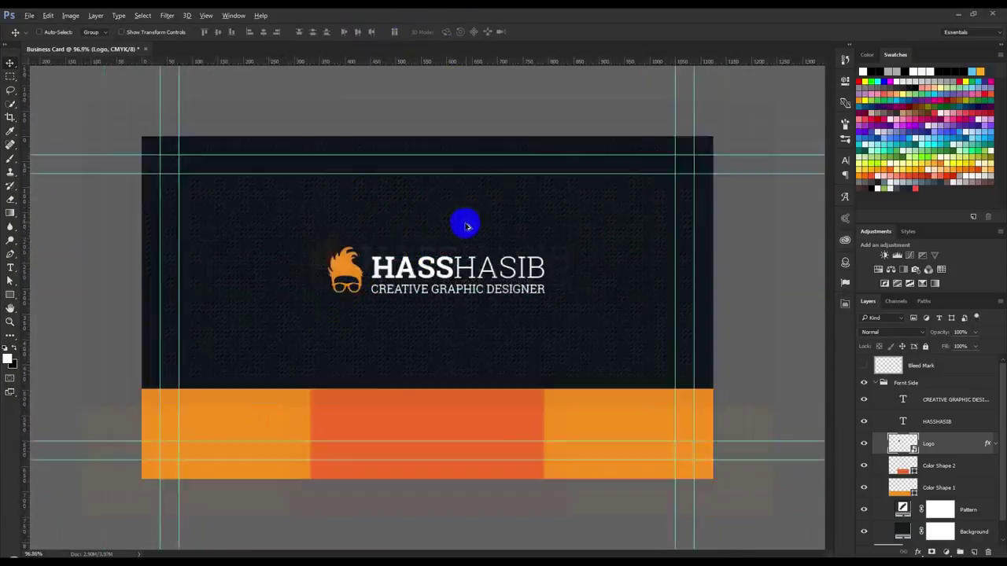
pyautogui.keyDown('shift'); pyautogui.click(941, 408); pyautogui.keyUp('shift')
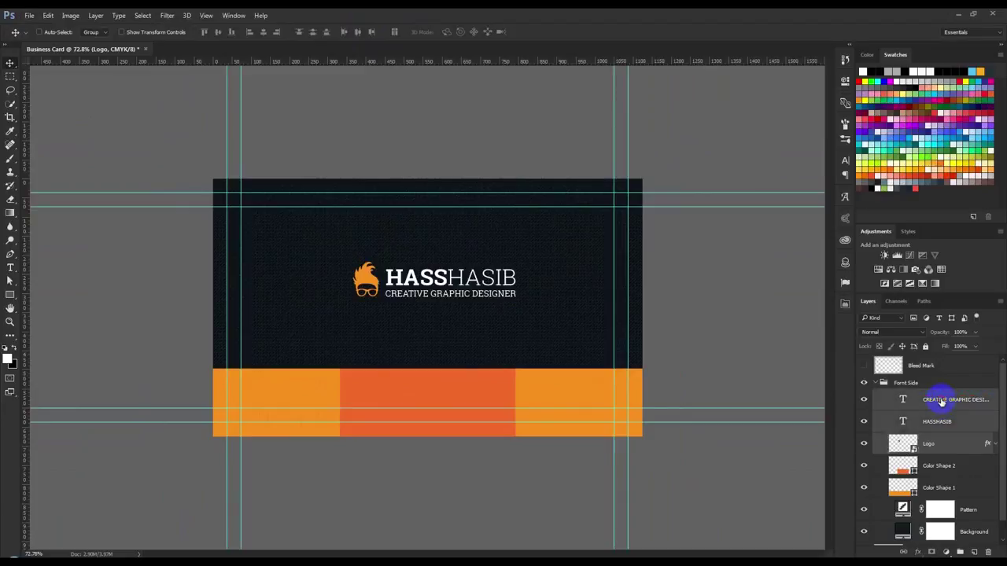
pyautogui.hotkey('ctrl', 'g')
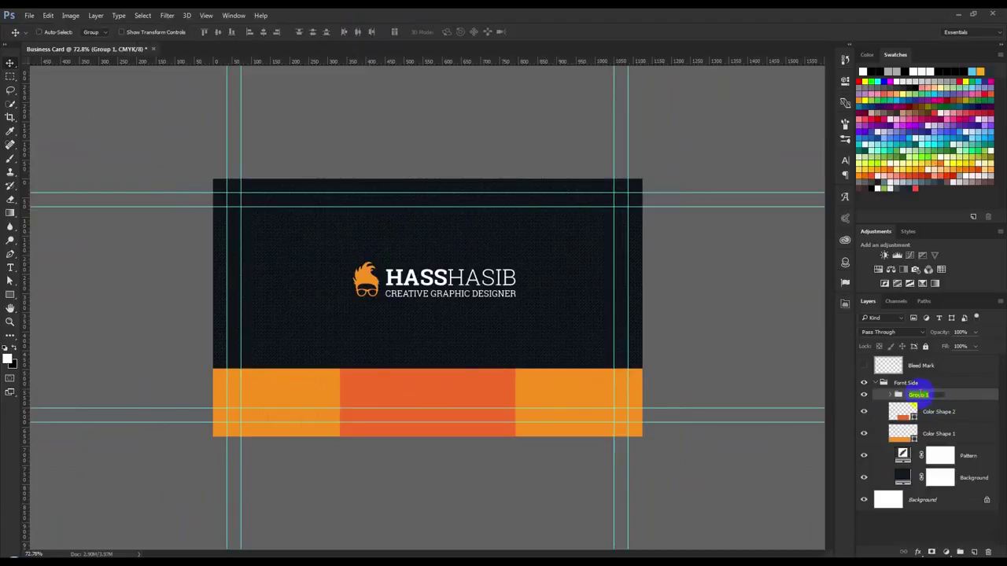
pyautogui.write('LOGO')
# - Group Color Shape 2 through the Background layer into a group named Background
pyautogui.click(941, 410)
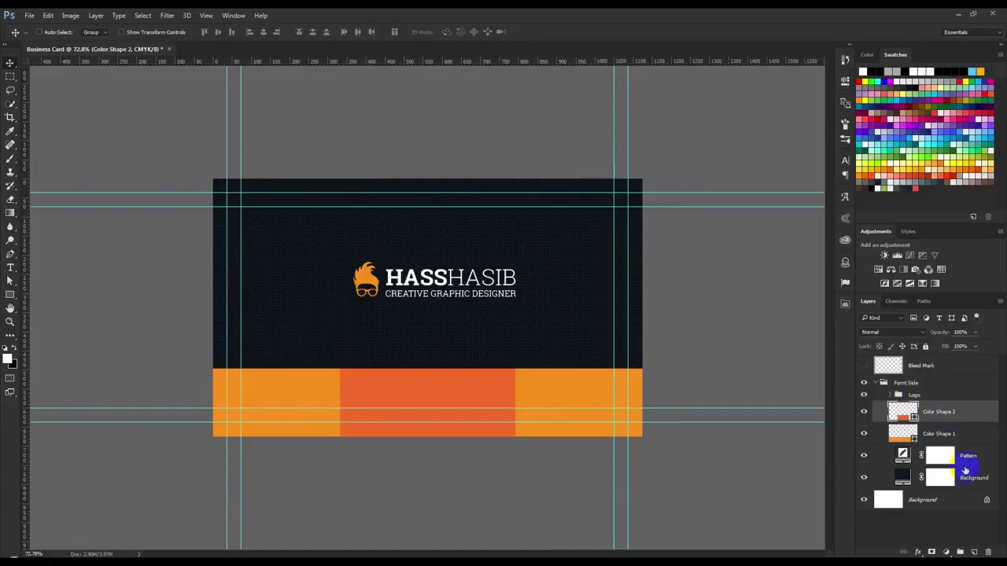
pyautogui.keyDown('shift'); pyautogui.click(973, 477); pyautogui.keyUp('shift')
pyautogui.hotkey('ctrl', 'g')
pyautogui.write('Background')
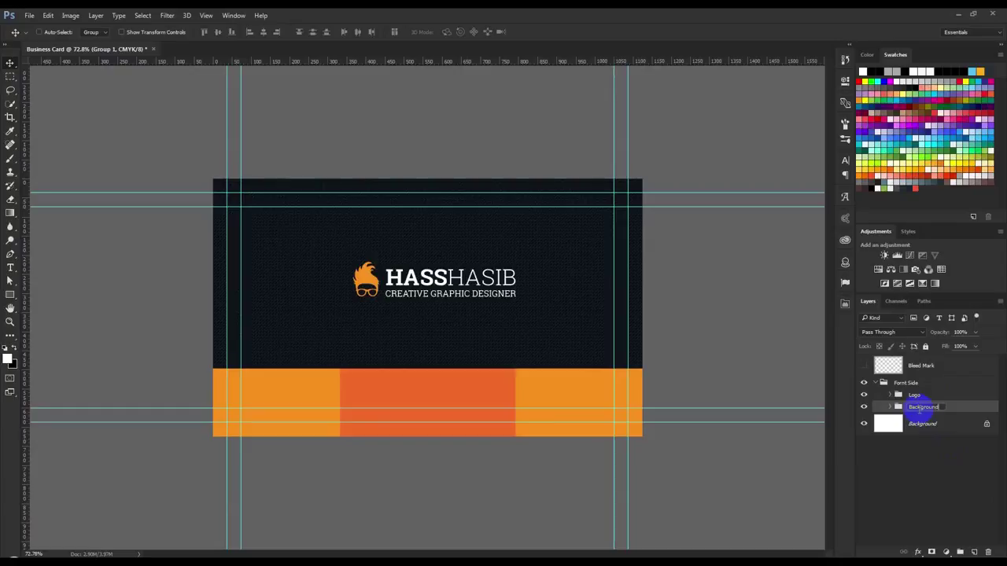
pyautogui.click(947, 408)
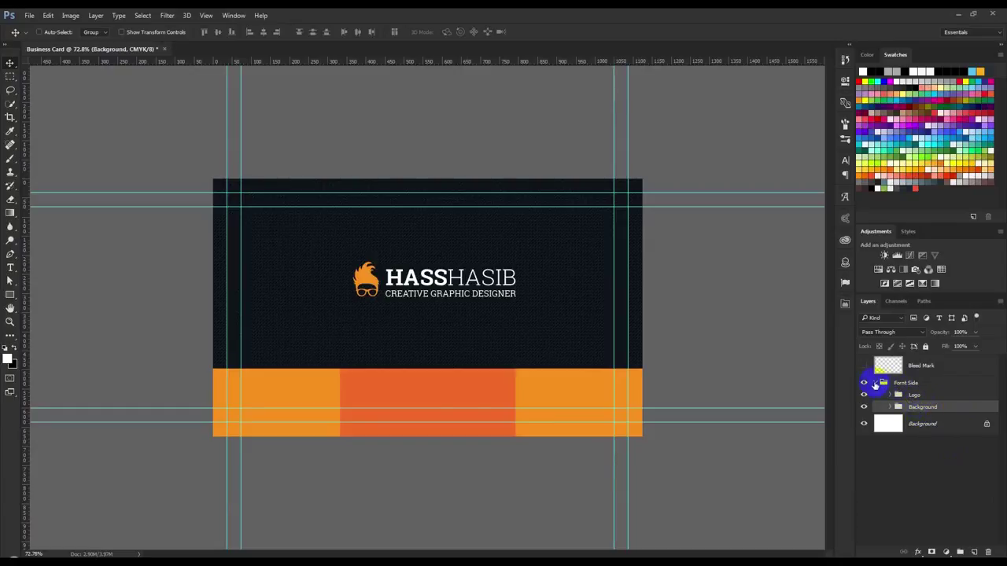
# - Start scaling the Logo group down to about 82%
pyautogui.click(912, 395)
pyautogui.hotkey('ctrl', '+')
pyautogui.hotkey('ctrl', 't')
pyautogui.moveTo(553, 240); pyautogui.dragTo(532, 247)
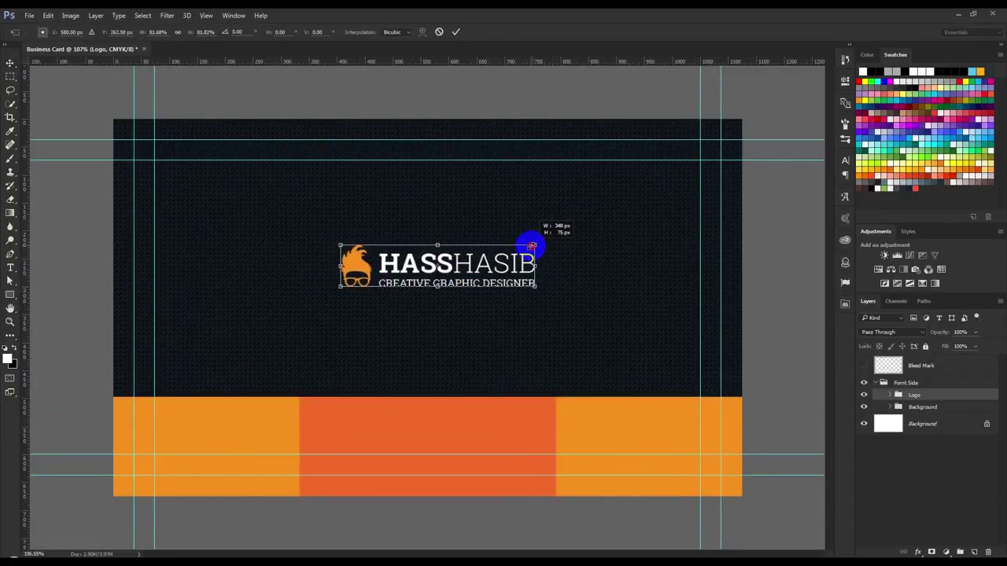
# - Fine-tune and apply the Logo group's roughly 82% scale, then zoom in to review it
pyautogui.moveTo(532, 246); pyautogui.dragTo(539, 243)
pyautogui.click(455, 33)
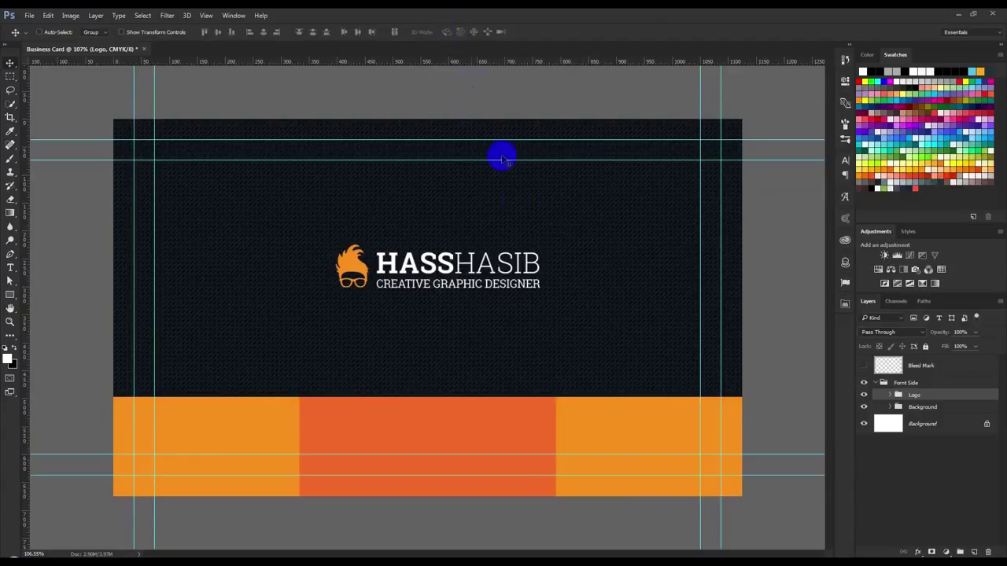
pyautogui.hotkey('ctrl', '-')
pyautogui.hotkey('ctrl', '-')
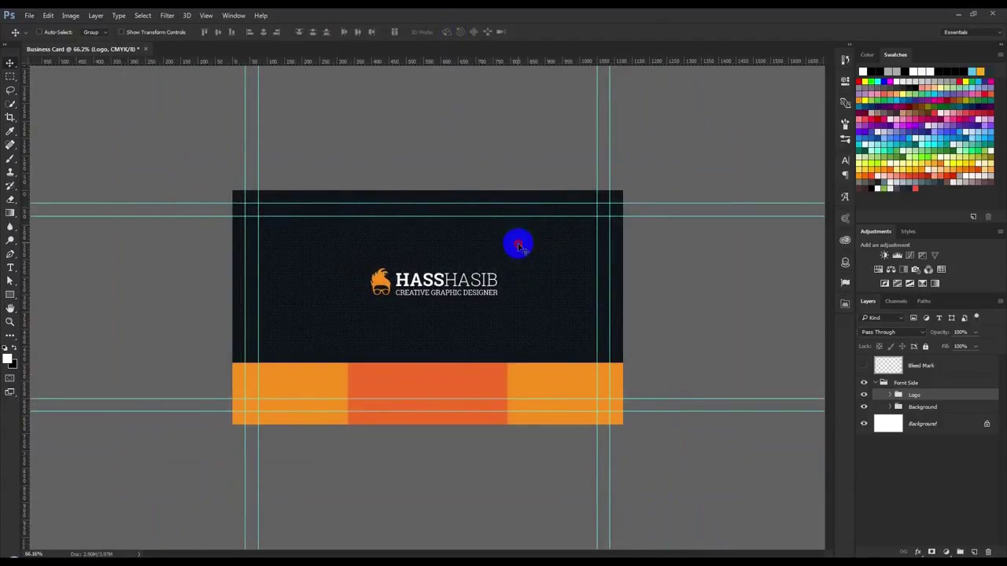
pyautogui.hotkey('ctrl', '+')
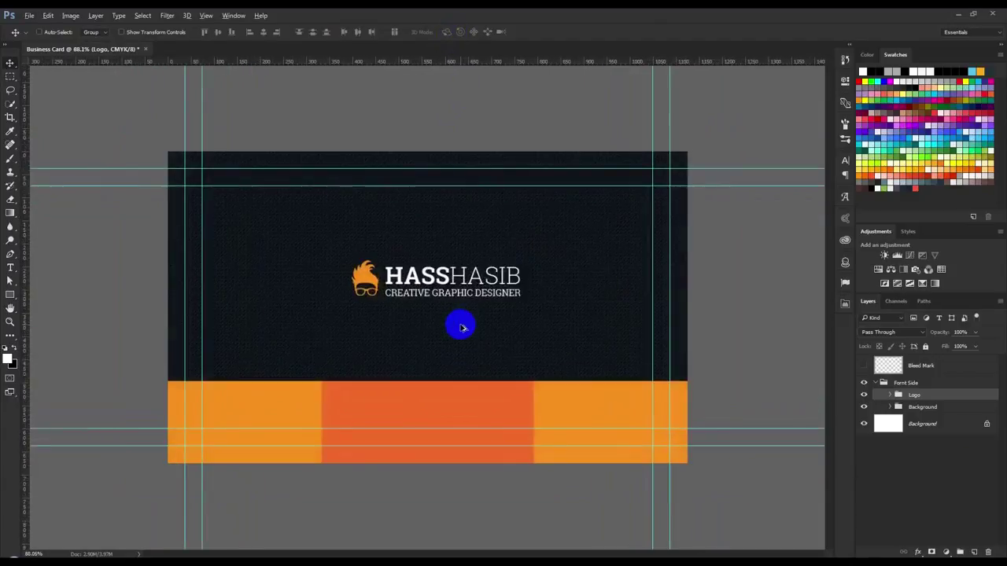
pyautogui.hotkey('ctrl', '+')
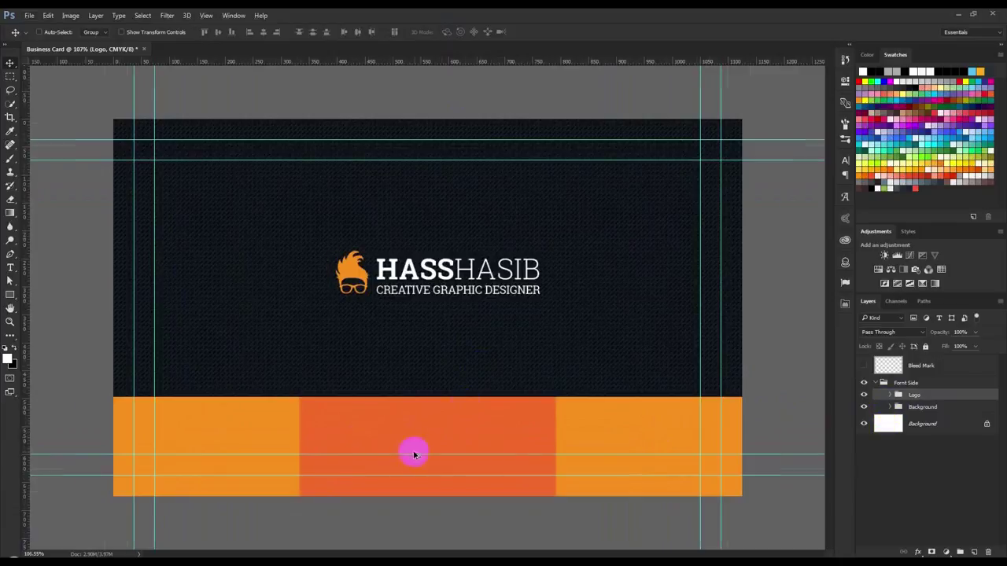
pyautogui.hotkey('ctrl', '+')
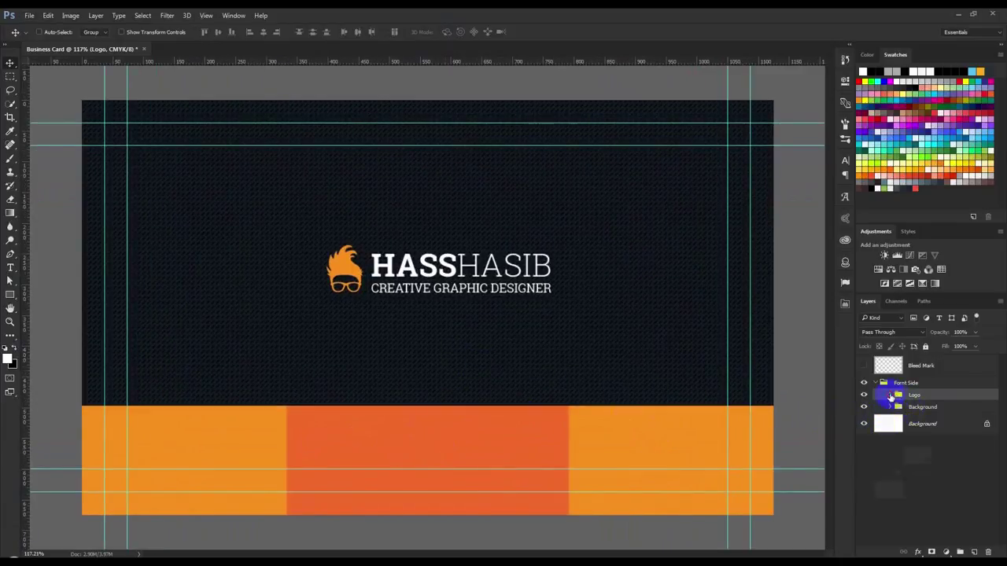
# - Duplicate the CREATIVE GRAPHIC DESIGNER tagline from the Logo group down onto the red-orange middle band
pyautogui.click(891, 395)
pyautogui.click(933, 412)
pyautogui.moveTo(512, 306); pyautogui.dragTo(519, 468)
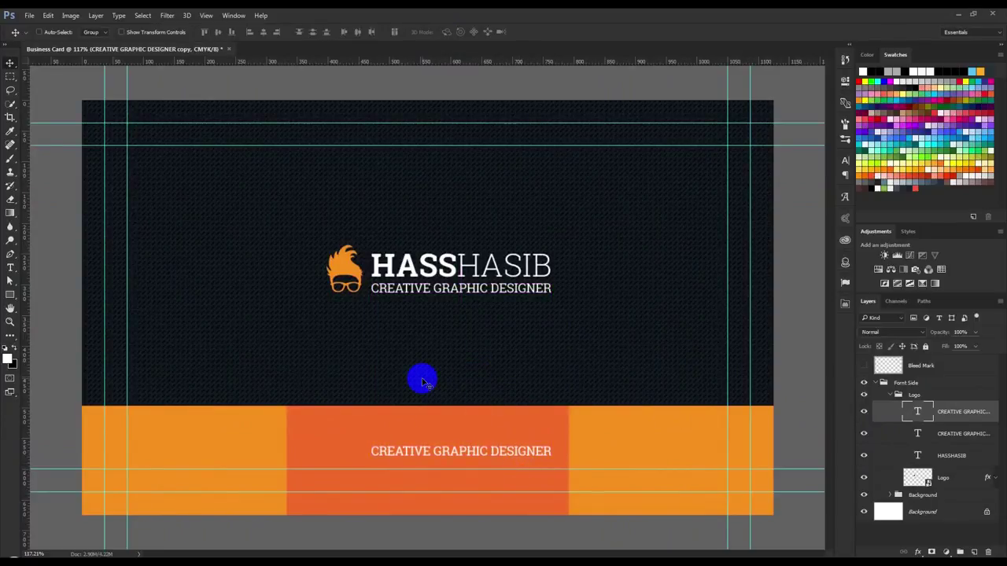
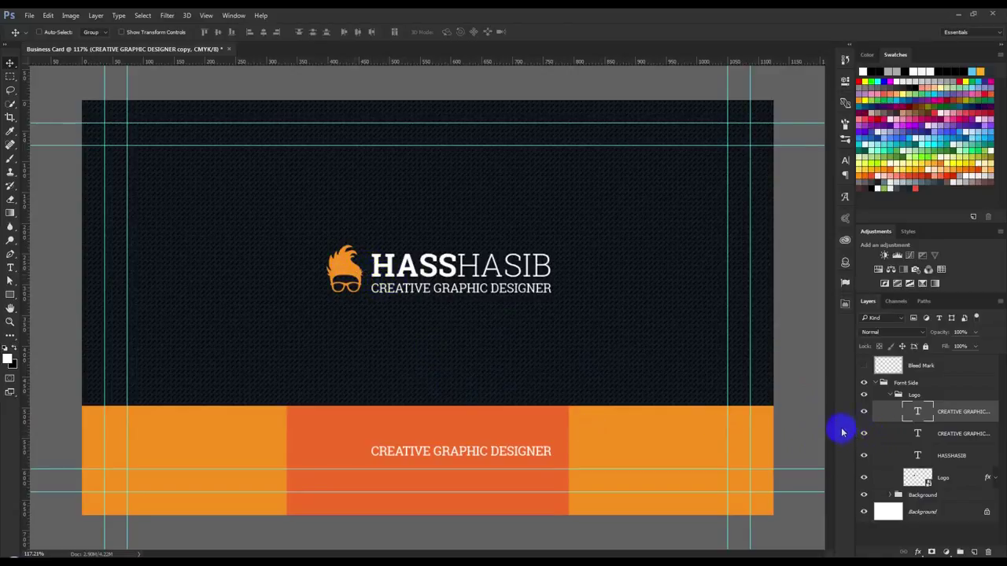
pyautogui.moveTo(517, 429); pyautogui.dragTo(506, 433)
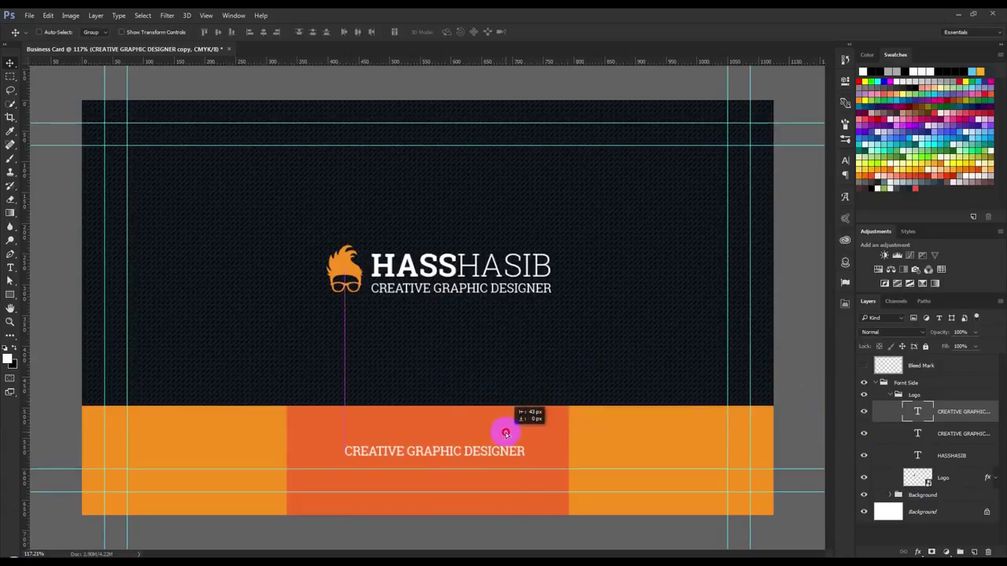
pyautogui.doubleClick(918, 414)
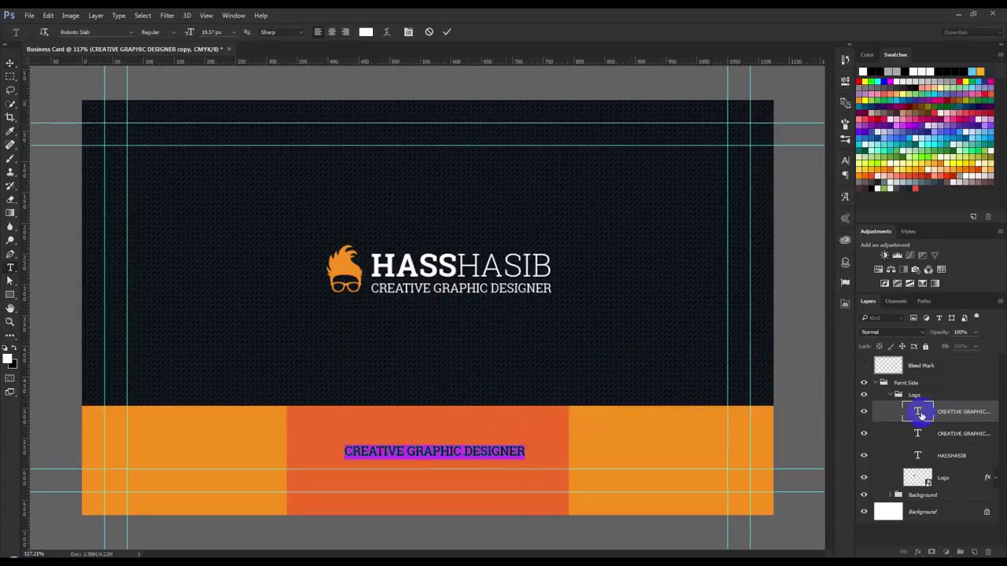
pyautogui.write('W')
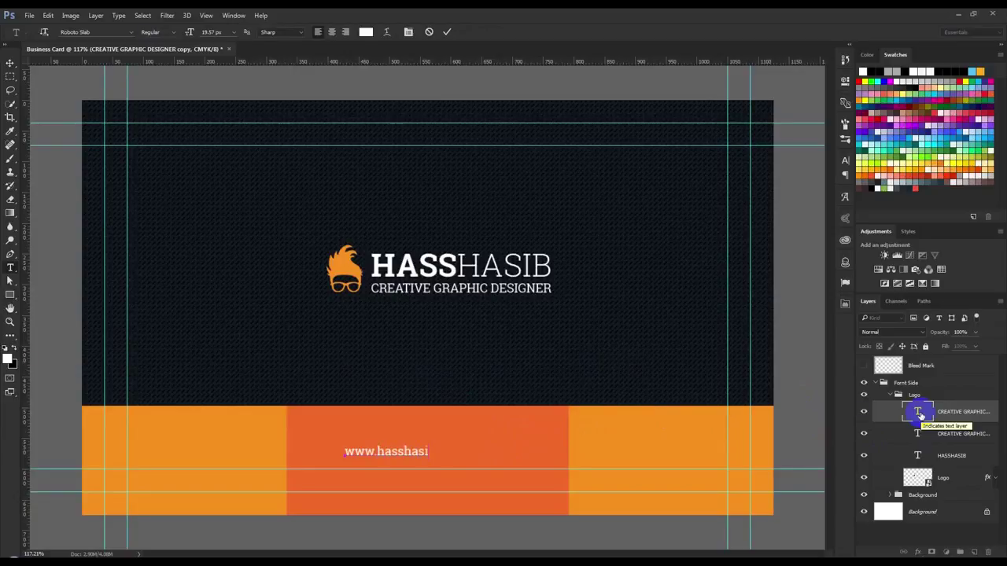
pyautogui.write('m')
pyautogui.doubleClick(919, 415)
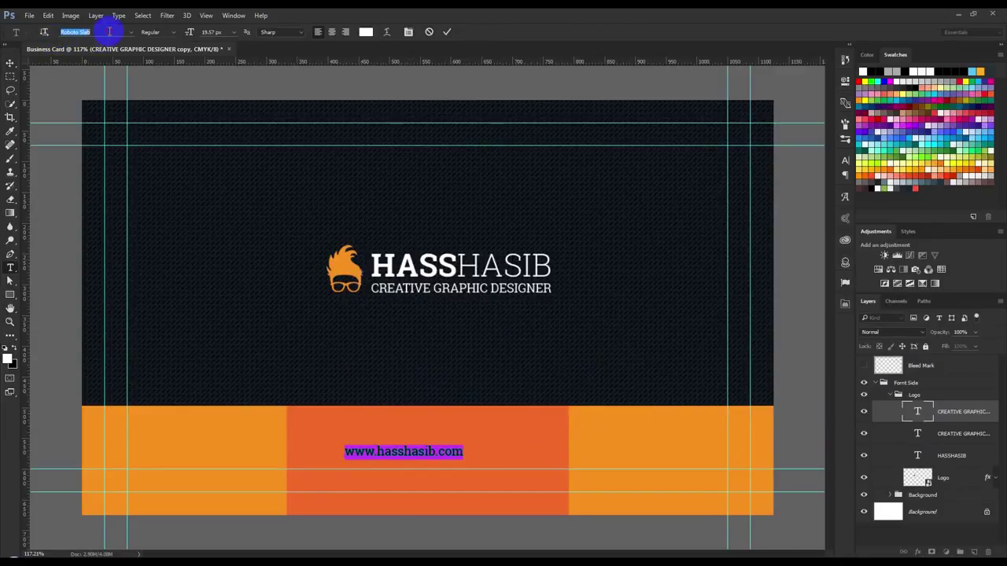
pyautogui.write('r')
pyautogui.press('BackSpace')
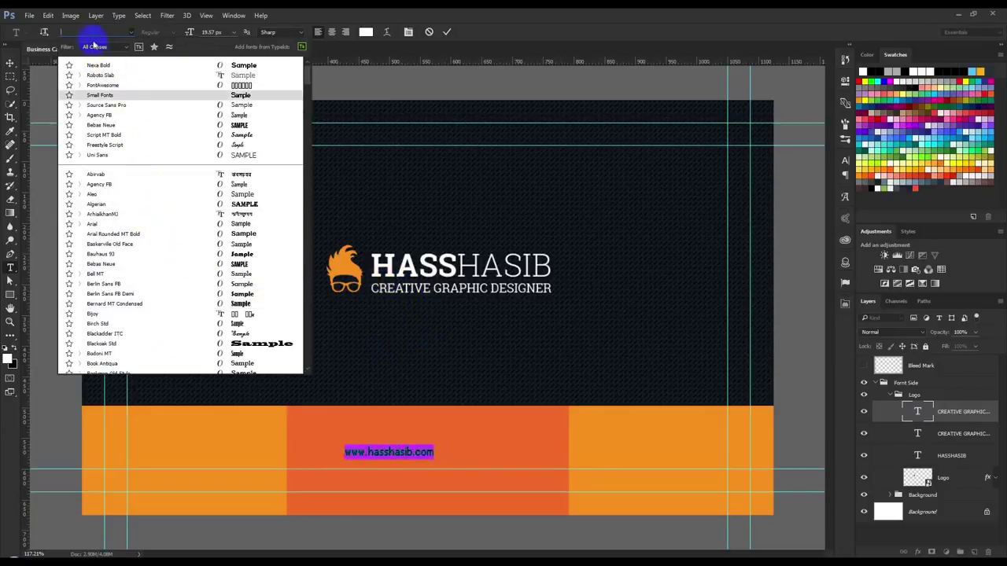
pyautogui.write('robot')
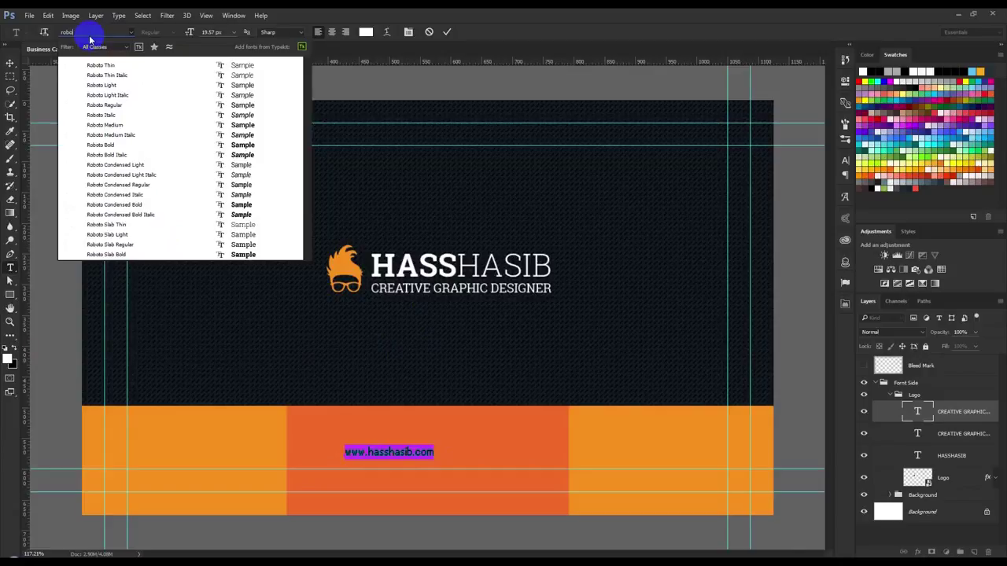
pyautogui.press('BackSpace')
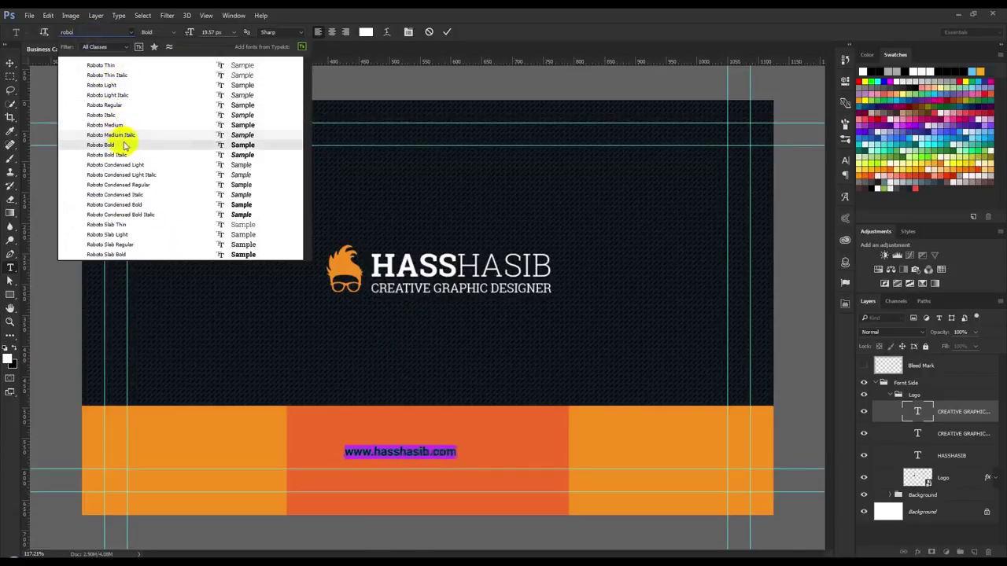
pyautogui.click(123, 109)
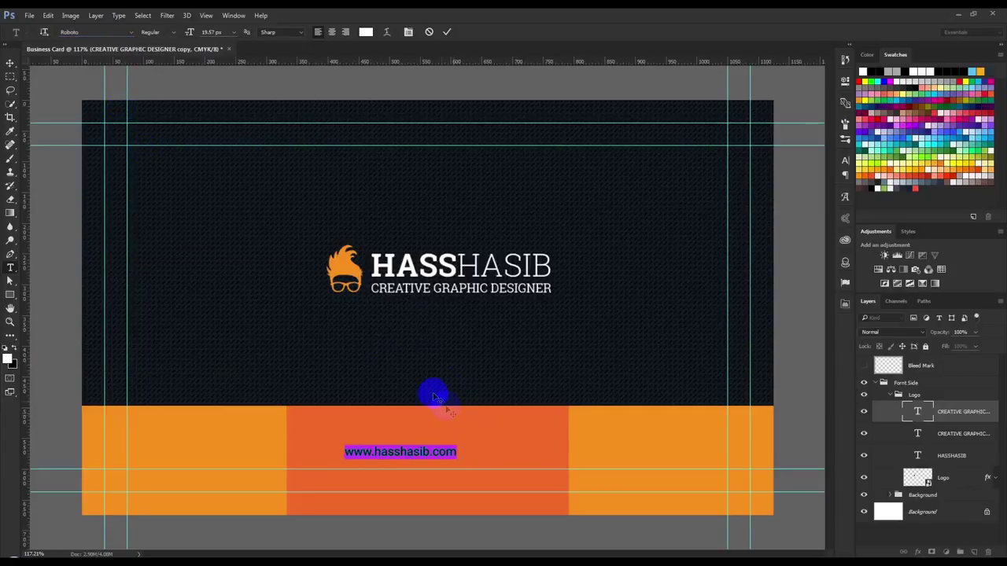
# - Give the web address tracking 80 and size 18 px, then centre it in the orange strip
pyautogui.moveTo(439, 431); pyautogui.dragTo(478, 447)
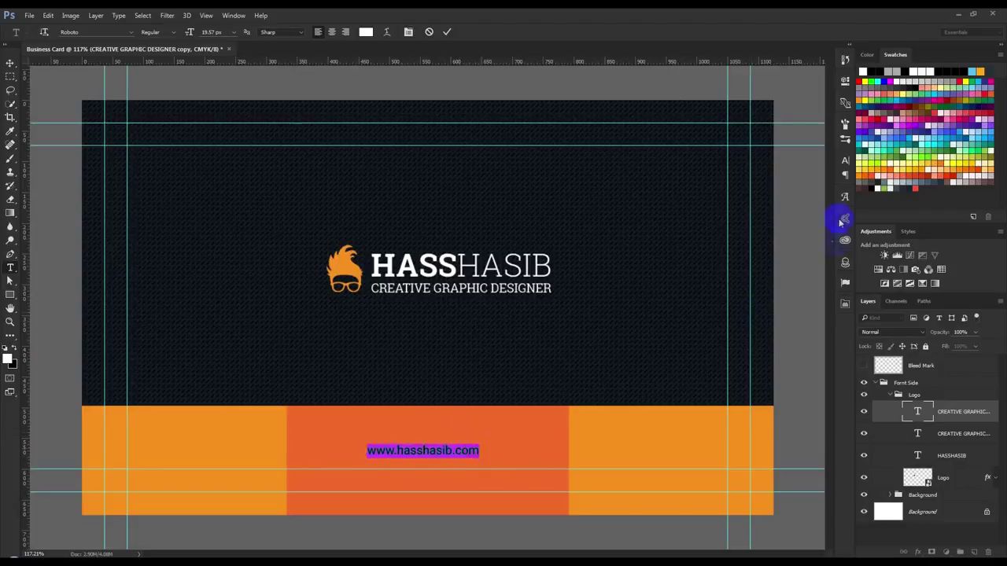
pyautogui.click(845, 160)
pyautogui.press('Up')
pyautogui.press('Up')
pyautogui.press('Up')
pyautogui.press('Up')
pyautogui.press('Up')
pyautogui.press('Up')
pyautogui.press('Up')
pyautogui.press('Up')
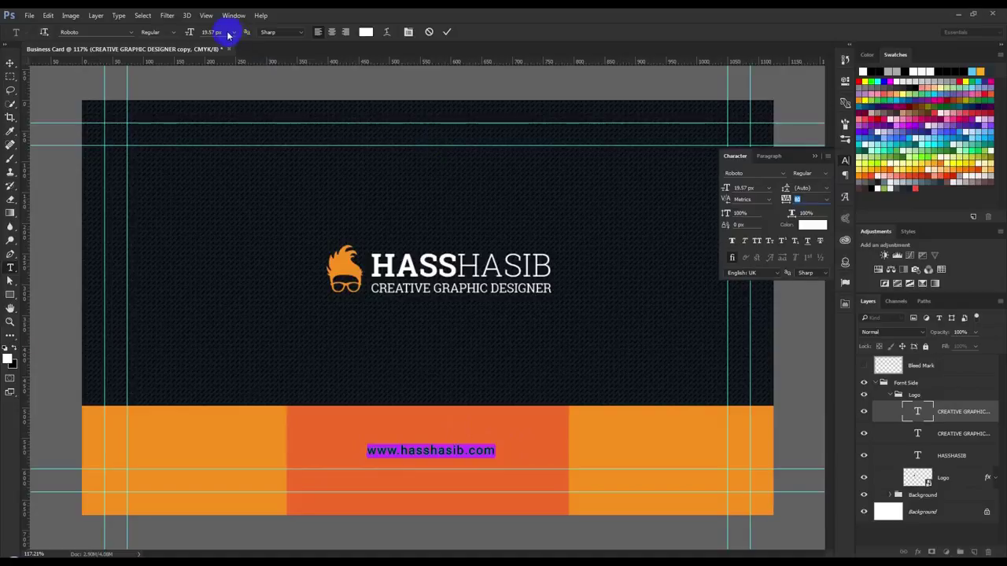
pyautogui.click(235, 33)
pyautogui.click(230, 142)
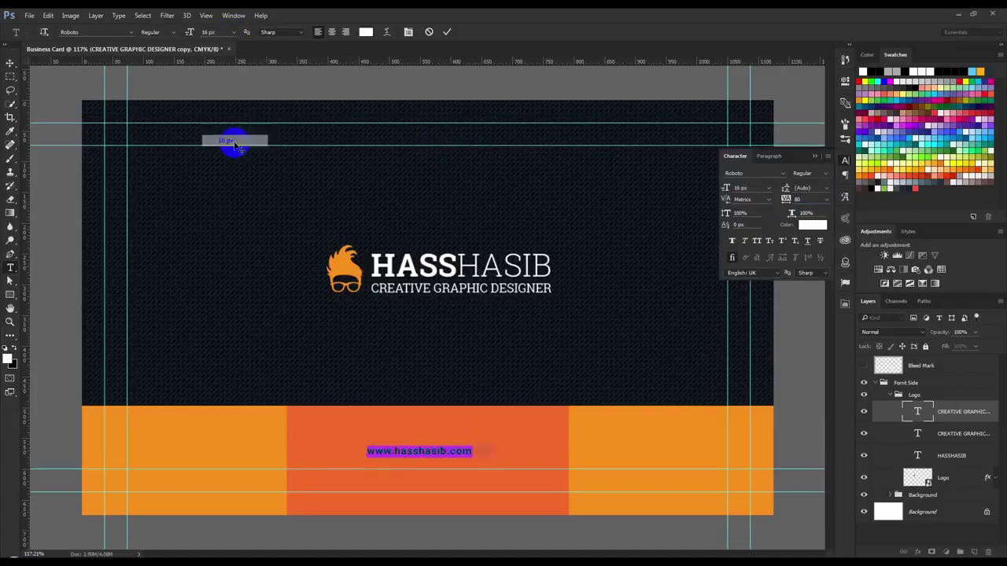
pyautogui.click(233, 33)
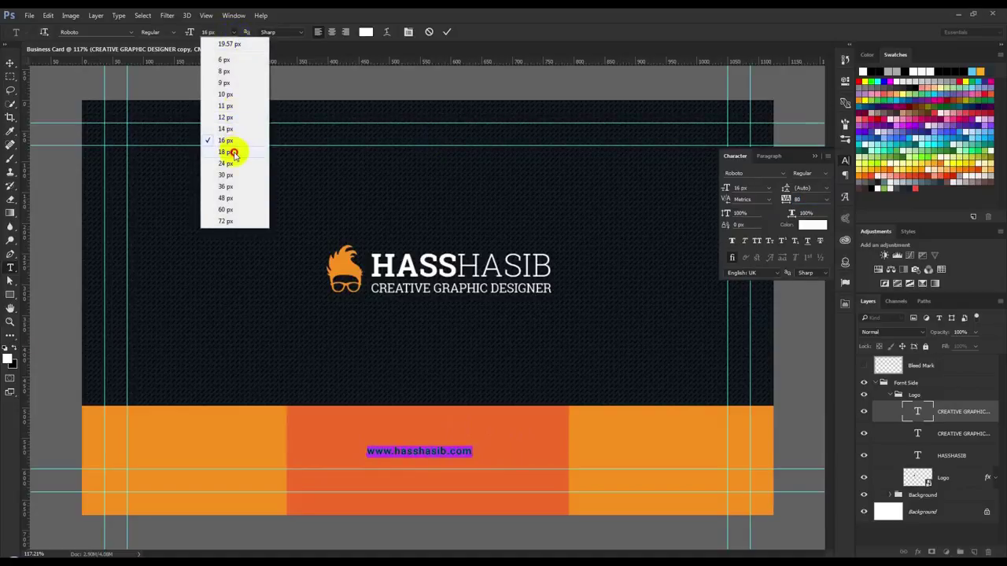
pyautogui.click(240, 153)
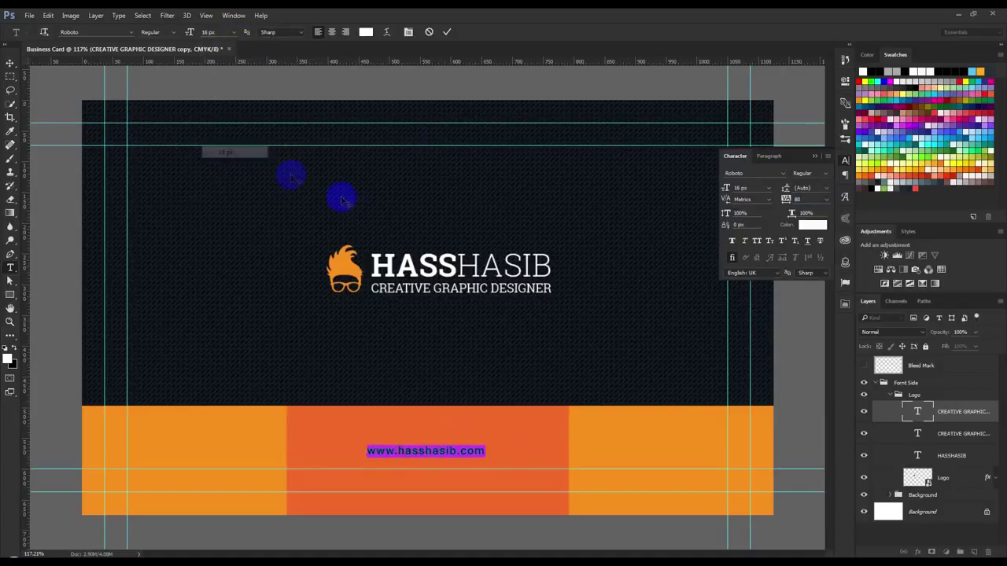
pyautogui.click(447, 31)
pyautogui.press('v')
pyautogui.moveTo(464, 453); pyautogui.dragTo(481, 455)
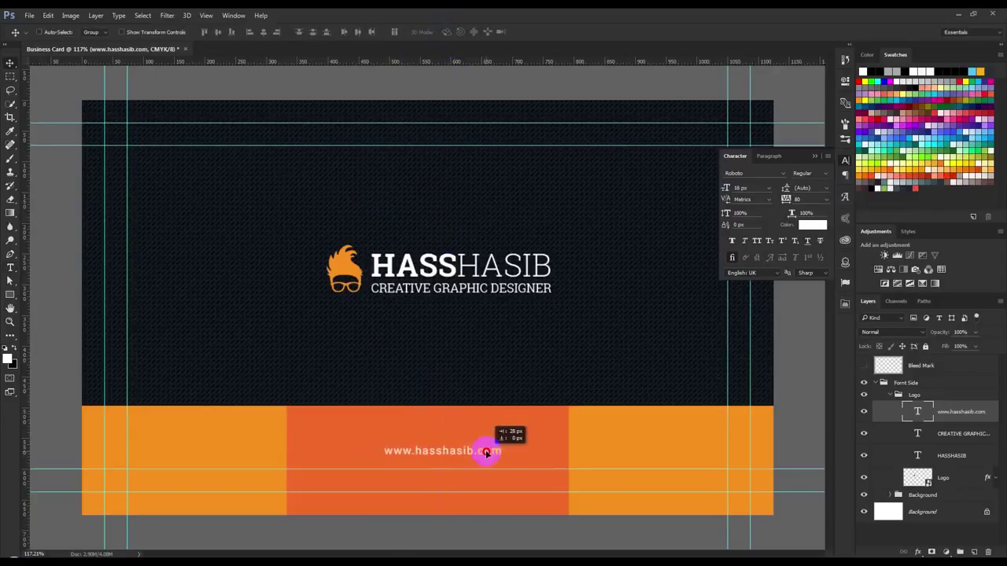
# - Draw a small globe custom shape just left of the web address
pyautogui.scroll(3, 423, 470)
pyautogui.scroll(3, 411, 465)
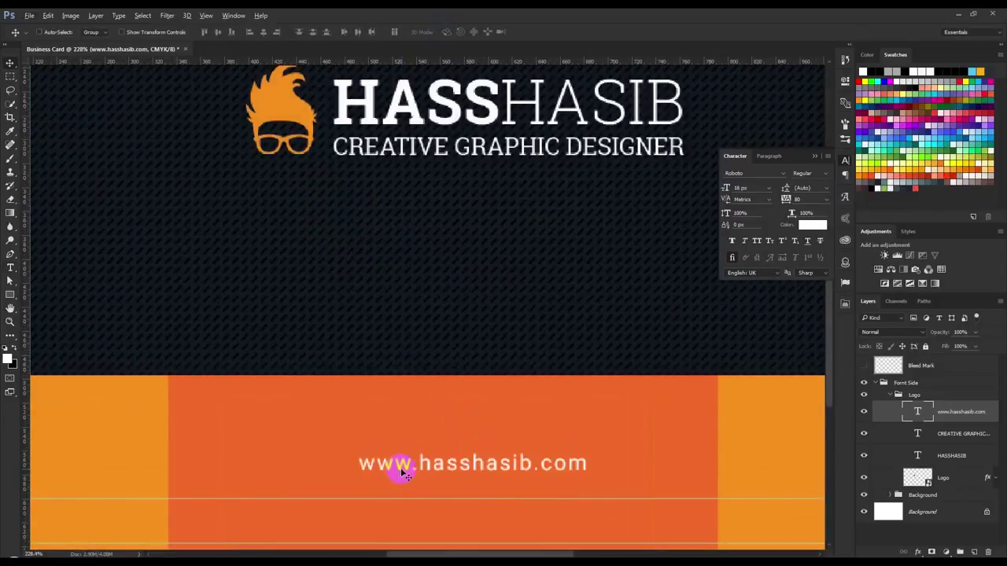
pyautogui.scroll(-1, 236, 409)
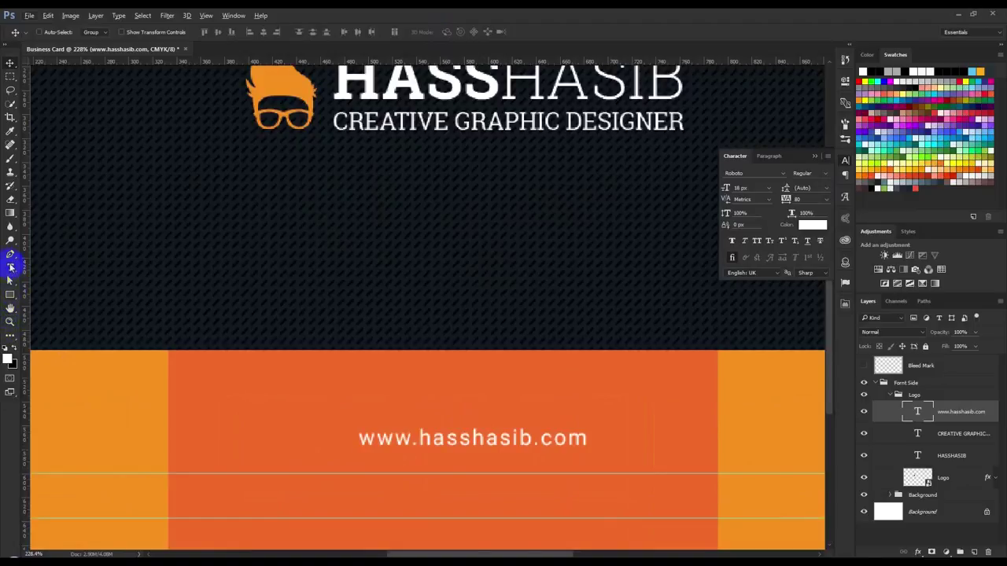
pyautogui.rightClick(10, 295)
pyautogui.click(68, 347)
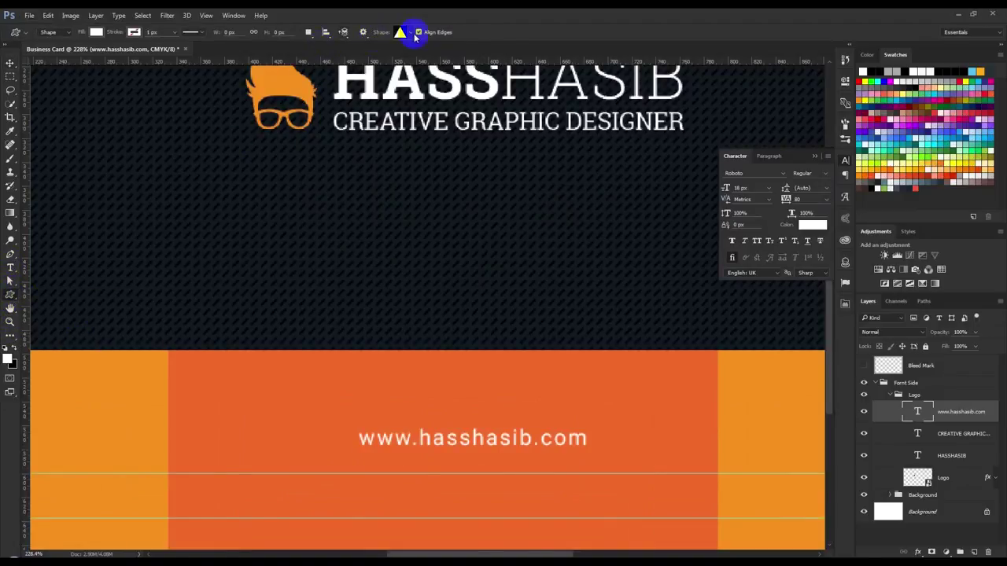
pyautogui.click(409, 35)
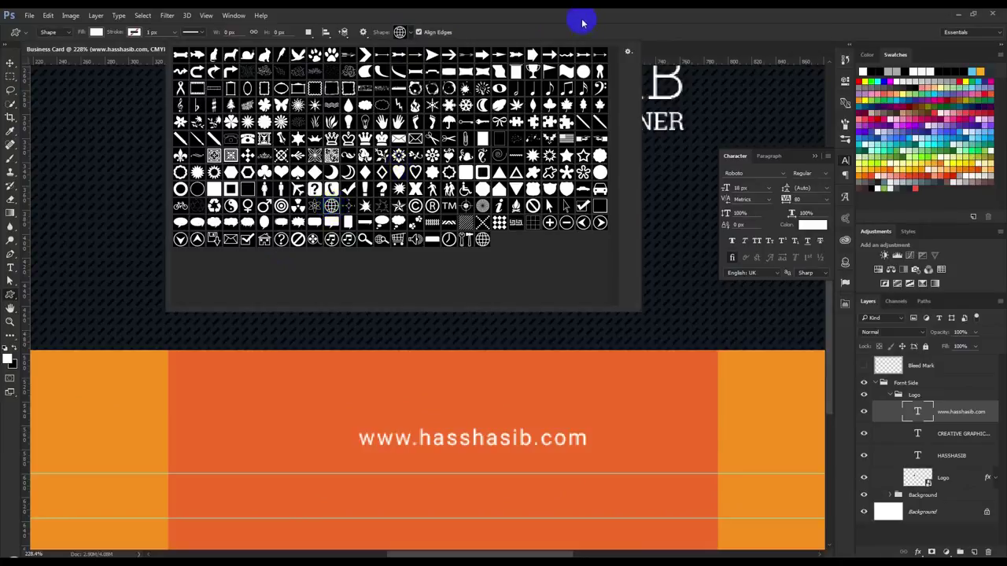
pyautogui.click(447, 385)
pyautogui.scroll(3, 342, 443)
pyautogui.scroll(2, 331, 417)
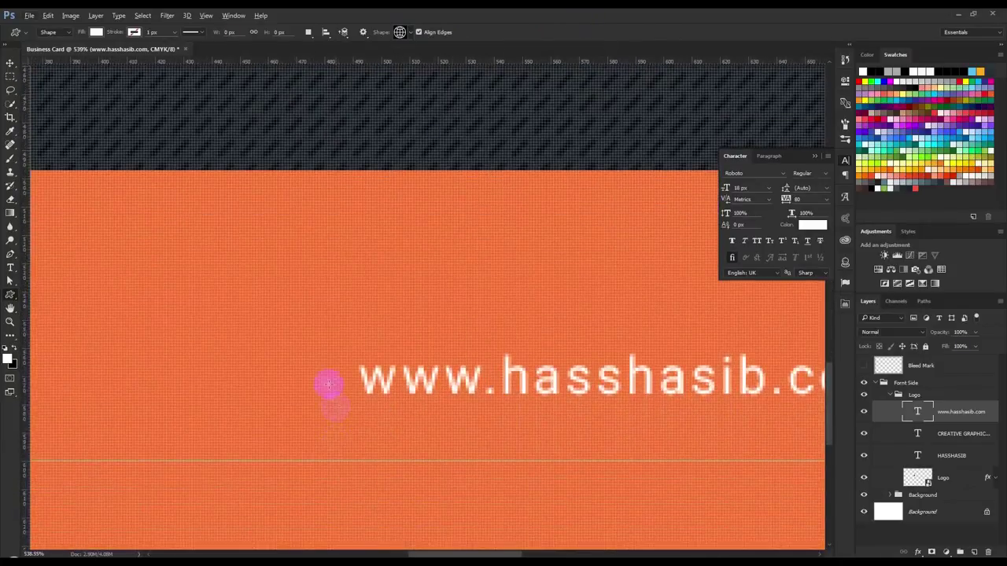
pyautogui.moveTo(316, 365); pyautogui.dragTo(348, 397)
pyautogui.click(10, 62)
# - Scale the globe to match the text height and position it beside the address
pyautogui.moveTo(401, 336); pyautogui.dragTo(356, 338)
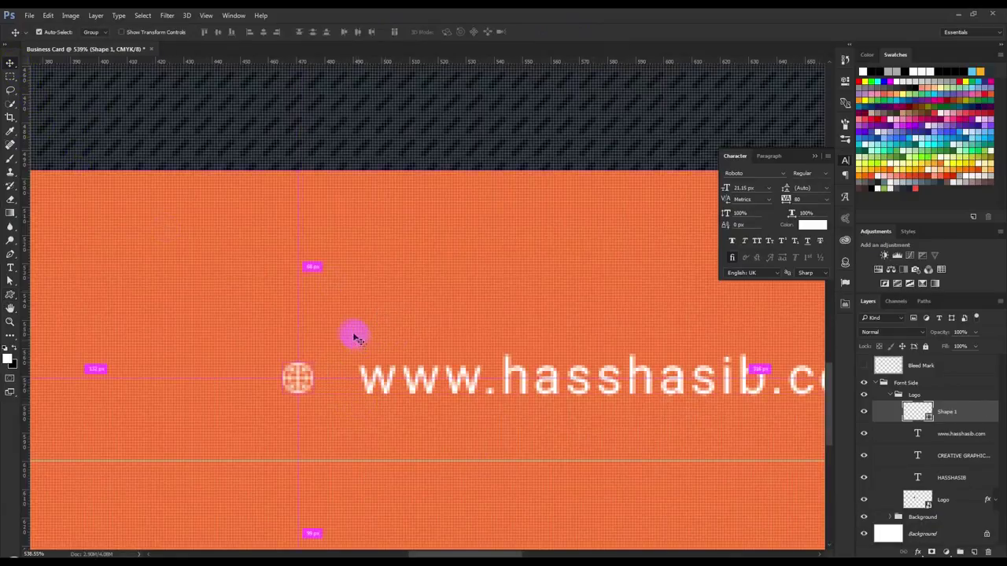
pyautogui.hotkey('ctrl', 't')
pyautogui.moveTo(313, 361); pyautogui.dragTo(325, 357)
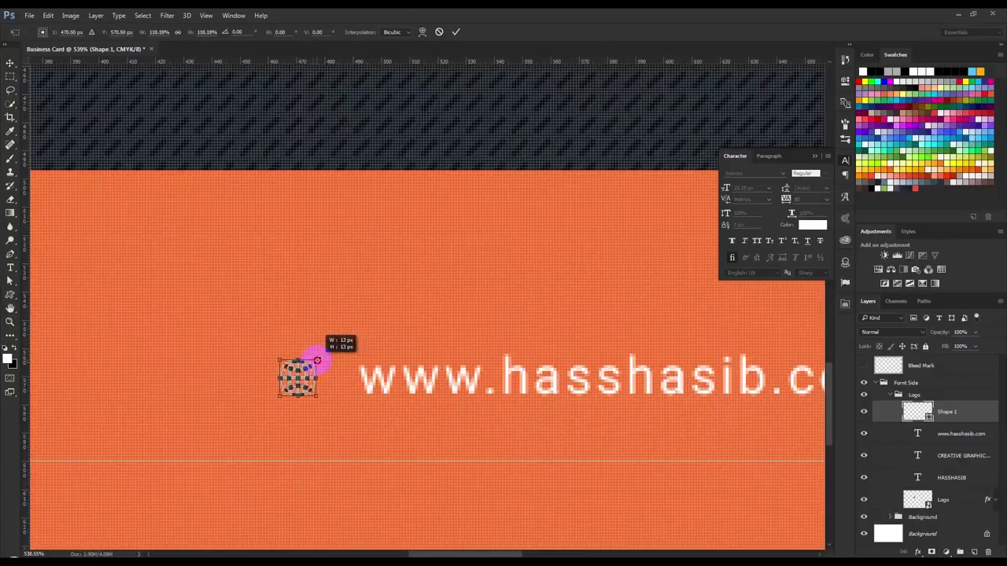
pyautogui.rightClick(435, 89)
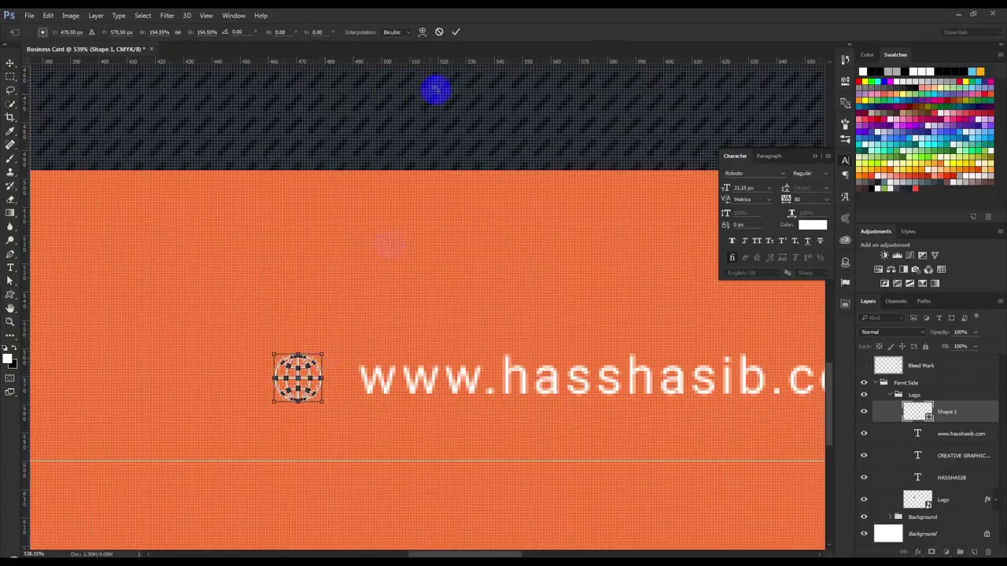
pyautogui.click(458, 33)
pyautogui.moveTo(367, 331); pyautogui.dragTo(383, 337)
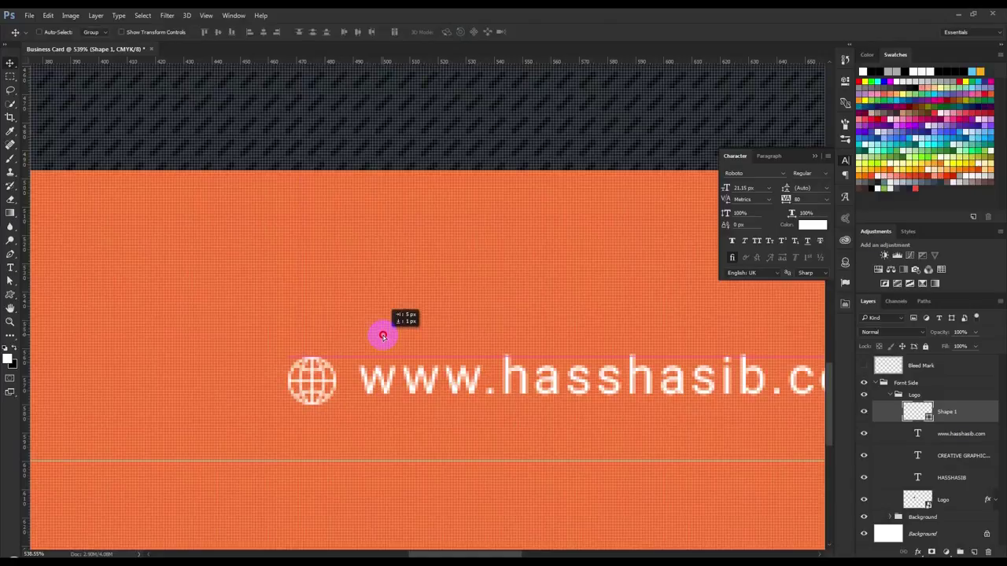
pyautogui.keyDown('ctrl'); pyautogui.click(917, 411); pyautogui.keyUp('ctrl')
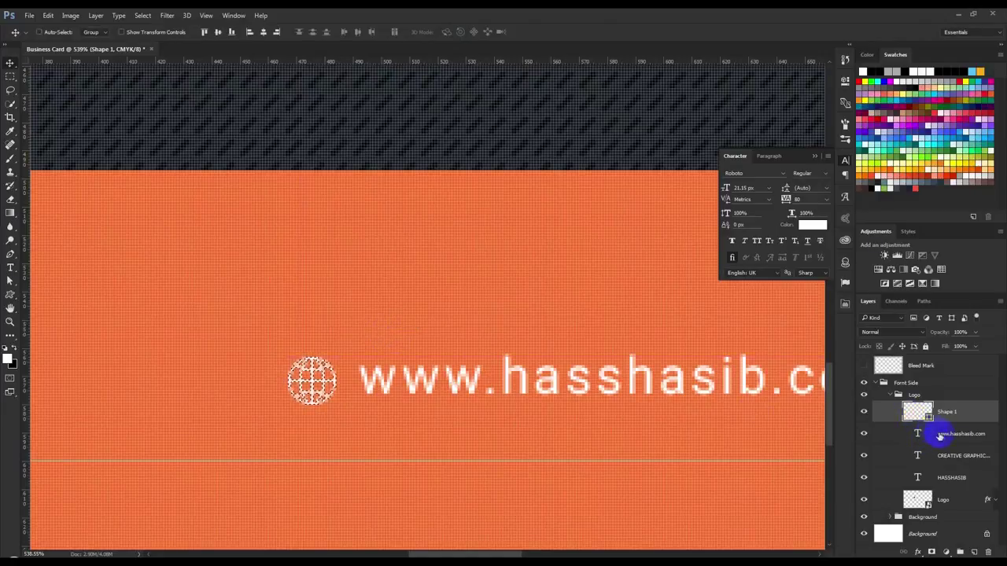
# - Align the web address vertically with the globe icon and nudge it into place
pyautogui.click(939, 434)
pyautogui.click(264, 32)
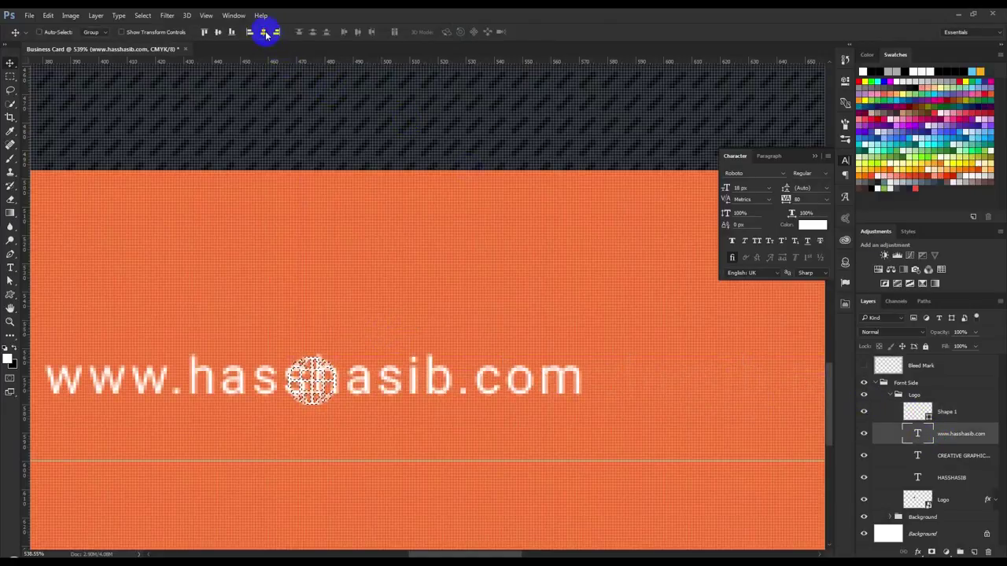
pyautogui.hotkey('ctrl', 'z')
pyautogui.click(219, 33)
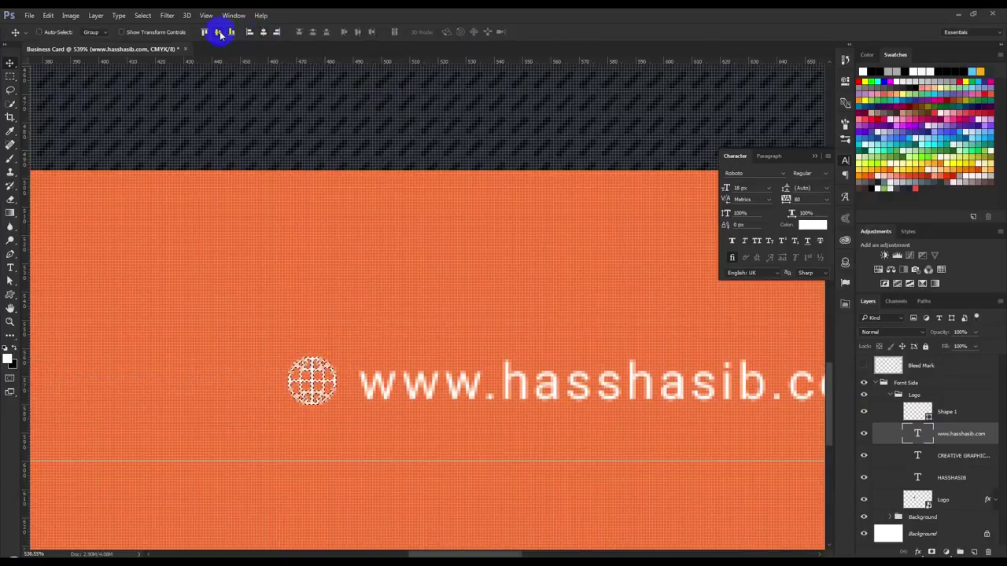
pyautogui.hotkey('ctrl', 'd')
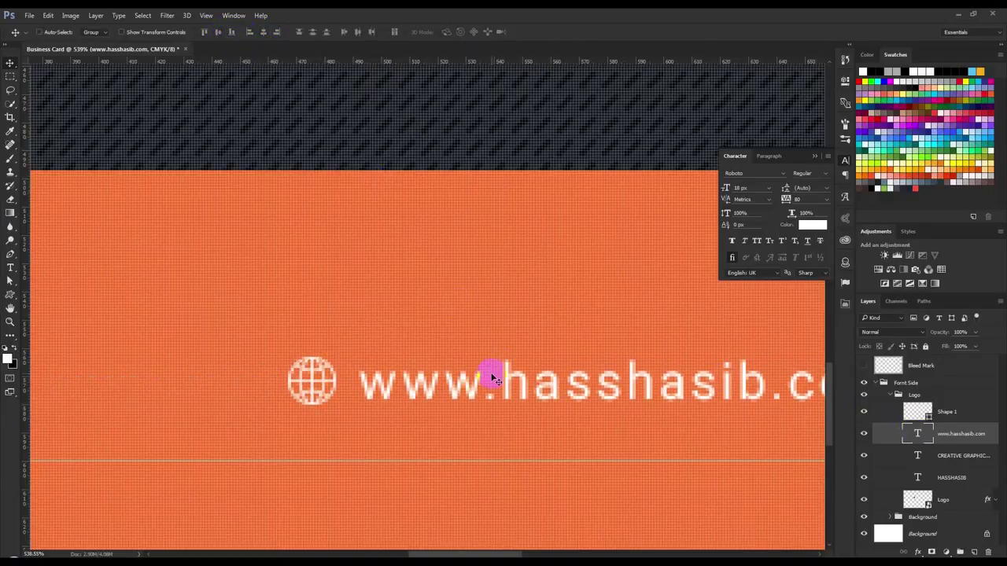
pyautogui.press('Left')
pyautogui.press('Left')
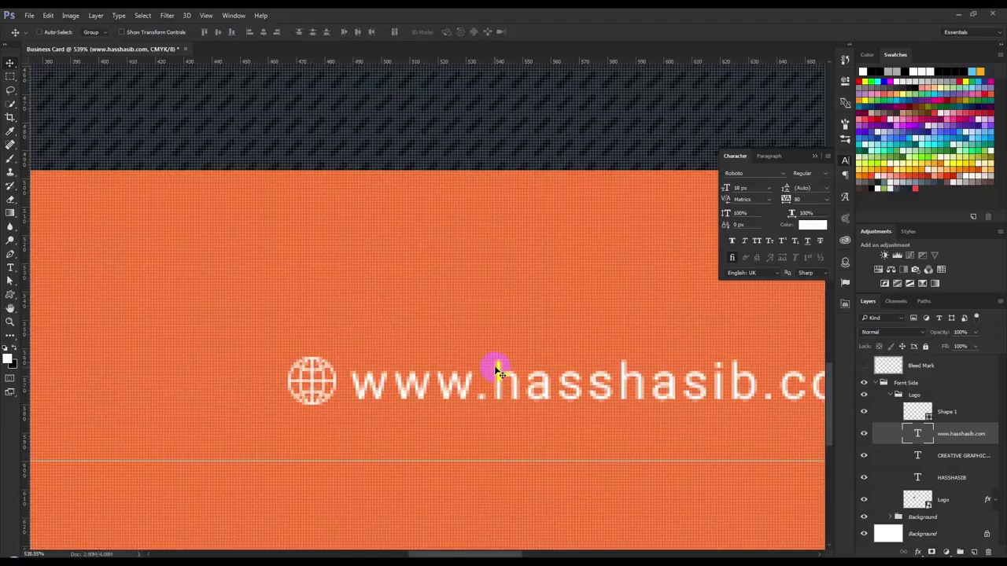
pyautogui.press('Right')
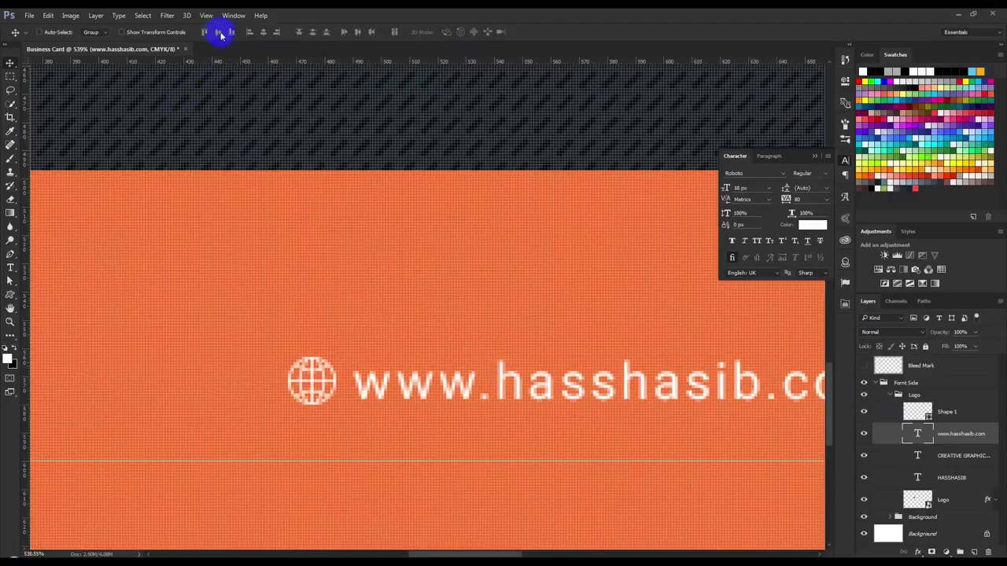
# - Group the Icon and web address layers as Web Address, moved out of the Logo group
pyautogui.keyDown('ctrl'); pyautogui.click(958, 417); pyautogui.keyUp('ctrl')
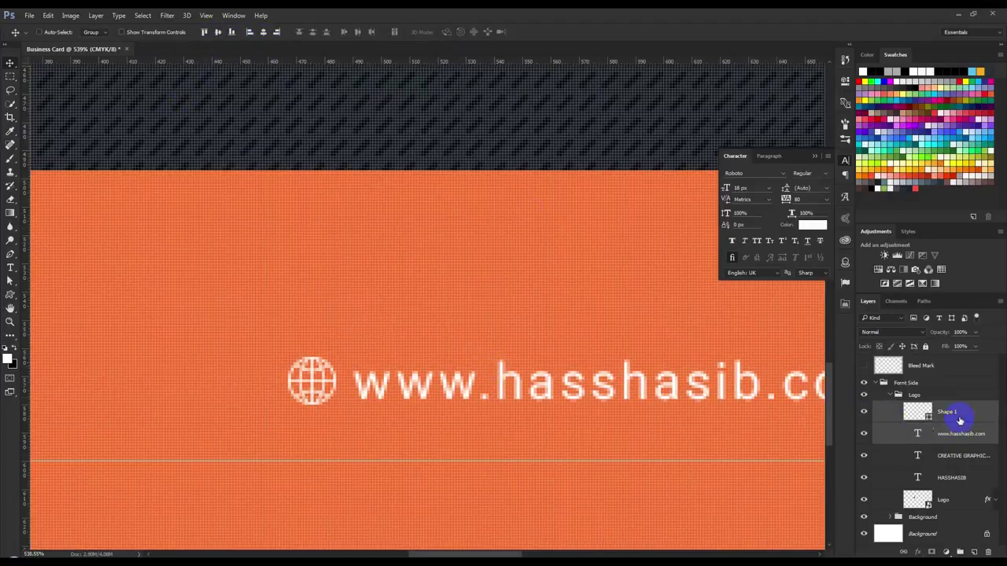
pyautogui.click(954, 413)
pyautogui.write('Icon')
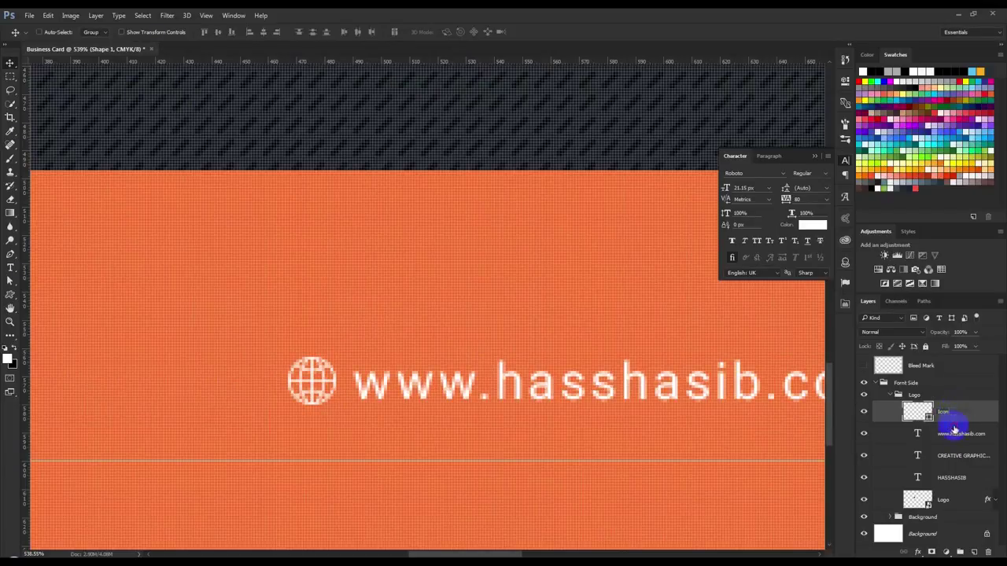
pyautogui.keyDown('ctrl'); pyautogui.click(954, 429); pyautogui.keyUp('ctrl')
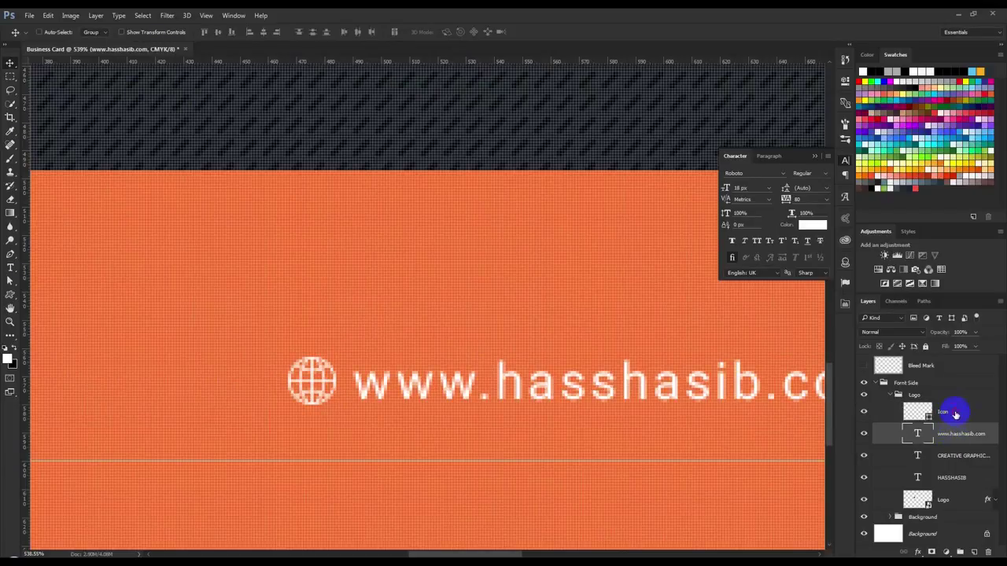
pyautogui.hotkey('ctrl', 'g')
pyautogui.write('Web Address')
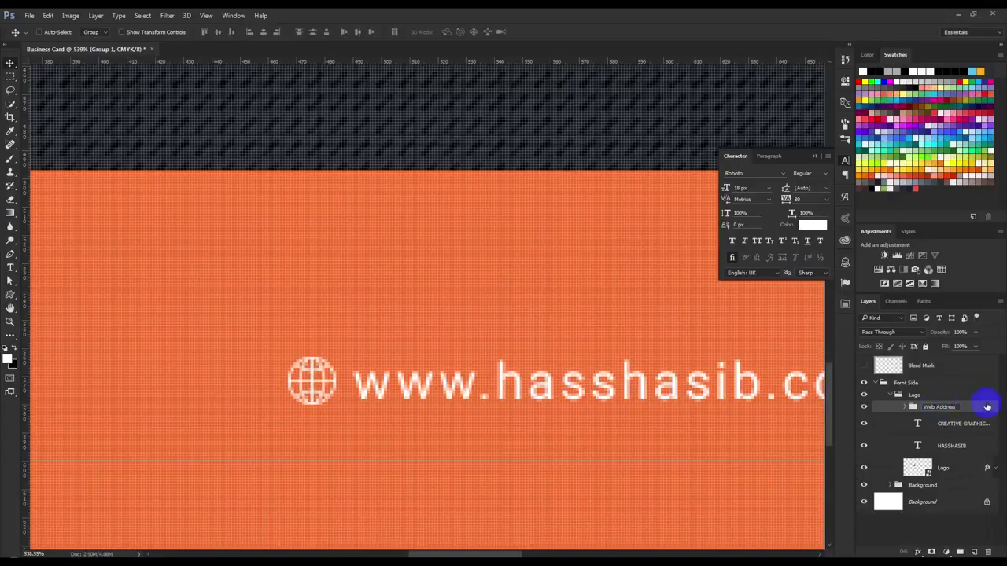
pyautogui.press('Return')
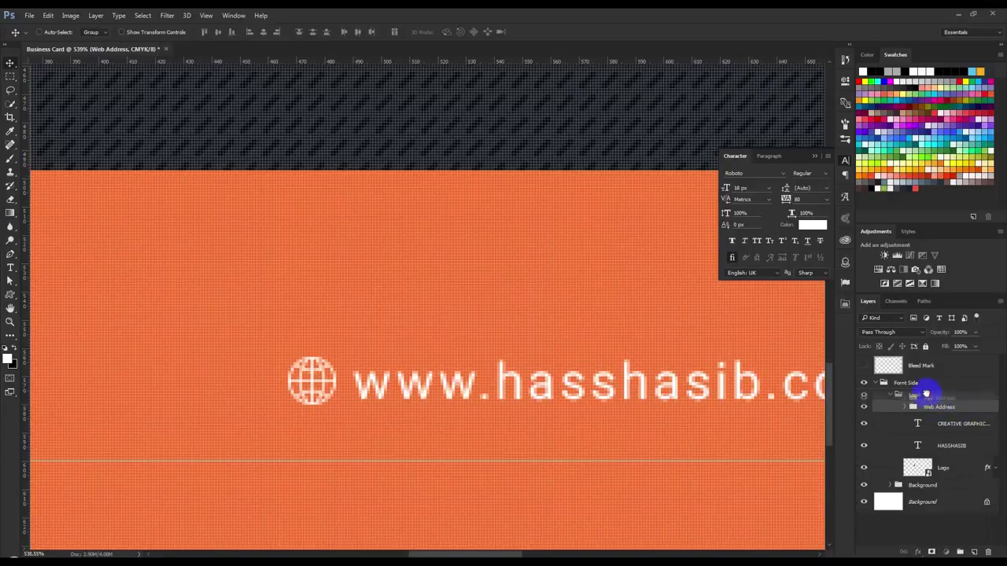
pyautogui.moveTo(932, 407)
pyautogui.mouseDown()
pyautogui.moveTo(912, 401)
pyautogui.moveTo(922, 415)
pyautogui.mouseUp()
pyautogui.click(893, 408)
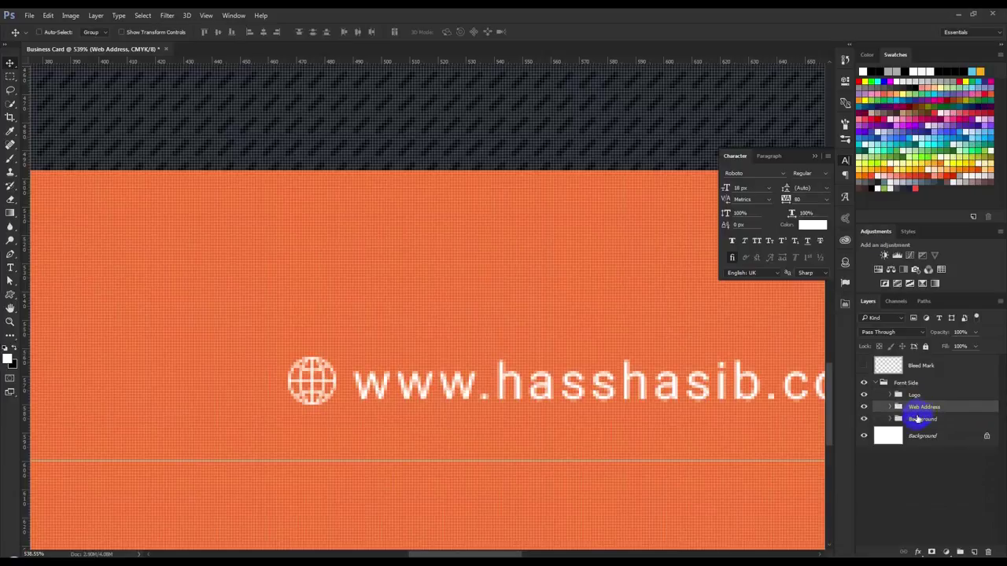
# - Label Background violet, Web Address green and Logo orange, then fit the card on screen
pyautogui.rightClick(917, 419)
pyautogui.click(918, 399)
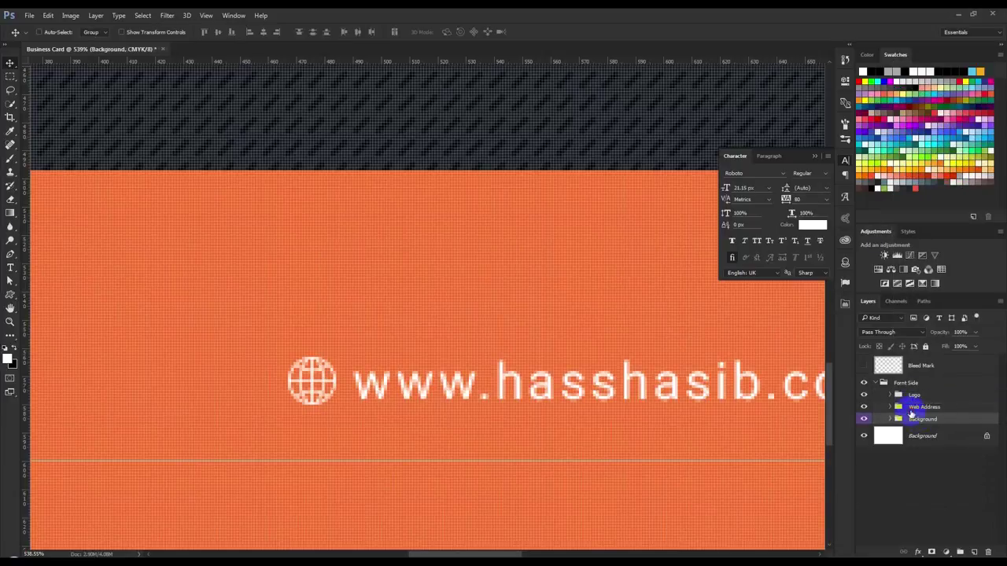
pyautogui.rightClick(912, 408)
pyautogui.click(919, 365)
pyautogui.rightClick(913, 397)
pyautogui.click(921, 333)
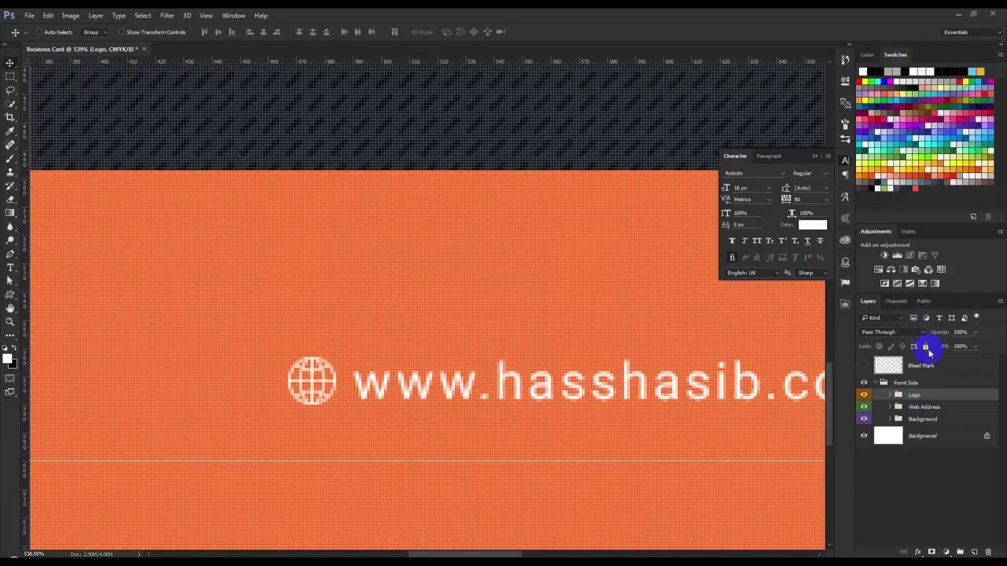
pyautogui.scroll(-3, 791, 433)
pyautogui.hotkey('ctrl', '0')
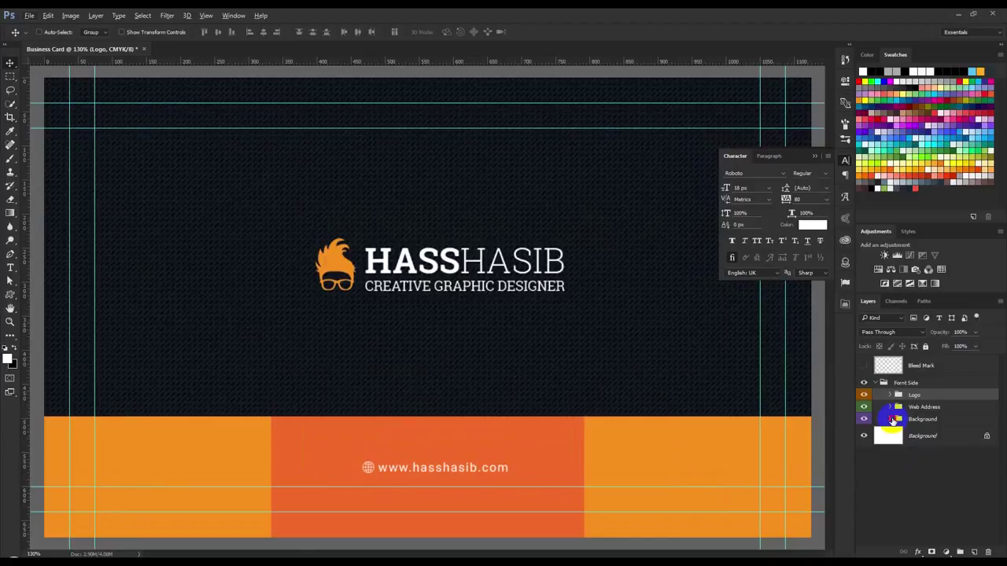
# - Centre the Web Address group horizontally on the middle orange rectangle
pyautogui.click(891, 419)
pyautogui.click(952, 435)
pyautogui.keyDown('ctrl'); pyautogui.click(917, 435); pyautogui.keyUp('ctrl')
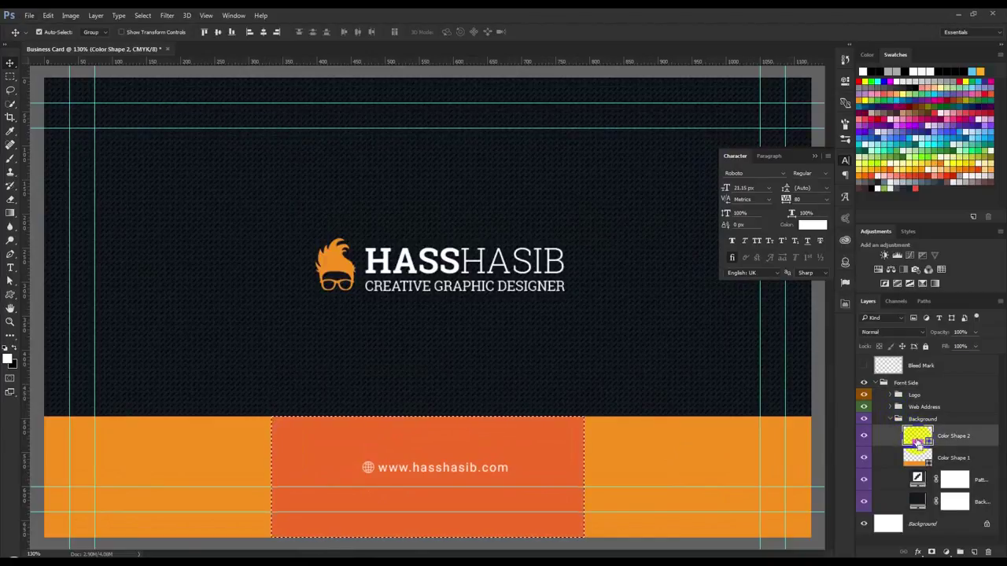
pyautogui.click(917, 407)
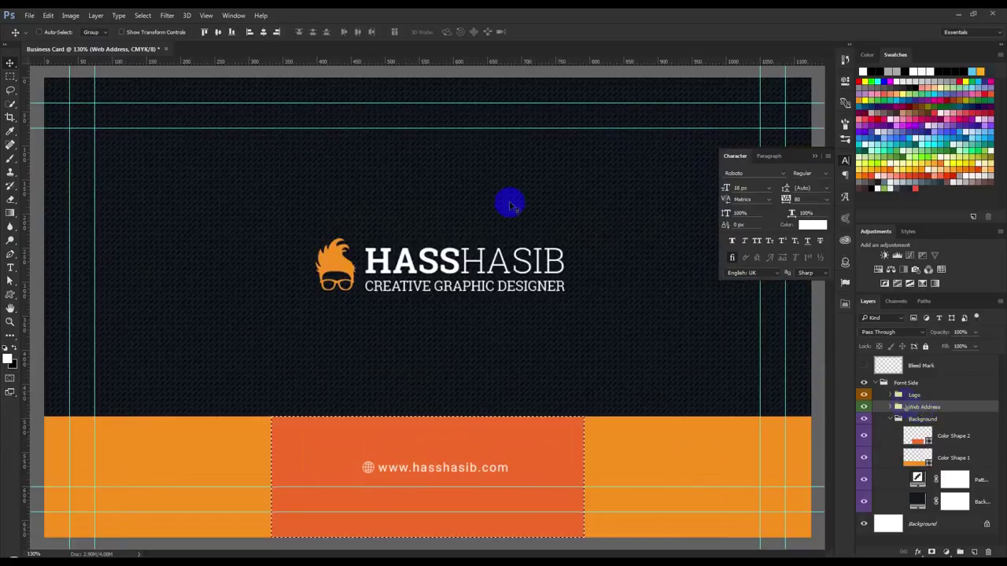
pyautogui.click(264, 33)
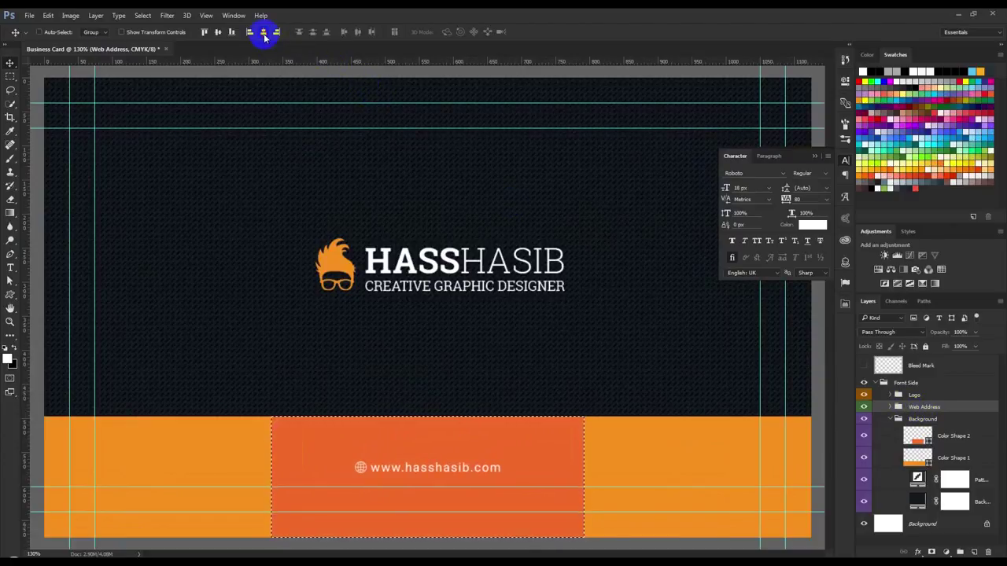
pyautogui.hotkey('ctrl', 'd')
# - Centre the Web Address group vertically across the orange bar's height, then hide guides
pyautogui.click(11, 77)
pyautogui.moveTo(70, 416)
pyautogui.mouseDown()
pyautogui.moveTo(591, 512)
pyautogui.moveTo(582, 514)
pyautogui.mouseUp()
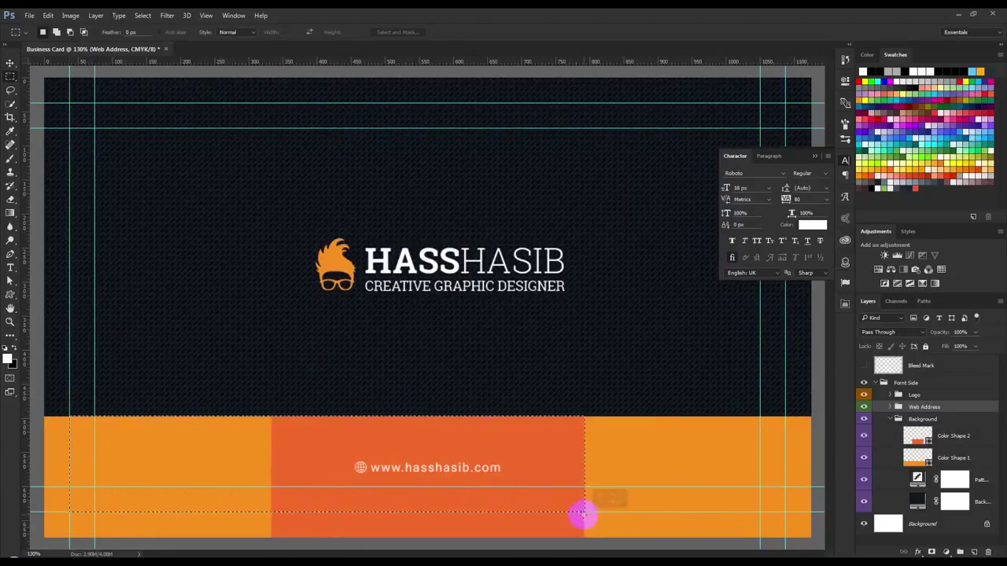
pyautogui.click(10, 62)
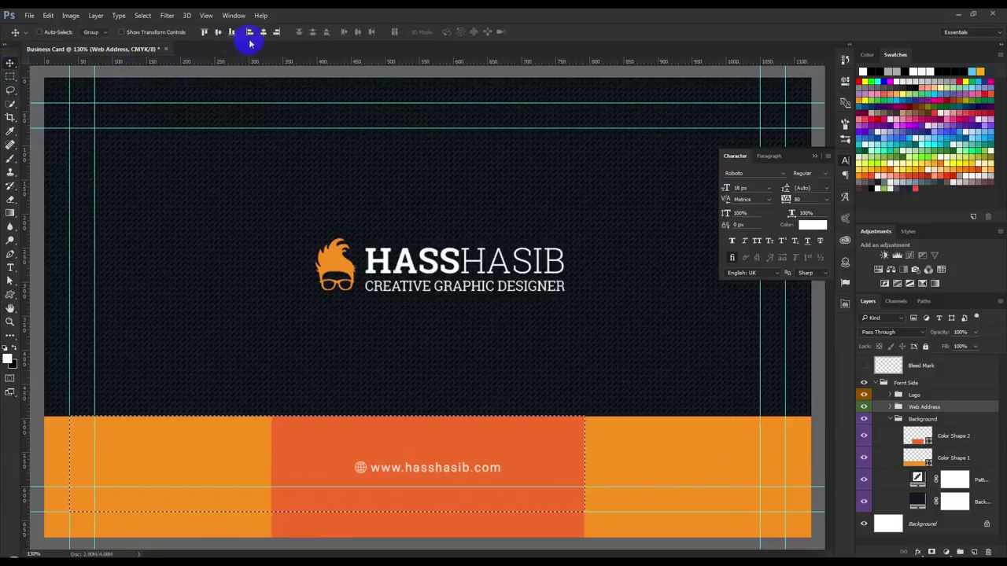
pyautogui.click(218, 31)
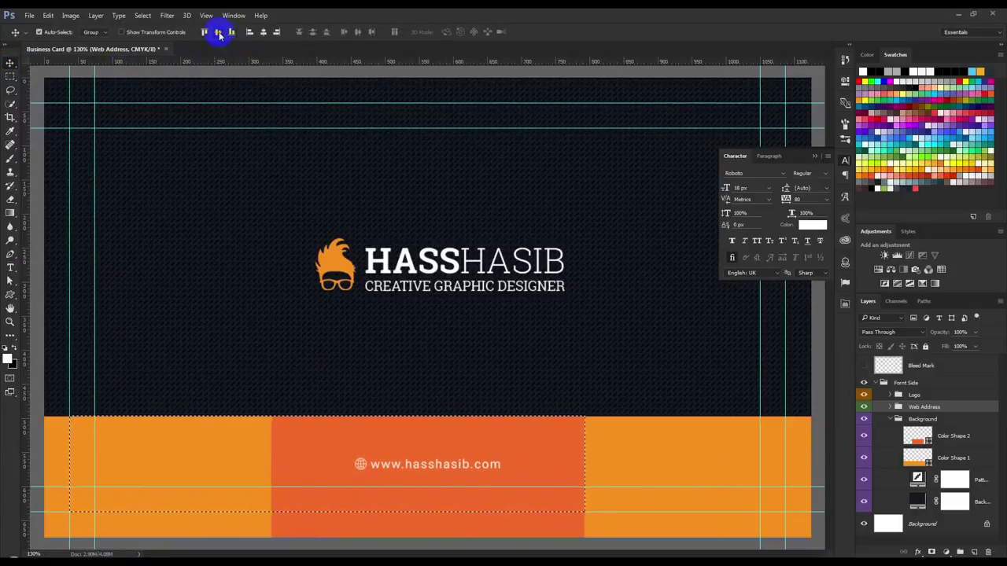
pyautogui.hotkey('ctrl', '-')
pyautogui.hotkey('ctrl', '-')
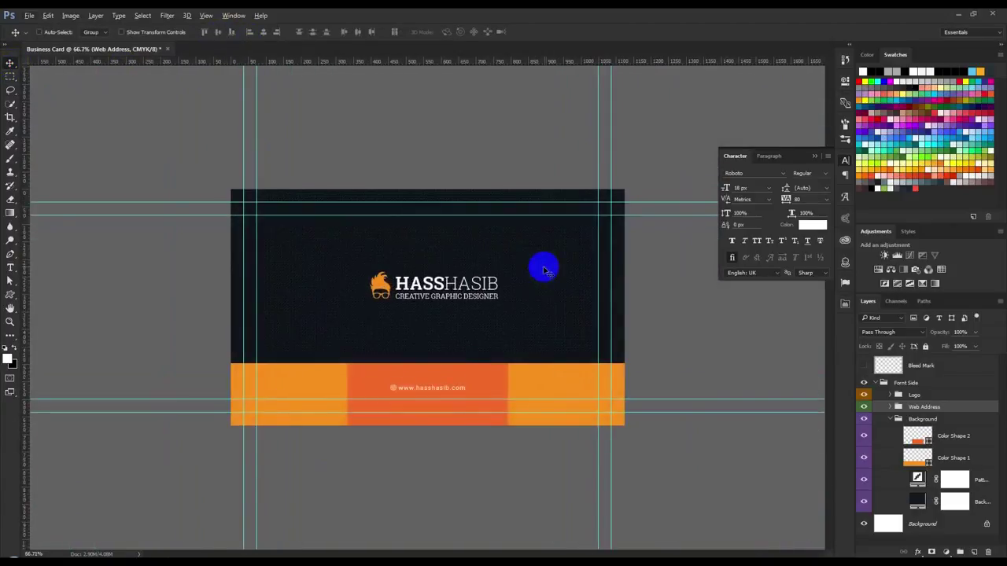
pyautogui.hotkey('ctrl', ';')
pyautogui.hotkey('ctrl', ';')
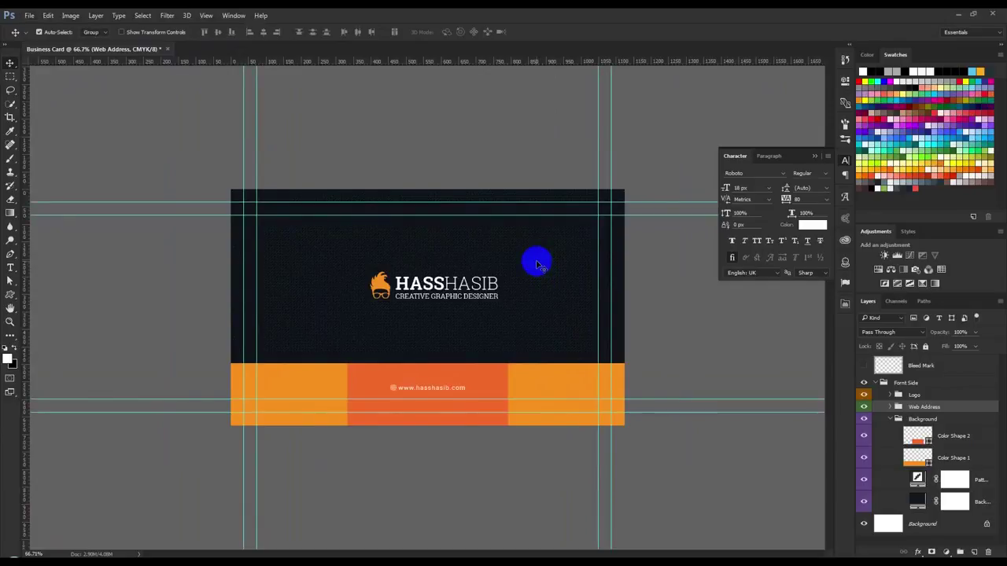
pyautogui.click(10, 75)
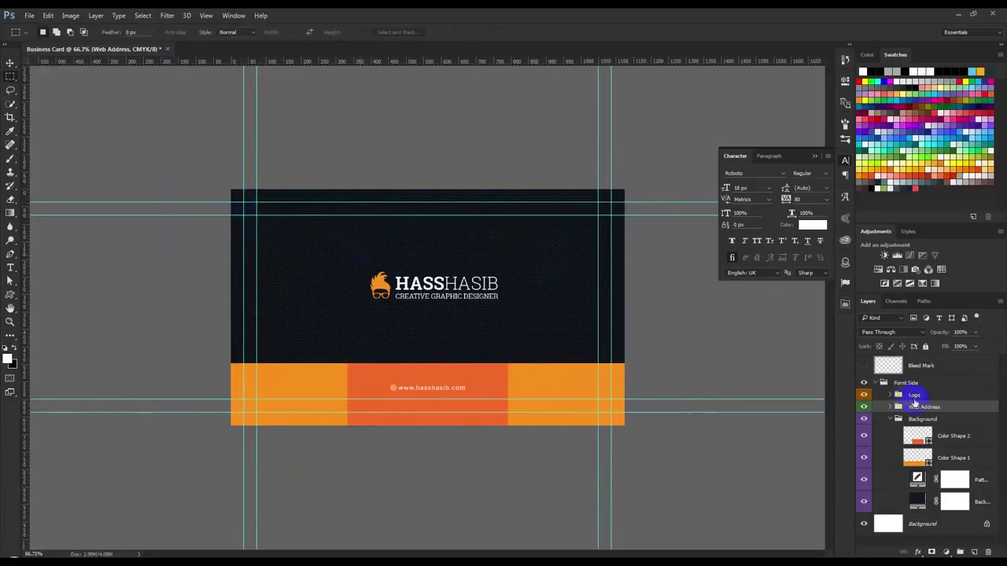
# - Collapse the groups, show the grey Bleed Mark border with guides hidden, and open its layer style
pyautogui.click(878, 383)
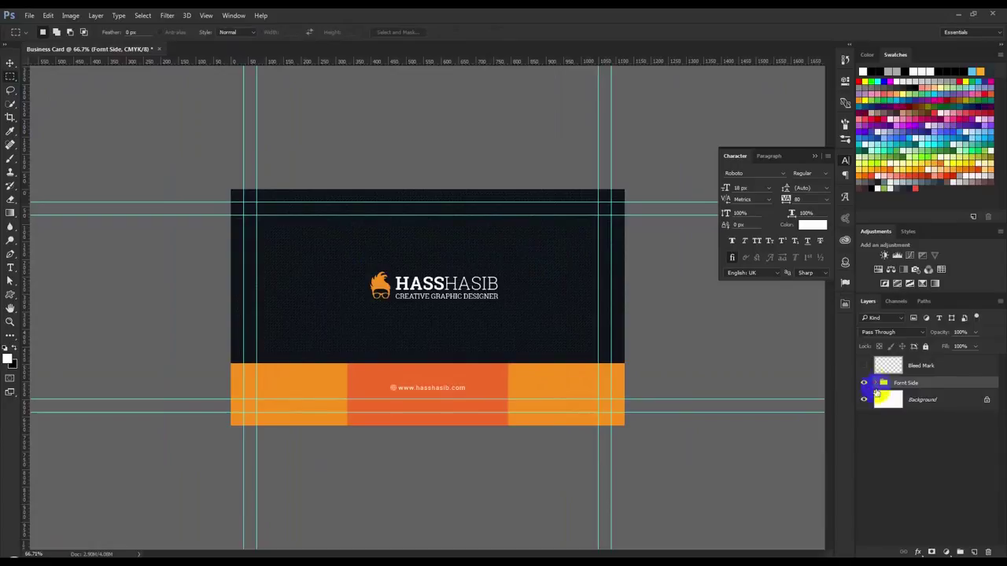
pyautogui.click(877, 384)
pyautogui.click(892, 418)
pyautogui.click(877, 384)
pyautogui.click(864, 364)
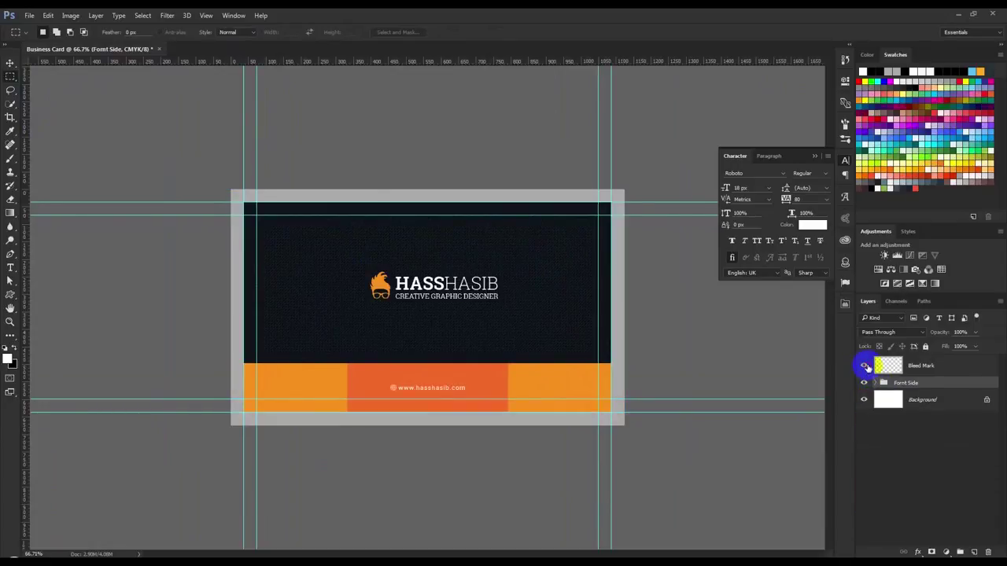
pyautogui.hotkey('ctrl', ';')
pyautogui.click(948, 368)
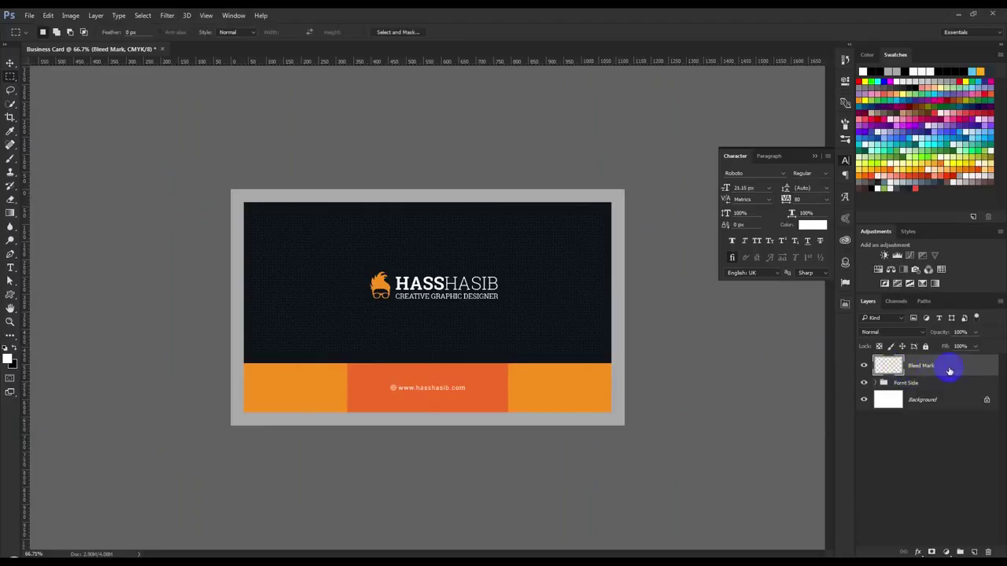
pyautogui.doubleClick(956, 370)
pyautogui.moveTo(497, 126); pyautogui.dragTo(713, 143)
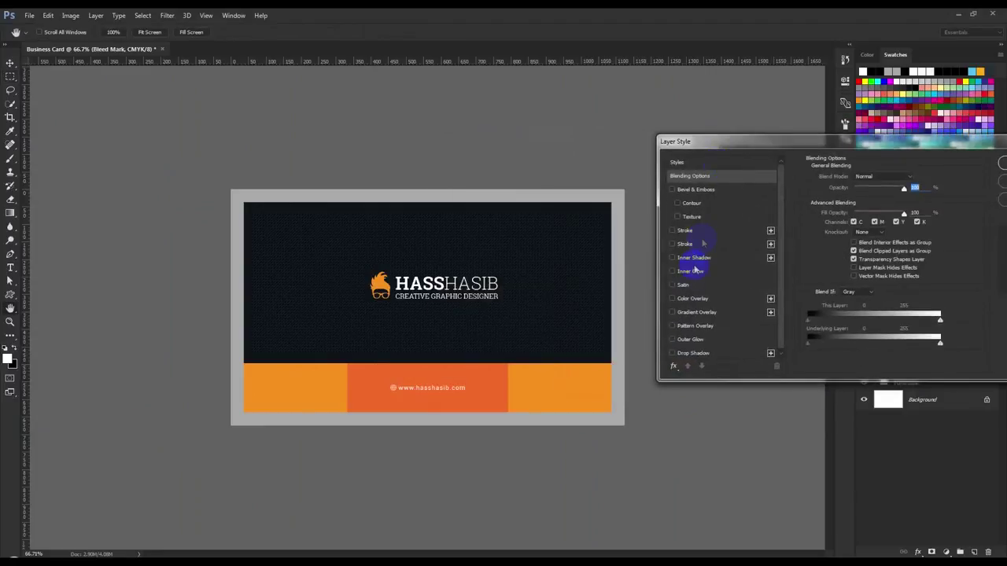
pyautogui.click(696, 299)
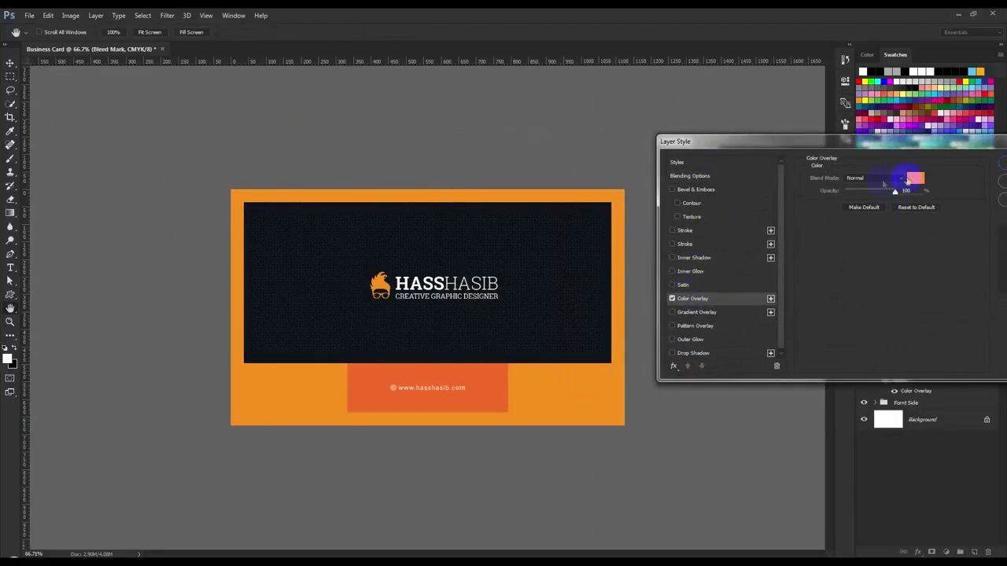
pyautogui.click(912, 179)
pyautogui.click(543, 119)
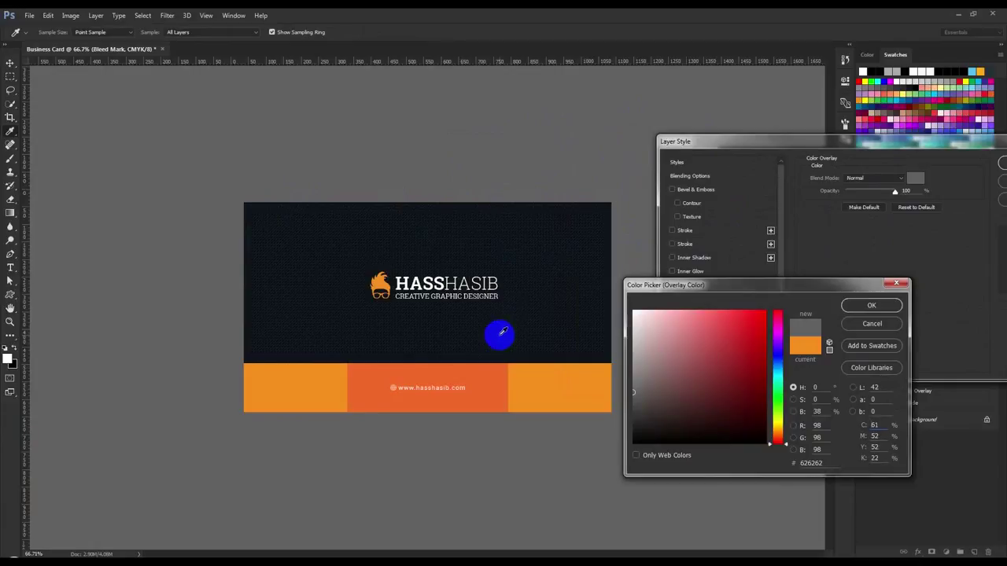
pyautogui.click(871, 324)
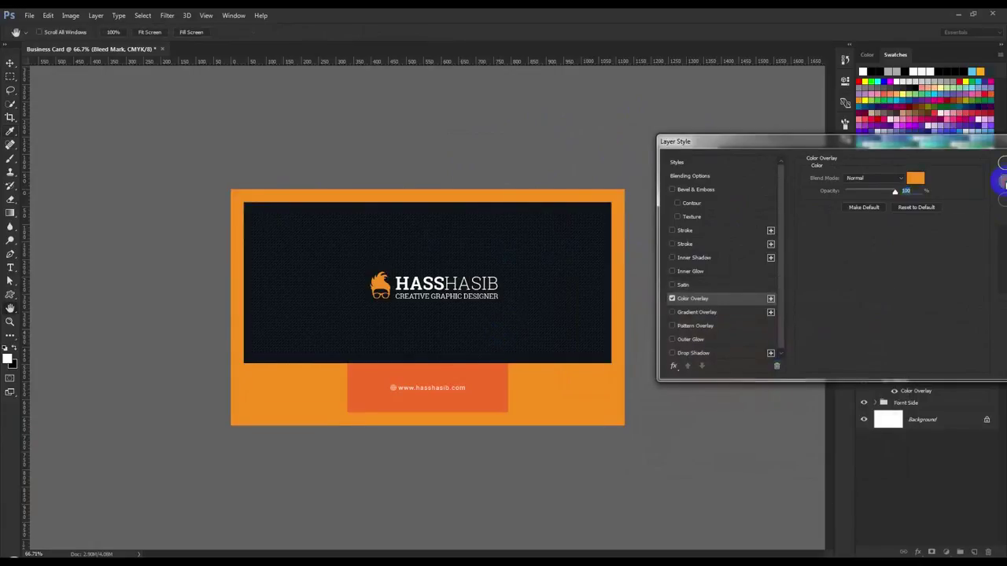
pyautogui.click(1001, 181)
pyautogui.hotkey('ctrl', '0')
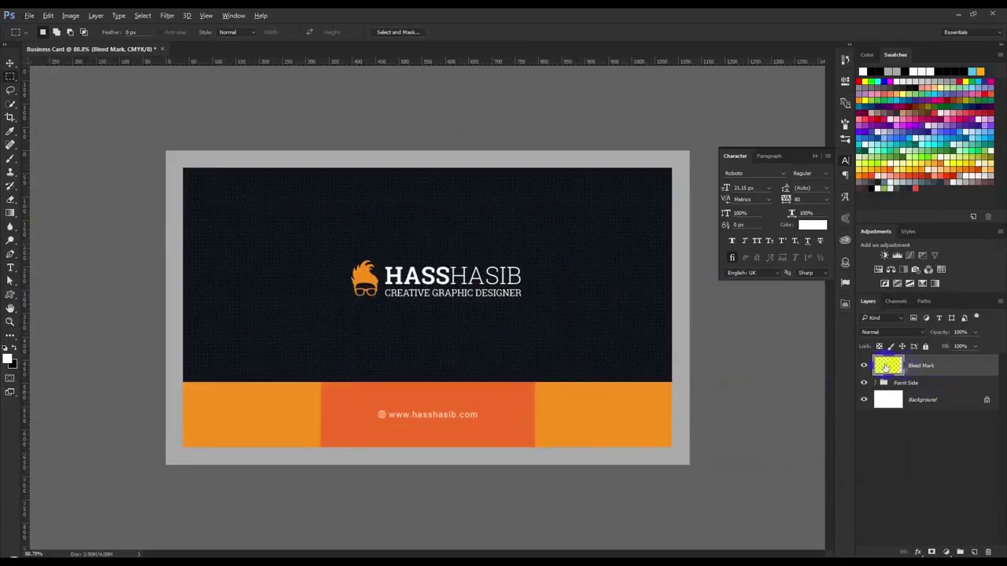
# - Hide the bleed border, show the guides again, and collapse the Character panel
pyautogui.click(864, 366)
pyautogui.click(864, 366)
pyautogui.hotkey('ctrl', ';')
pyautogui.click(864, 366)
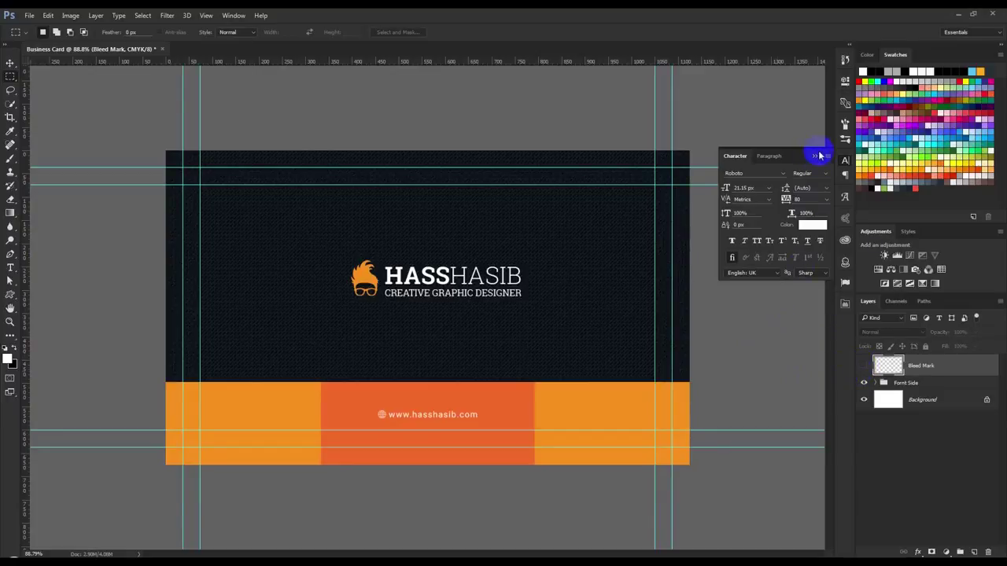
pyautogui.click(818, 155)
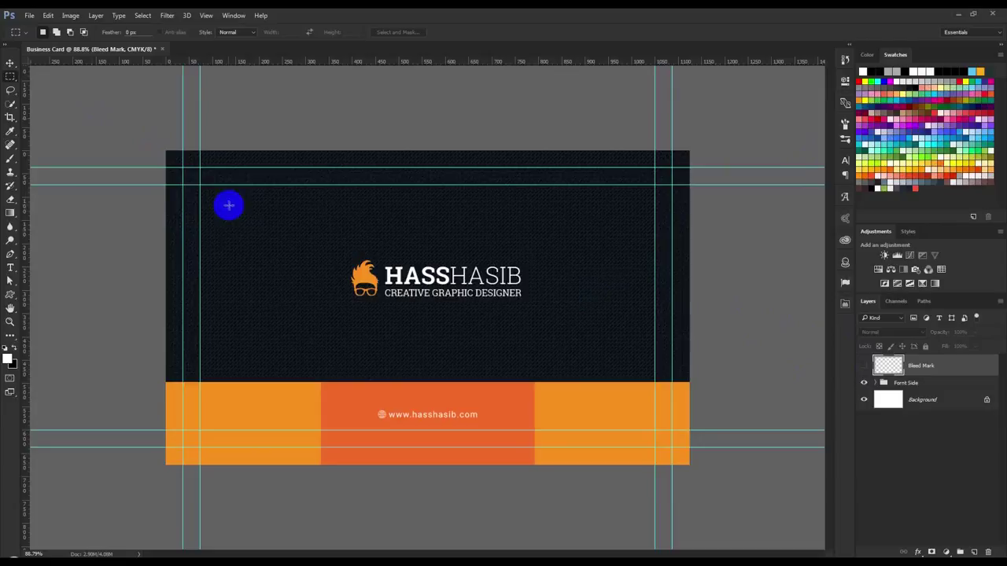
# - Crop to the trim-guide selection, restore the full bleed, deselect, and bring up Save As
pyautogui.moveTo(182, 166); pyautogui.dragTo(666, 446)
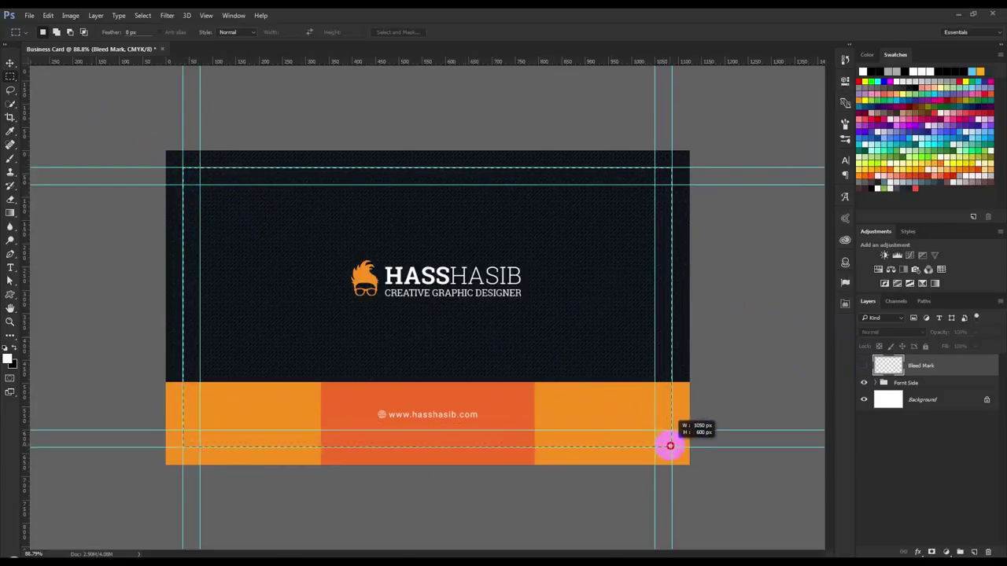
pyautogui.moveTo(666, 446); pyautogui.dragTo(672, 447)
pyautogui.click(71, 15)
pyautogui.click(76, 120)
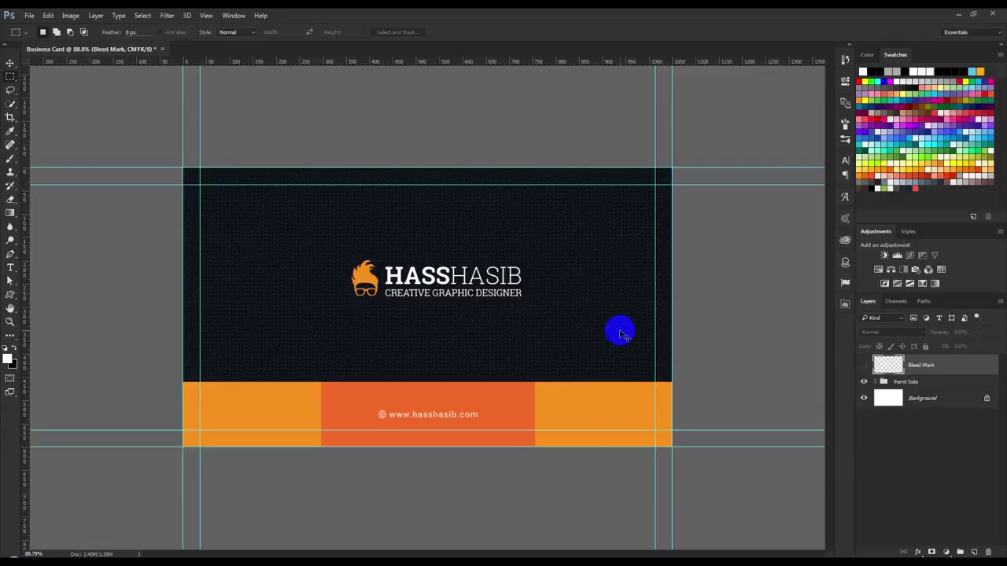
pyautogui.hotkey('ctrl', 'a')
pyautogui.hotkey('ctrl', 'd')
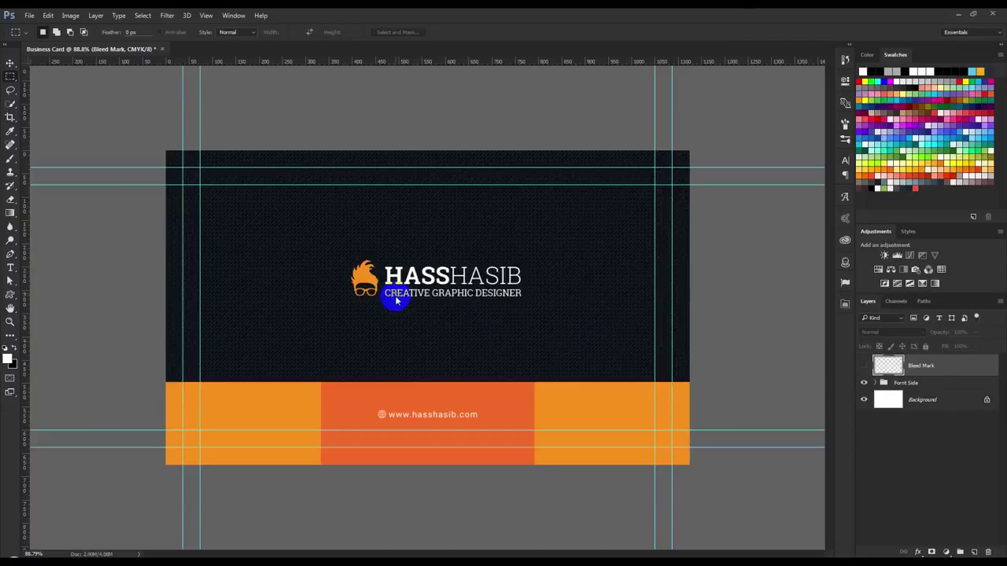
pyautogui.hotkey('ctrl', 's')
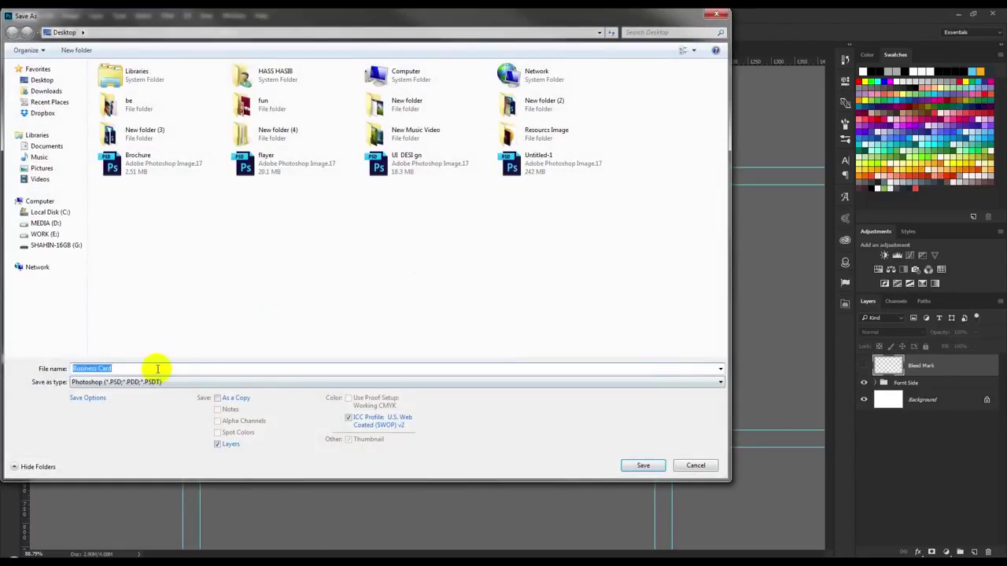
# - Save the file as Business Card Design.psd, then select the Front Side group and zoom in
pyautogui.click(158, 368)
pyautogui.click(643, 465)
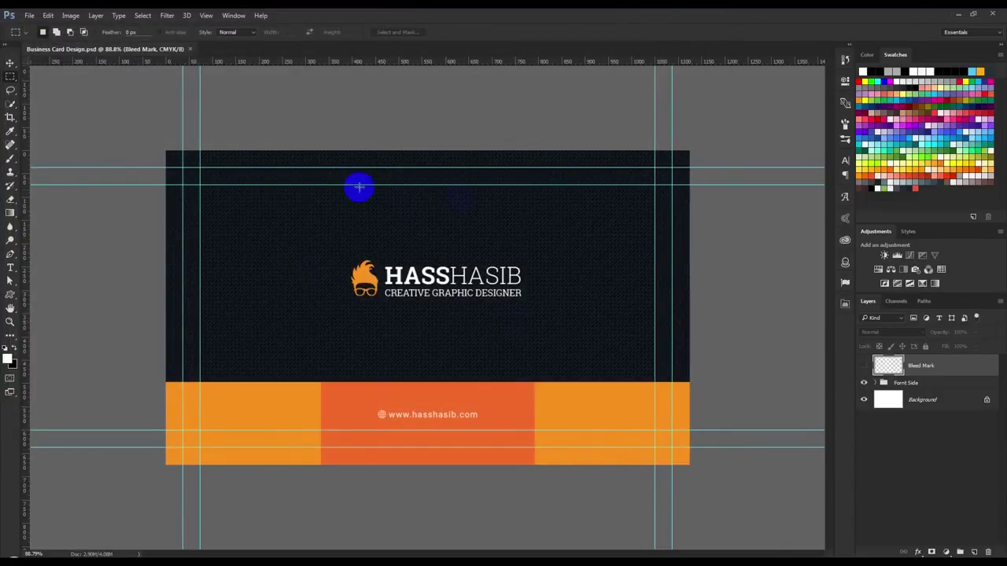
pyautogui.click(14, 63)
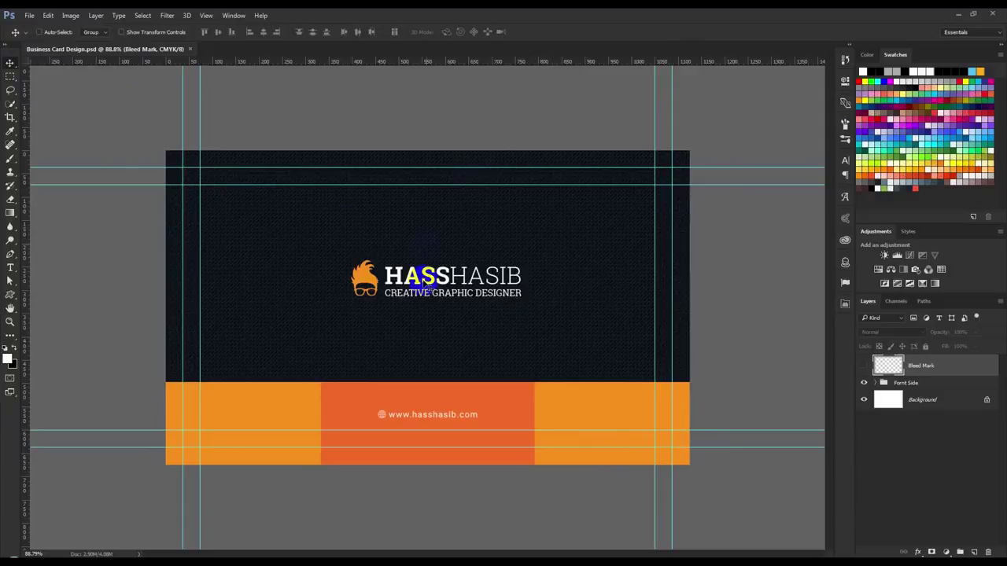
pyautogui.click(906, 383)
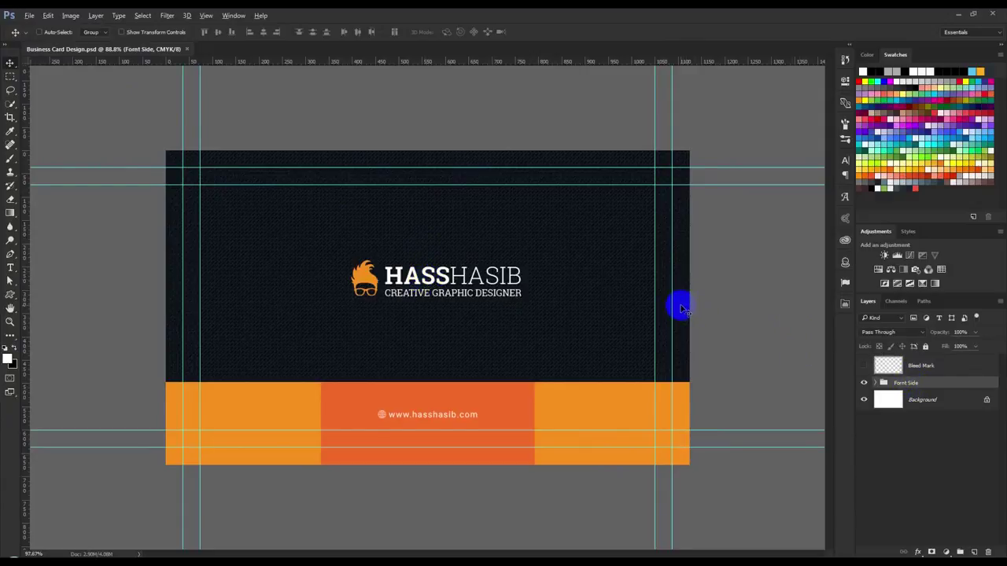
pyautogui.hotkey('ctrl', '+')
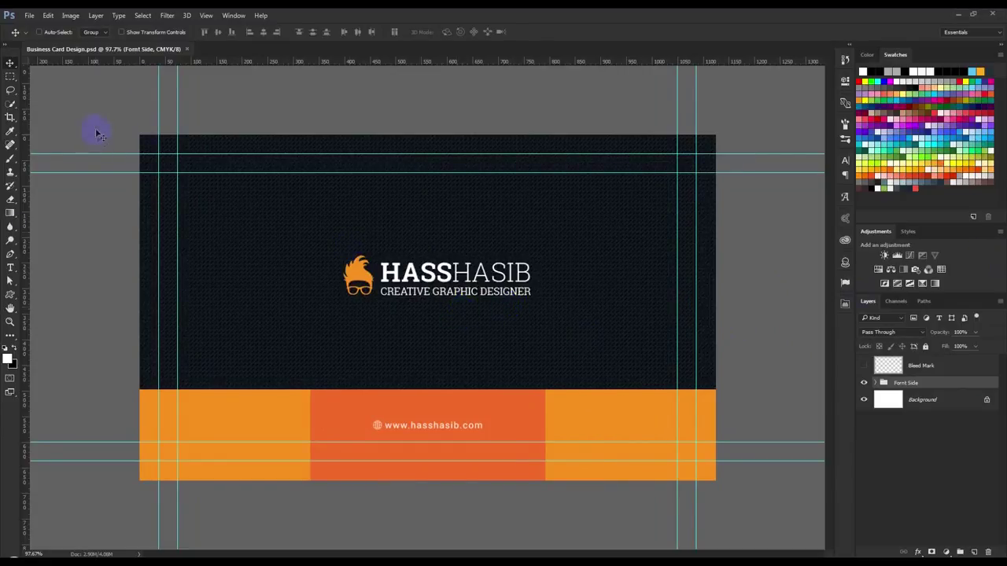
pyautogui.click(871, 366)
# - Delete the white Background layer, checking the result by toggling the Font Side group
pyautogui.click(864, 383)
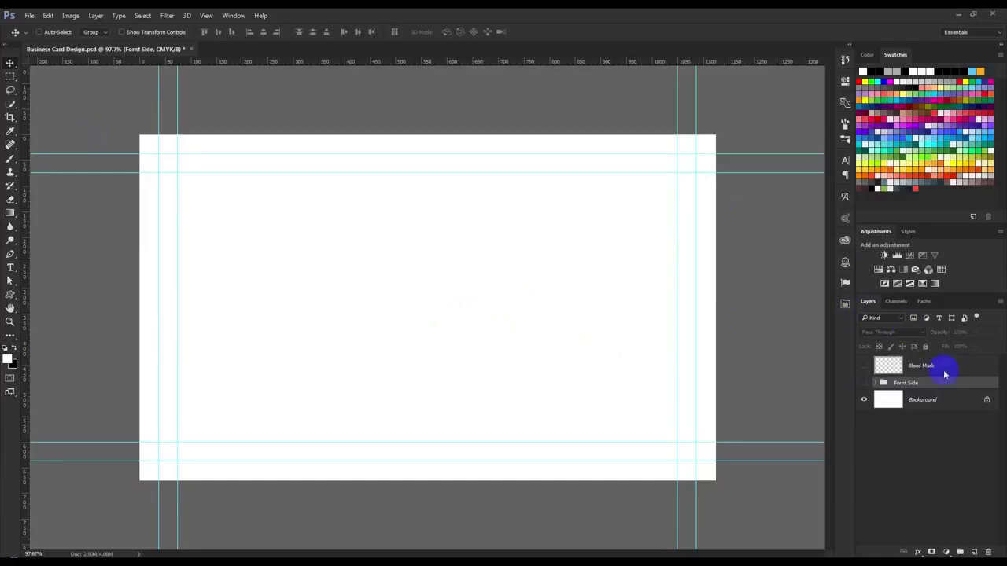
pyautogui.moveTo(973, 400); pyautogui.dragTo(988, 546)
pyautogui.click(866, 383)
pyautogui.click(863, 384)
pyautogui.click(864, 383)
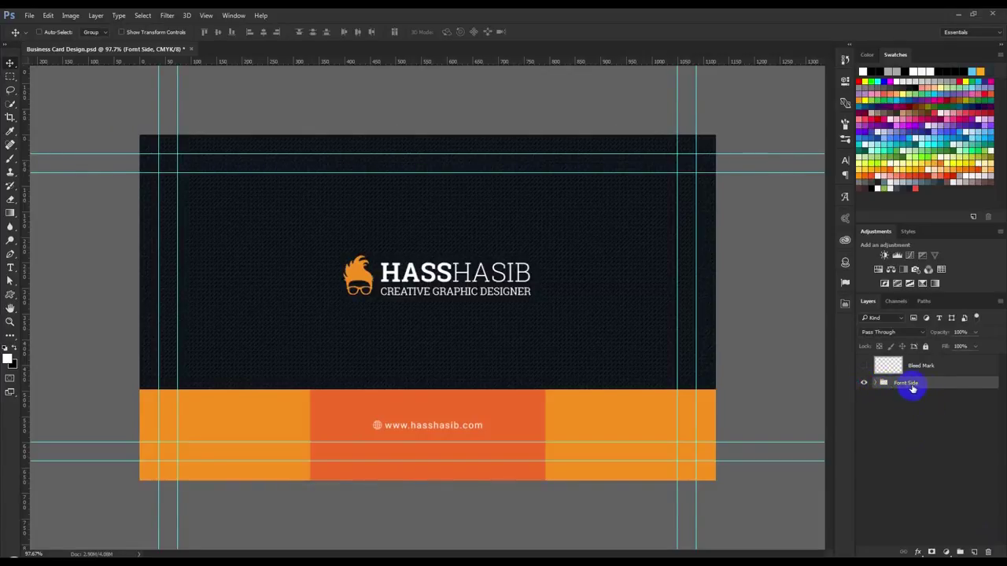
# - Duplicate the Font Side group and rename the copy to Back Side
pyautogui.hotkey('ctrl', 'j')
pyautogui.doubleClick(909, 383)
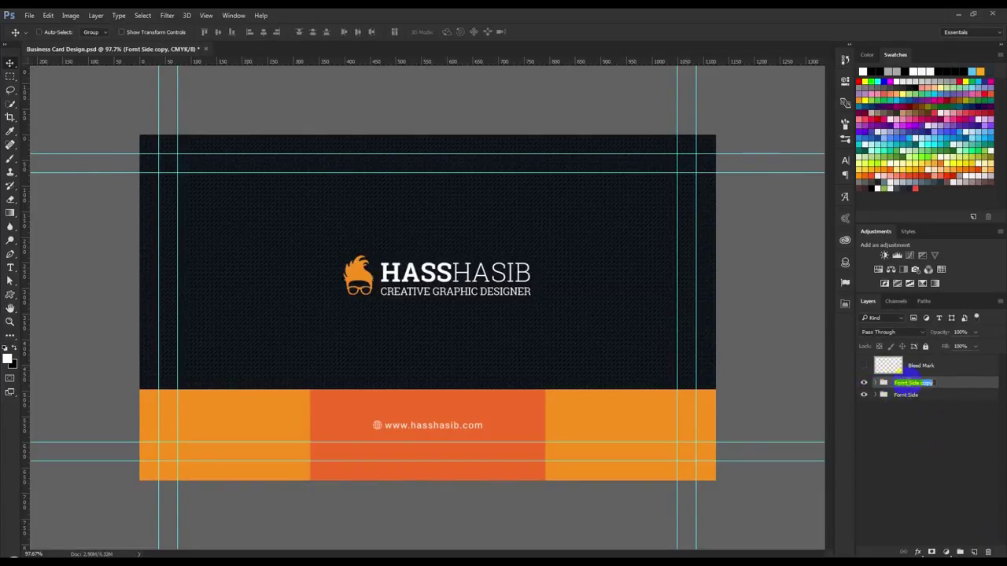
pyautogui.click(900, 383)
pyautogui.press('BackSpace')
pyautogui.write('k')
pyautogui.moveTo(918, 383); pyautogui.dragTo(945, 383)
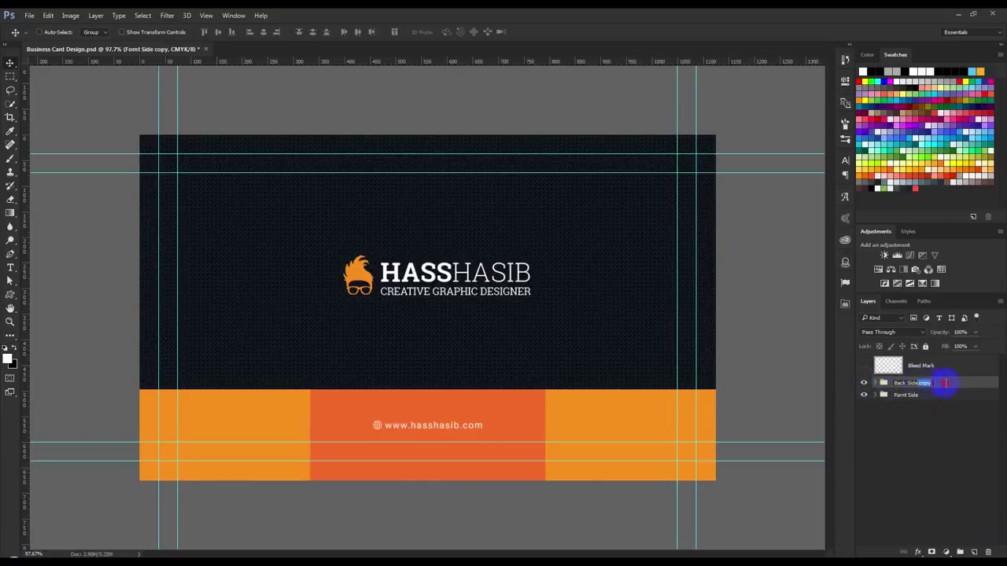
pyautogui.press('Return')
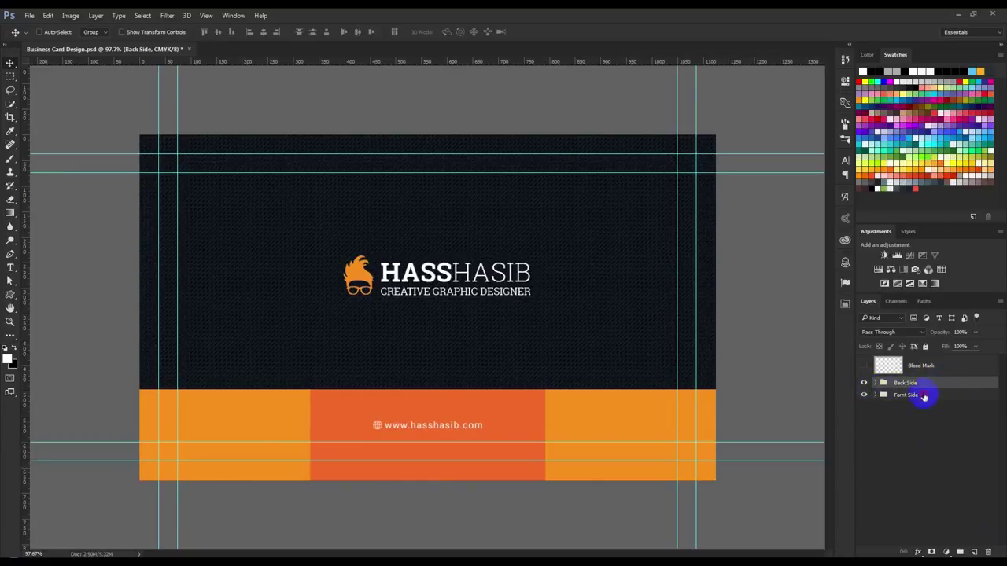
# - Hide the Font Side group and, inside Back Side, hide the Logo and Web Address groups
pyautogui.click(905, 395)
pyautogui.click(866, 396)
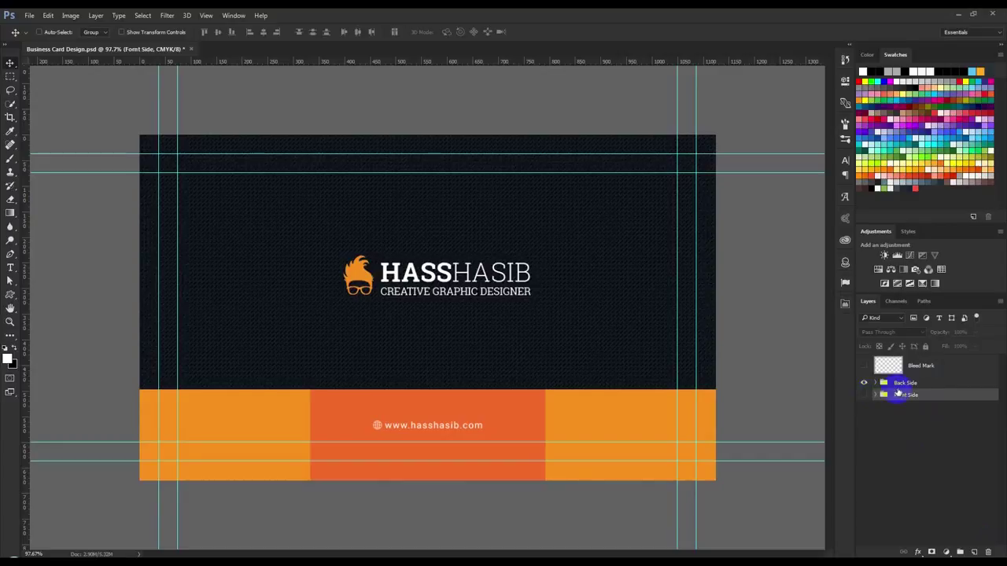
pyautogui.click(876, 384)
pyautogui.click(876, 384)
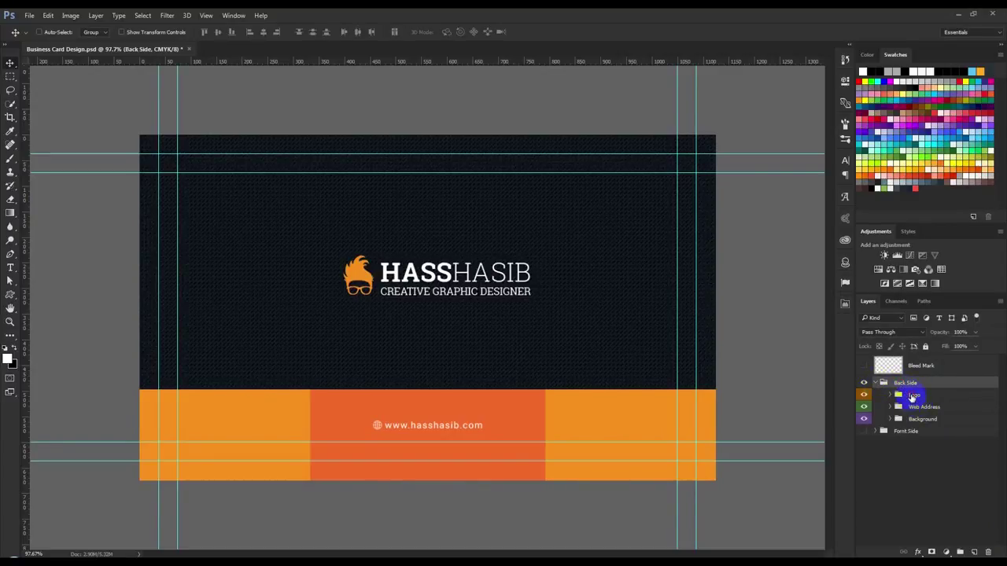
pyautogui.click(912, 396)
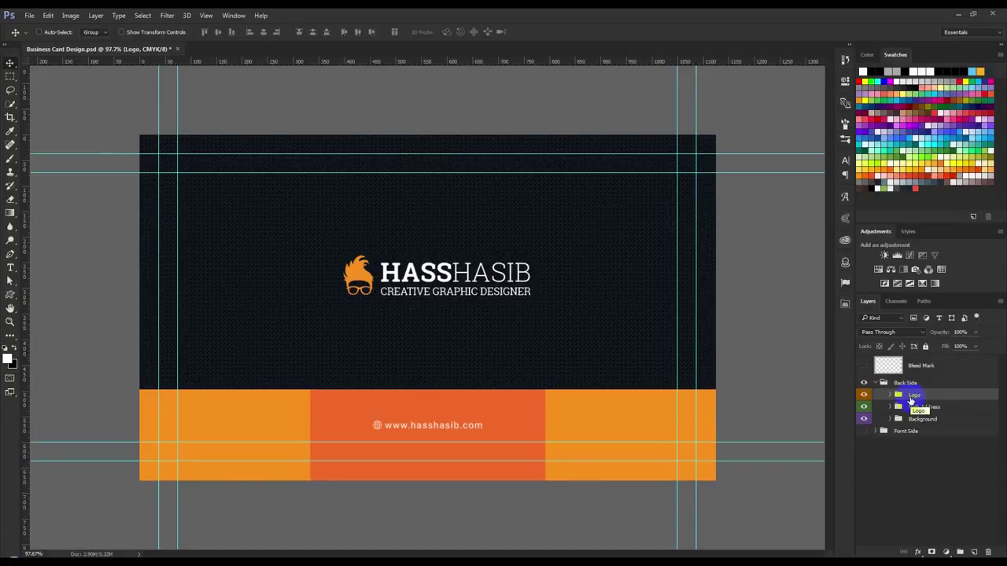
pyautogui.click(913, 410)
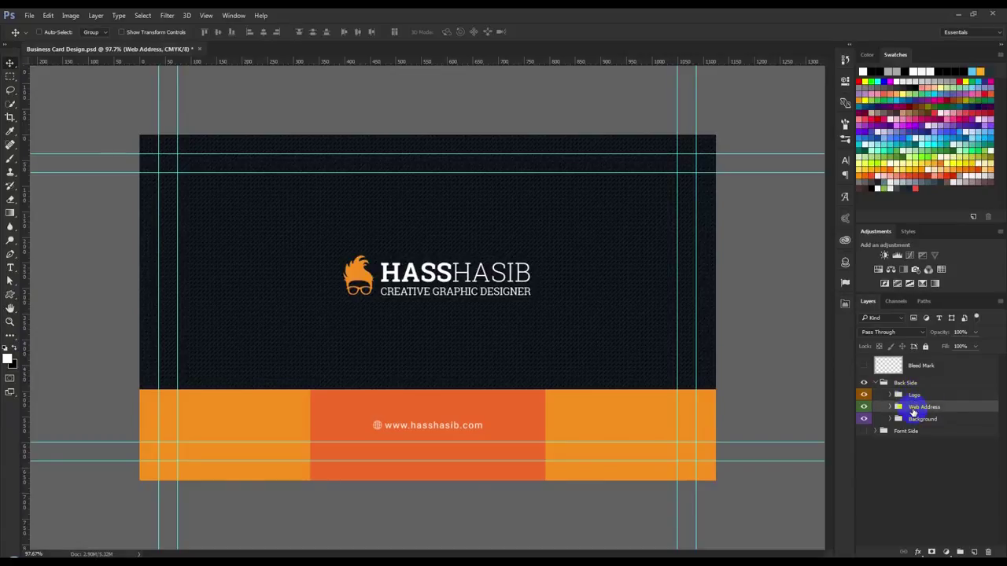
pyautogui.click(917, 420)
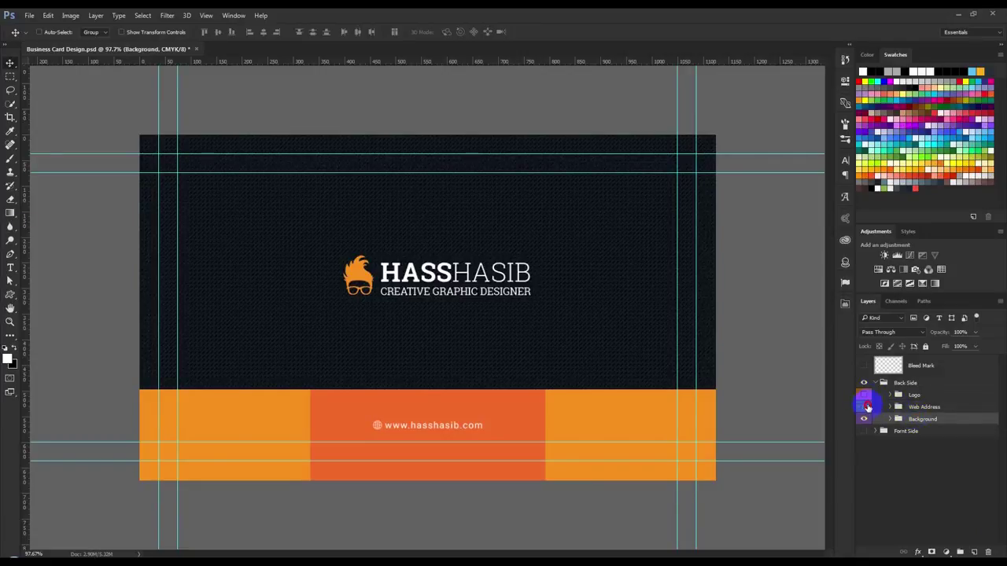
pyautogui.moveTo(866, 405); pyautogui.dragTo(866, 421)
# - Delete the orange Color Shape layers from Back Side's Background group
pyautogui.click(896, 419)
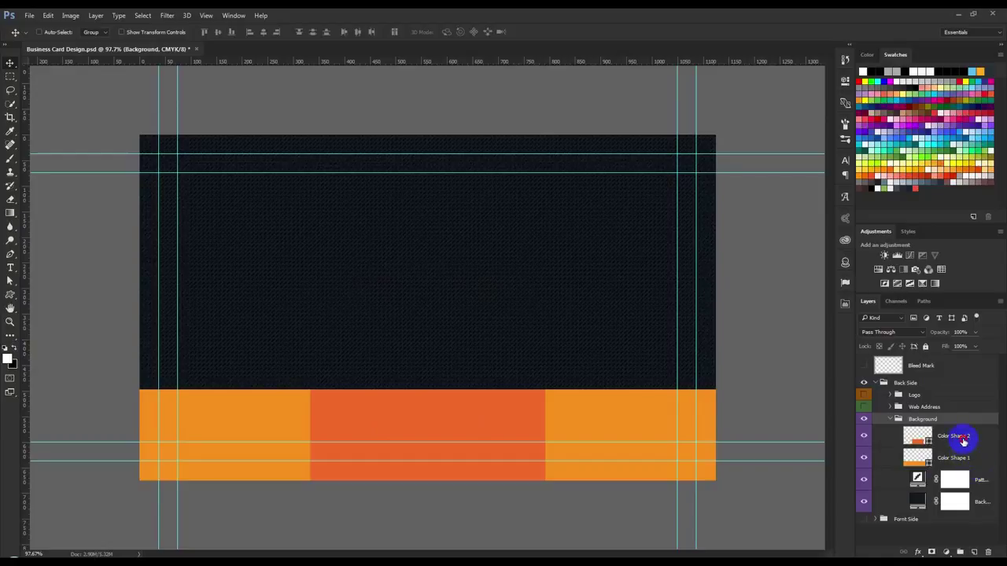
pyautogui.click(960, 438)
pyautogui.press('Delete')
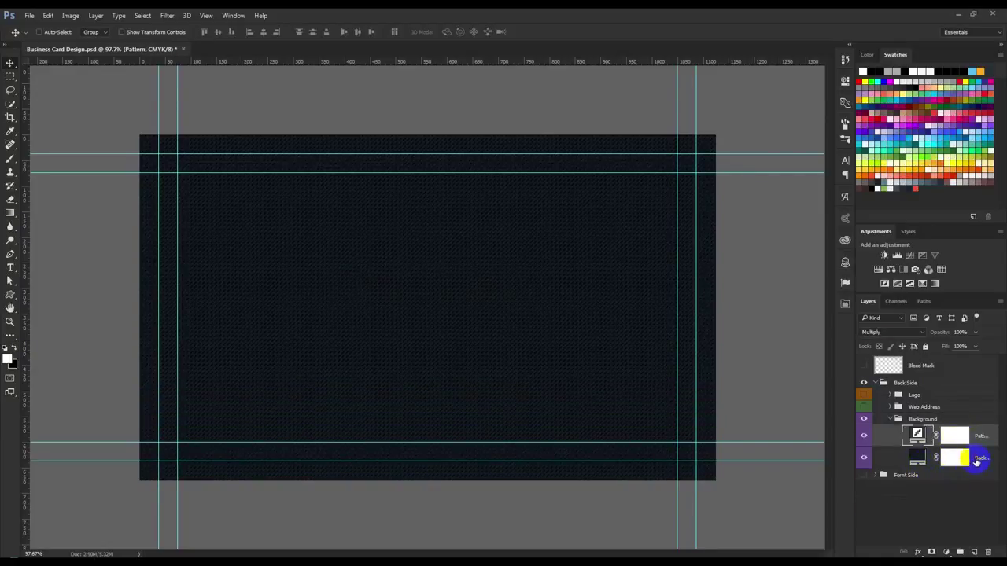
pyautogui.click(976, 463)
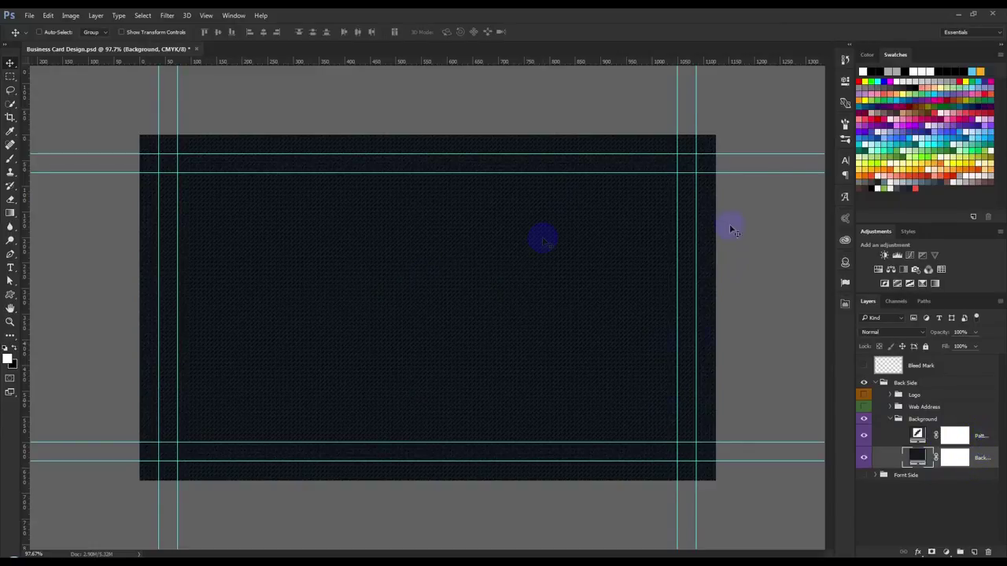
pyautogui.click(995, 442)
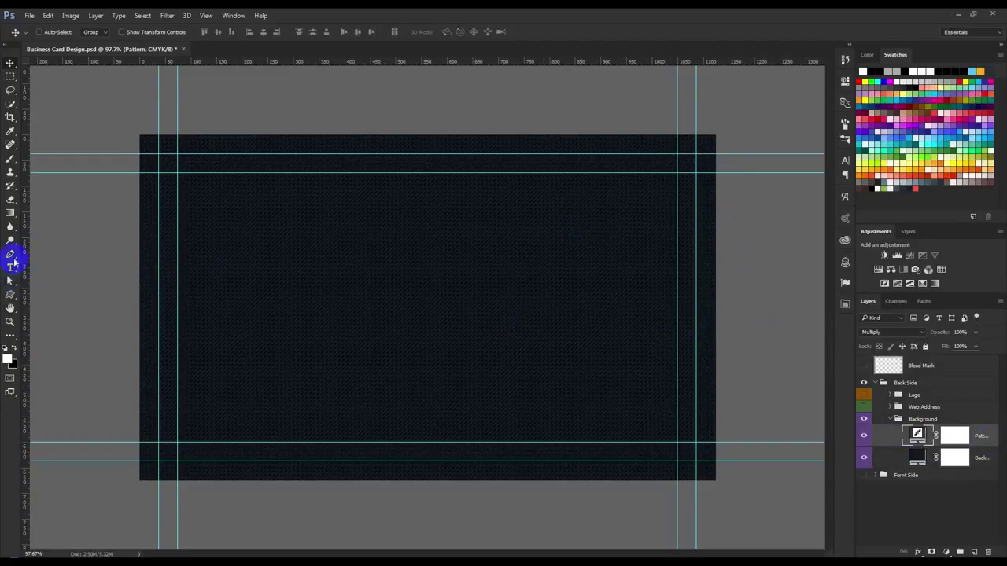
# - Place Pen points at the card's left edge, then delete the empty Shape 1 layer
pyautogui.click(10, 254)
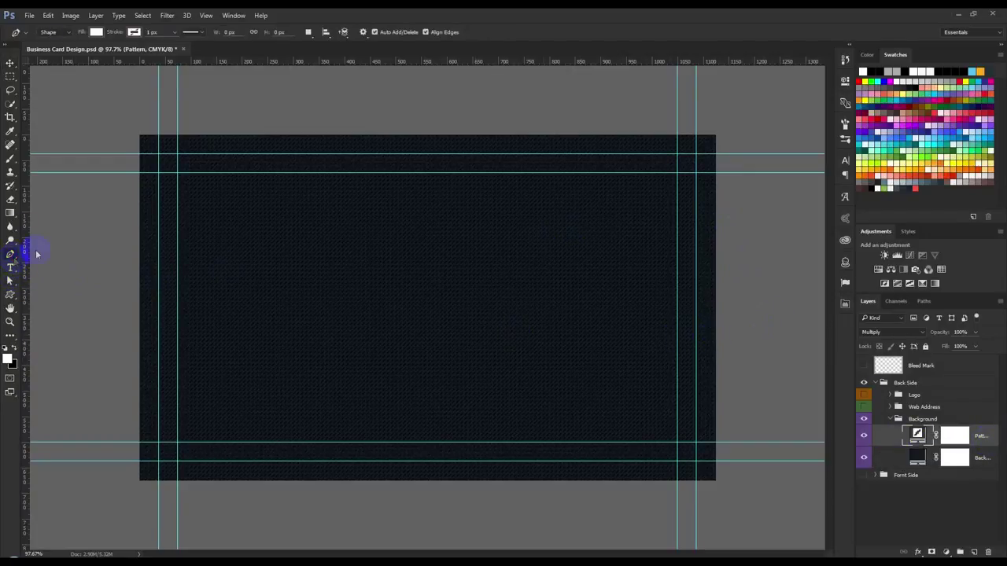
pyautogui.click(140, 137)
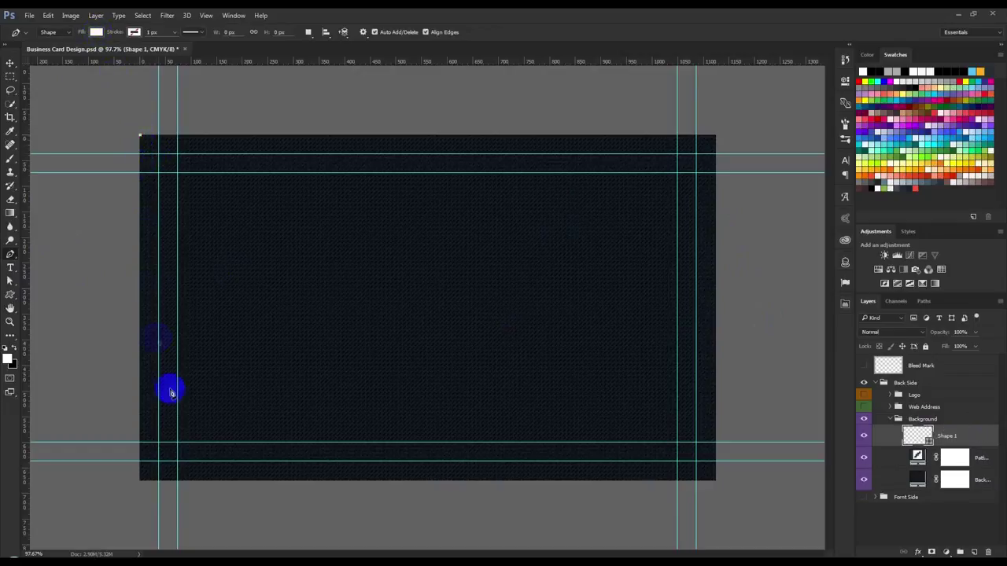
pyautogui.click(141, 481)
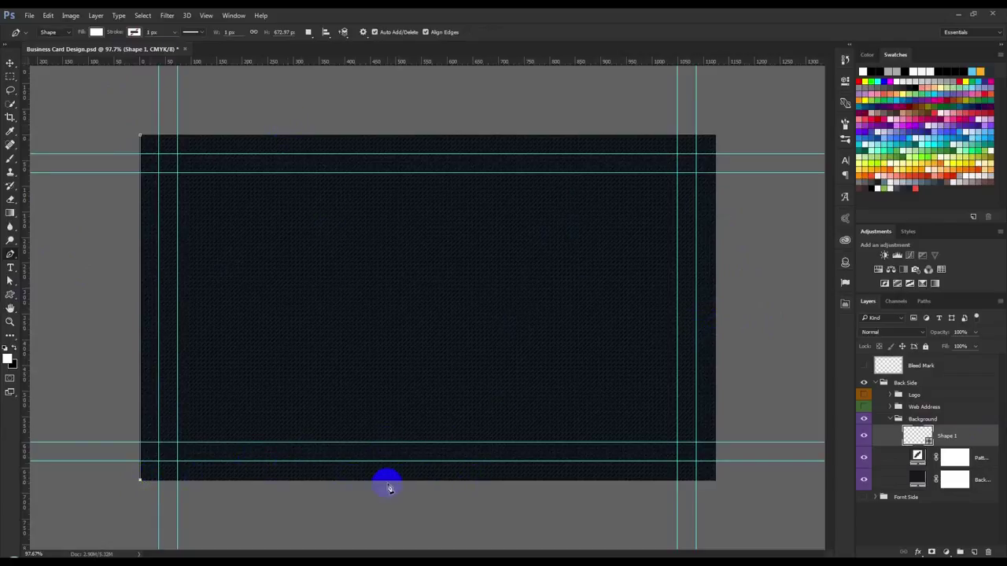
pyautogui.click(141, 489)
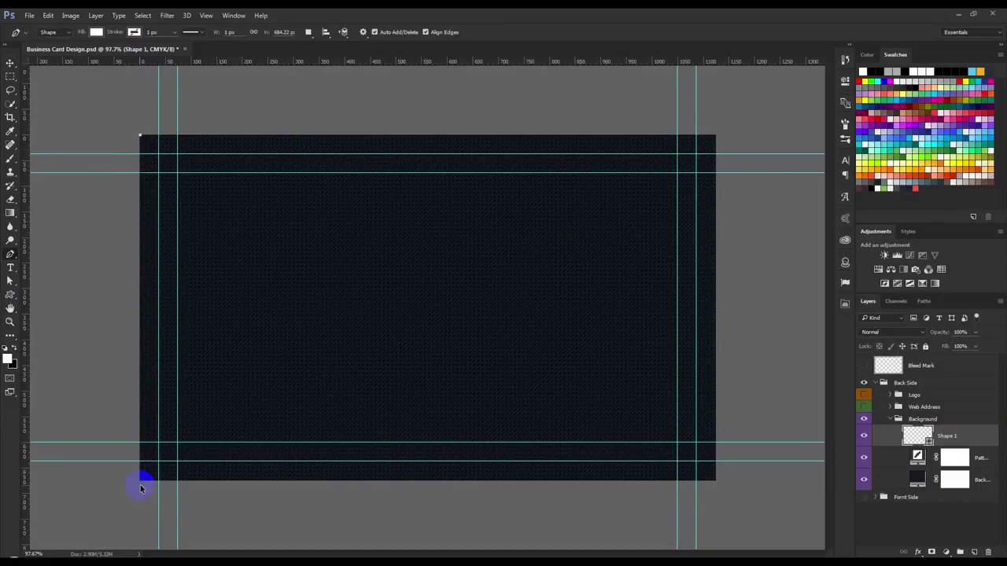
pyautogui.press('Delete')
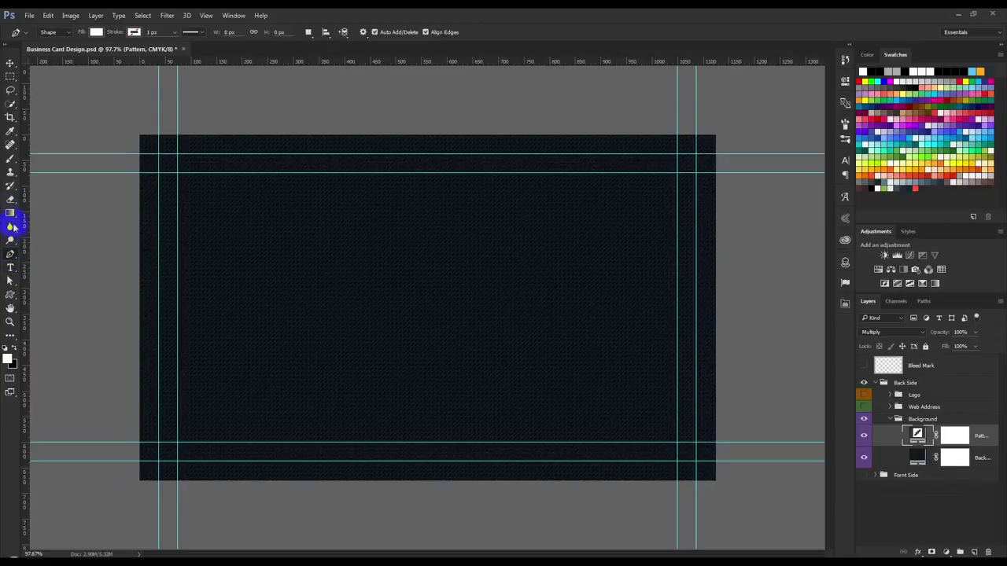
# - Draw a white rectangle from the card's top-left corner over its left side
pyautogui.rightClick(10, 294)
pyautogui.click(63, 292)
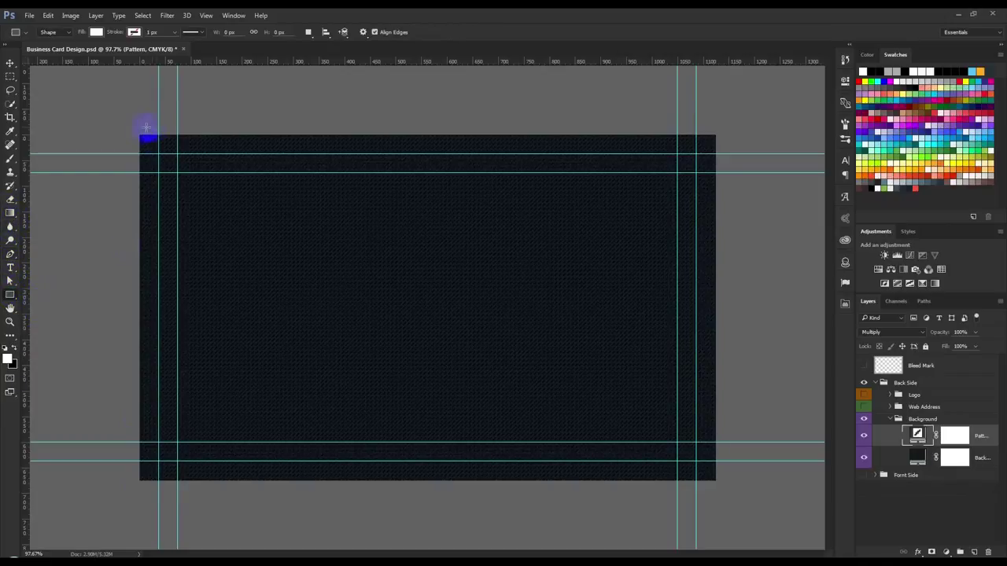
pyautogui.moveTo(138, 136)
pyautogui.mouseDown()
pyautogui.moveTo(557, 454)
pyautogui.moveTo(557, 479)
pyautogui.mouseUp()
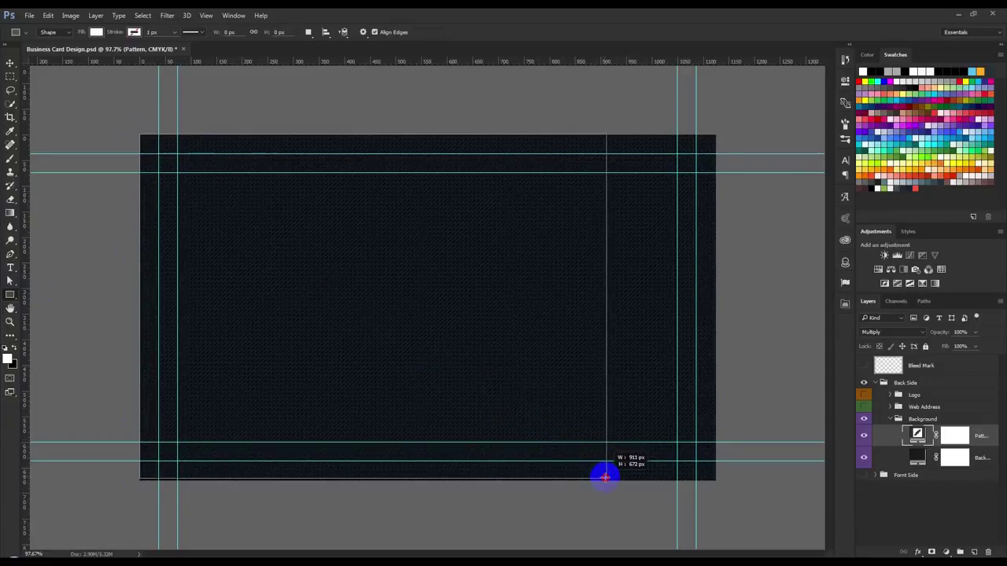
pyautogui.moveTo(557, 480); pyautogui.dragTo(533, 479)
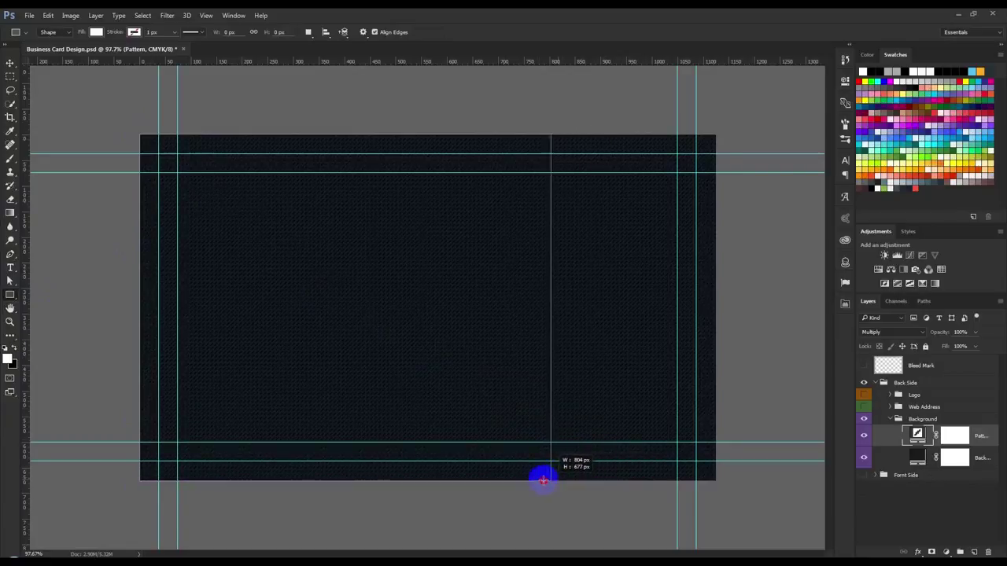
pyautogui.moveTo(533, 480)
pyautogui.mouseDown()
pyautogui.moveTo(512, 480)
pyautogui.moveTo(525, 479)
pyautogui.mouseUp()
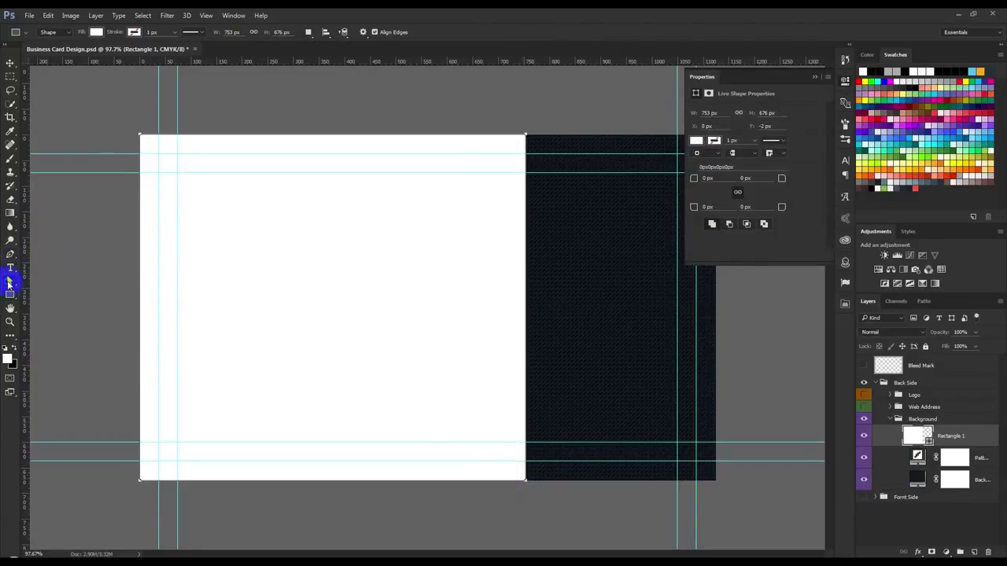
# - Nudge the rectangle's top-right anchor left so its right edge slants
pyautogui.moveTo(9, 283); pyautogui.dragTo(63, 295)
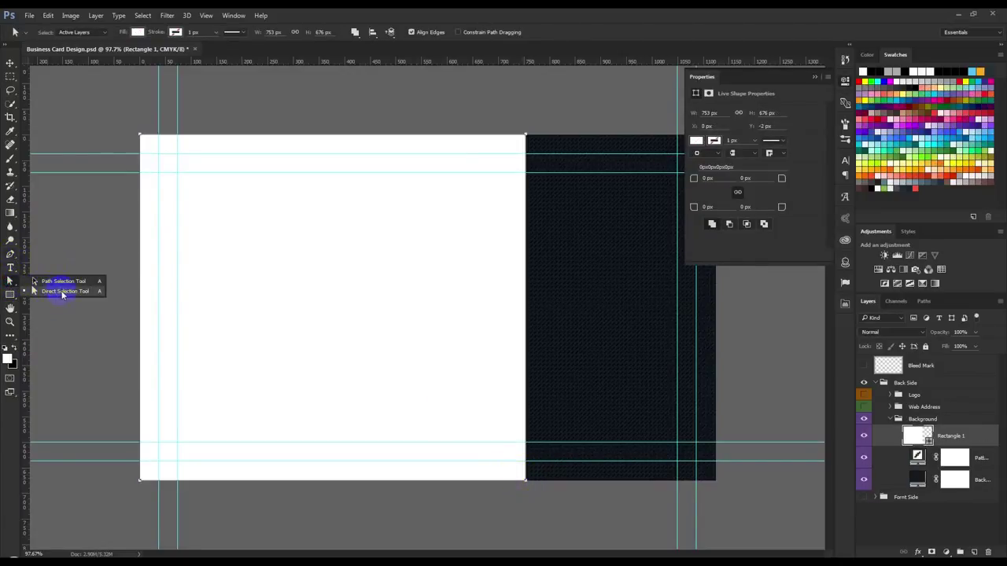
pyautogui.click(553, 209)
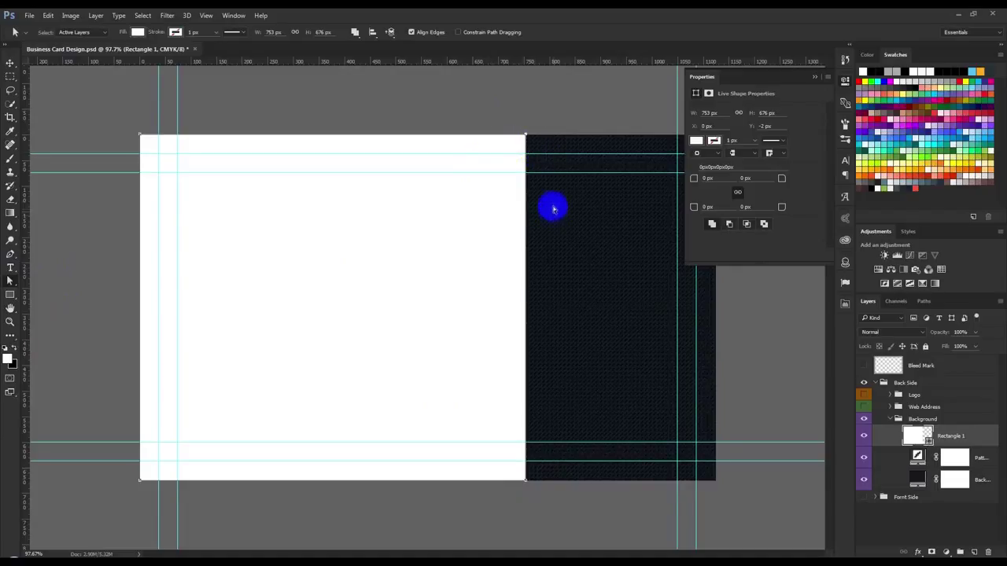
pyautogui.press('Left')
pyautogui.press('Left')
pyautogui.press('Left')
pyautogui.press('Left')
pyautogui.press('Left')
pyautogui.press('Left')
pyautogui.press('Left')
pyautogui.press('Left')
pyautogui.press('Left')
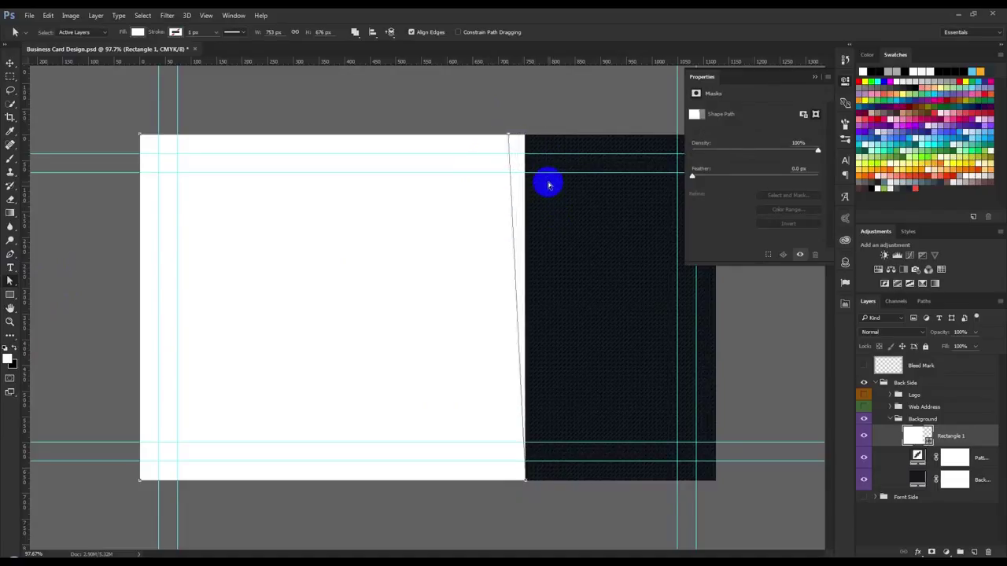
pyautogui.press('Left')
pyautogui.press('Left')
pyautogui.press('Left')
pyautogui.press('Left')
pyautogui.press('Left')
pyautogui.press('Left')
pyautogui.press('Left')
pyautogui.press('Left')
pyautogui.press('Left')
pyautogui.press('Left')
pyautogui.press('Left')
pyautogui.press('Left')
pyautogui.press('Left')
pyautogui.press('Left')
pyautogui.press('Left')
pyautogui.press('Left')
pyautogui.press('Left')
pyautogui.press('Left')
pyautogui.press('Left')
pyautogui.press('Left')
pyautogui.press('Left')
pyautogui.press('Left')
pyautogui.press('Left')
pyautogui.press('Left')
pyautogui.press('Left')
pyautogui.press('Left')
pyautogui.press('Left')
pyautogui.press('Left')
pyautogui.press('Left')
pyautogui.press('Left')
pyautogui.press('Left')
pyautogui.press('Left')
pyautogui.press('Left')
pyautogui.press('Left')
pyautogui.press('Left')
pyautogui.press('Left')
pyautogui.press('Left')
pyautogui.press('Left')
pyautogui.press('Left')
pyautogui.press('Left')
pyautogui.press('Left')
pyautogui.press('Left')
pyautogui.press('Left')
pyautogui.press('Left')
pyautogui.press('Left')
pyautogui.press('Left')
pyautogui.press('Left')
pyautogui.press('Left')
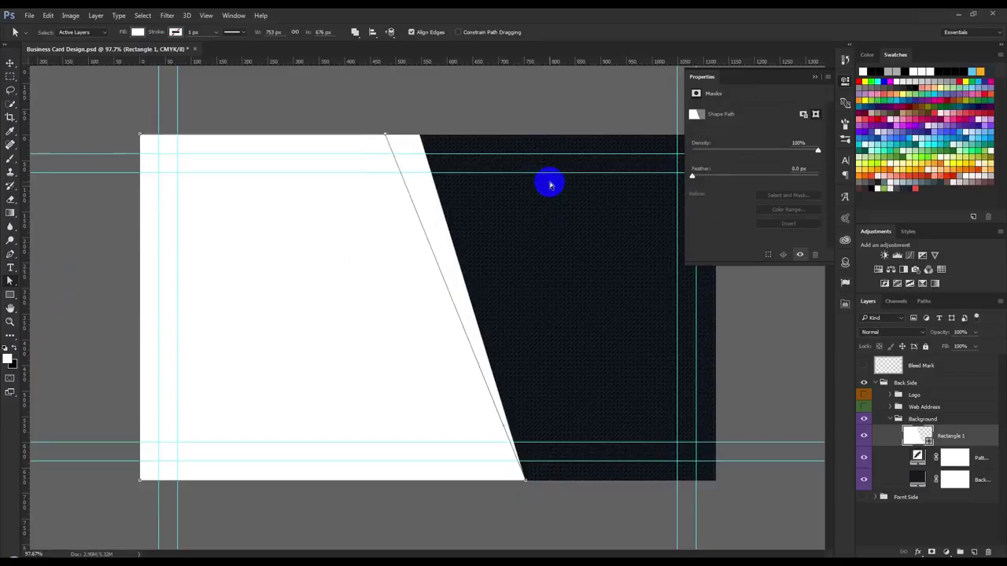
pyautogui.press('Left')
pyautogui.press('Left')
pyautogui.press('Left')
pyautogui.press('Left')
pyautogui.press('Left')
pyautogui.press('Left')
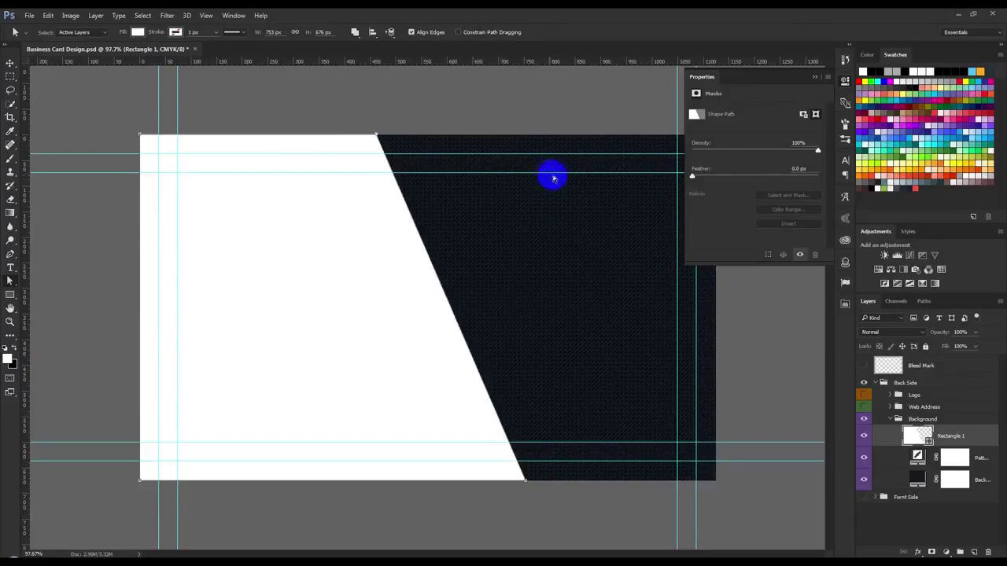
pyautogui.click(815, 78)
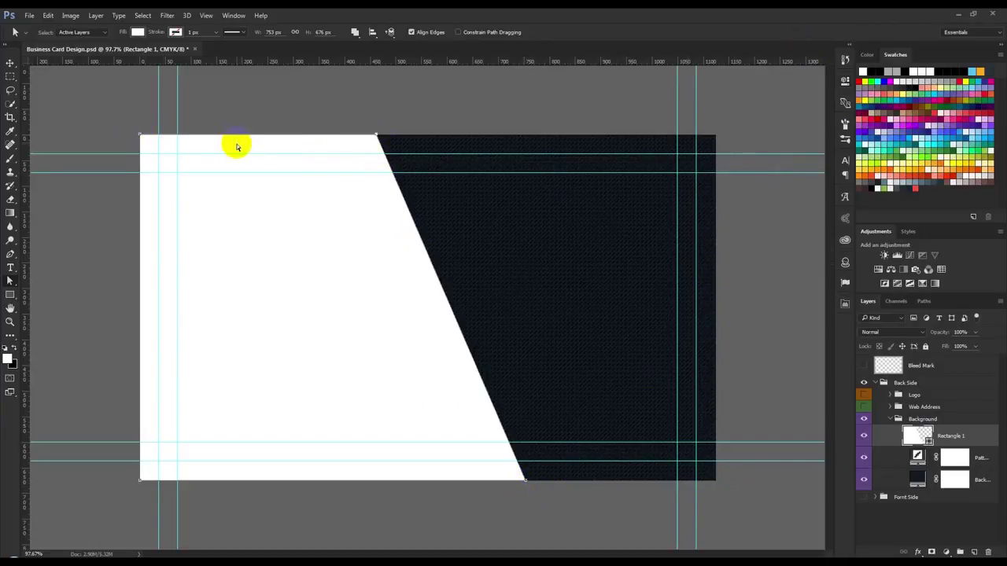
# - Place a vertical guide near 562.5 px and marquee-measure the slant's bottom width, moved to the top
pyautogui.click(11, 294)
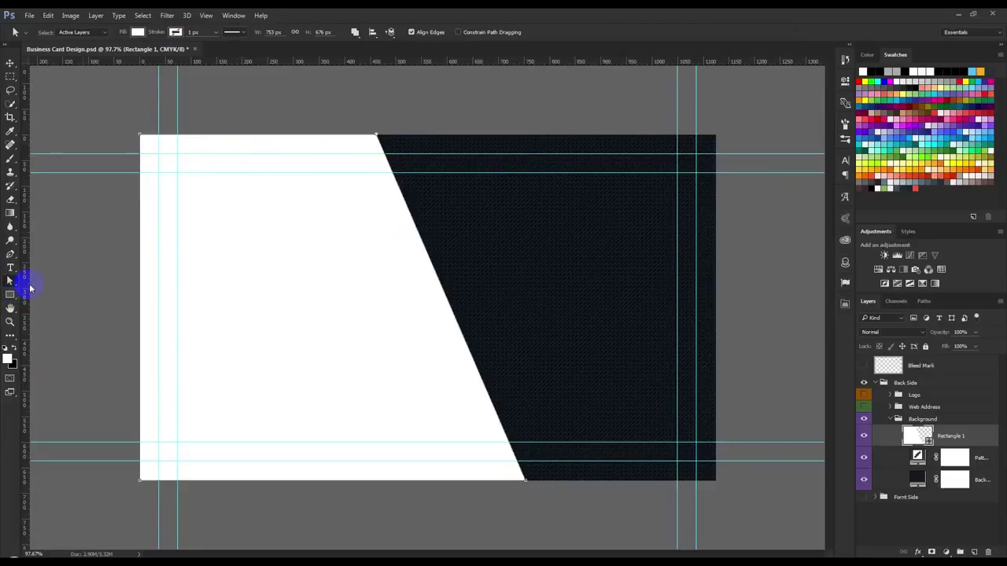
pyautogui.moveTo(30, 288); pyautogui.dragTo(442, 299)
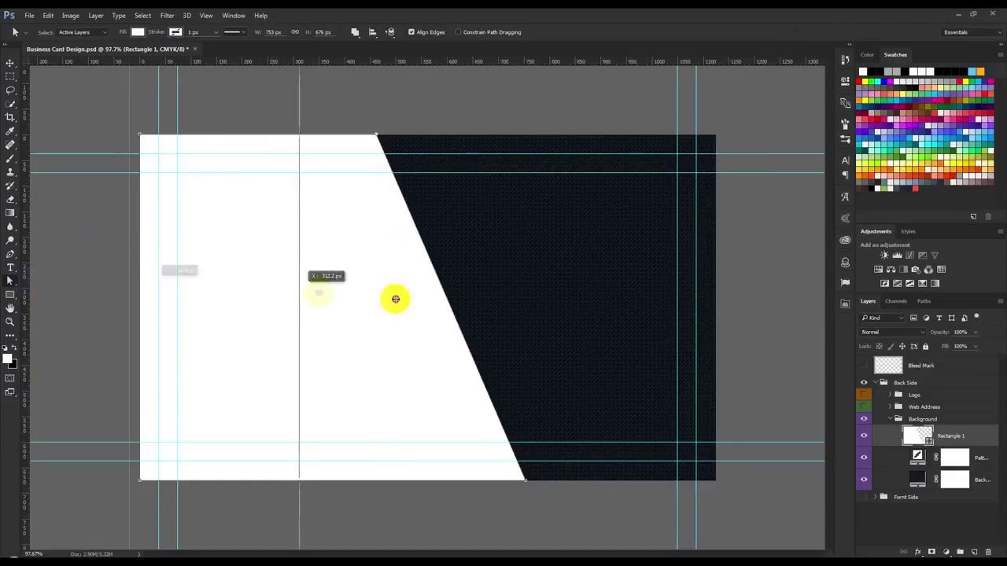
pyautogui.moveTo(442, 299); pyautogui.dragTo(429, 300)
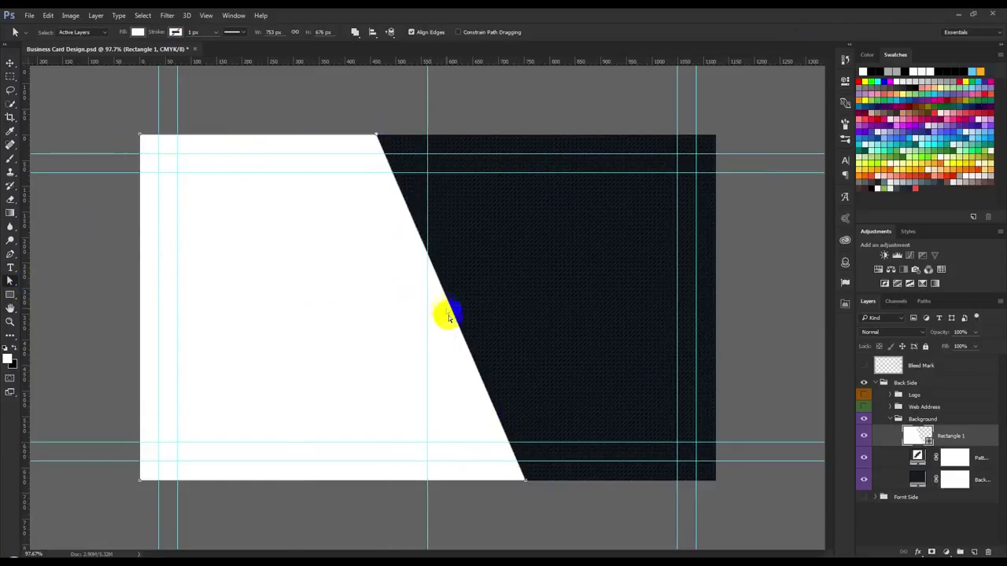
pyautogui.click(14, 76)
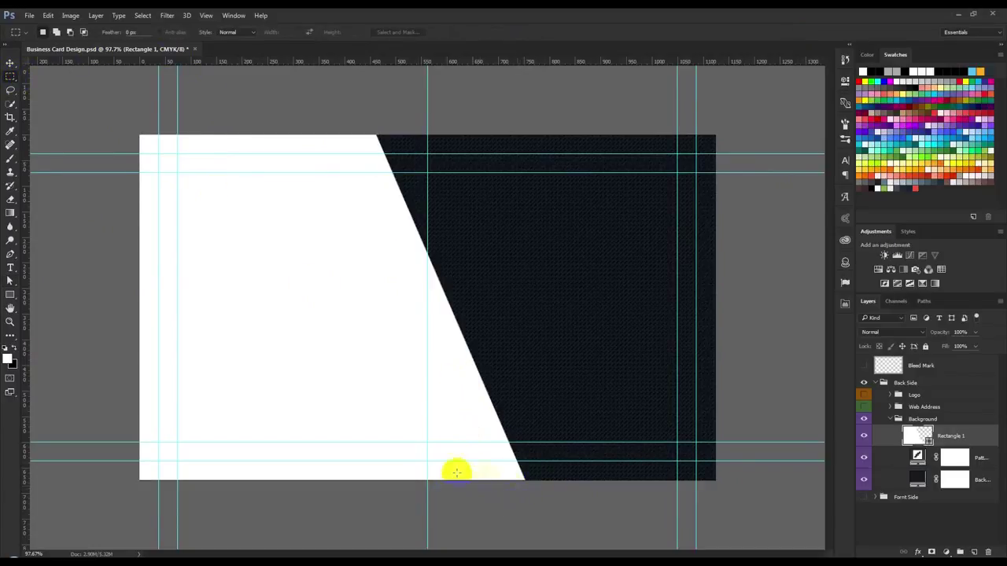
pyautogui.moveTo(427, 442); pyautogui.dragTo(524, 498)
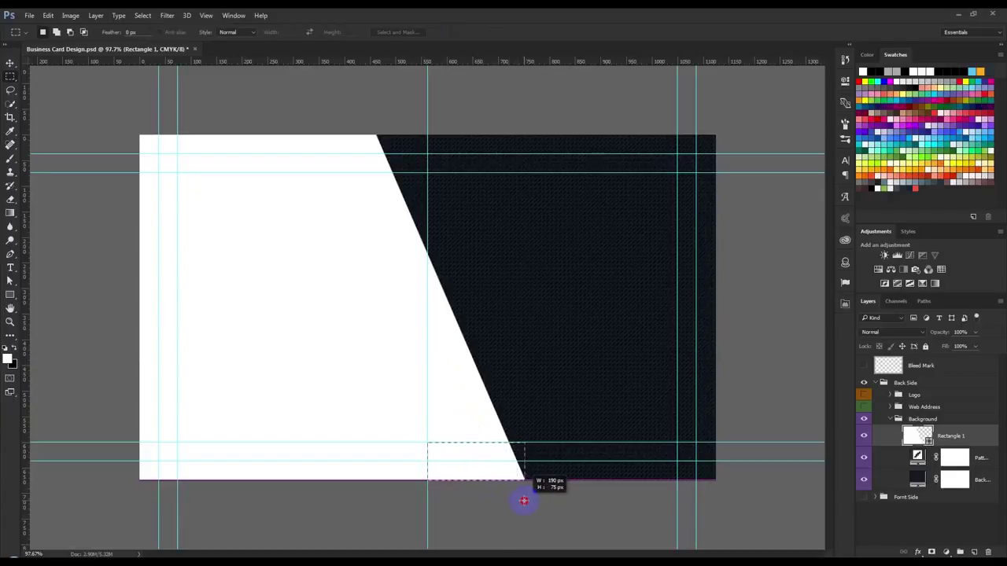
pyautogui.moveTo(508, 467); pyautogui.dragTo(414, 164)
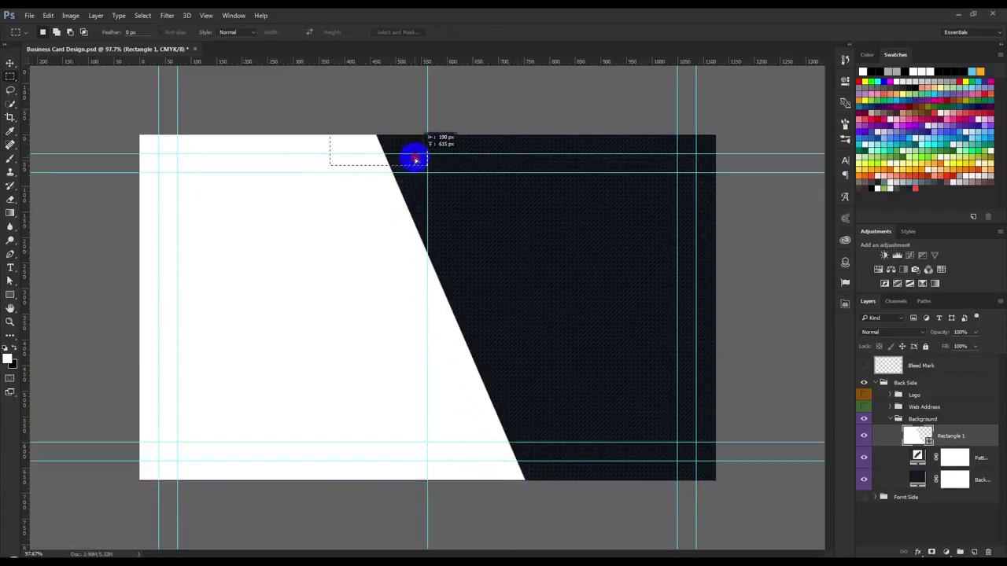
pyautogui.moveTo(415, 165); pyautogui.dragTo(415, 165)
# - Move the slanted edge's top anchor left to the measuring box edge
pyautogui.click(10, 281)
pyautogui.click(438, 148)
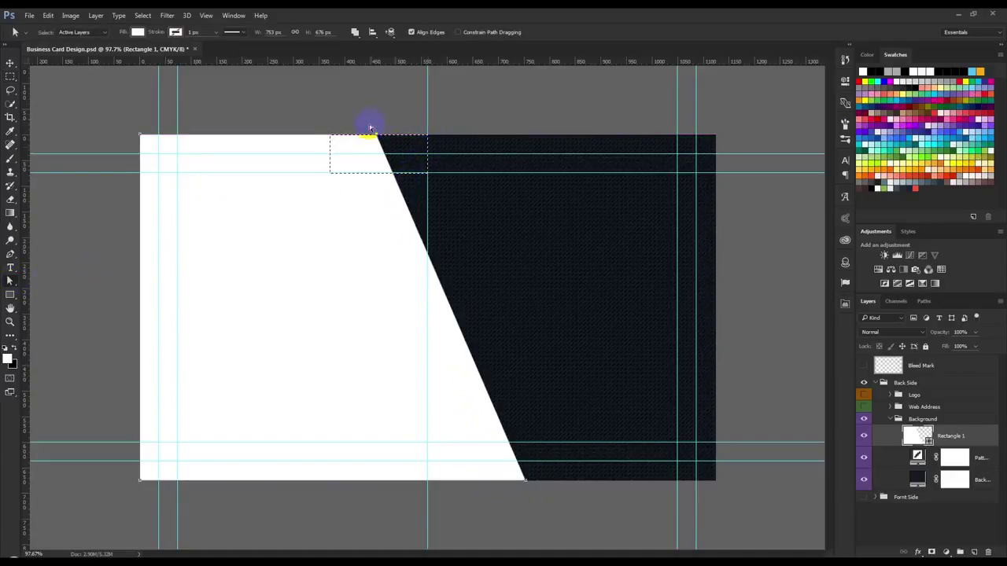
pyautogui.moveTo(380, 141); pyautogui.dragTo(371, 143)
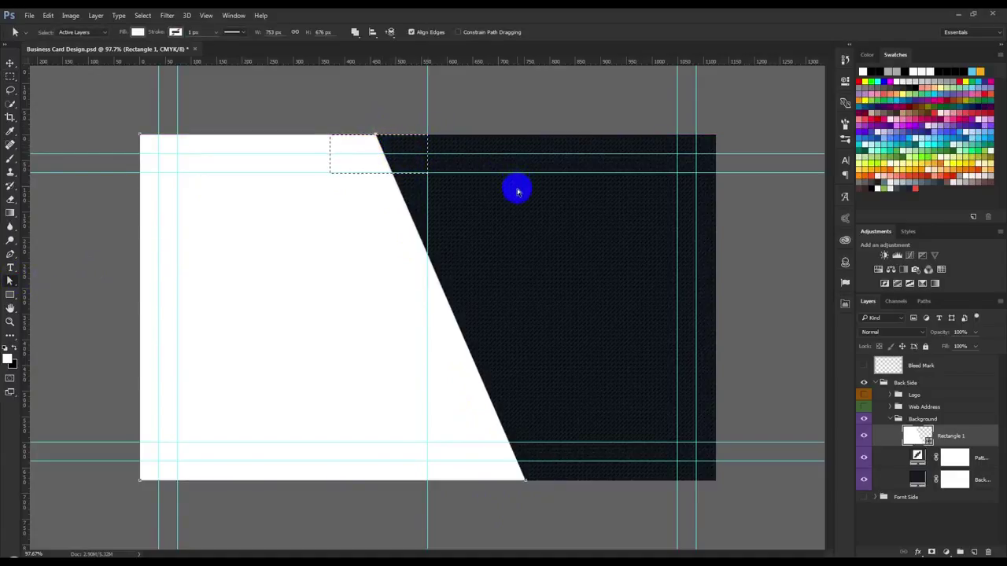
pyautogui.hotkey('shift', 'Left')
pyautogui.hotkey('shift', 'Left')
pyautogui.hotkey('shift', 'Left')
pyautogui.hotkey('shift', 'Left')
pyautogui.hotkey('shift', 'Left')
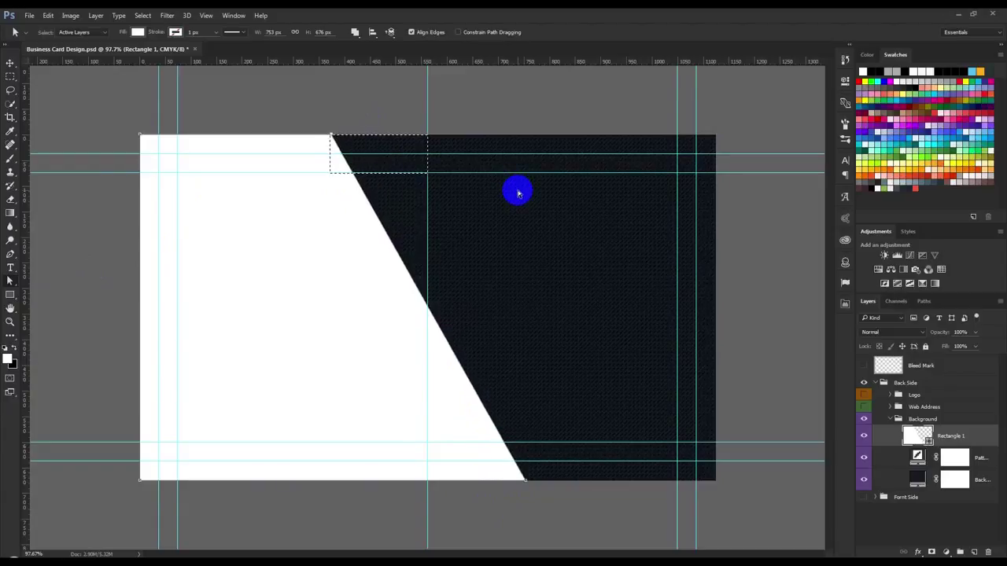
pyautogui.click(10, 77)
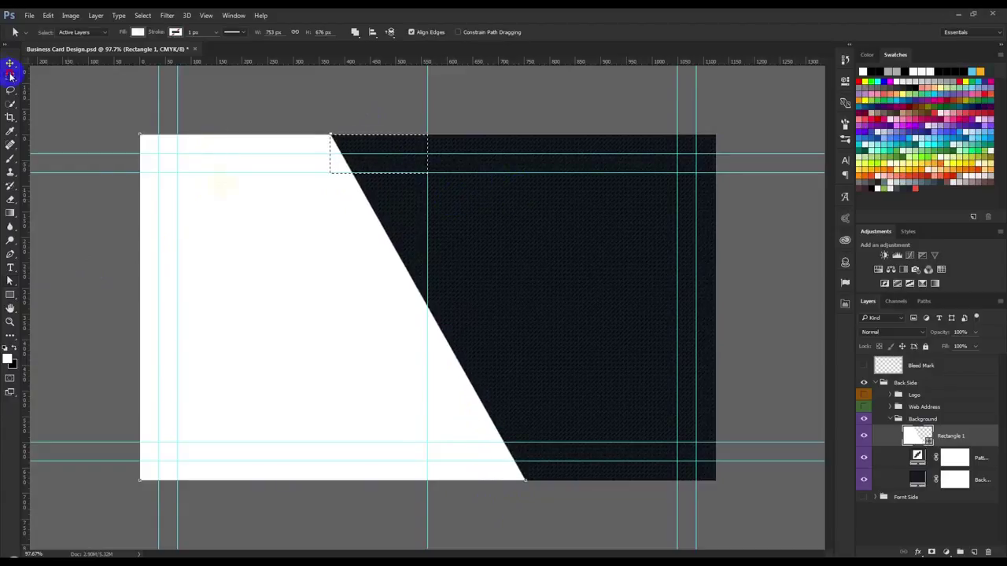
# - Remove the vertical guide and reset colours to default black and white
pyautogui.click(304, 220)
pyautogui.click(10, 62)
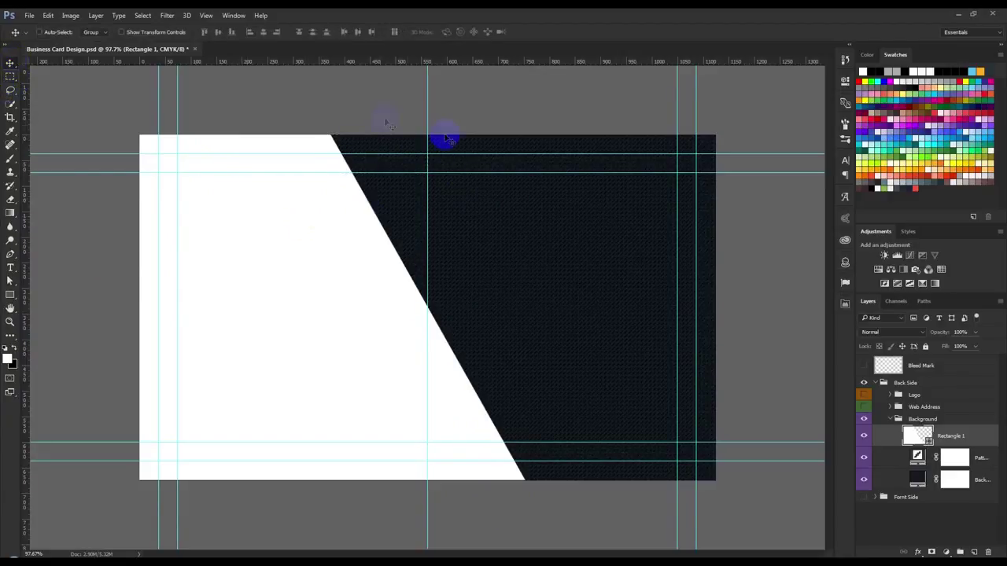
pyautogui.moveTo(425, 124); pyautogui.dragTo(15, 134)
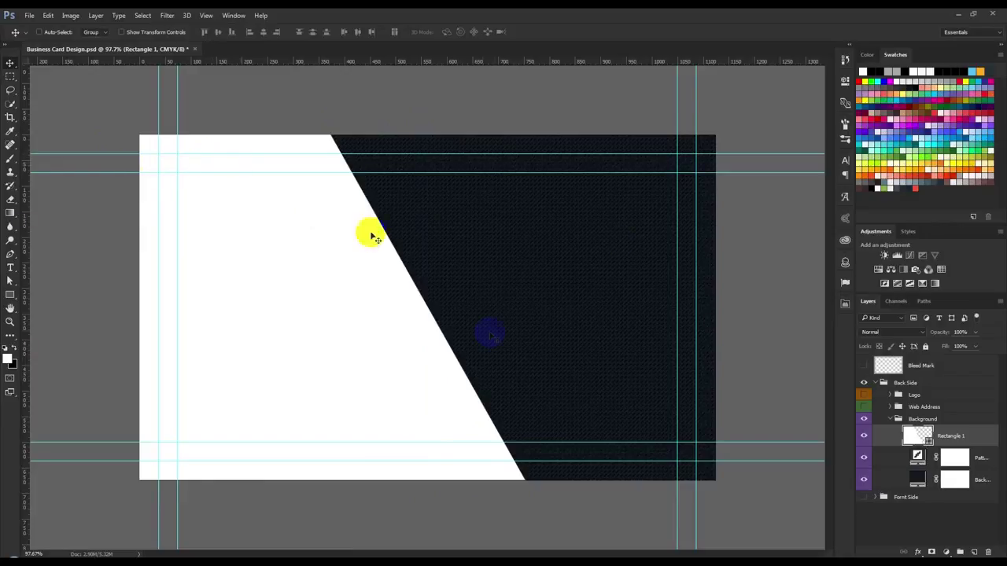
pyautogui.click(322, 398)
pyautogui.press('d')
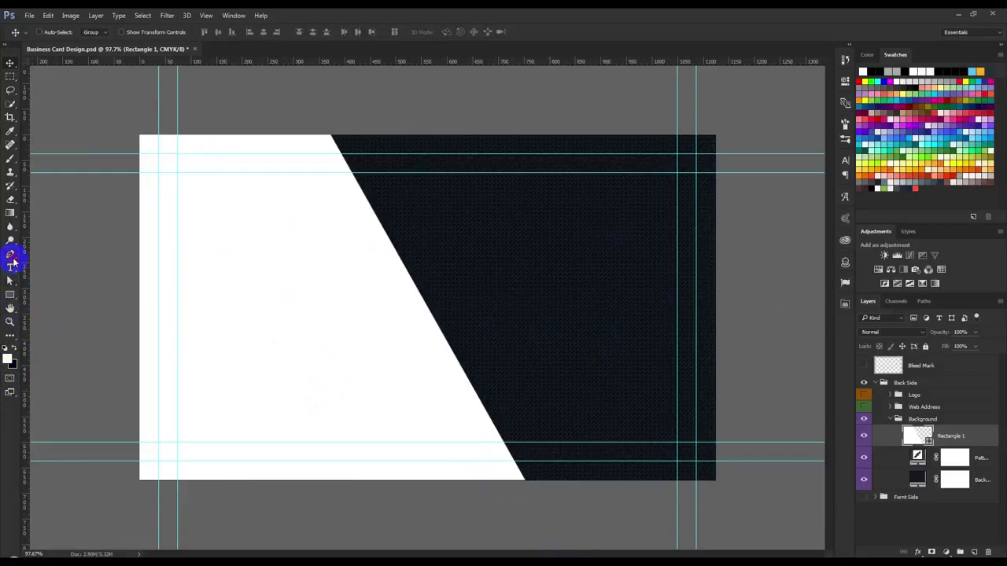
# - Start a Pen shape path at the white panel's top corner, redoing the first attempt
pyautogui.click(11, 256)
pyautogui.click(306, 149)
pyautogui.click(920, 433)
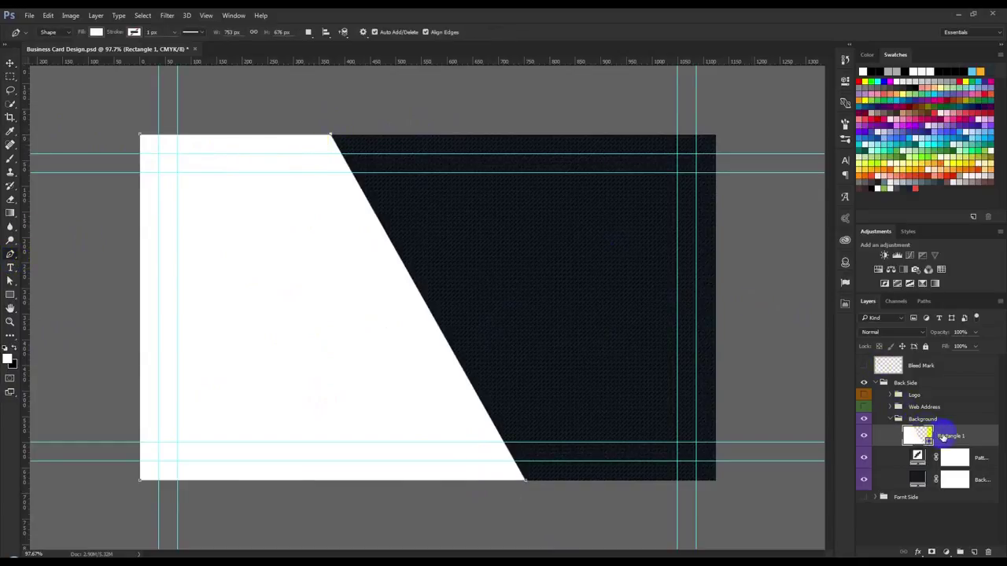
pyautogui.click(322, 139)
pyautogui.click(311, 130)
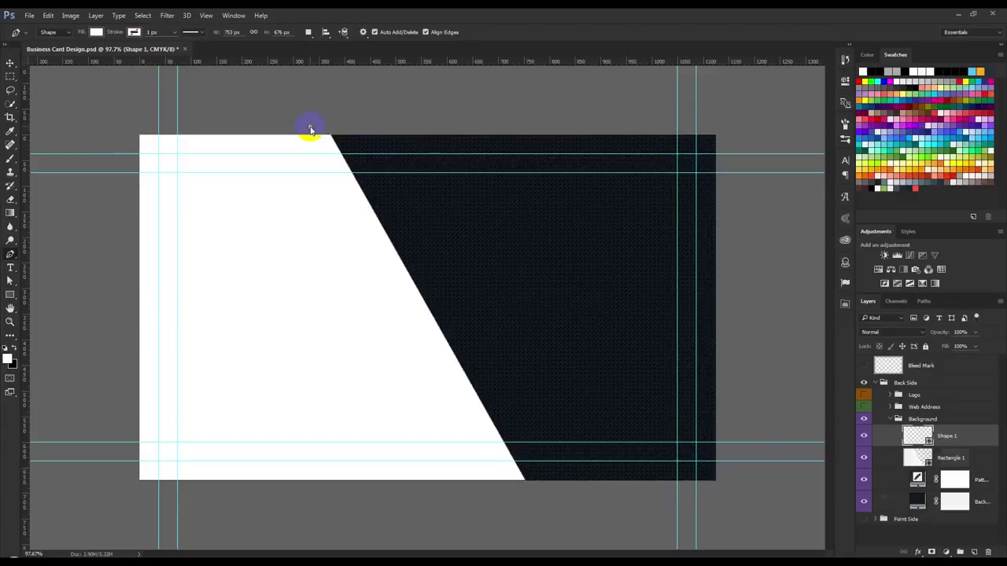
pyautogui.hotkey('ctrl', 'z')
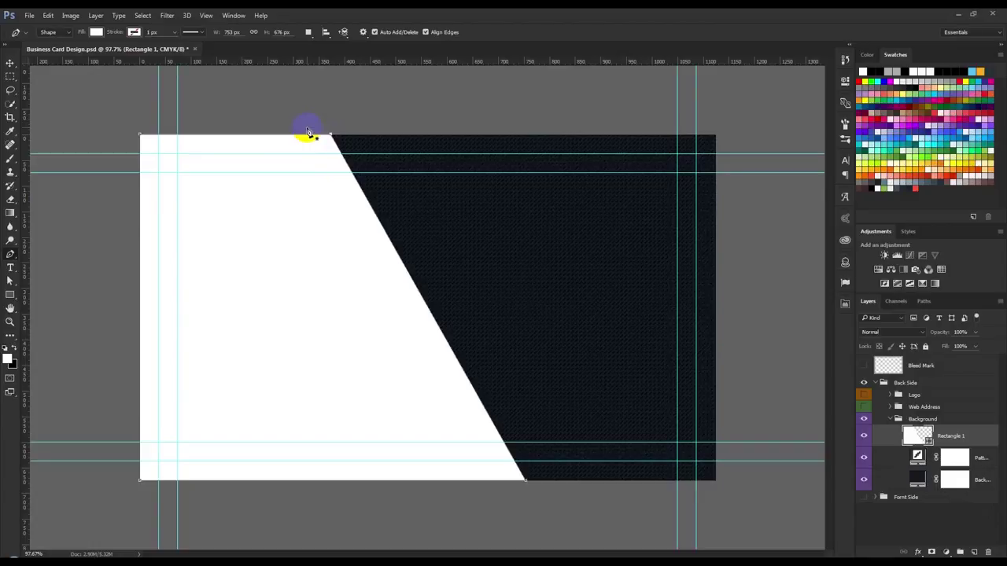
pyautogui.click(307, 129)
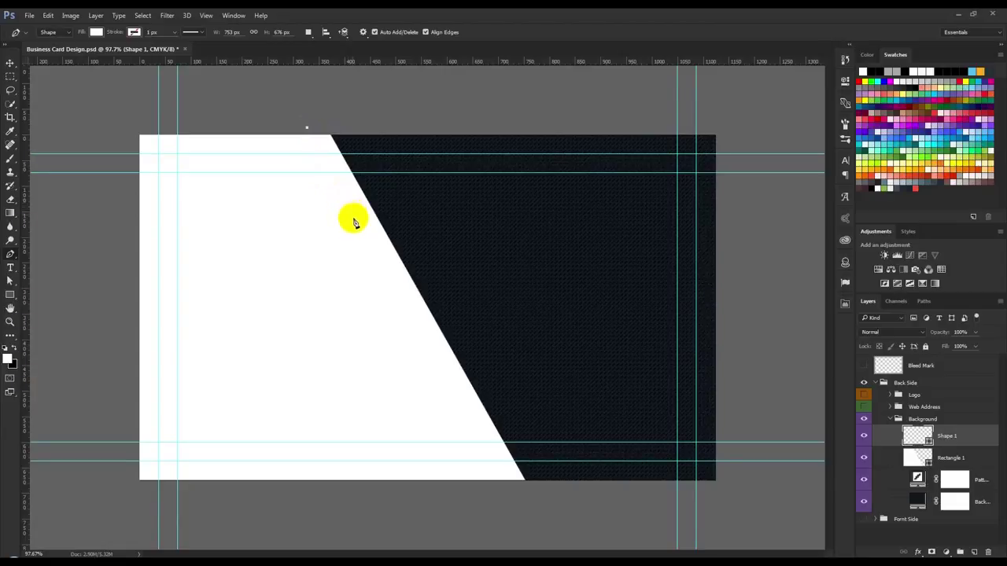
# - Place the strip's corners along the panel's diagonal edge and close the outline
pyautogui.click(352, 226)
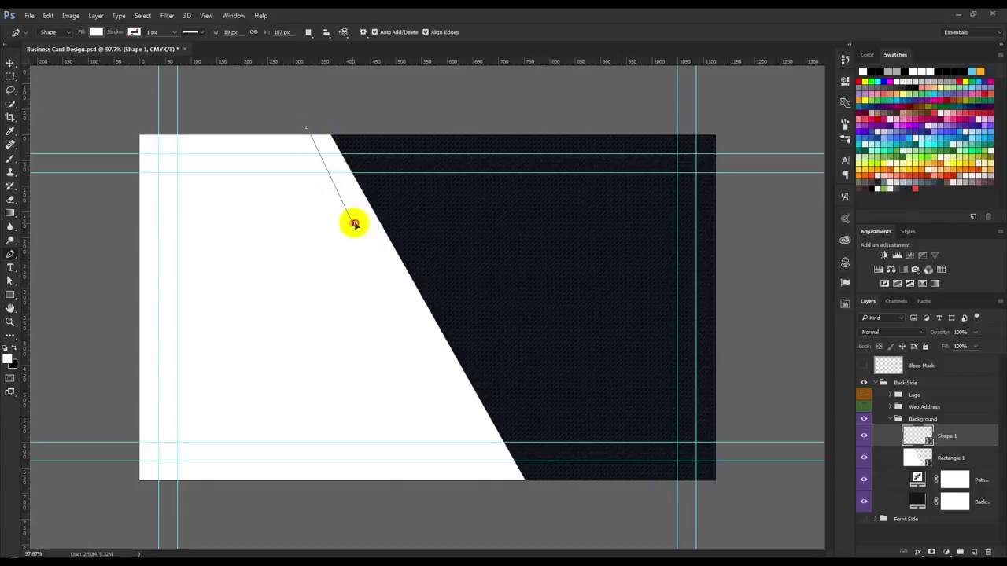
pyautogui.moveTo(352, 226); pyautogui.dragTo(360, 222)
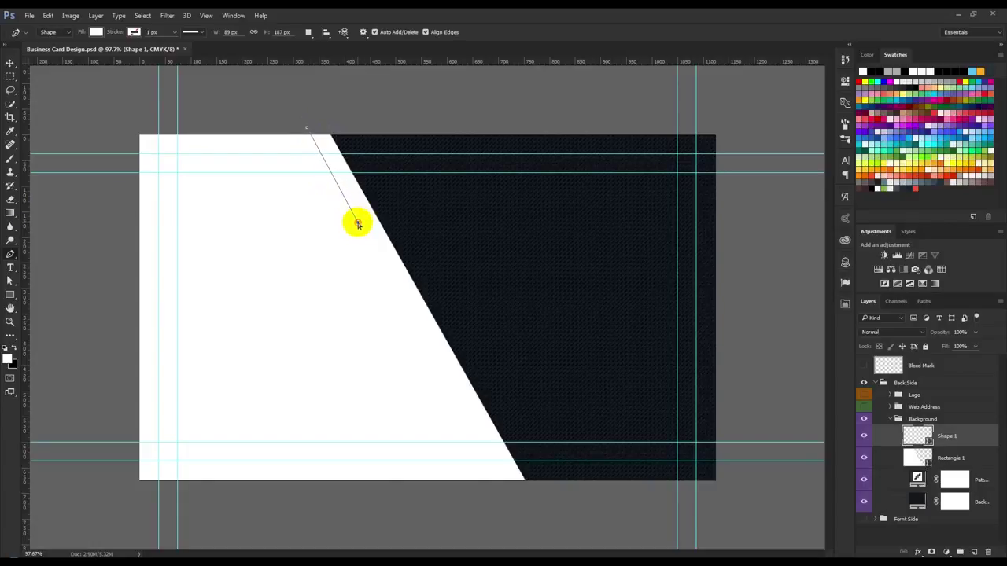
pyautogui.click(385, 225)
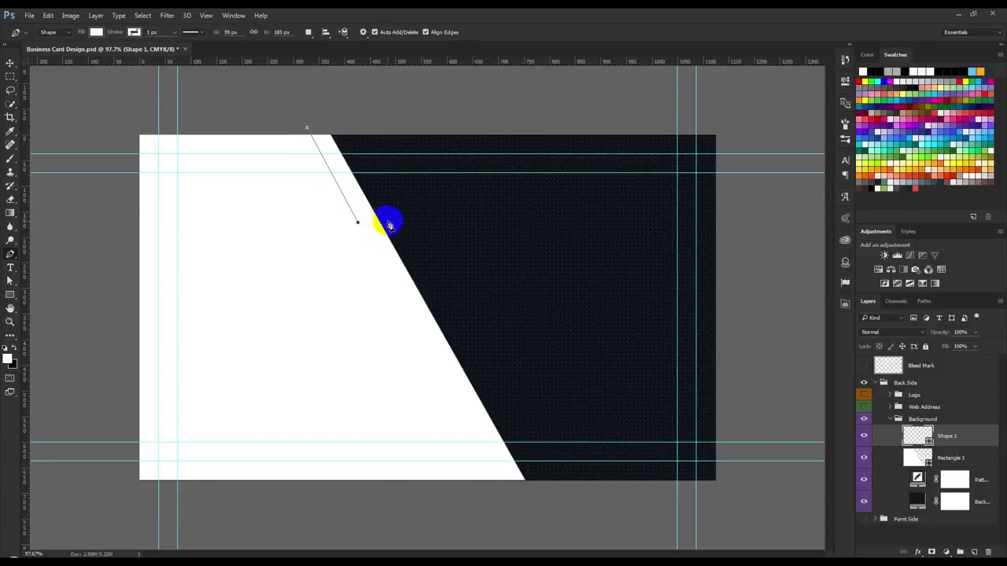
pyautogui.click(388, 224)
pyautogui.click(342, 124)
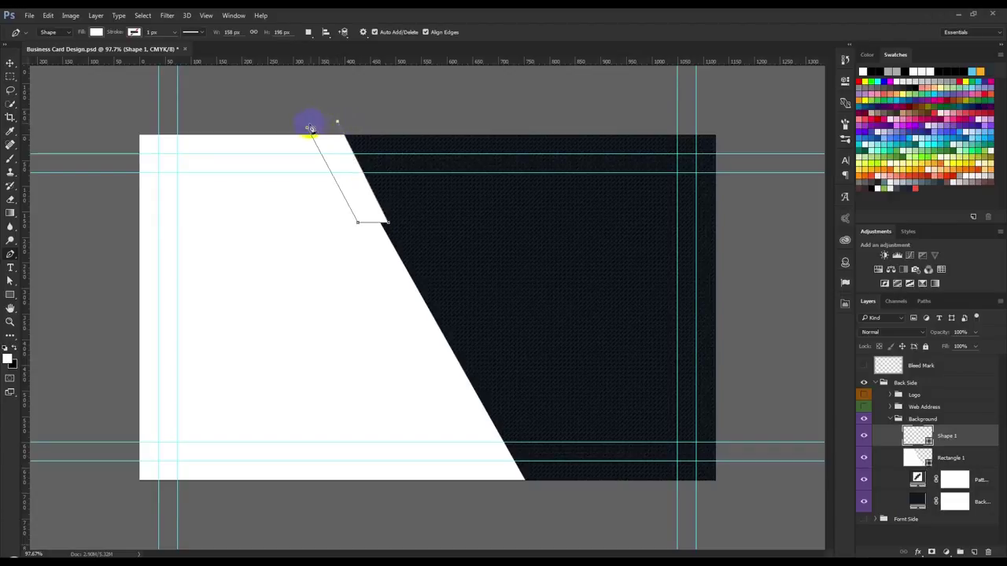
pyautogui.click(307, 128)
pyautogui.doubleClick(924, 435)
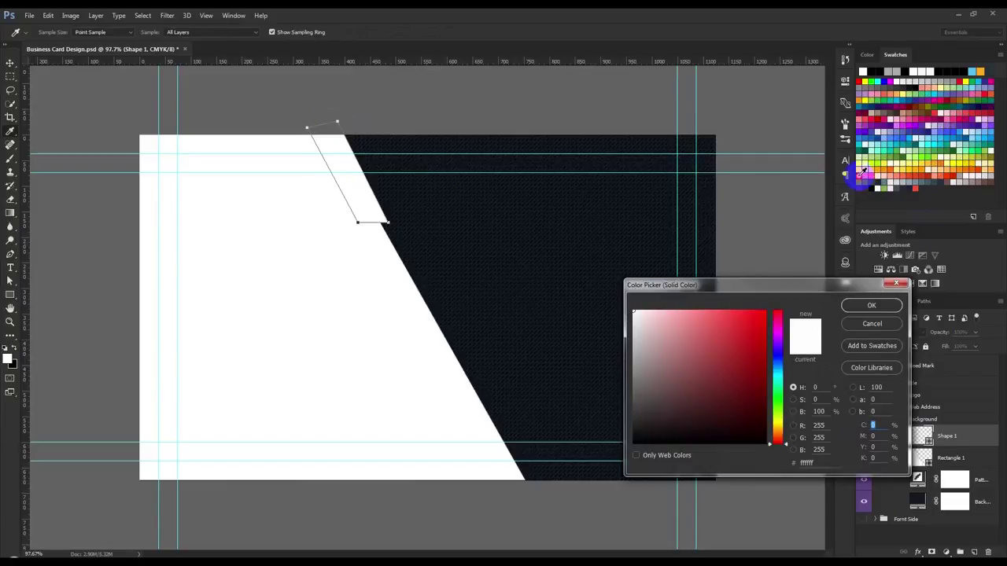
# - Give the strip a provisional orange fill, then hide Back Side and show Front Side
pyautogui.click(862, 175)
pyautogui.click(865, 306)
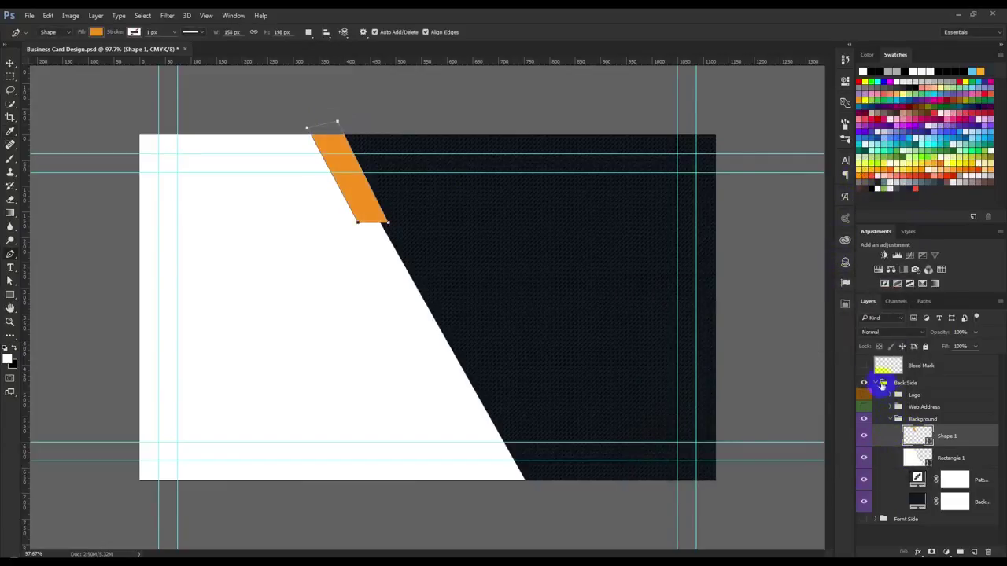
pyautogui.click(882, 383)
pyautogui.click(864, 383)
pyautogui.click(864, 395)
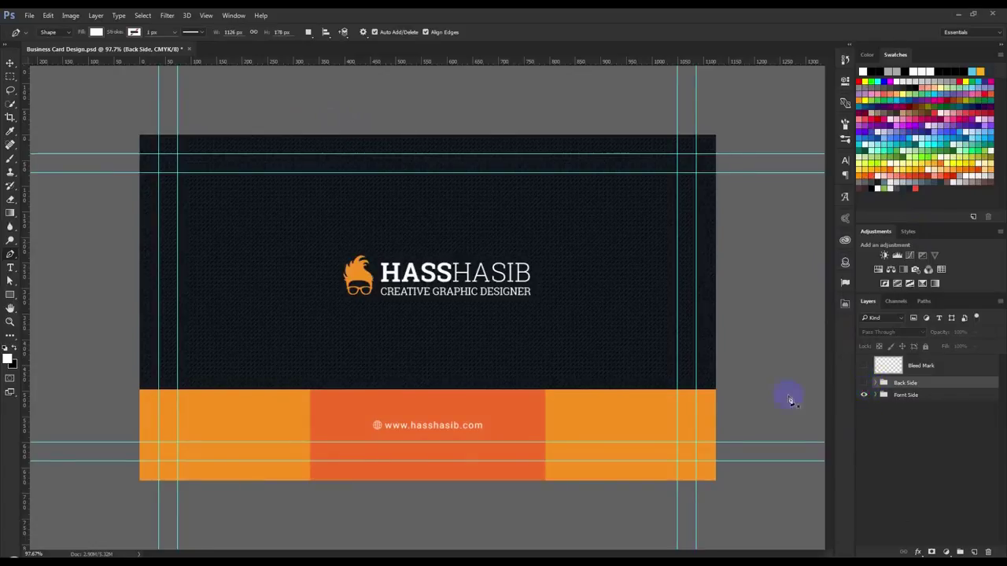
# - Sample the front design's orange, show Back Side, and apply it as the strip's fill
pyautogui.click(11, 133)
pyautogui.click(543, 418)
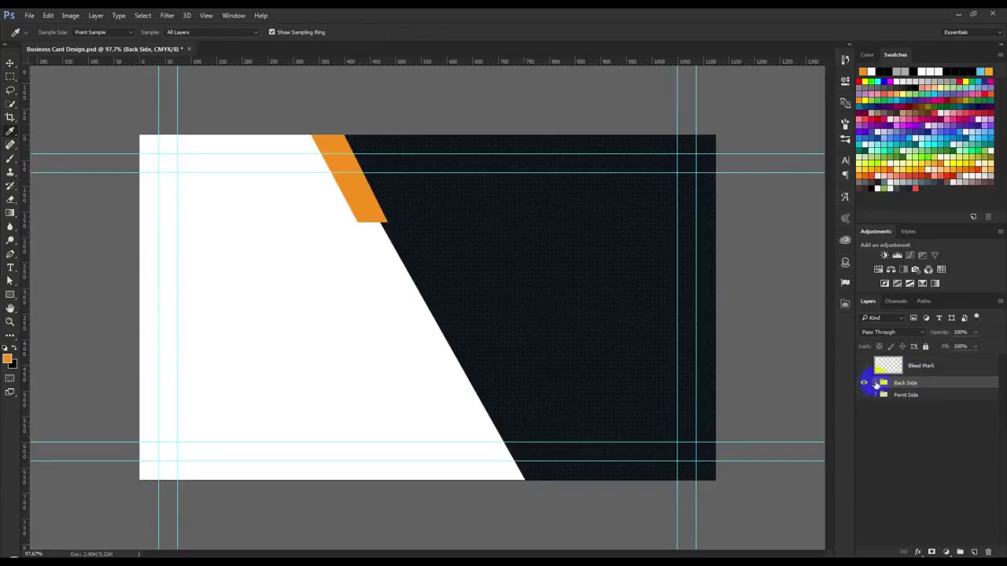
pyautogui.click(876, 383)
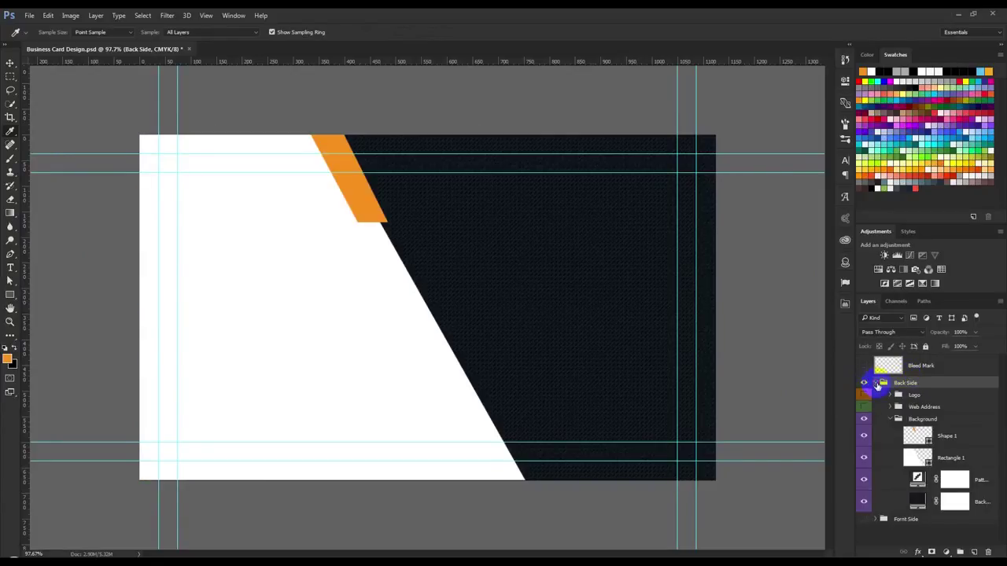
pyautogui.doubleClick(917, 432)
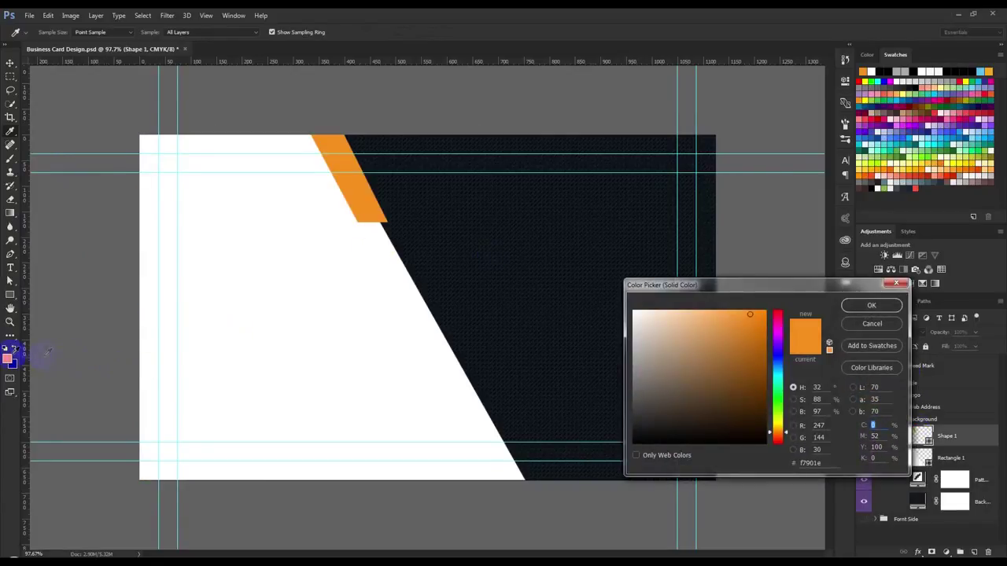
pyautogui.click(865, 305)
pyautogui.click(11, 64)
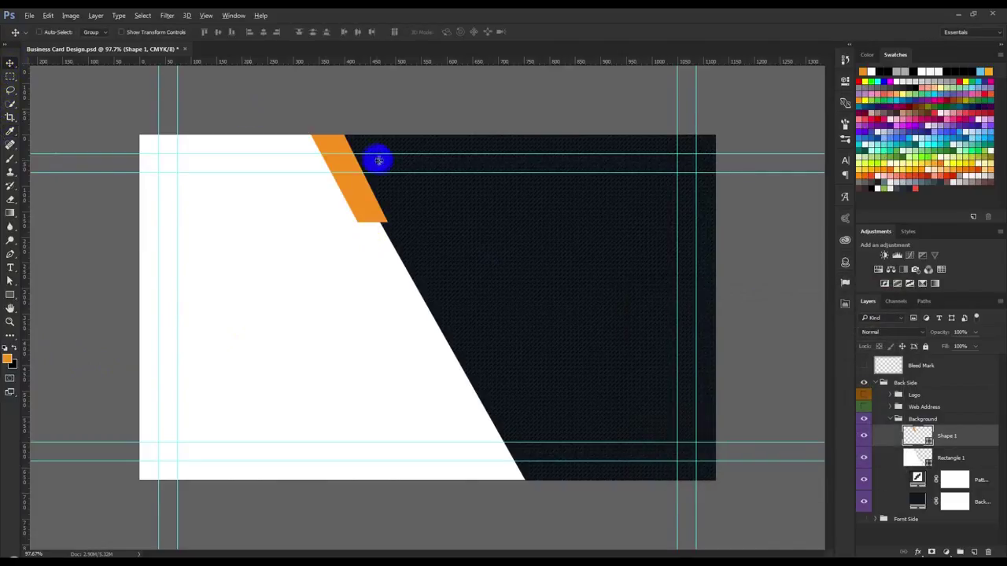
pyautogui.scroll(3, 378, 158)
pyautogui.moveTo(353, 139); pyautogui.dragTo(370, 240)
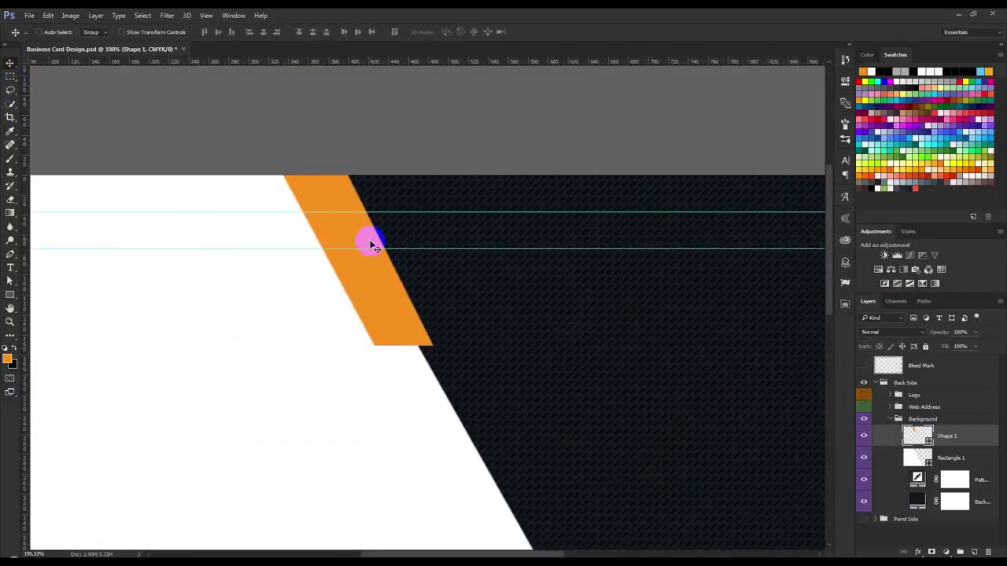
# - Replace the strip with a new rectangle filled orange f7911e
pyautogui.press('Delete')
pyautogui.click(11, 295)
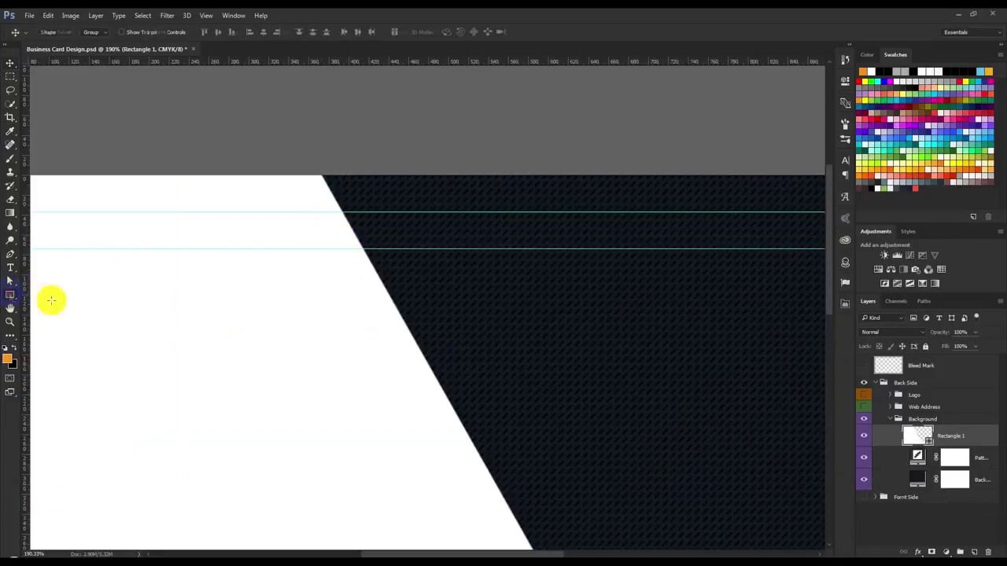
pyautogui.moveTo(498, 333); pyautogui.dragTo(721, 374)
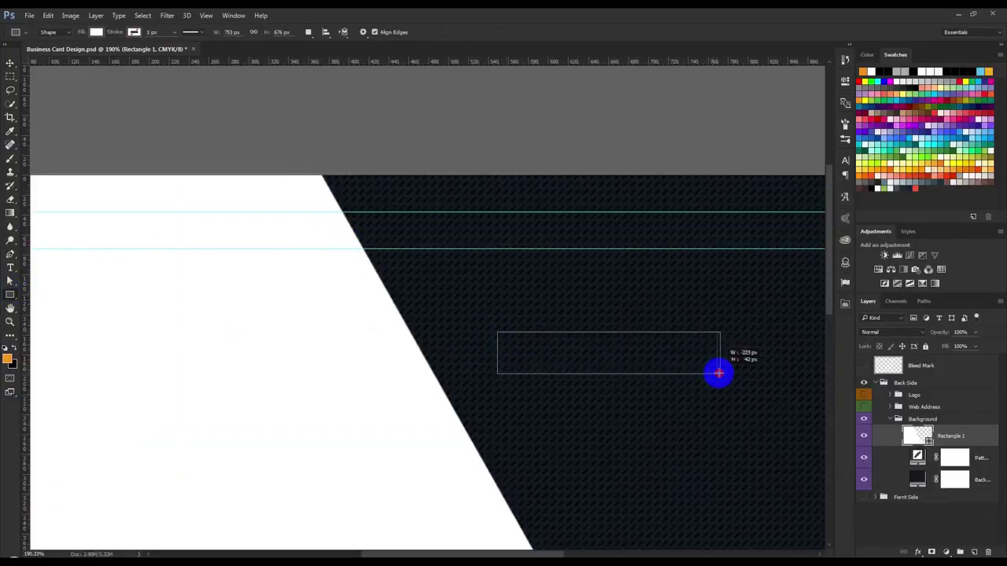
pyautogui.moveTo(720, 375); pyautogui.dragTo(755, 389)
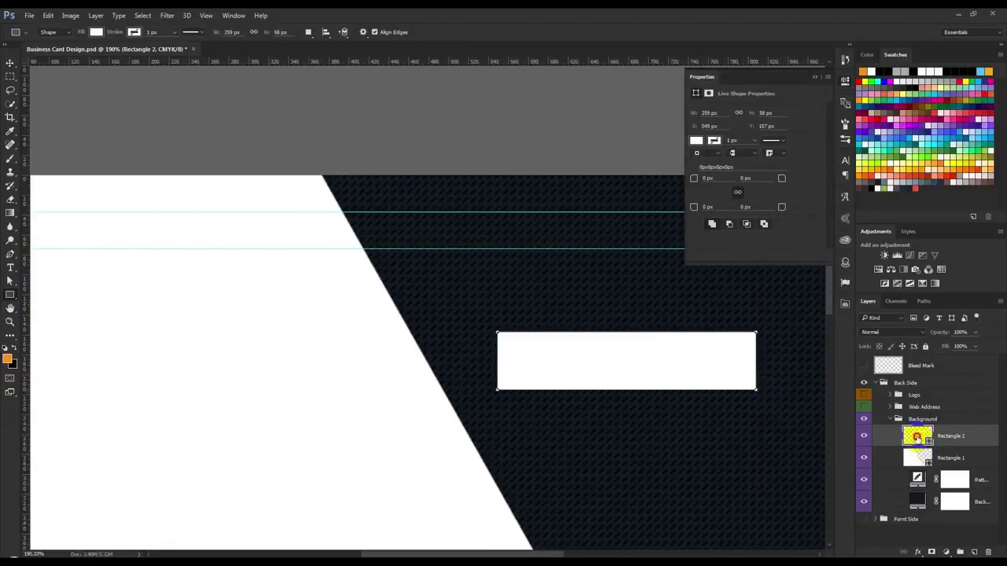
pyautogui.doubleClick(916, 437)
pyautogui.click(829, 346)
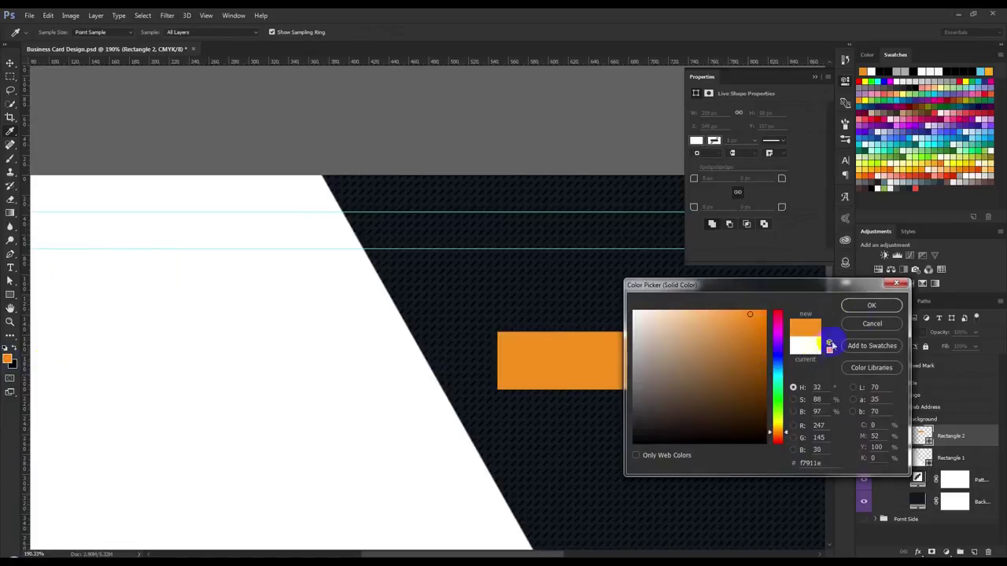
pyautogui.click(877, 307)
# - Rotate the orange rectangle and position it flush along the white panel's slanted edge
pyautogui.hotkey('ctrl', 't')
pyautogui.moveTo(611, 281); pyautogui.dragTo(682, 321)
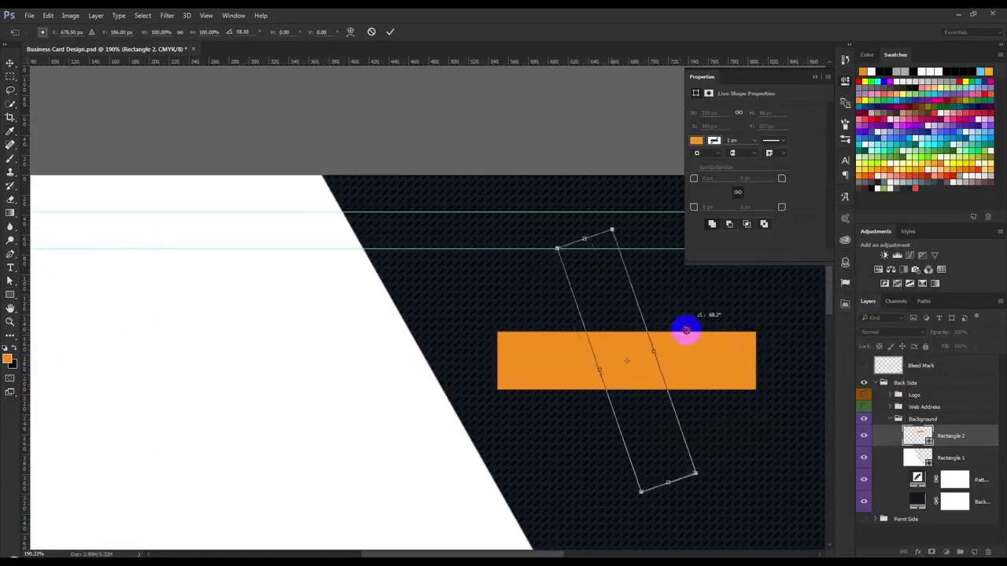
pyautogui.moveTo(602, 321); pyautogui.dragTo(400, 239)
pyautogui.moveTo(516, 297); pyautogui.dragTo(519, 299)
pyautogui.moveTo(443, 331)
pyautogui.mouseDown()
pyautogui.moveTo(411, 327)
pyautogui.moveTo(427, 292)
pyautogui.mouseUp()
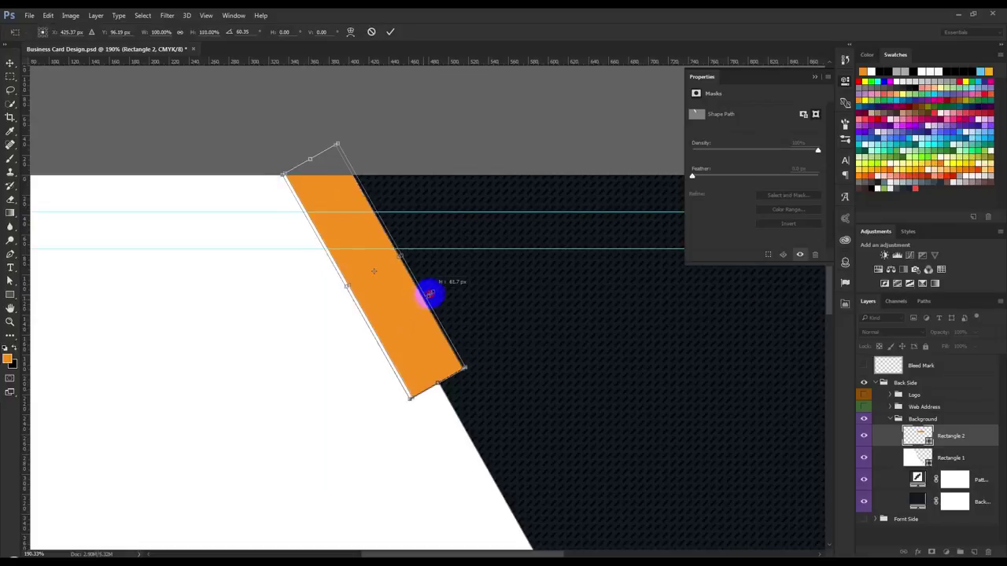
pyautogui.click(468, 366)
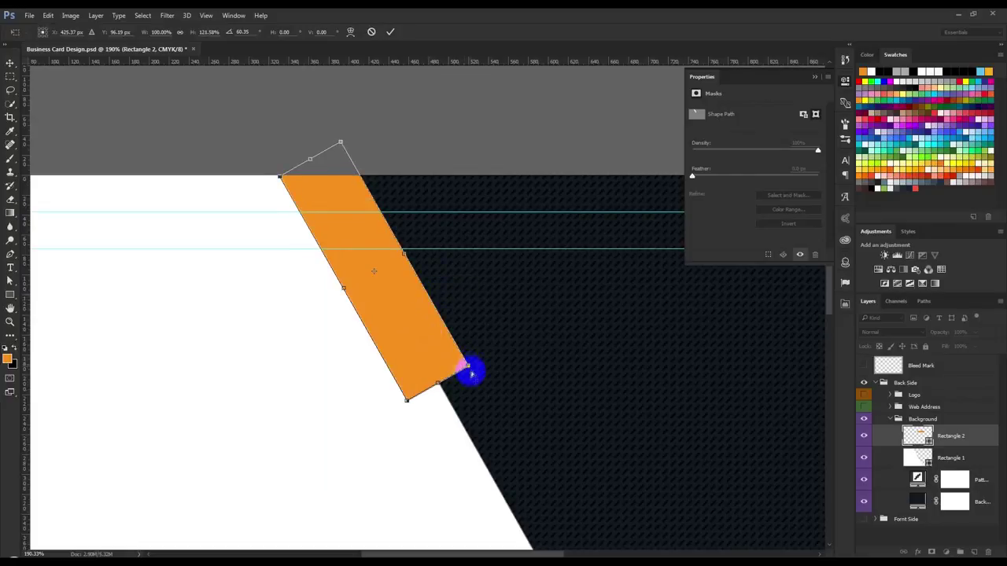
pyautogui.click(391, 32)
# - Add a horizontal guide at the strip's bottom and pull its lower corner onto it
pyautogui.moveTo(454, 66); pyautogui.dragTo(525, 401)
pyautogui.click(11, 282)
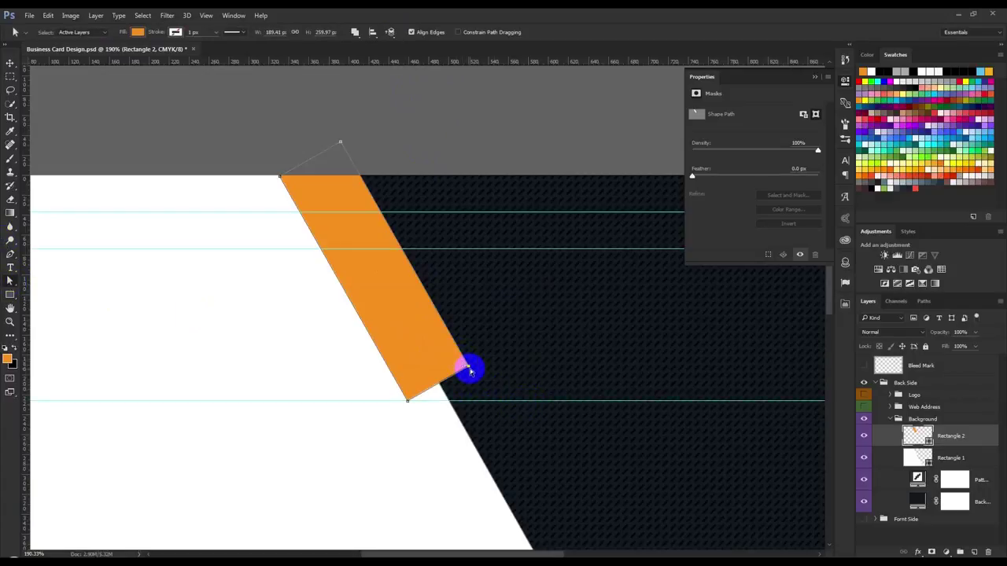
pyautogui.moveTo(470, 372); pyautogui.dragTo(470, 372)
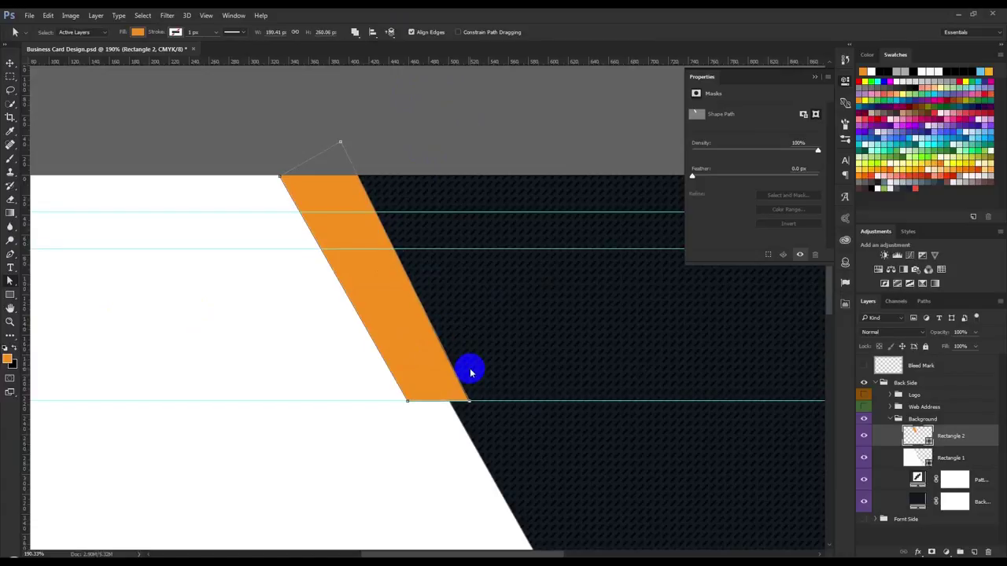
pyautogui.press('Right')
pyautogui.press('Right')
pyautogui.press('Right')
pyautogui.press('Right')
pyautogui.press('Right')
pyautogui.press('Right')
# - Hide the strip's path outline, zoom out to the whole back card, and close the mask Properties panel
pyautogui.click(515, 359)
pyautogui.scroll(-1, 520, 353)
pyautogui.click(385, 317)
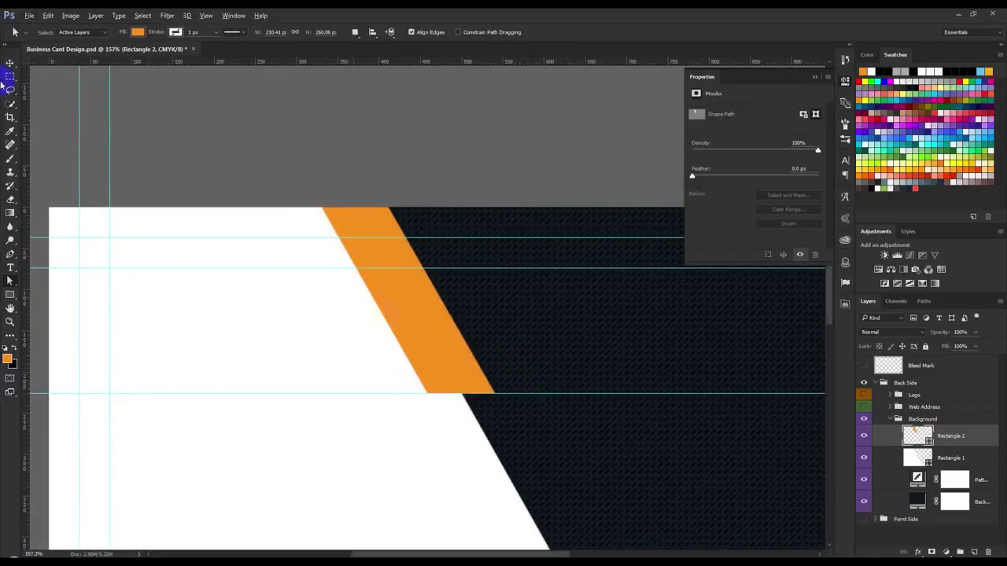
pyautogui.click(10, 62)
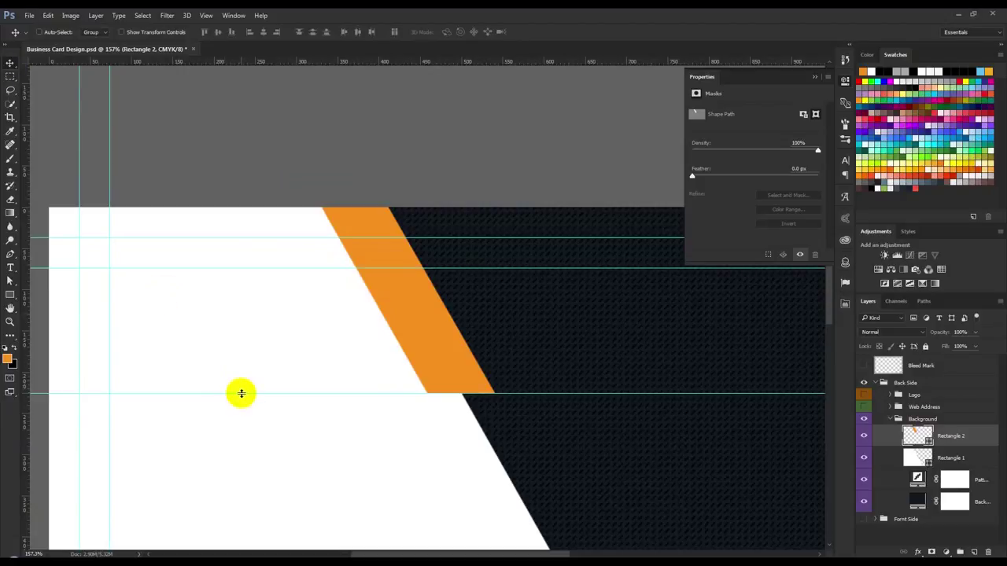
pyautogui.scroll(-1, 370, 382)
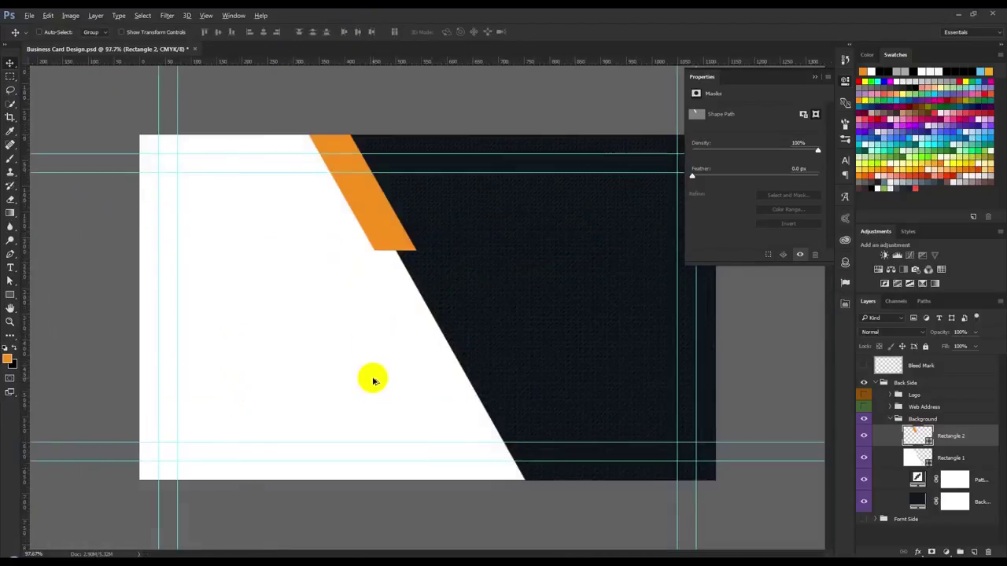
pyautogui.scroll(-1, 372, 381)
pyautogui.scroll(1, 372, 381)
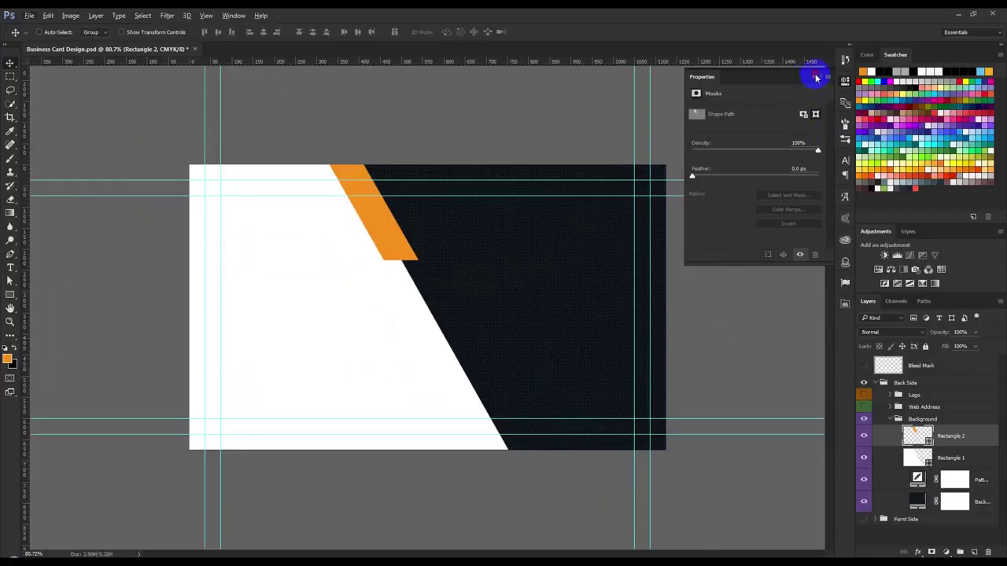
pyautogui.click(815, 77)
pyautogui.scroll(1, 668, 450)
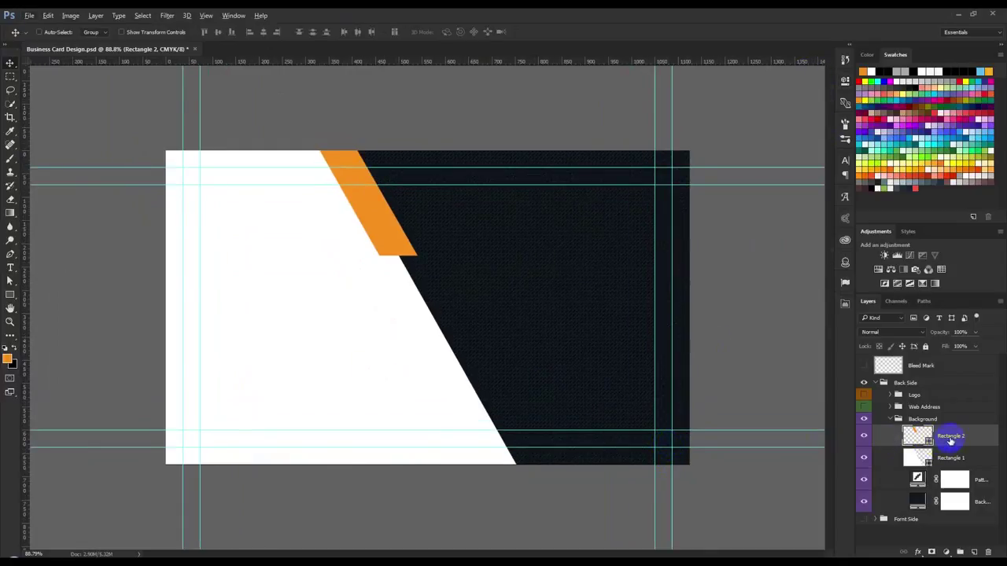
pyautogui.click(9, 296)
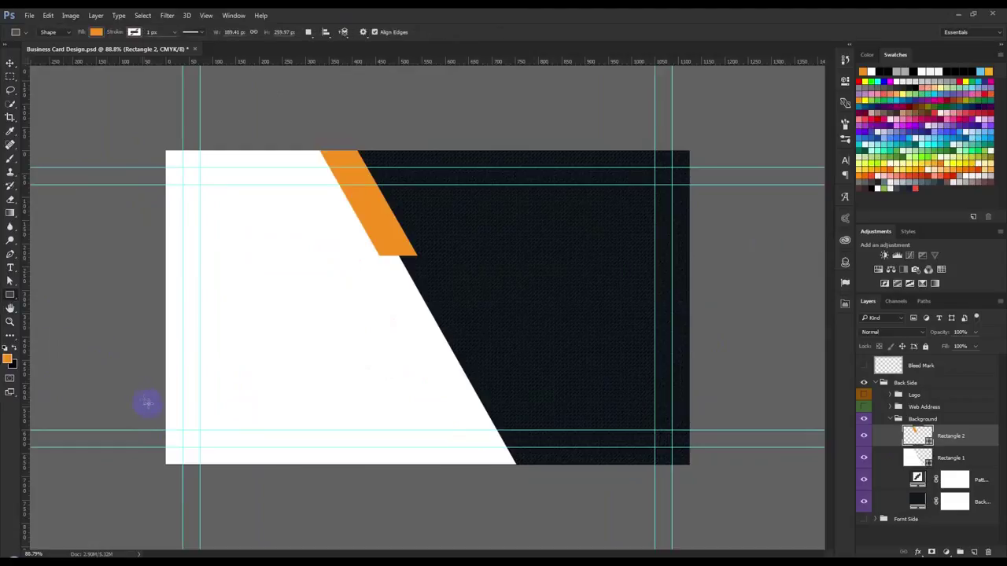